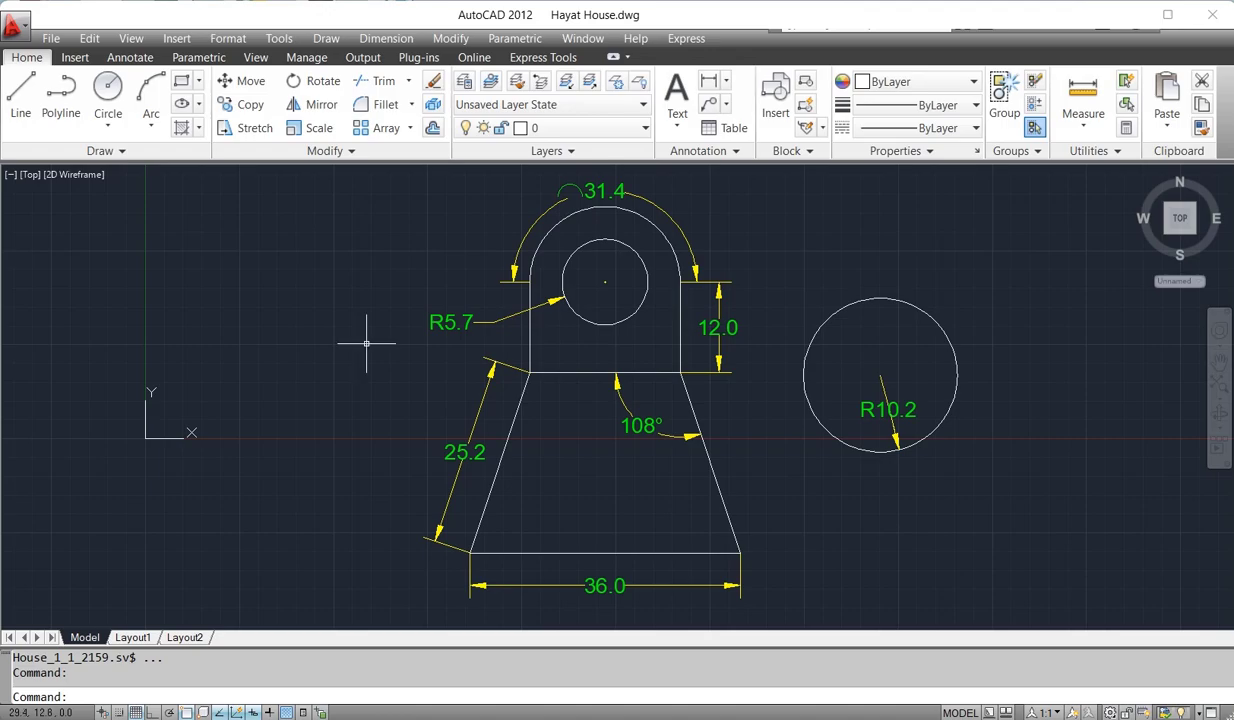
left_click(726, 86)
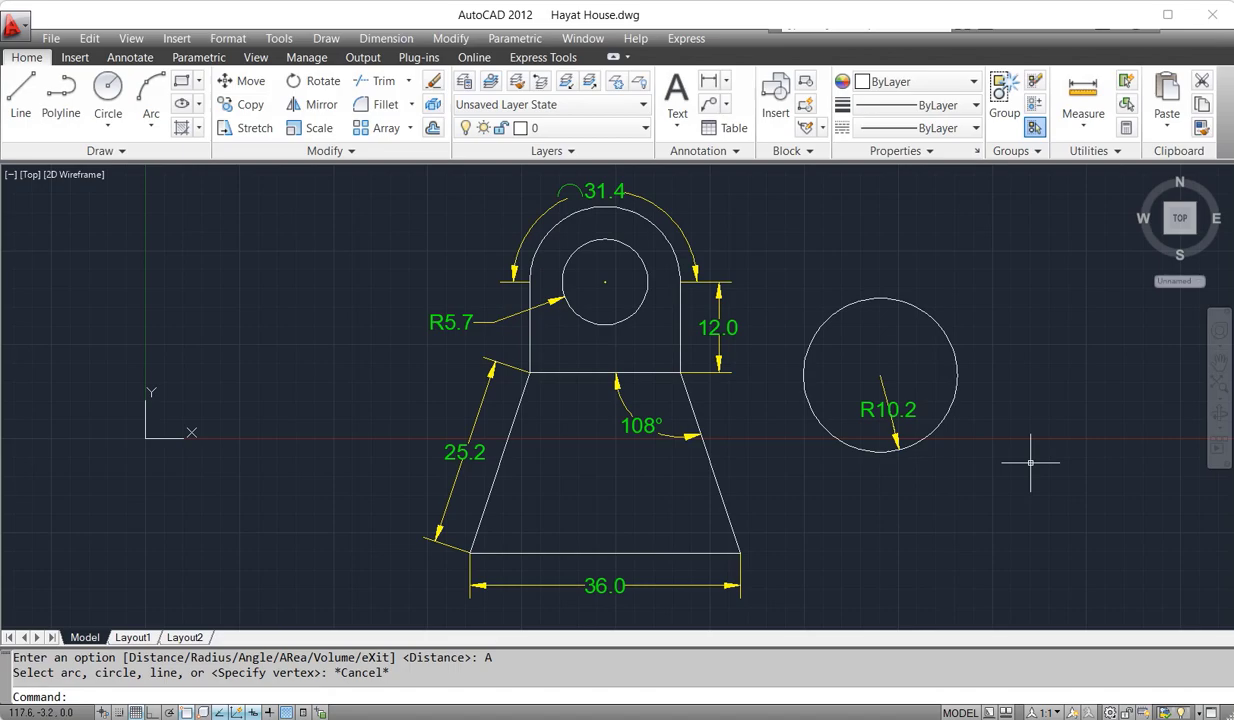
- Create a new dimension style named "Hayat House" based on Standard and continue to its settings
type("d")
key("space")
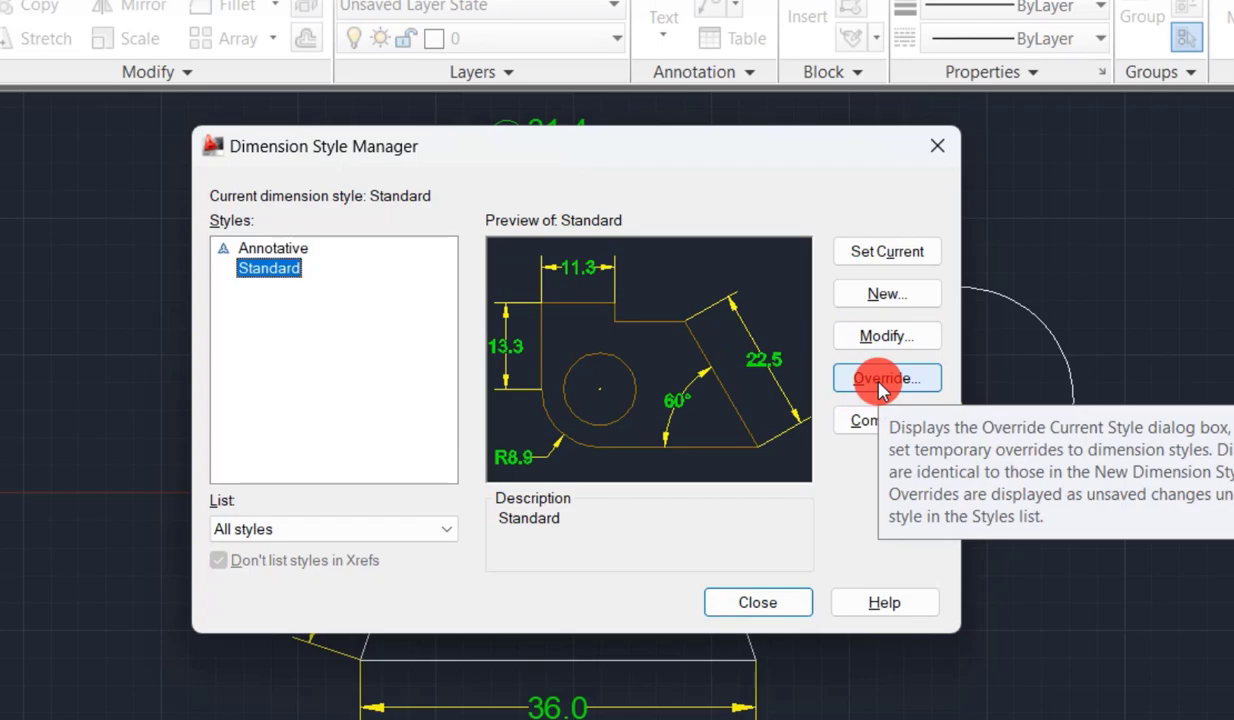
left_click(880, 297)
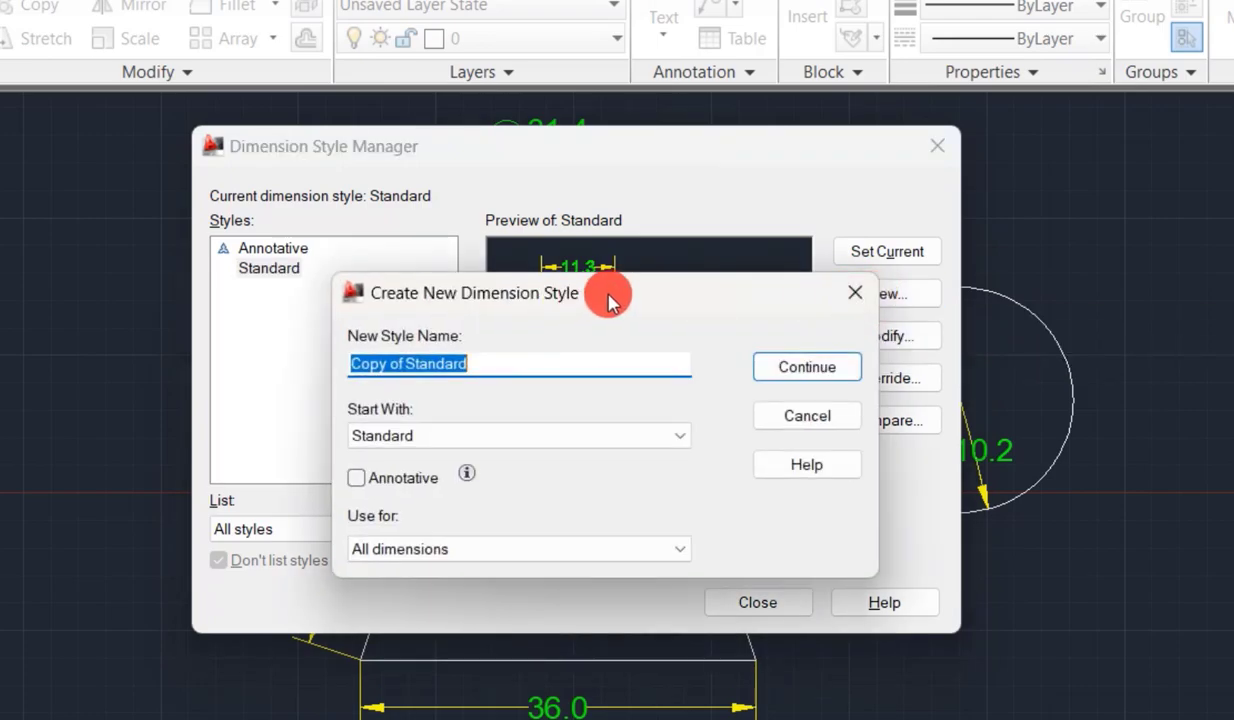
left_click_drag(608, 300, 631, 262)
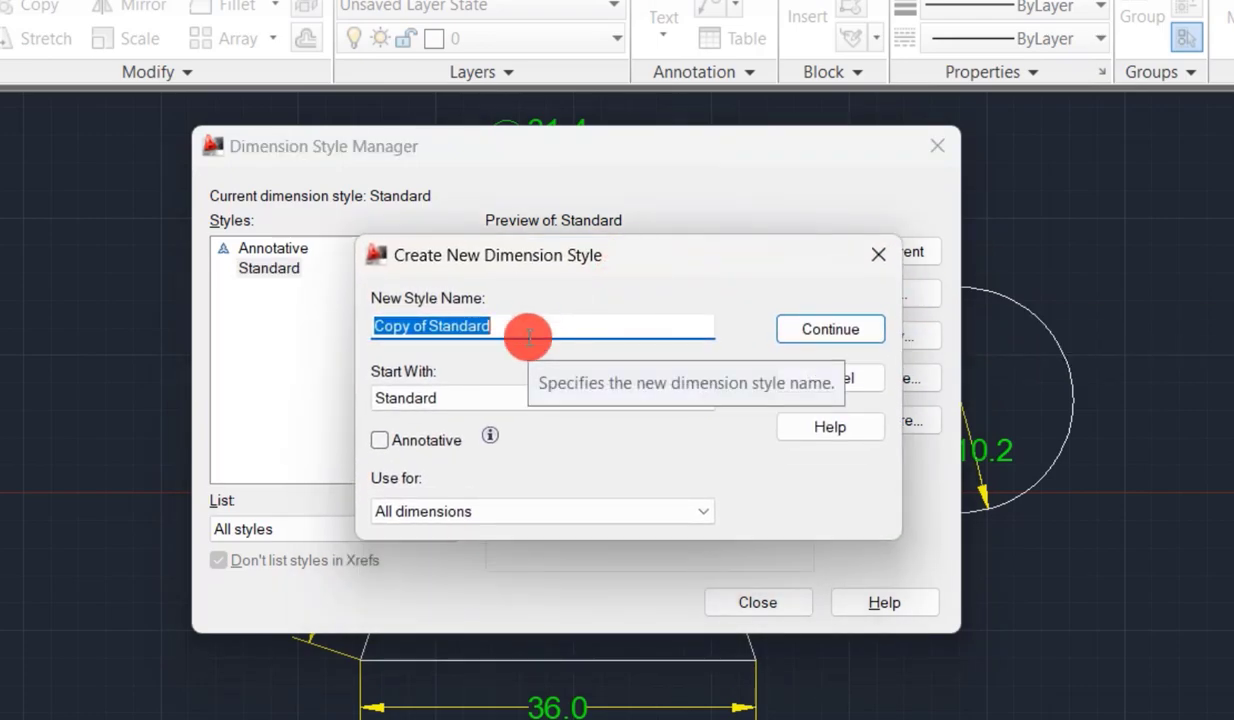
type("Hayat")
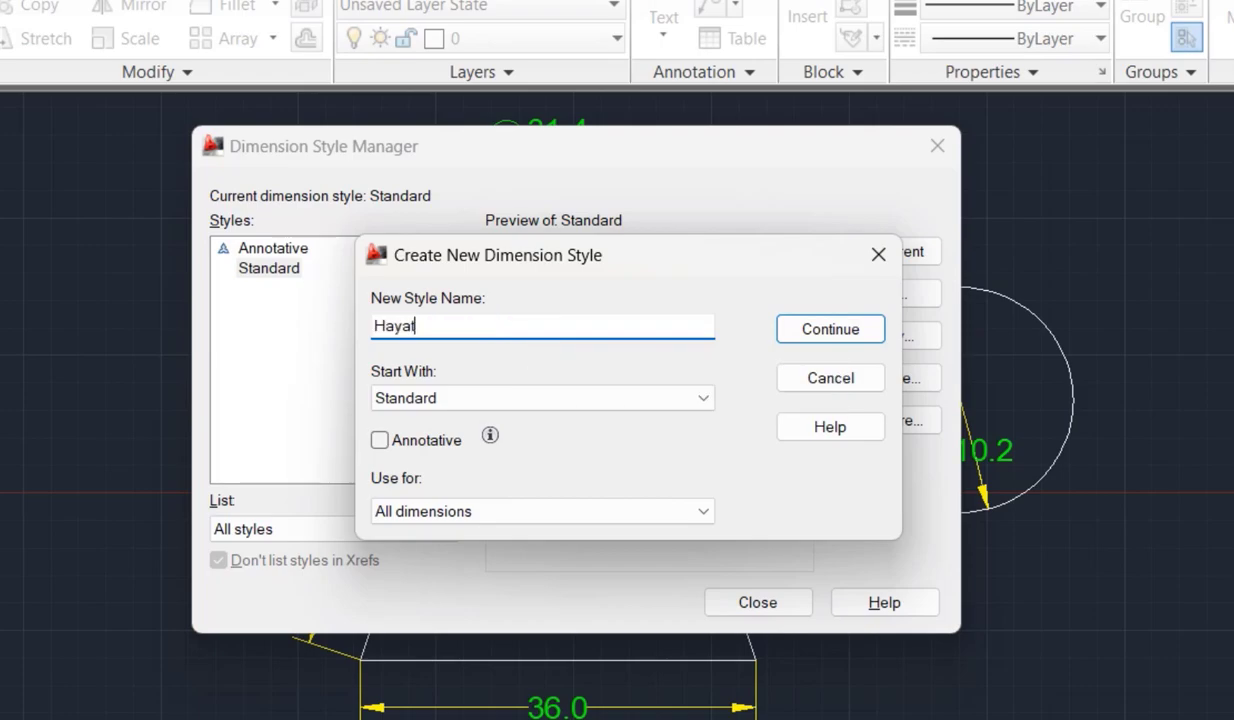
left_click(528, 337)
type("House")
left_click(824, 338)
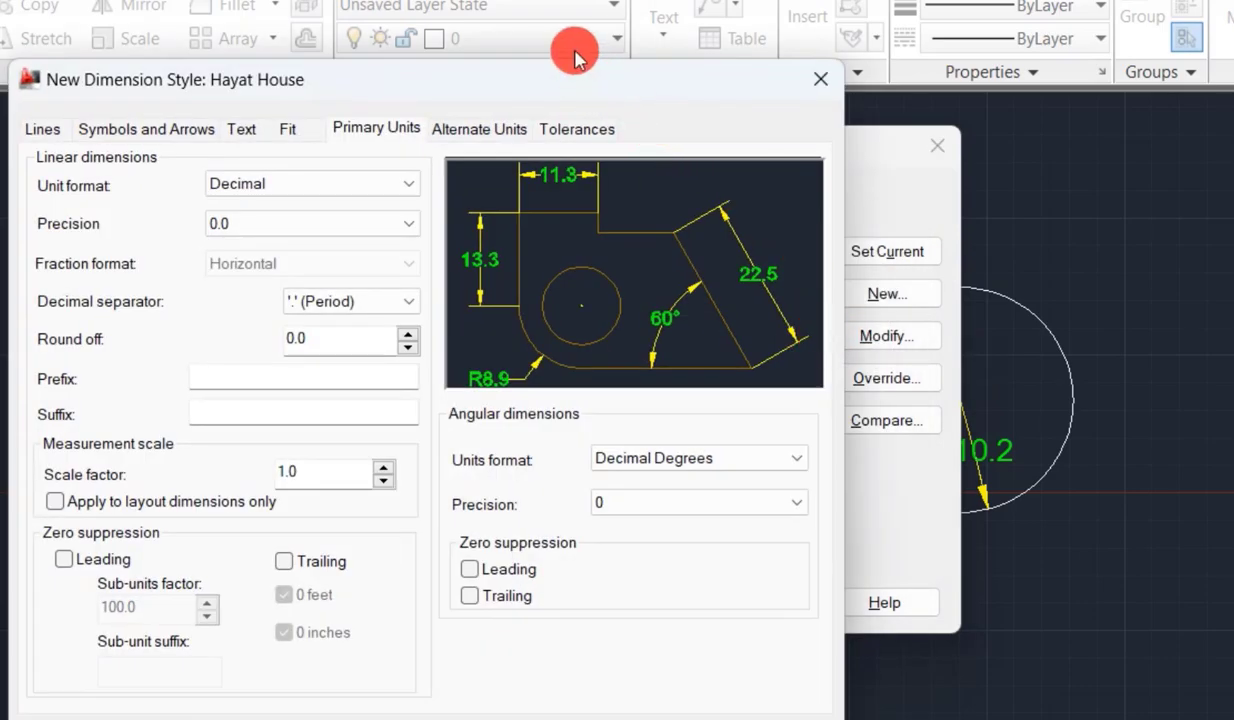
- Set the colour of both the dimension lines and the extension lines to Yellow in the new style
left_click_drag(578, 85, 799, 41)
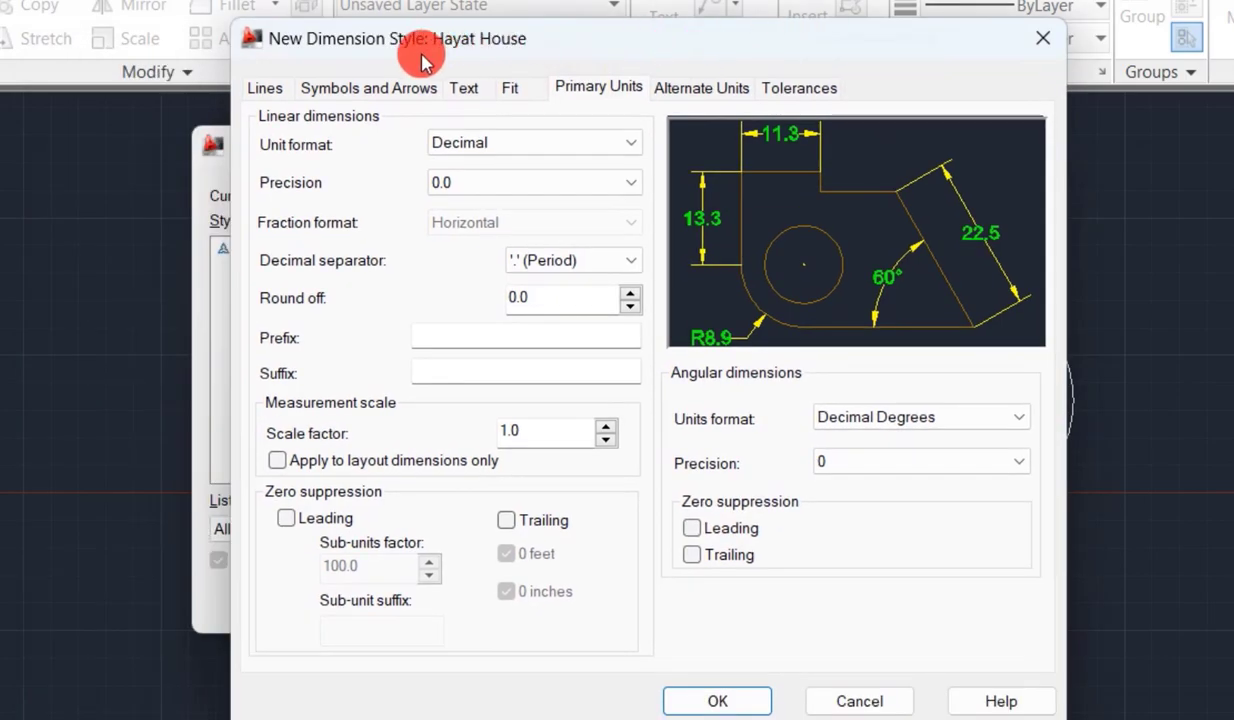
left_click(266, 89)
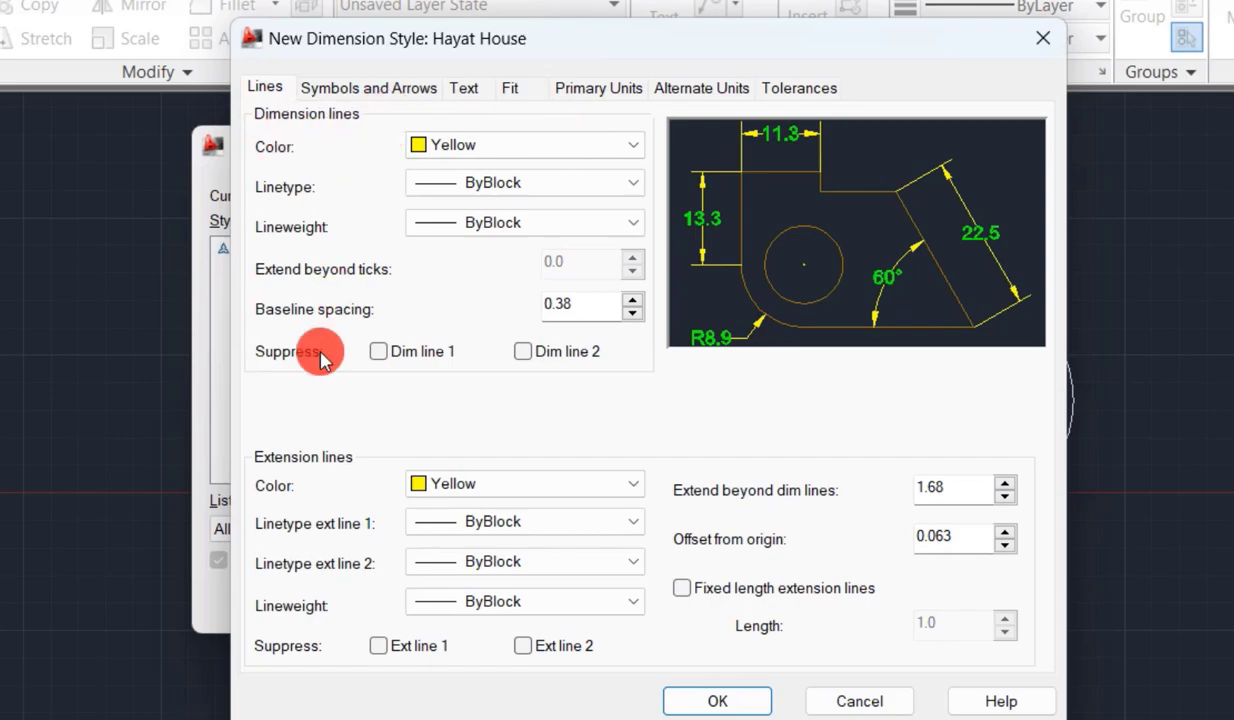
left_click(510, 152)
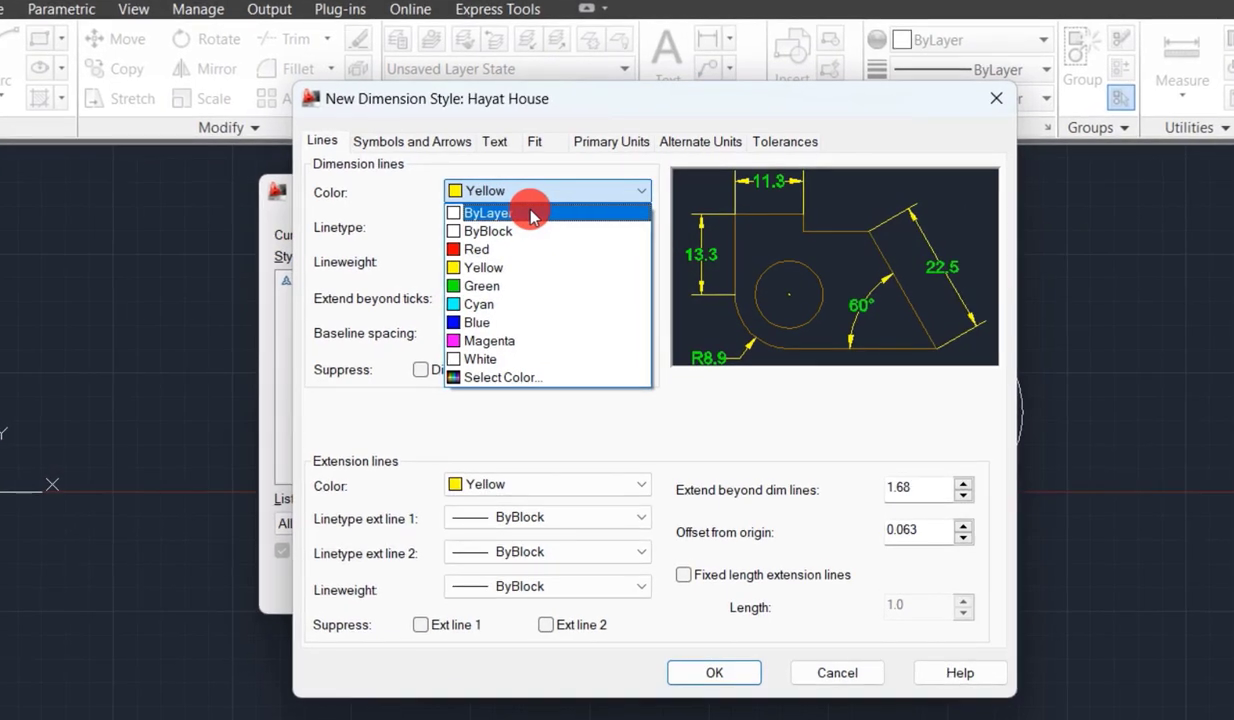
left_click(530, 268)
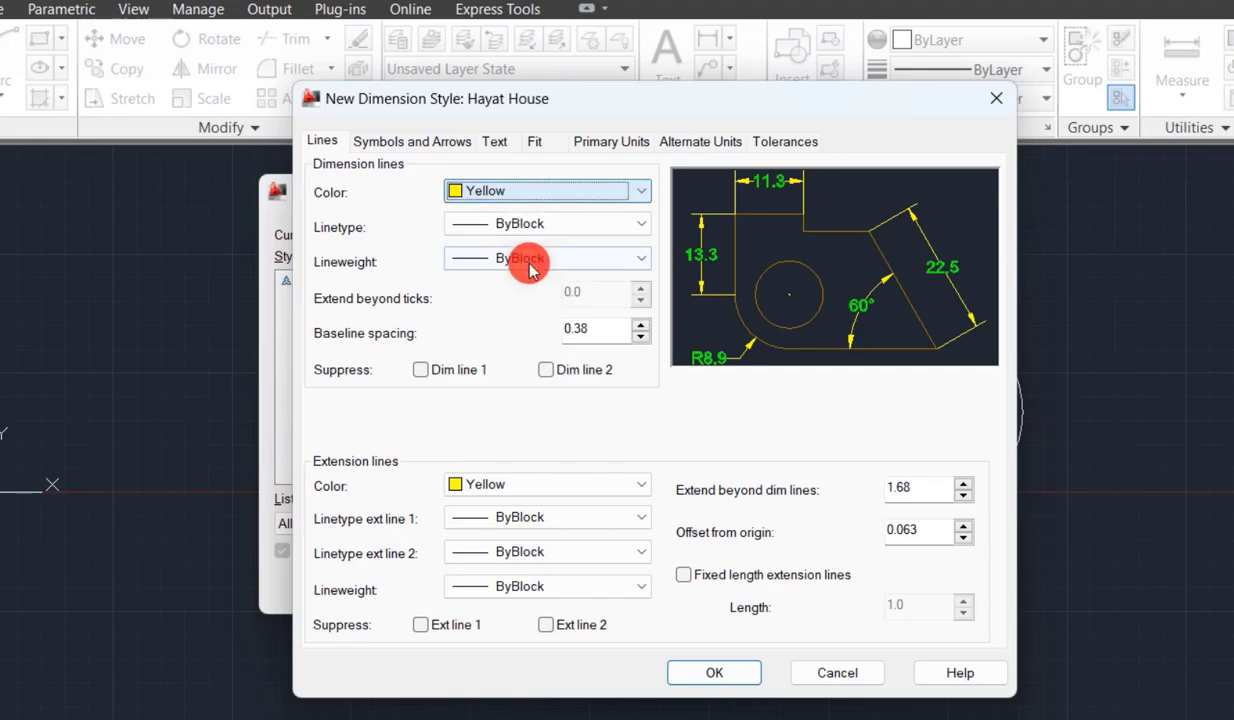
left_click(553, 487)
left_click(480, 563)
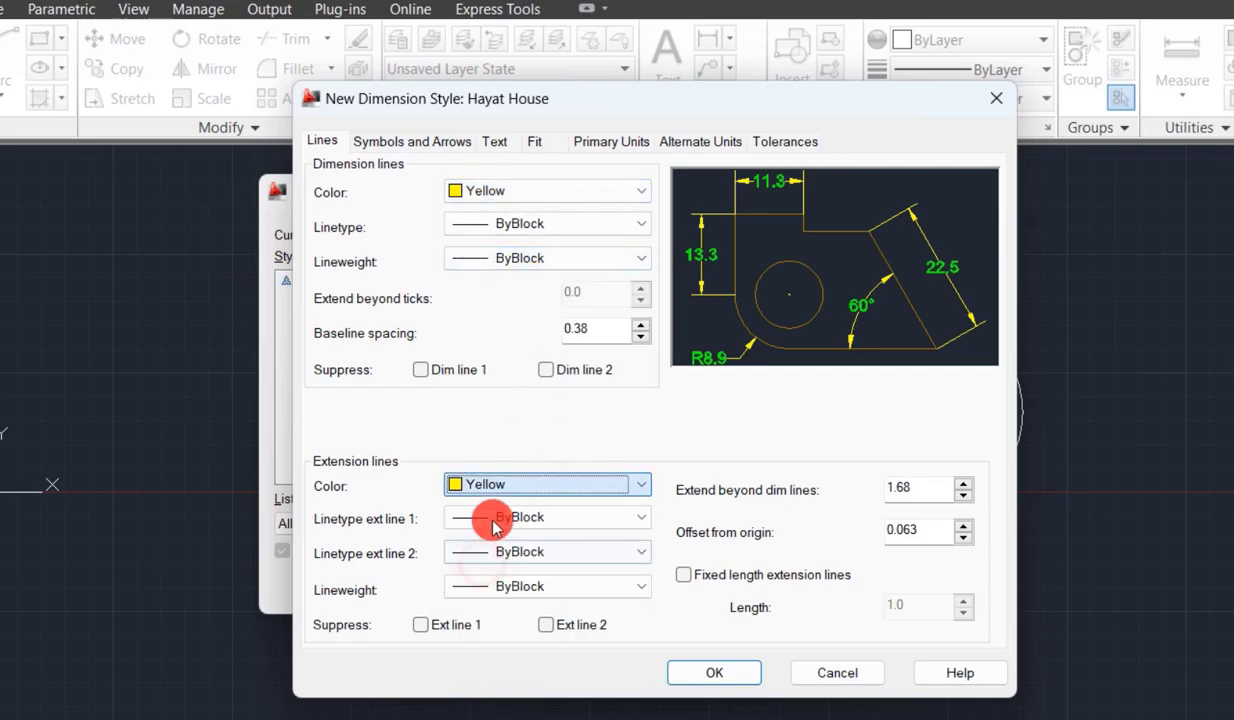
- Examine the loaded linetypes and those available in acad.lin for the dimension lines, keeping ByBlock
left_click(553, 226)
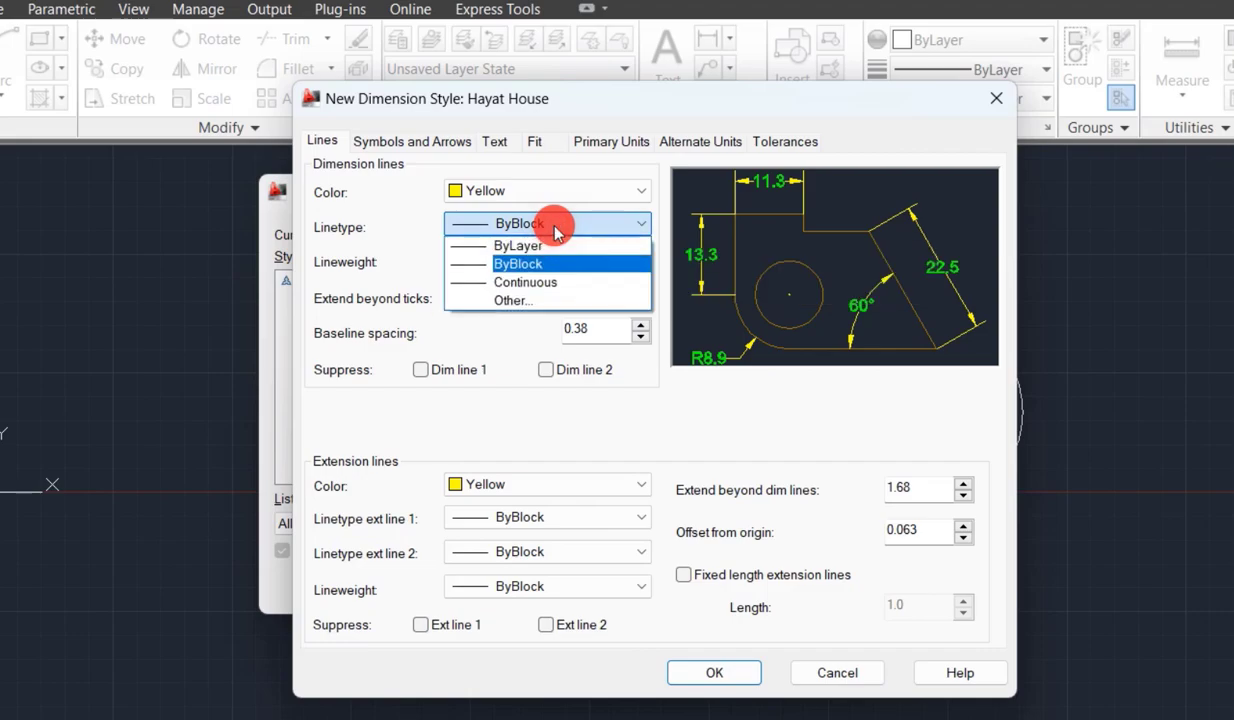
left_click(521, 309)
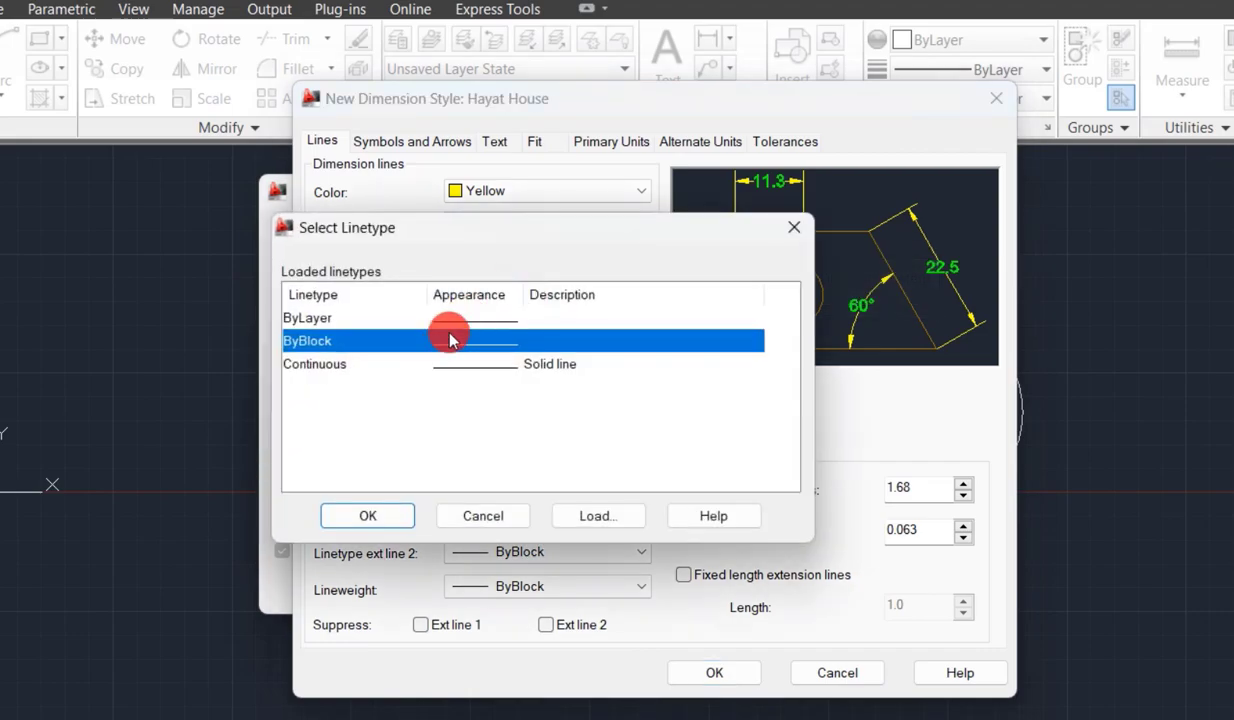
left_click(590, 515)
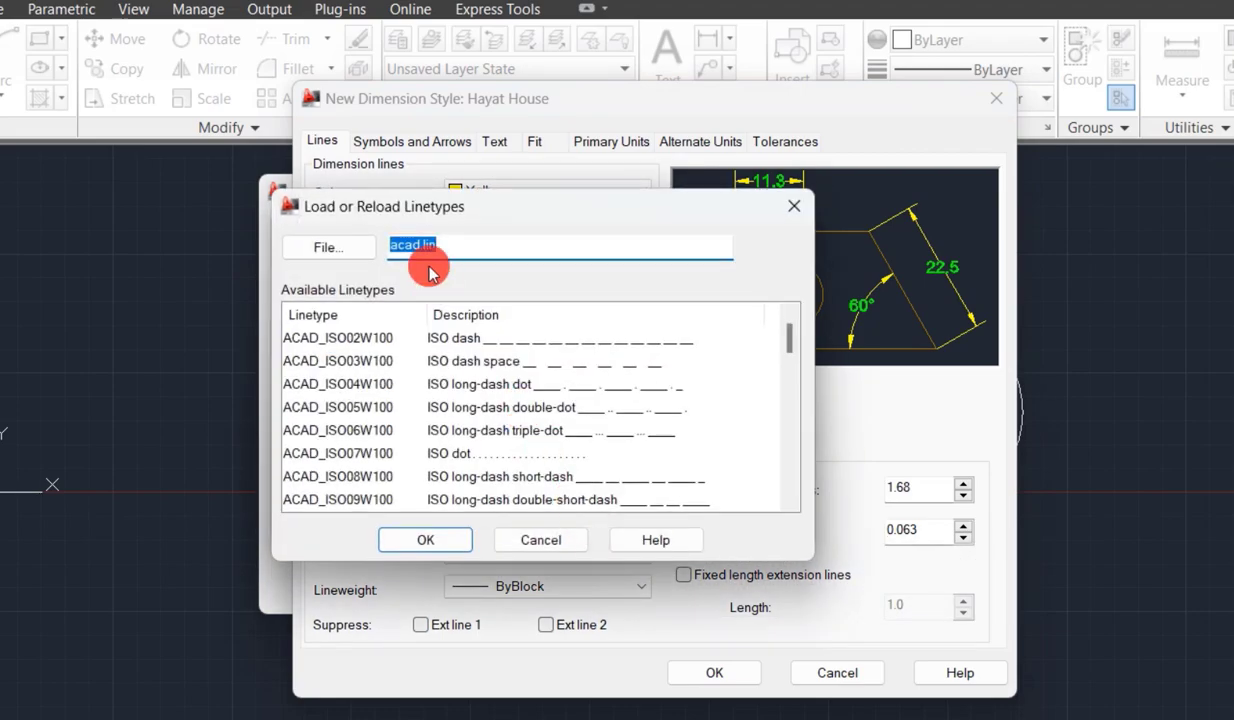
left_click(549, 357)
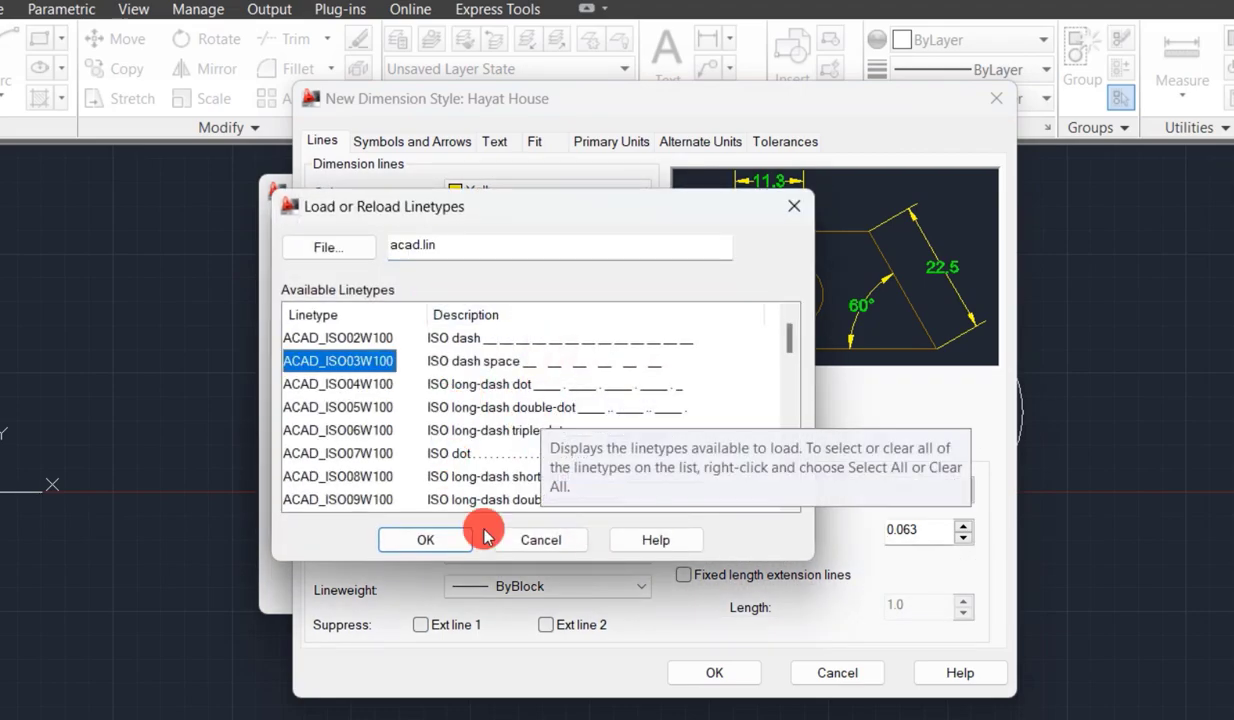
left_click(537, 543)
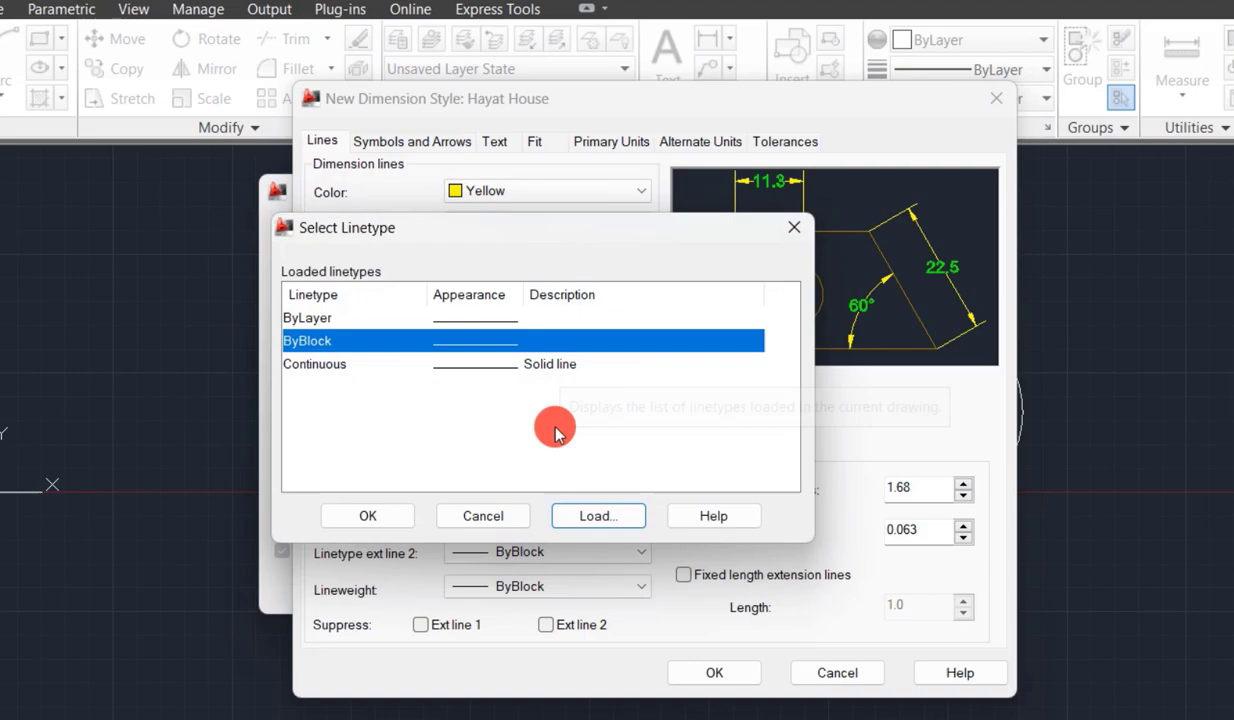
left_click(390, 514)
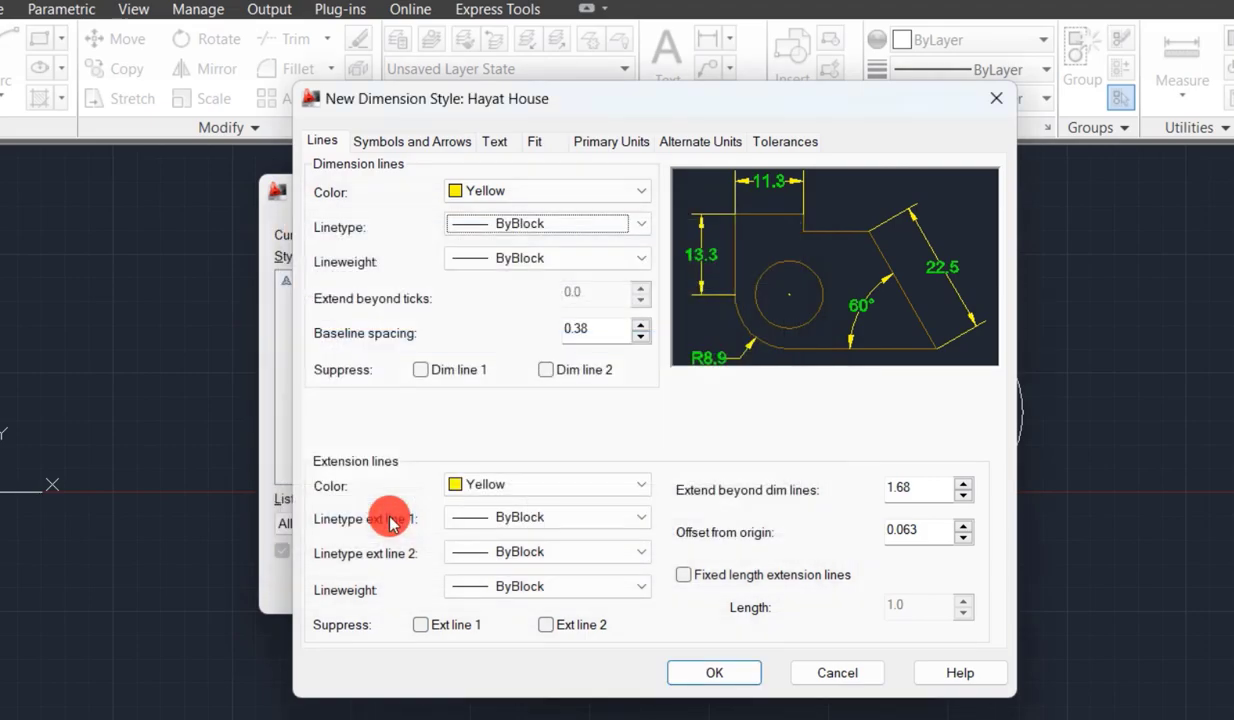
- Try lineweights of 0.80 mm and 1.40 mm for the dimension lines
left_click(509, 262)
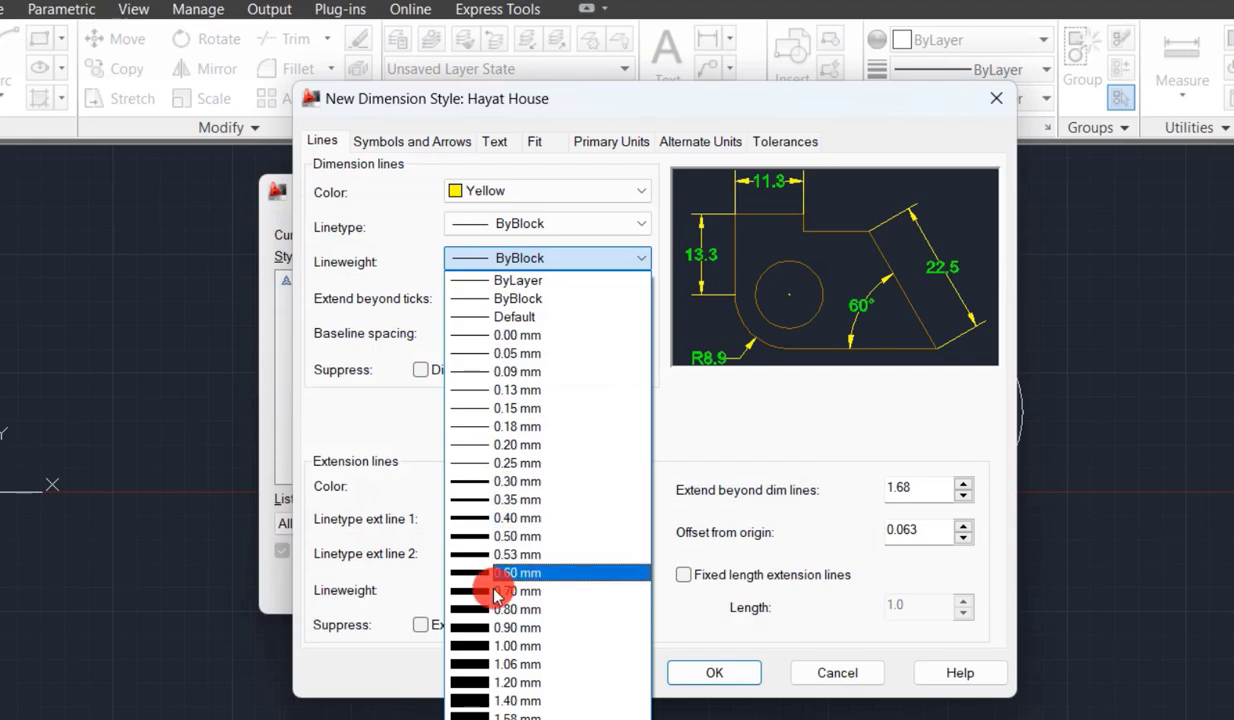
left_click(492, 609)
left_click(548, 260)
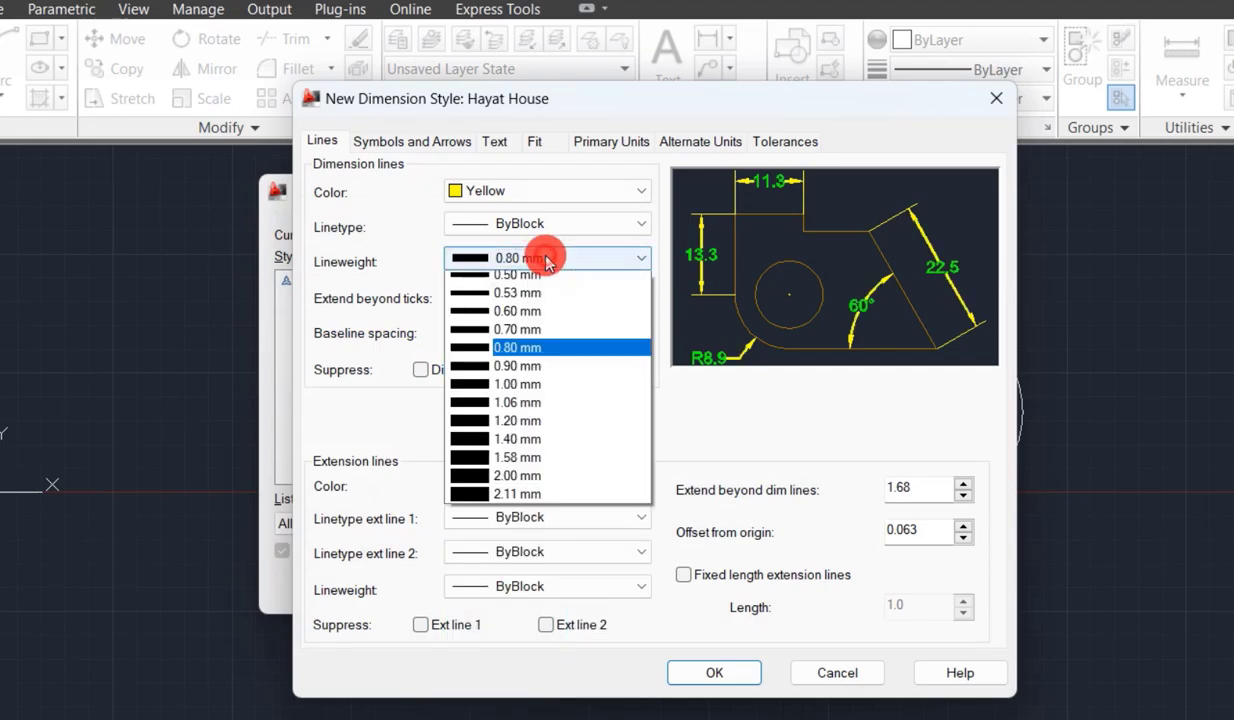
left_click(452, 699)
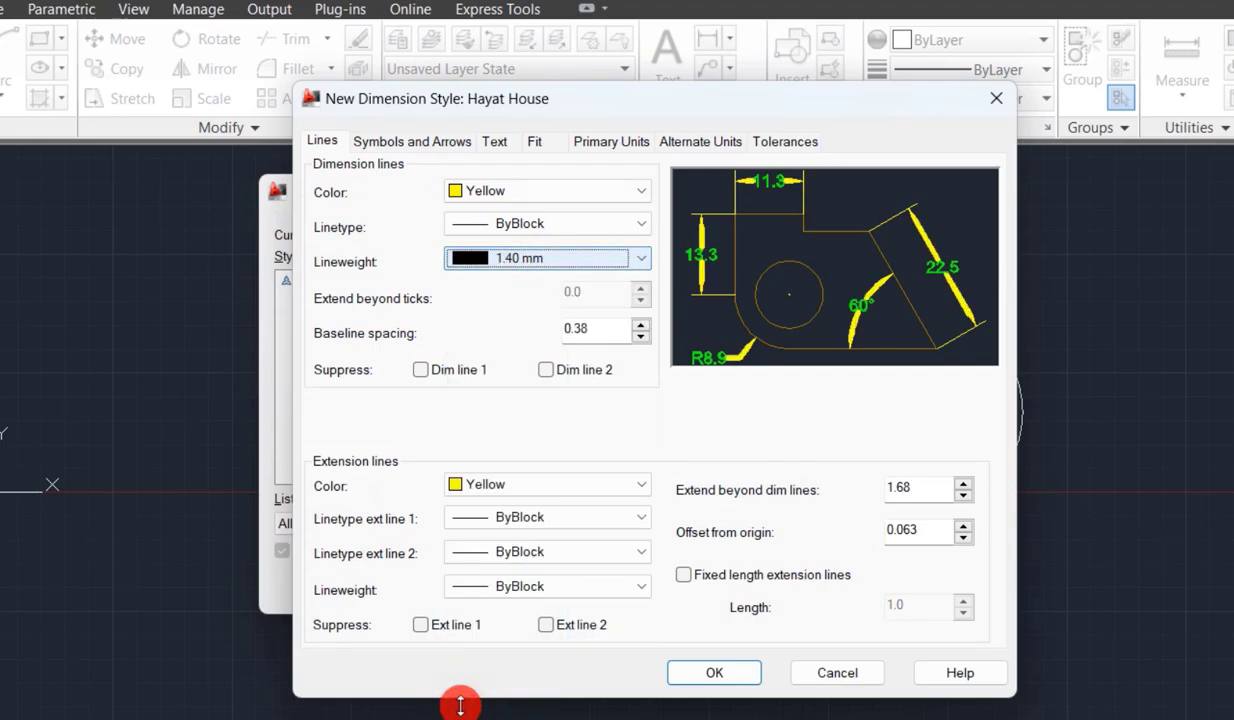
- Set the dimension lines' lineweight to Default and raise the baseline spacing to 1.38
left_click(544, 259)
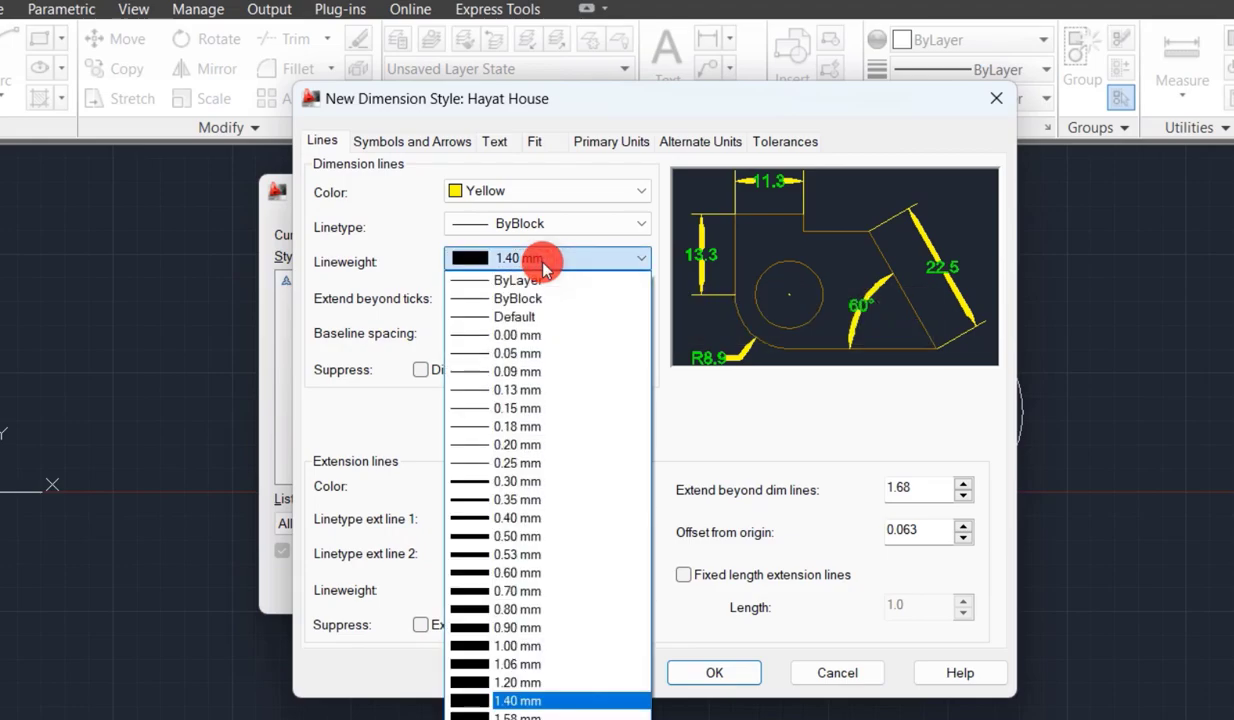
left_click(541, 316)
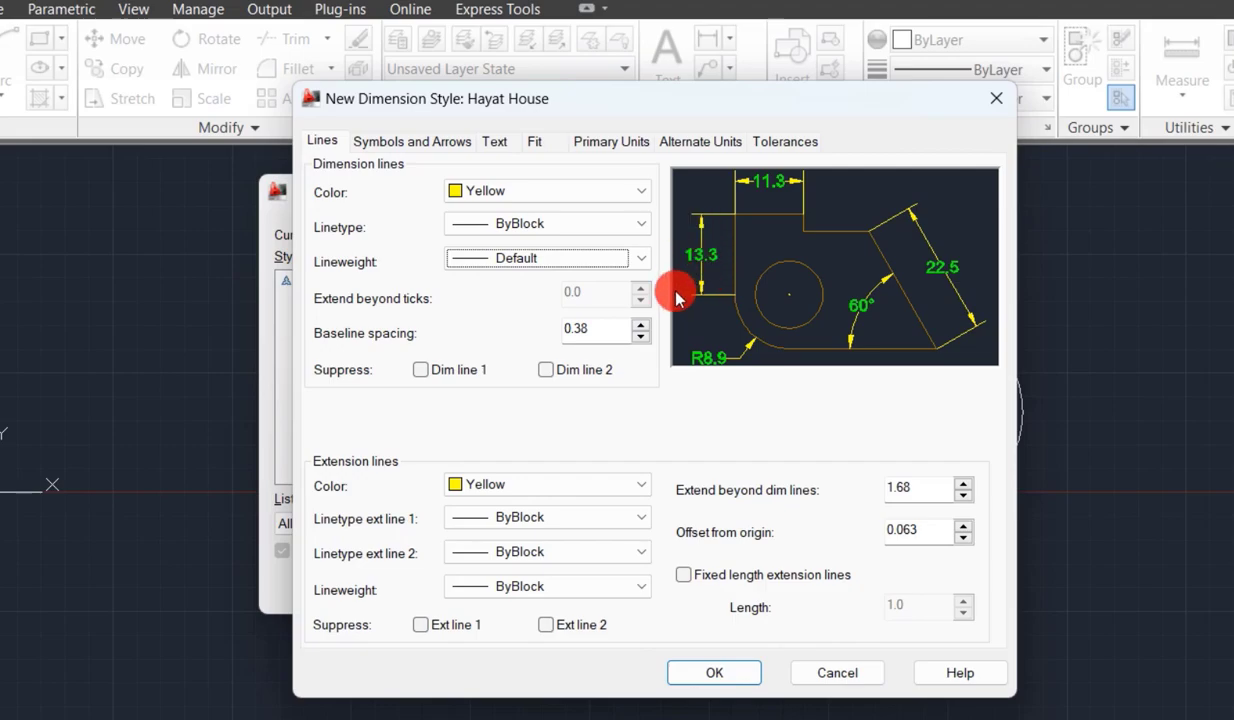
left_click(641, 326)
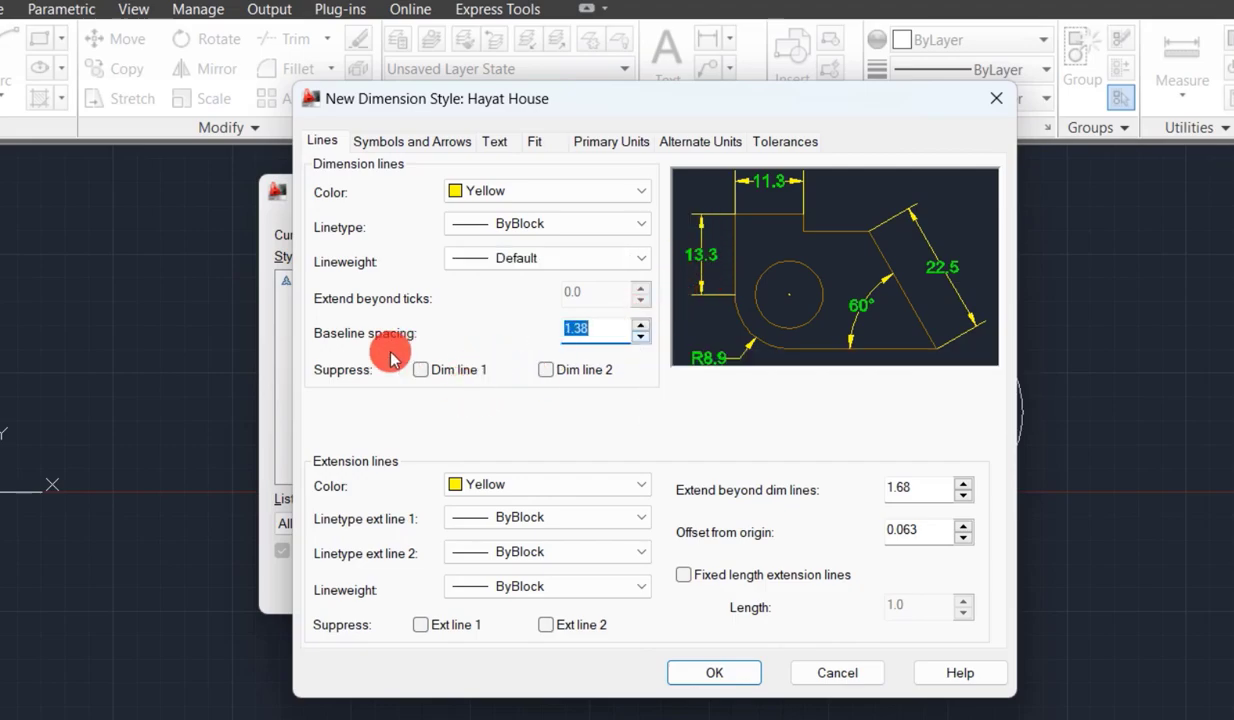
- Try suppressing dimension line 1 and dimension line 2, and turn both suppressions off again
left_click(427, 378)
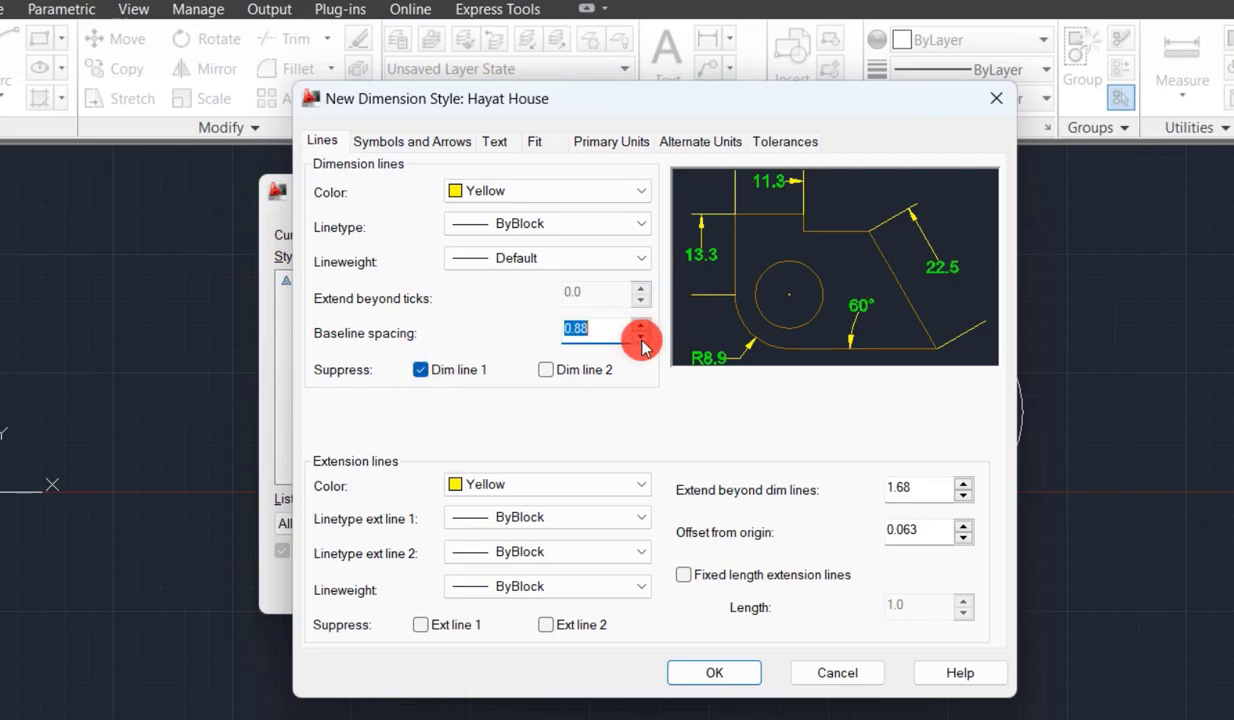
left_click(424, 372)
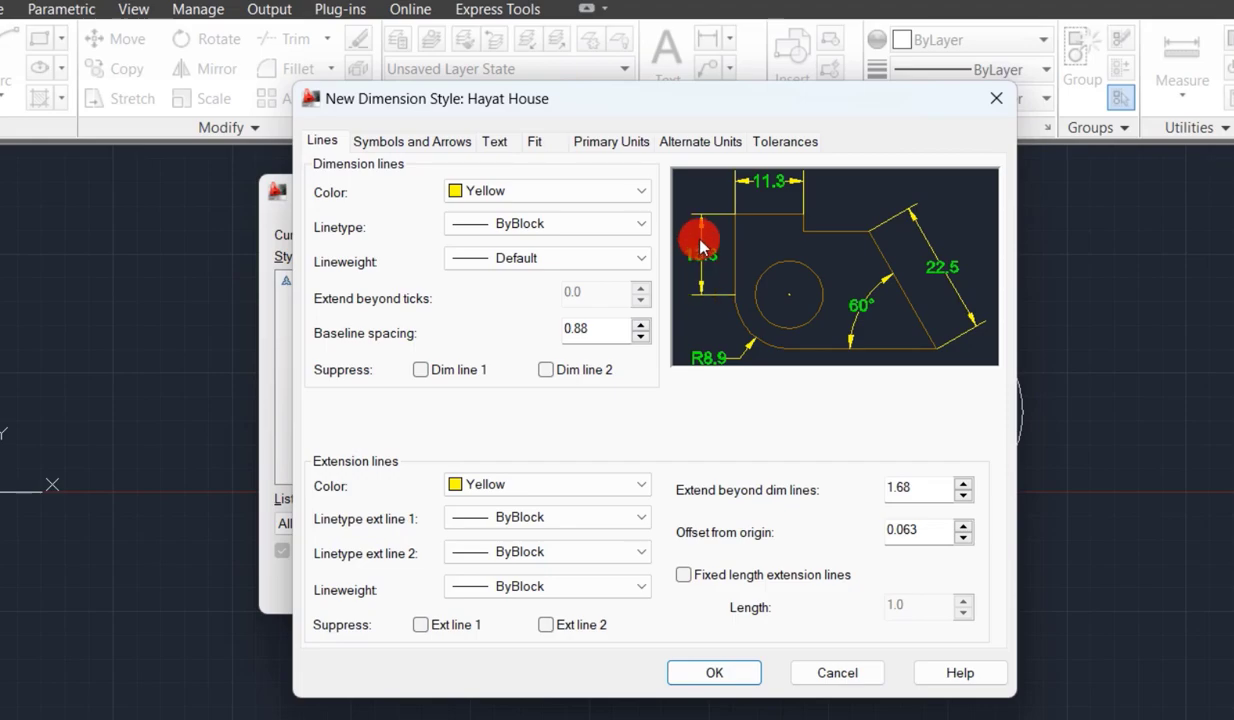
left_click(421, 371)
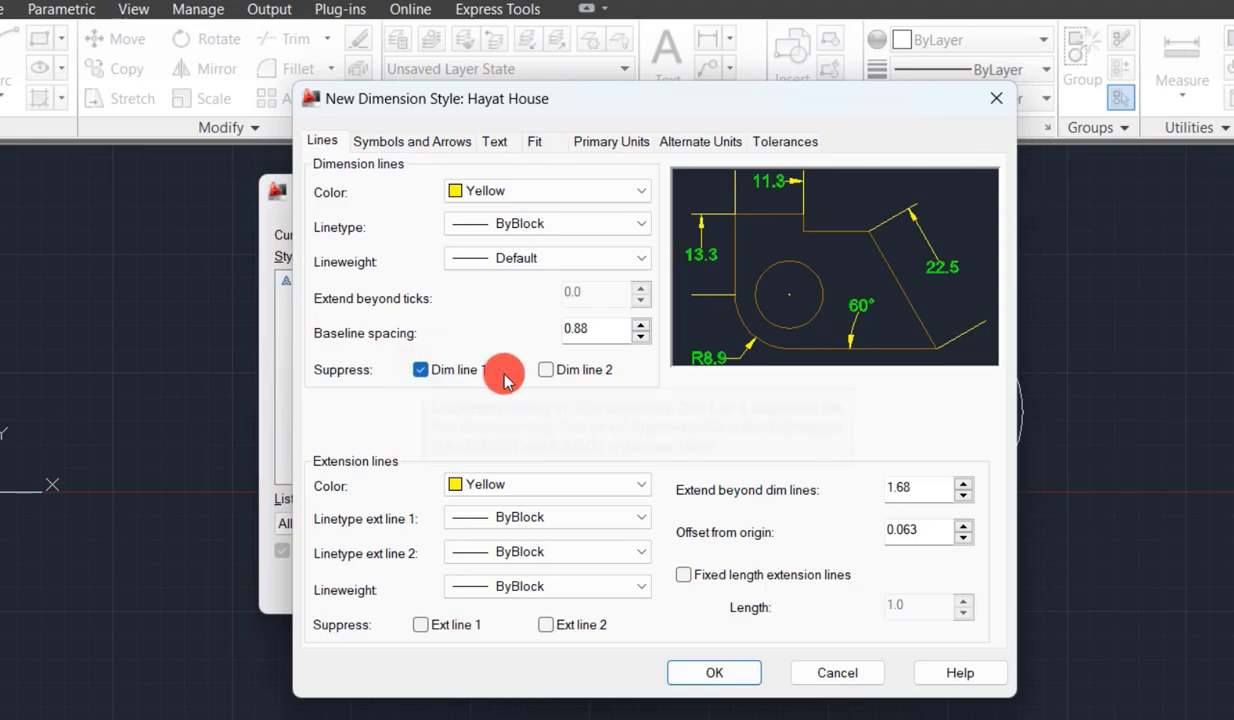
left_click(544, 372)
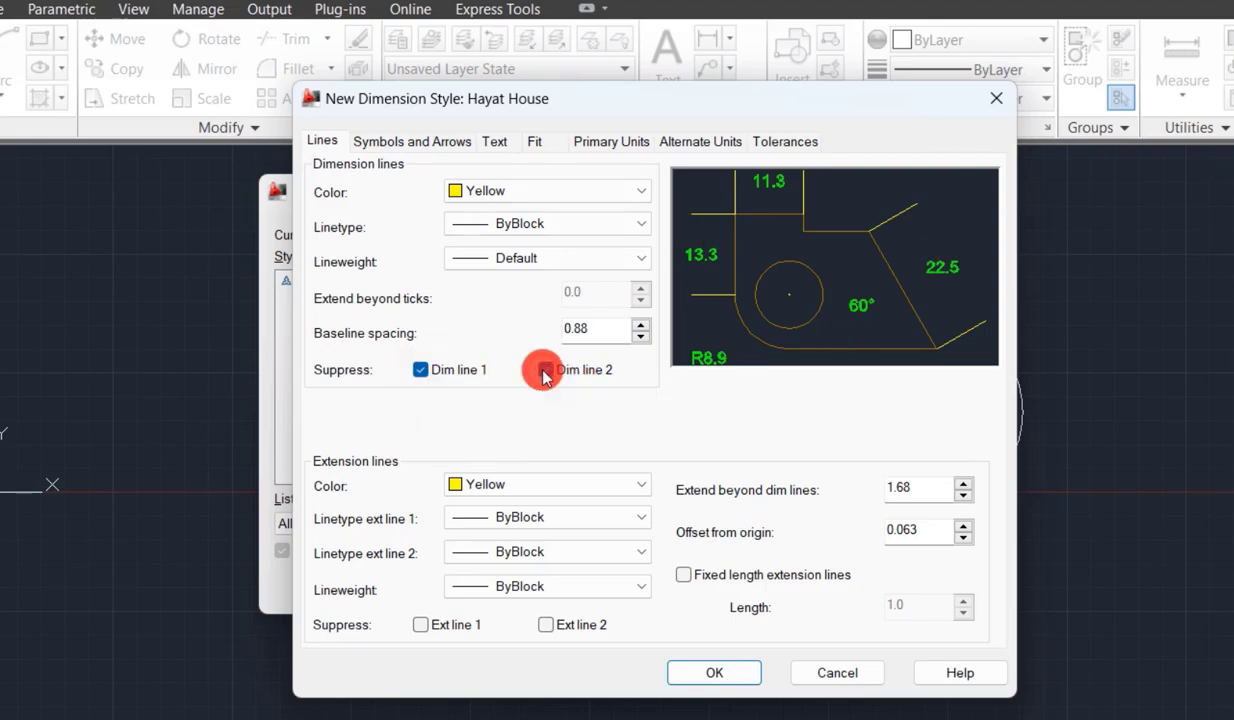
left_click(545, 370)
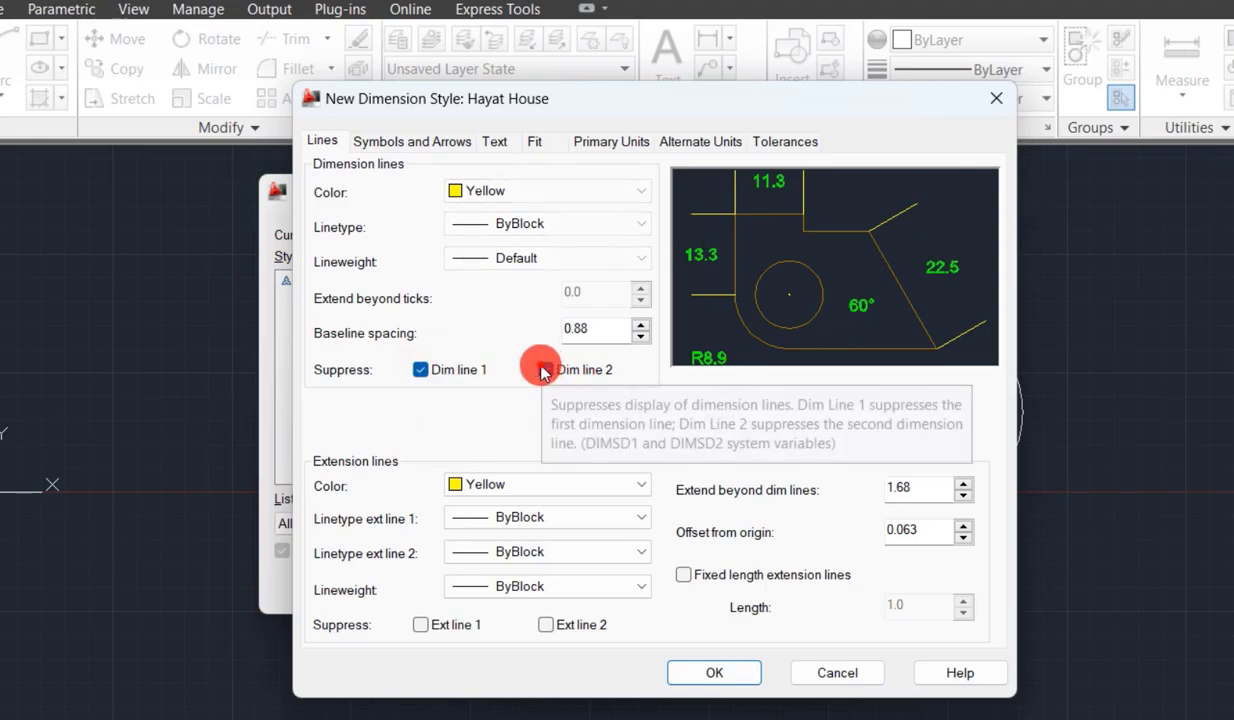
left_click(421, 371)
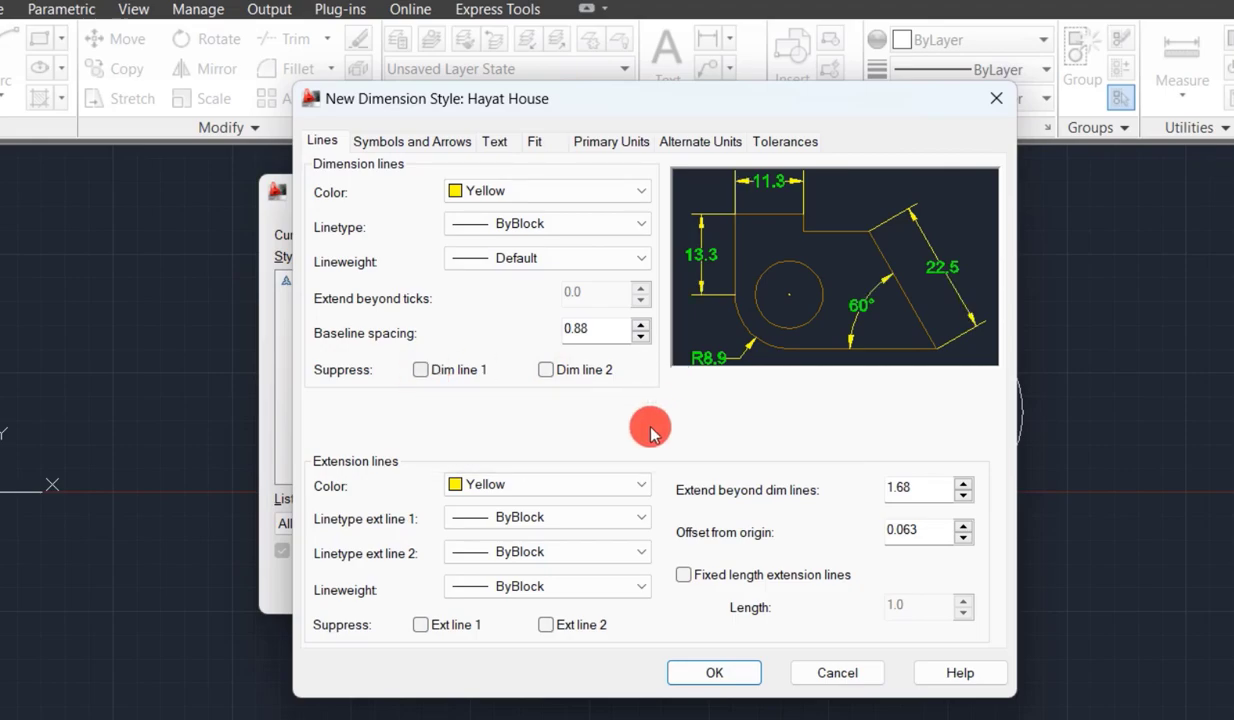
- Try suppressing extension line 1 and extension line 2, and turn both suppressions off again
left_click(500, 487)
left_click(496, 484)
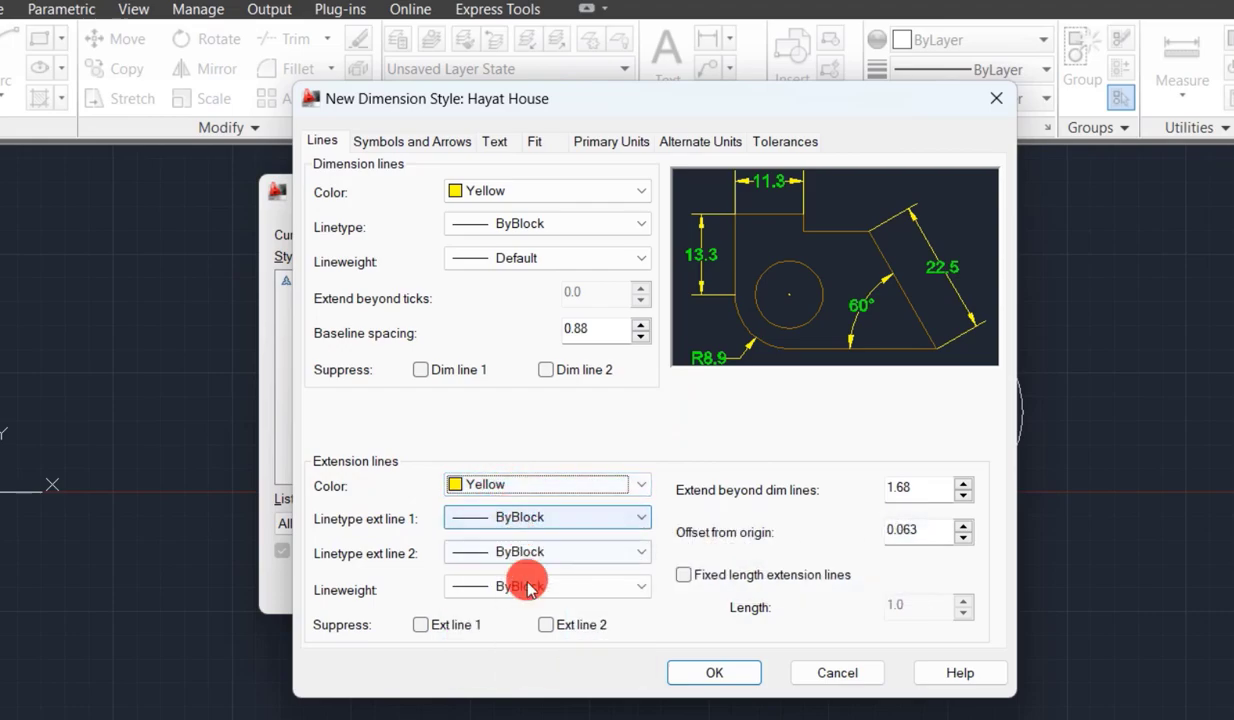
left_click(421, 628)
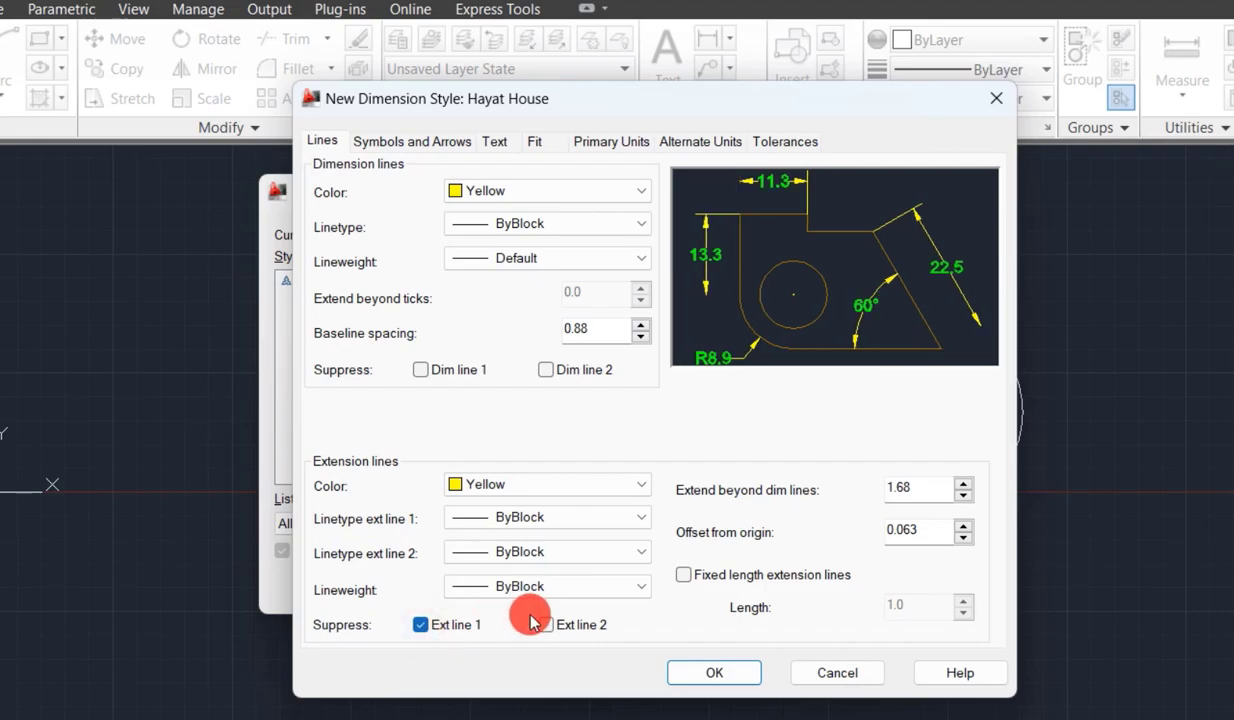
left_click(545, 626)
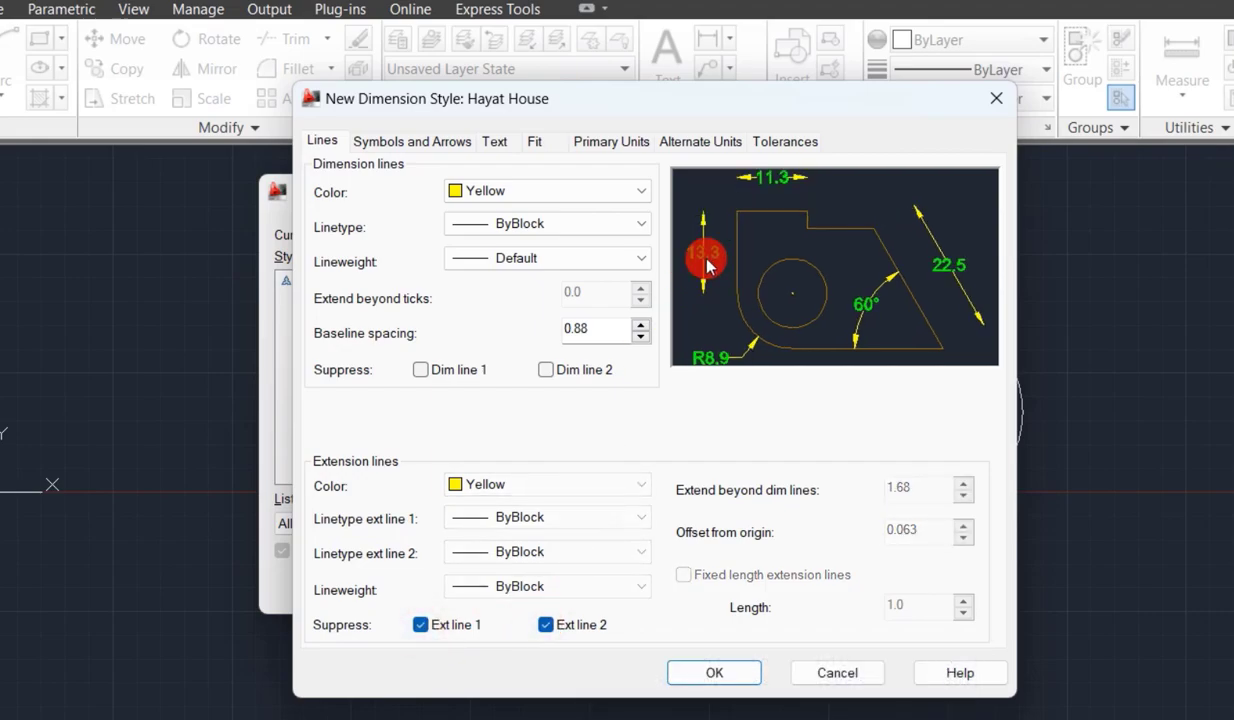
left_click(421, 626)
left_click(545, 625)
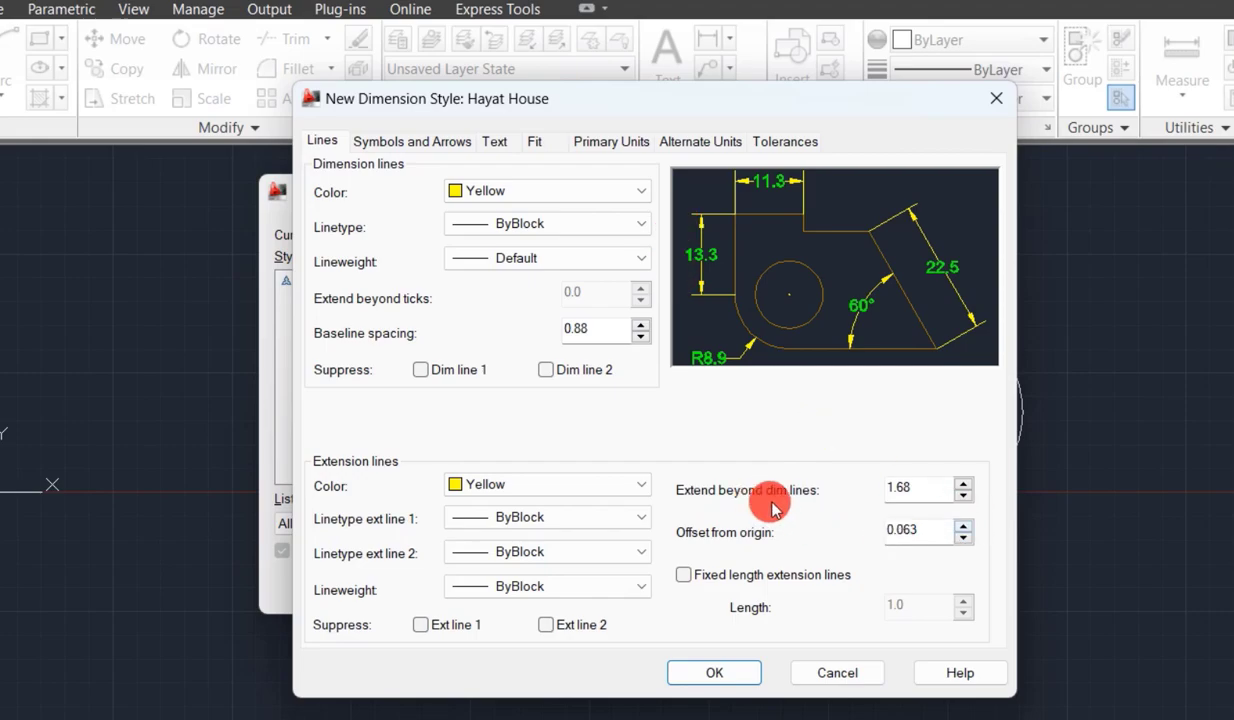
- Set the extension lines to extend 2.18 beyond the dimension lines with an offset from origin of 1.063
left_click(964, 485)
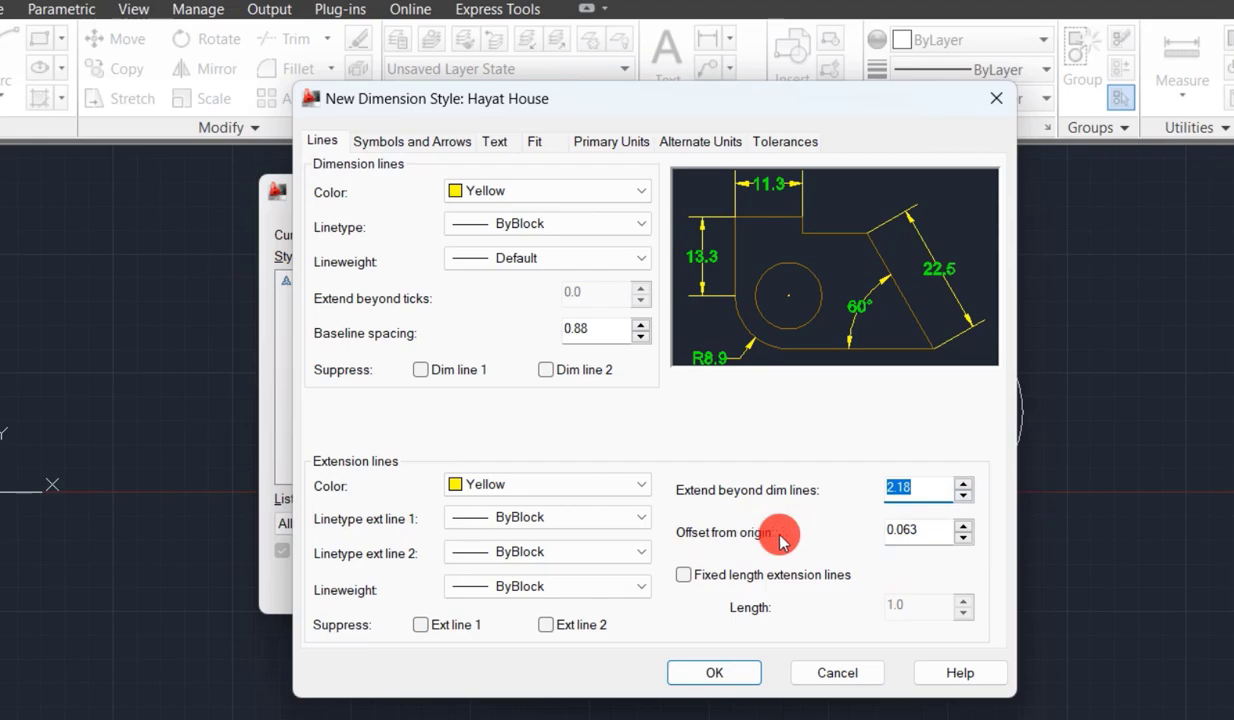
left_click(961, 528)
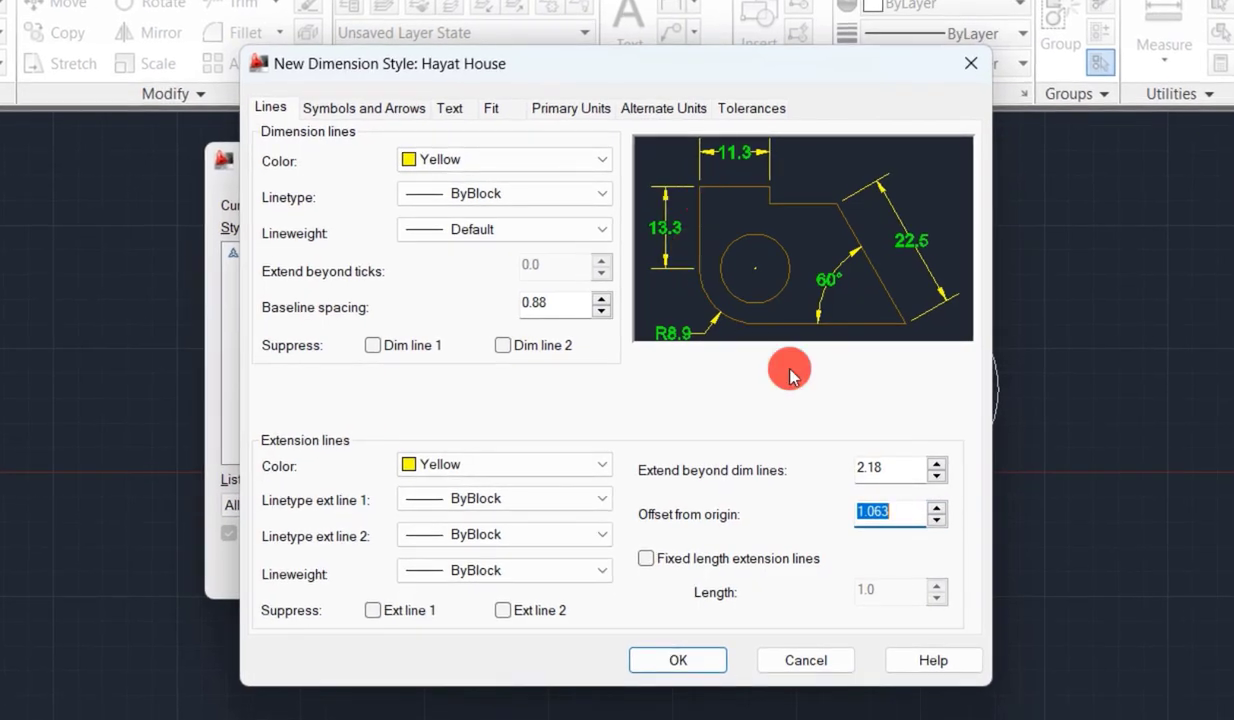
- Try the fixed length option for the extension lines and turn it off again
left_click(645, 558)
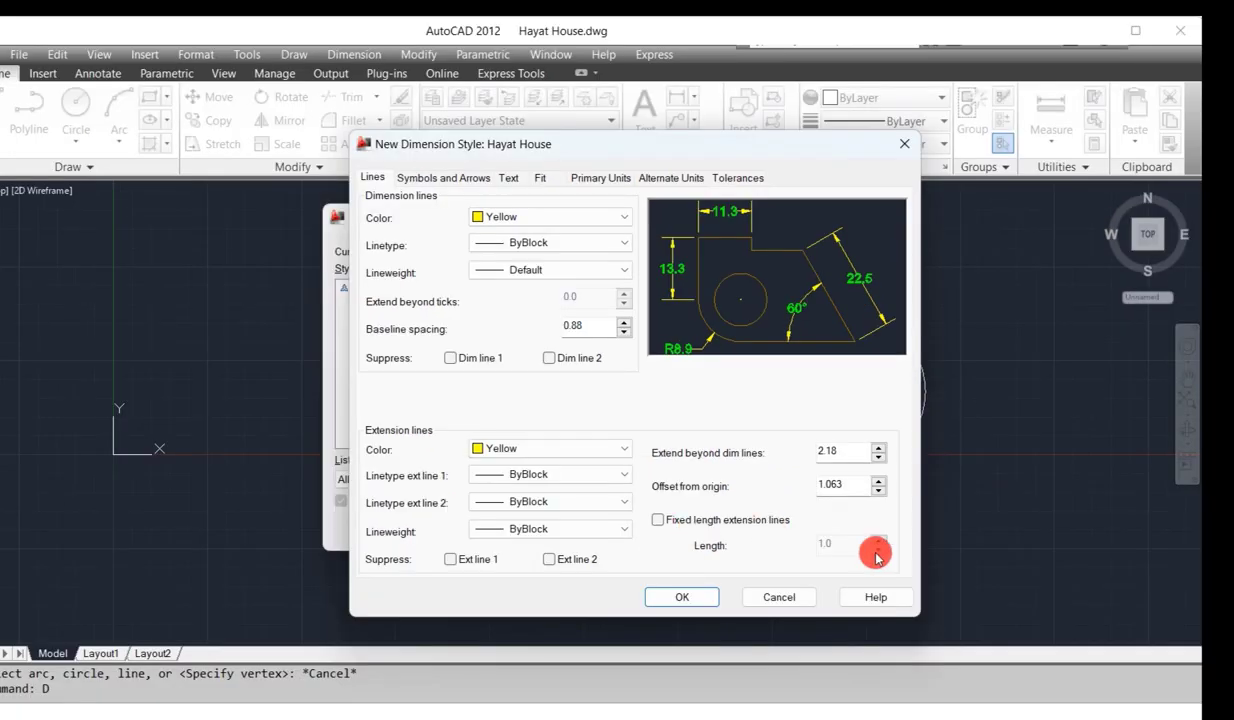
left_click(703, 558)
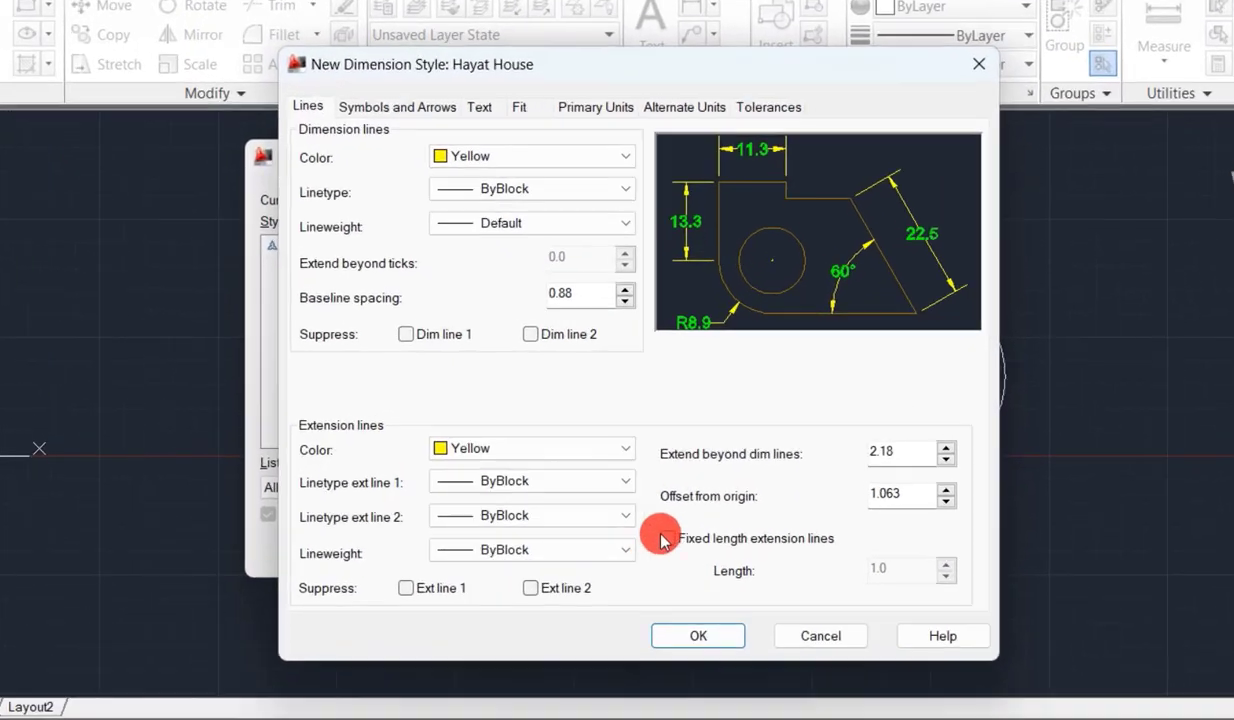
left_click(661, 521)
left_click(661, 521)
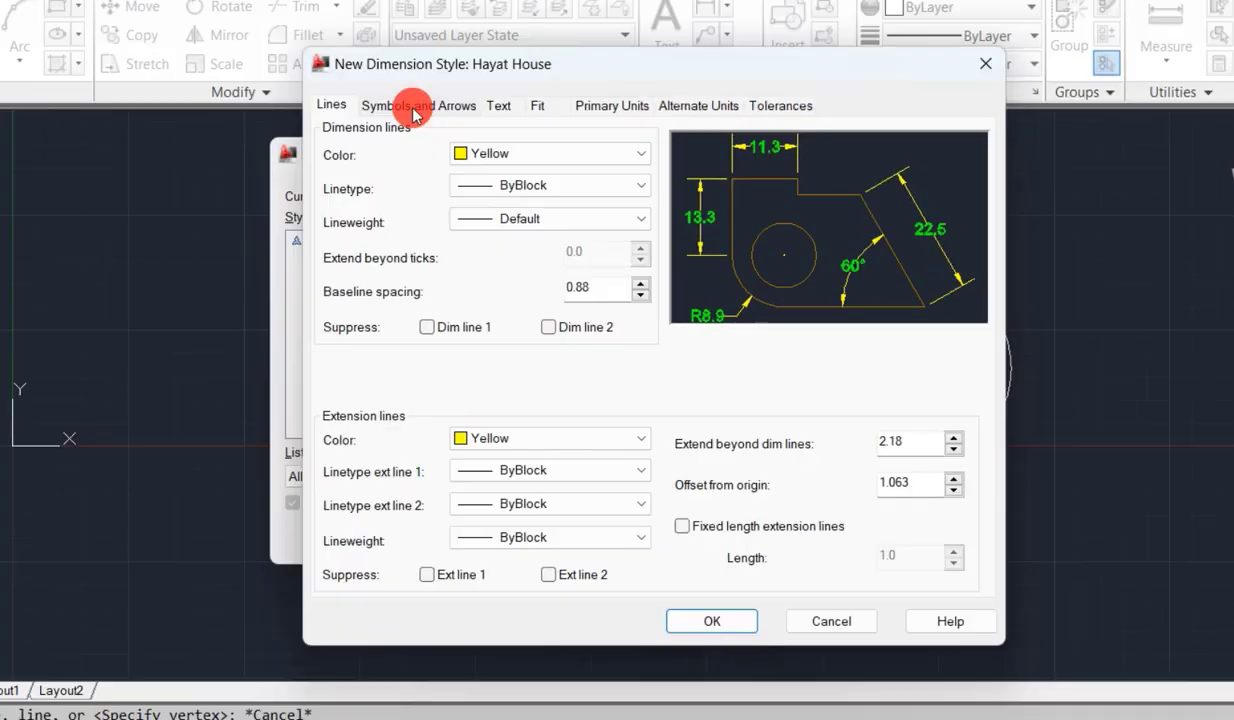
- Try Architectural tick and Dot as the first arrowhead, and set it back to Closed filled
left_click(248, 80)
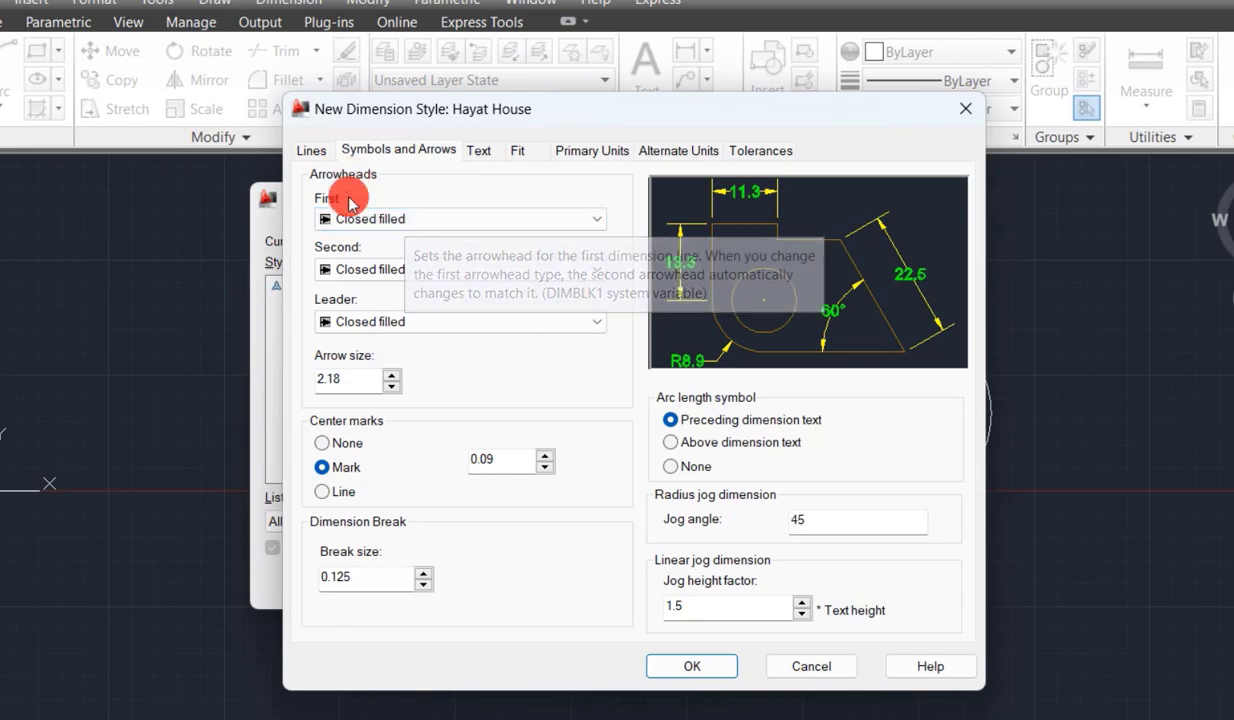
left_click(361, 222)
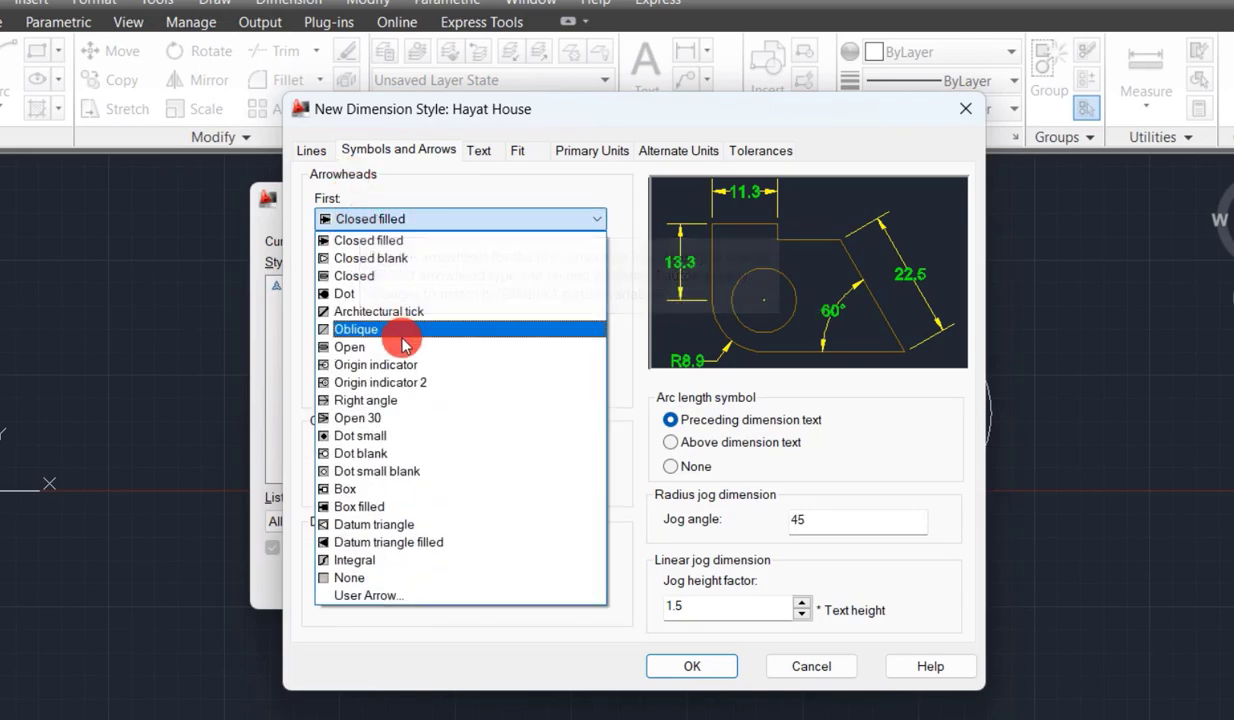
left_click(383, 311)
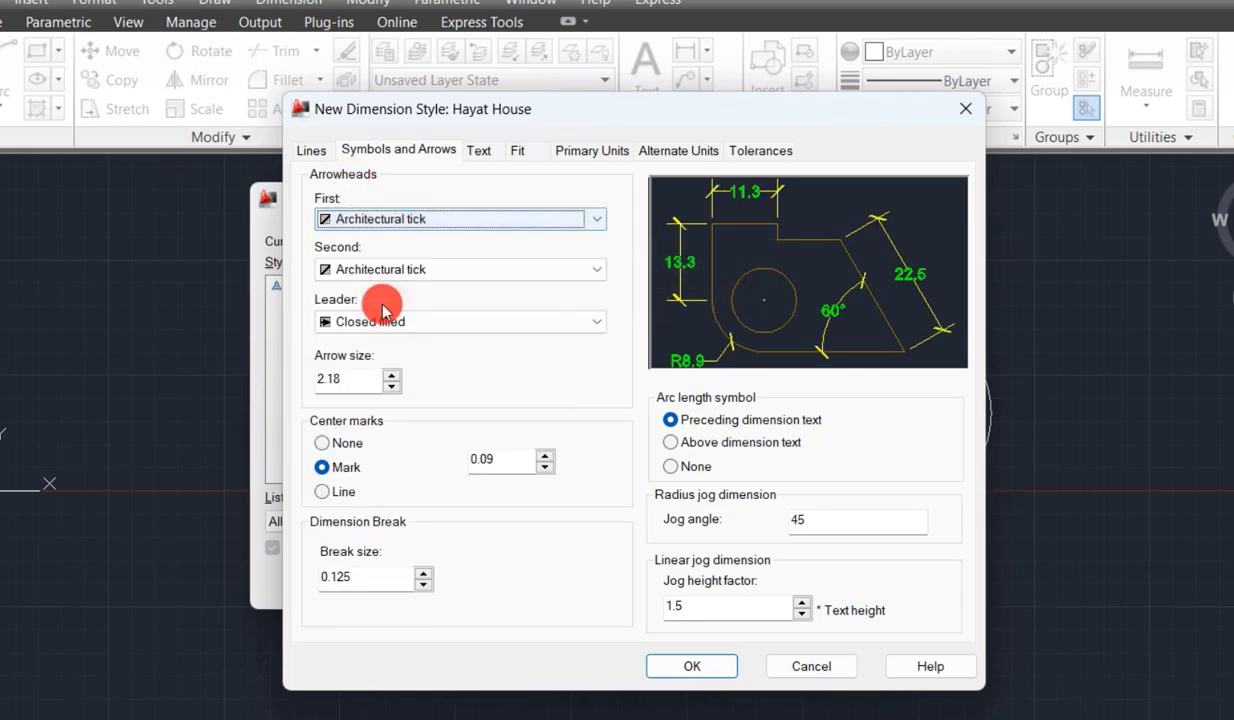
left_click(404, 222)
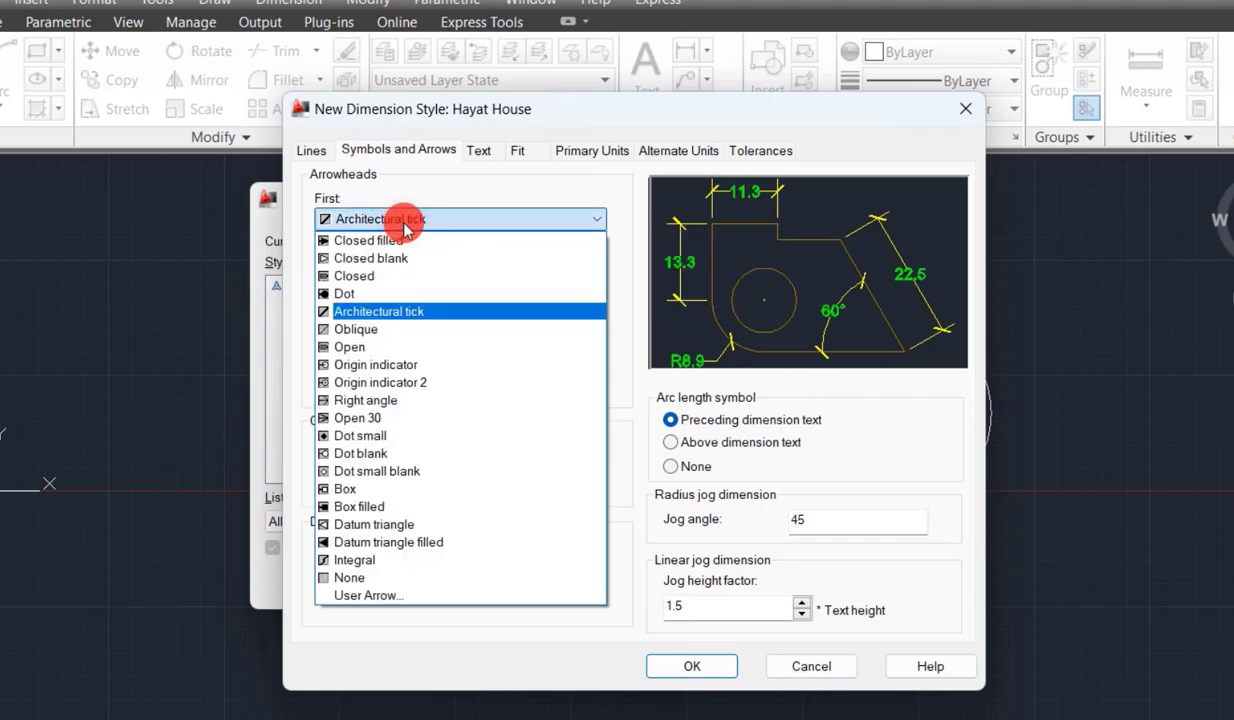
left_click(383, 293)
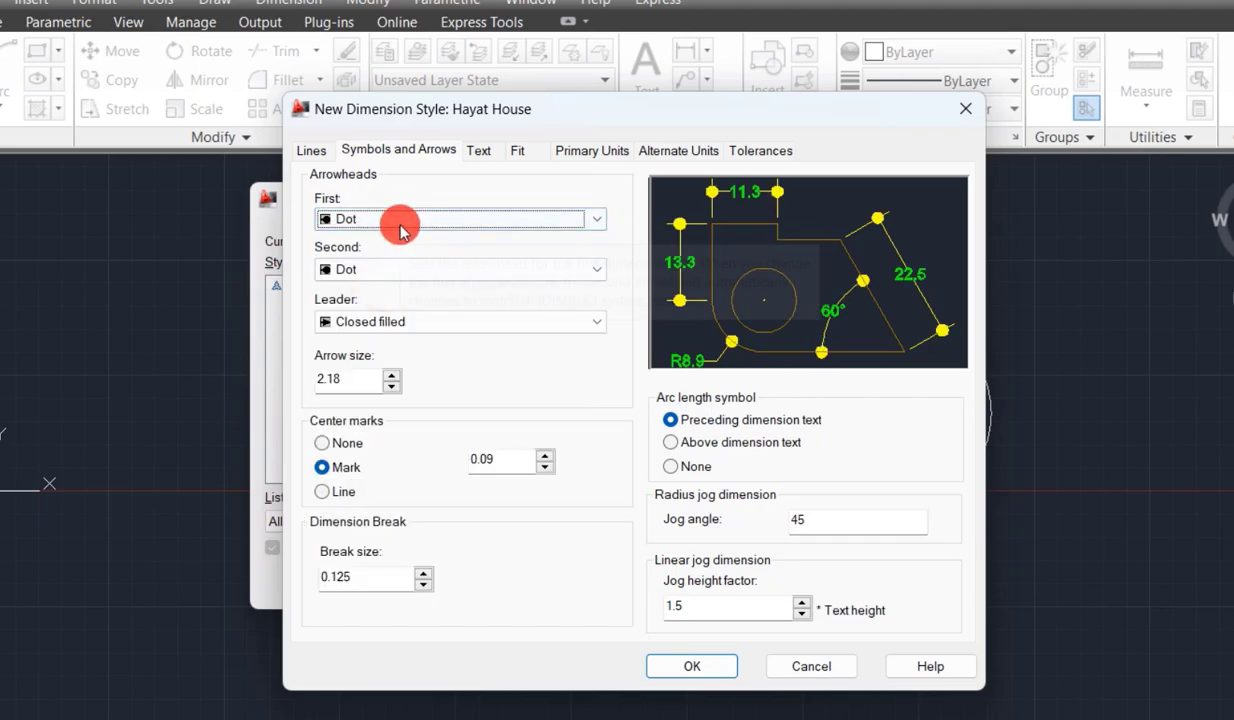
left_click(400, 222)
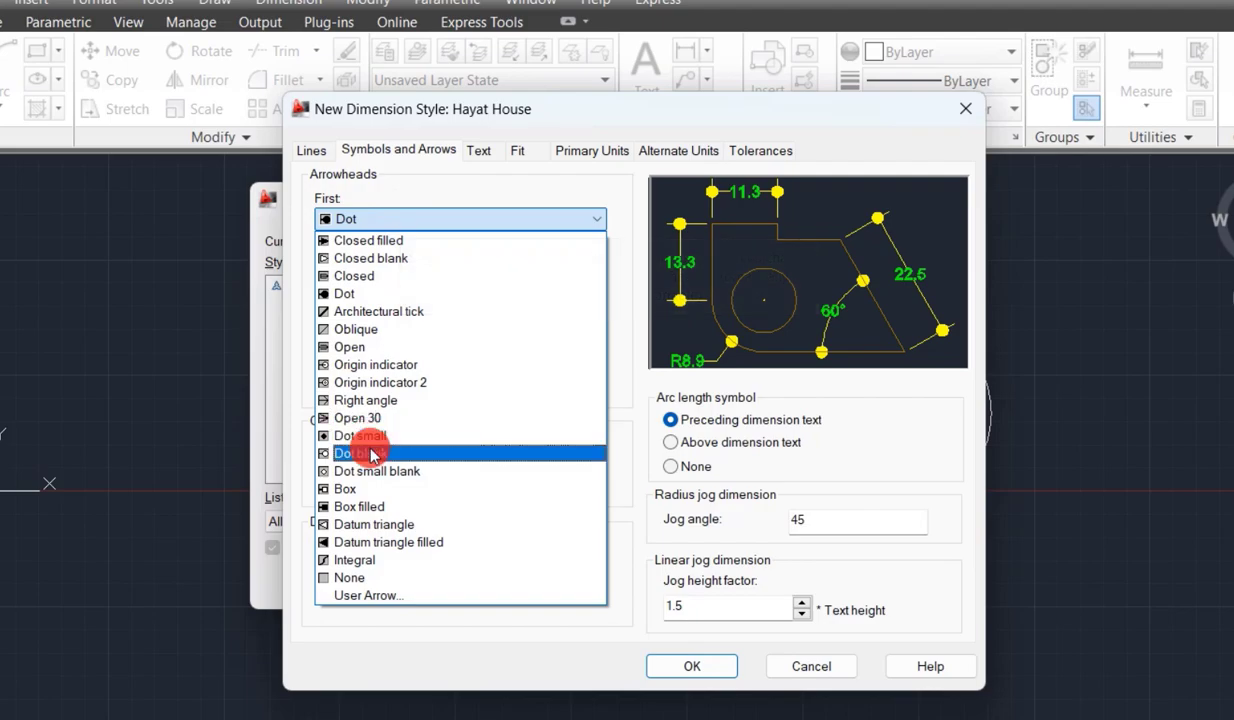
left_click(378, 242)
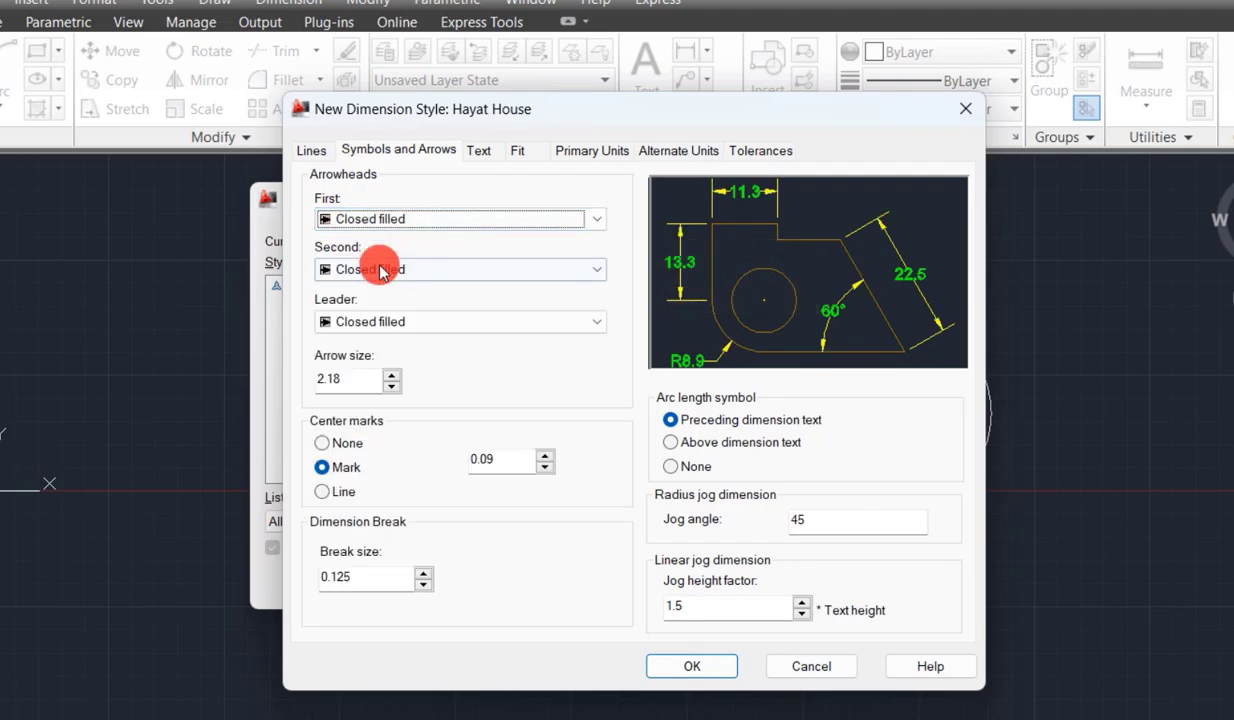
- Try Architectural tick as the second arrowhead alone, and set it back to Closed filled
left_click(380, 270)
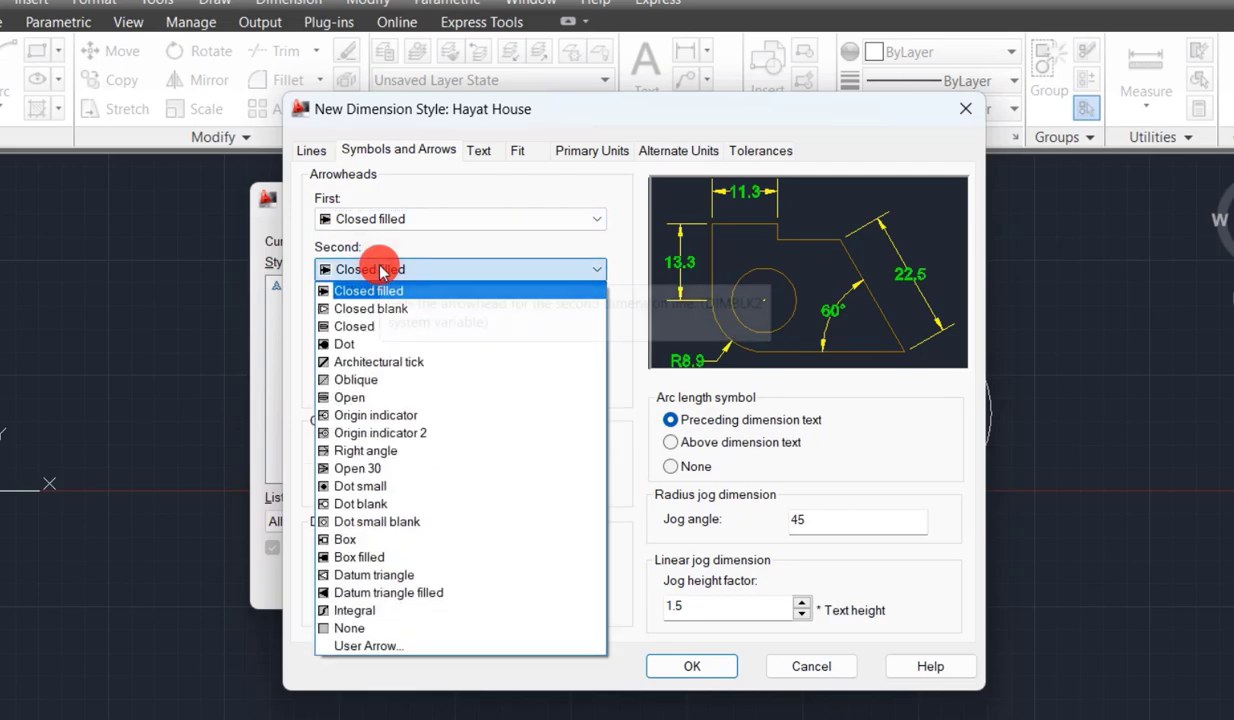
left_click(360, 361)
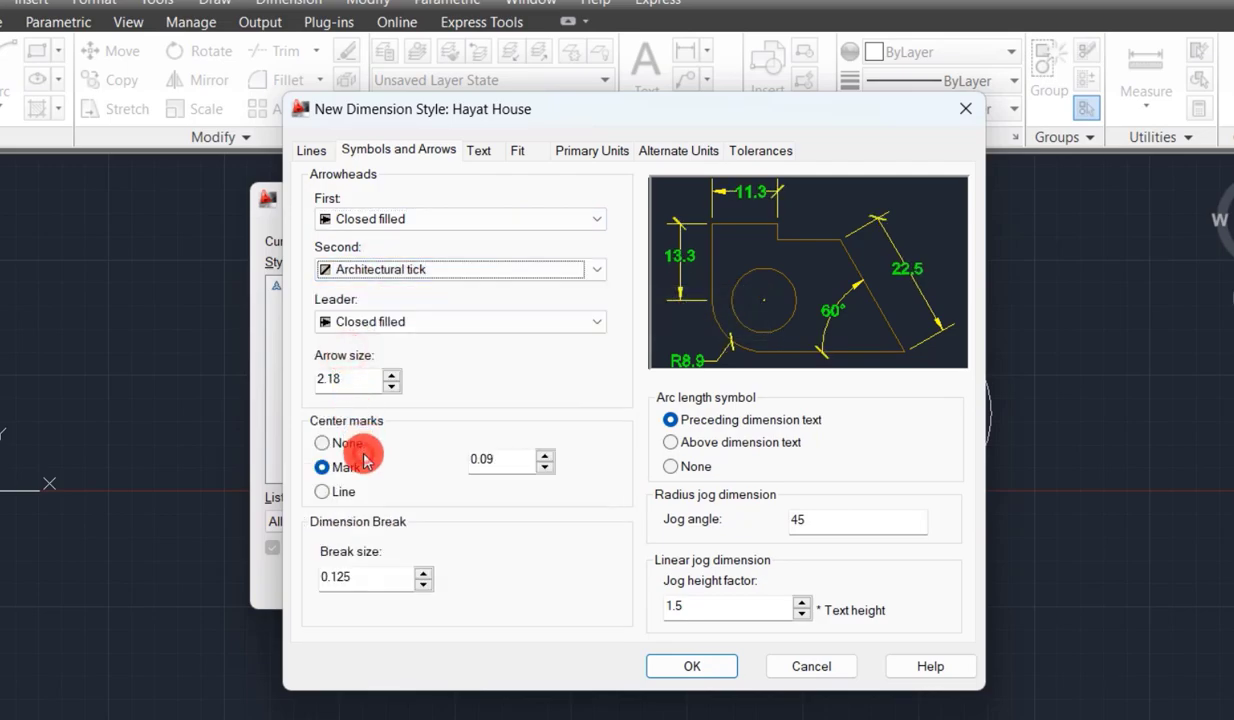
left_click(410, 278)
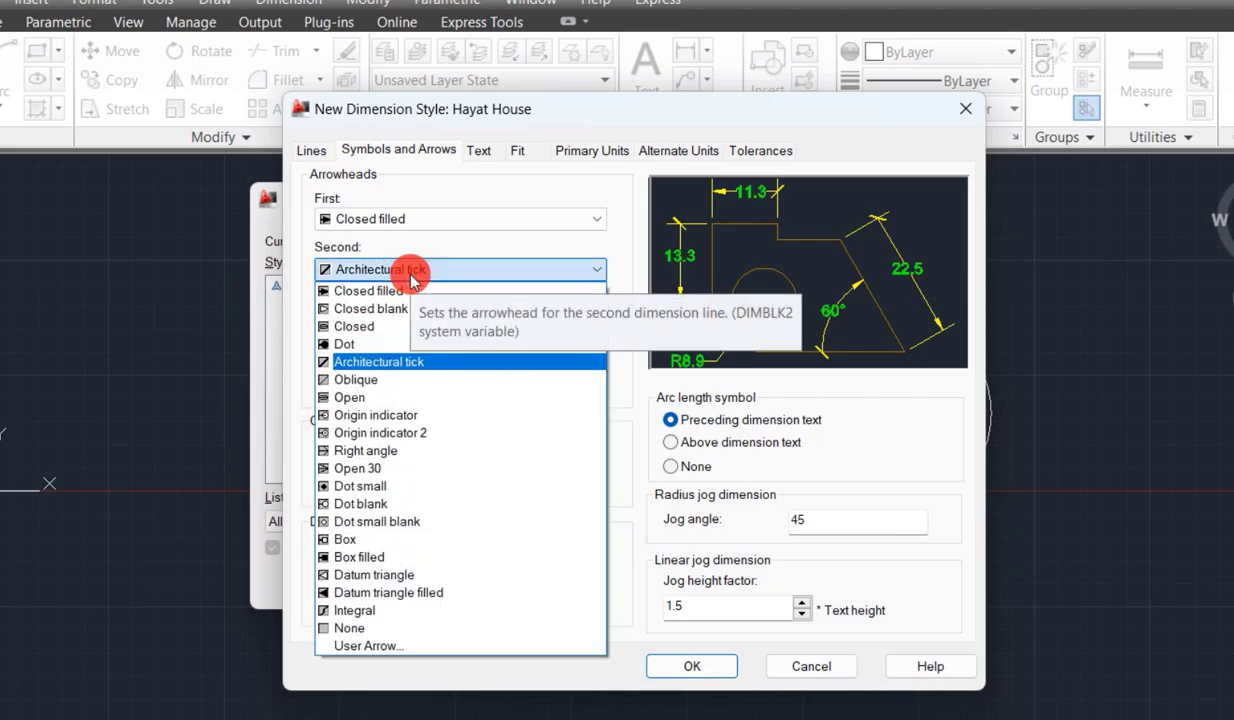
left_click(378, 290)
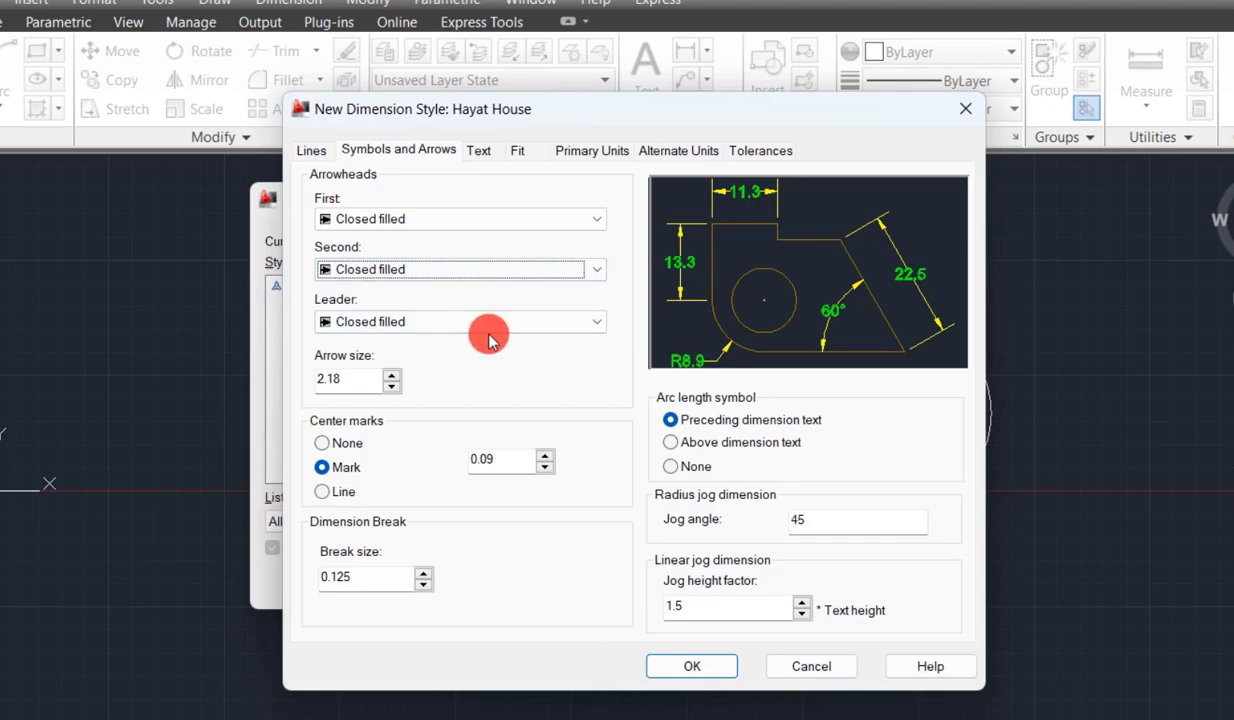
- Try Dot as the leader arrowhead, and set it back to Closed filled
left_click(396, 323)
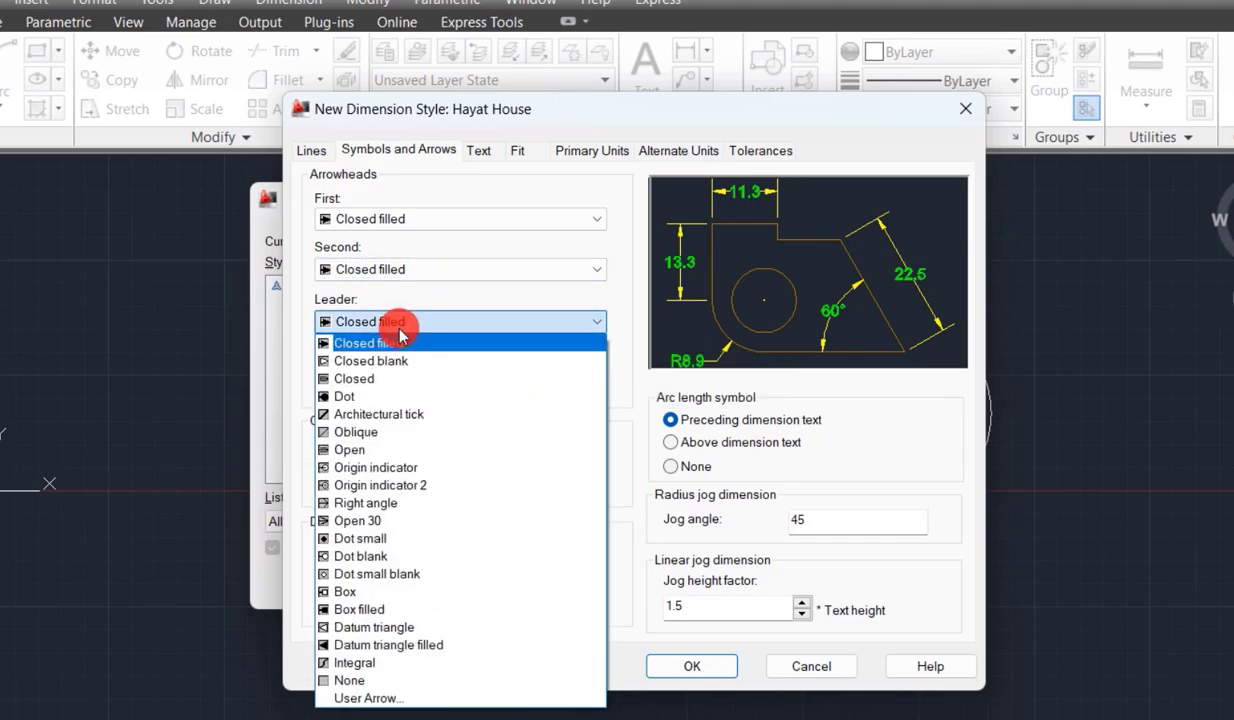
left_click(352, 398)
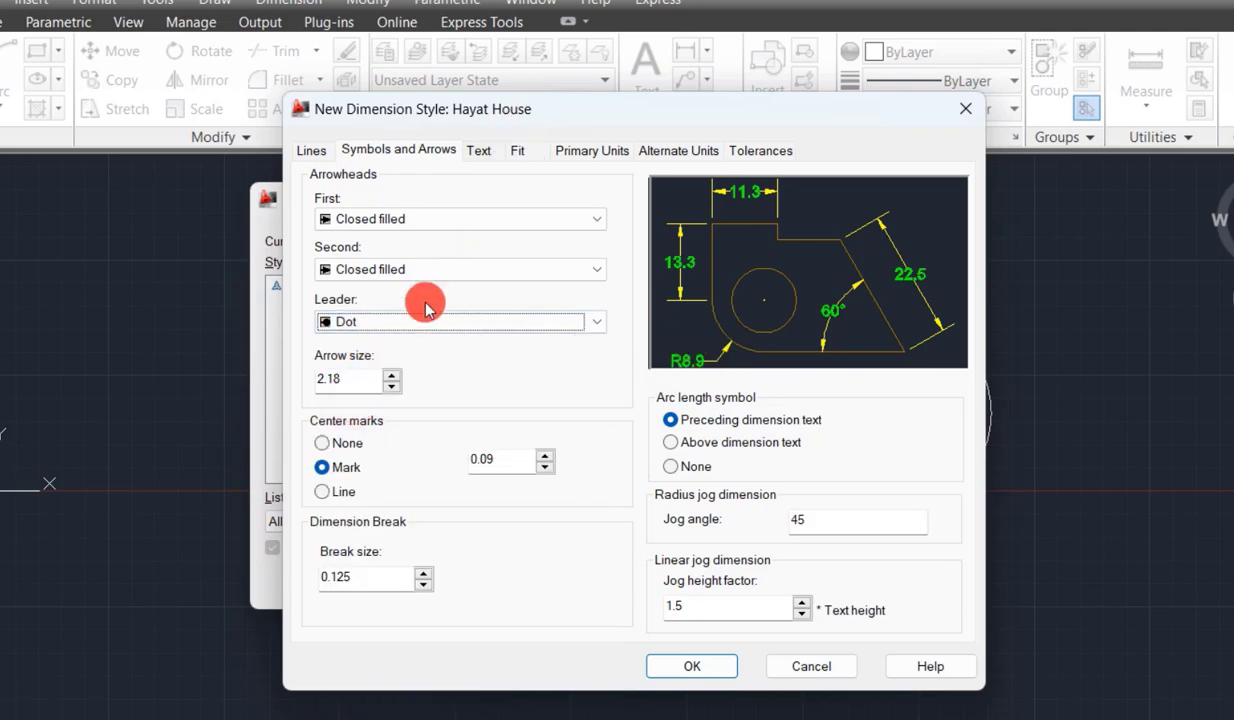
left_click(398, 322)
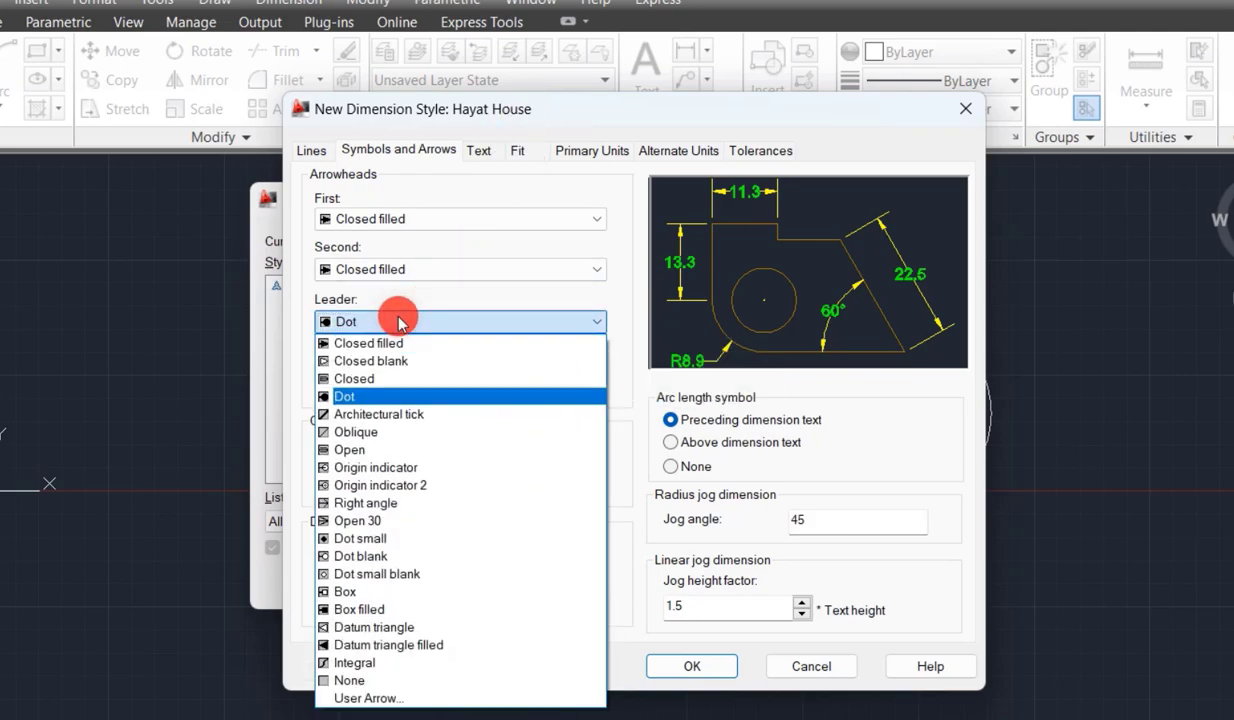
left_click(334, 341)
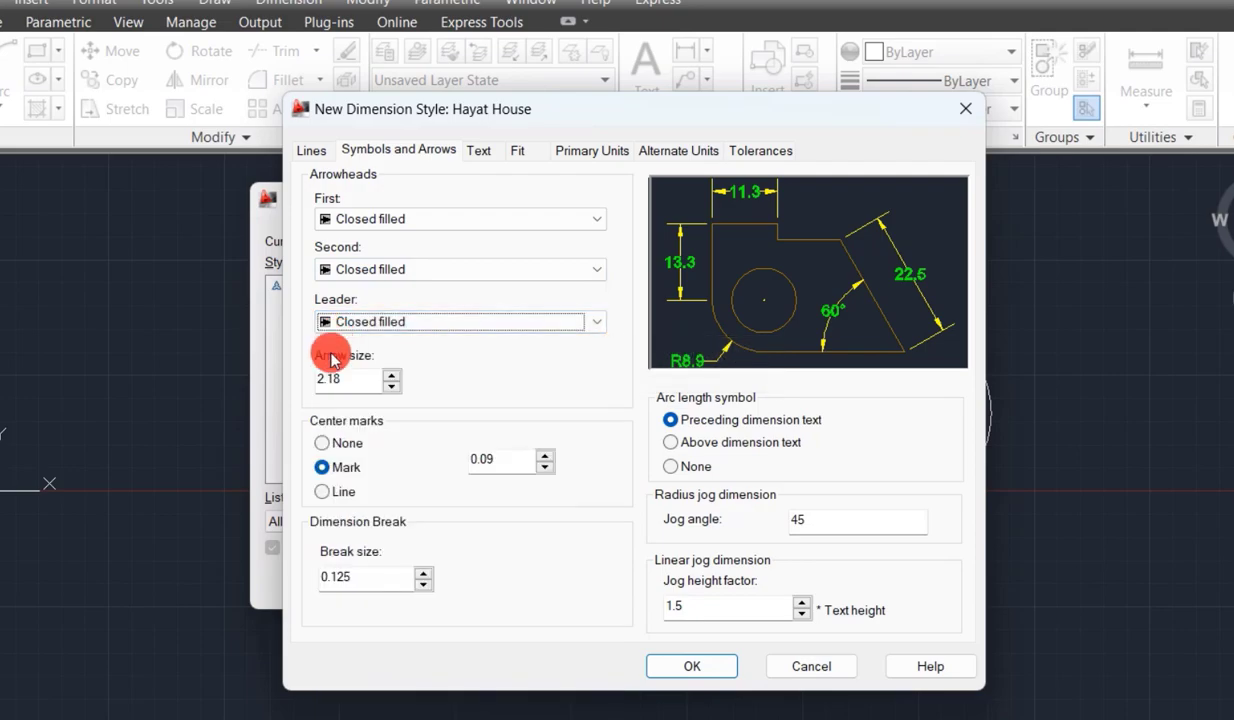
left_click(385, 382)
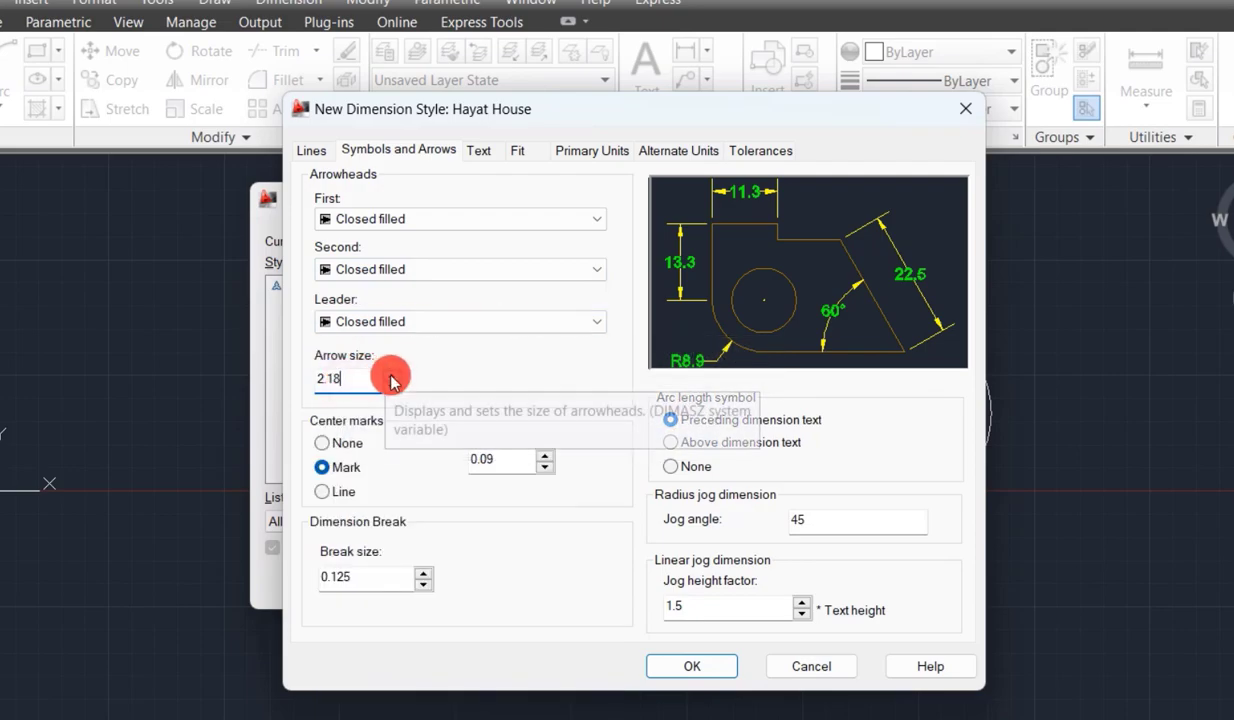
left_click_drag(387, 383, 301, 381)
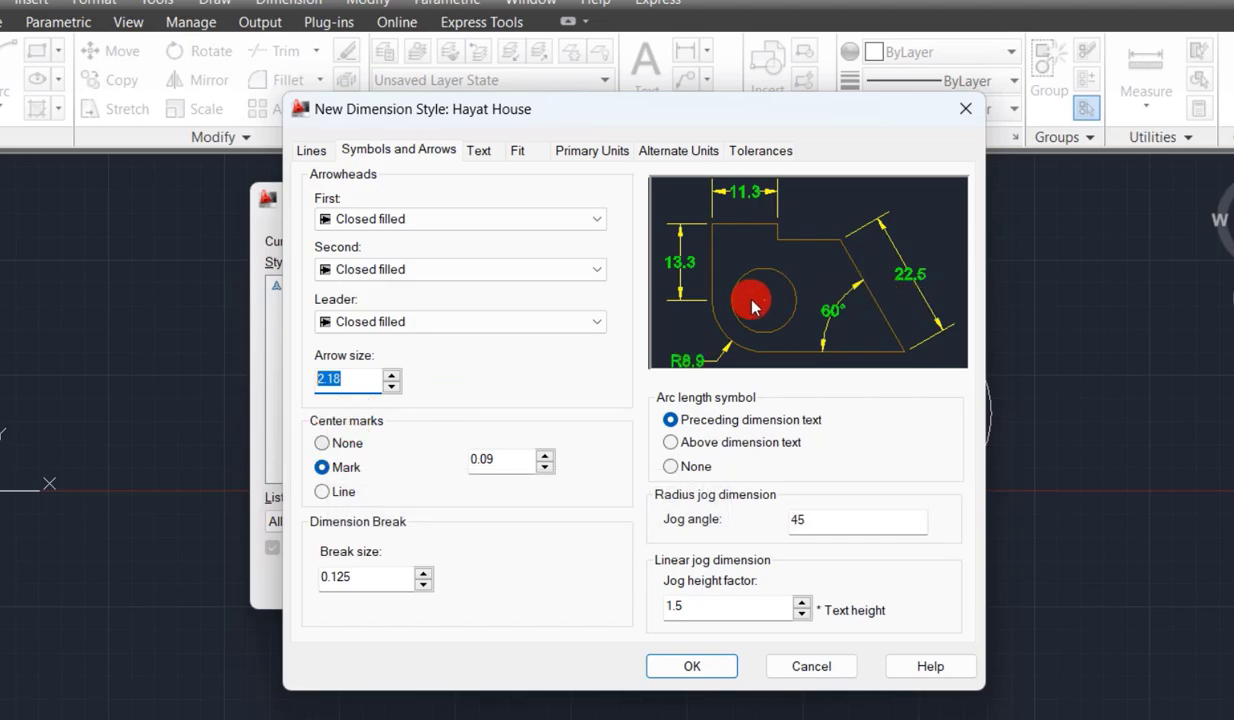
- Try the center marks as None, return them to Mark, and raise the mark size to 1.59
left_click(321, 446)
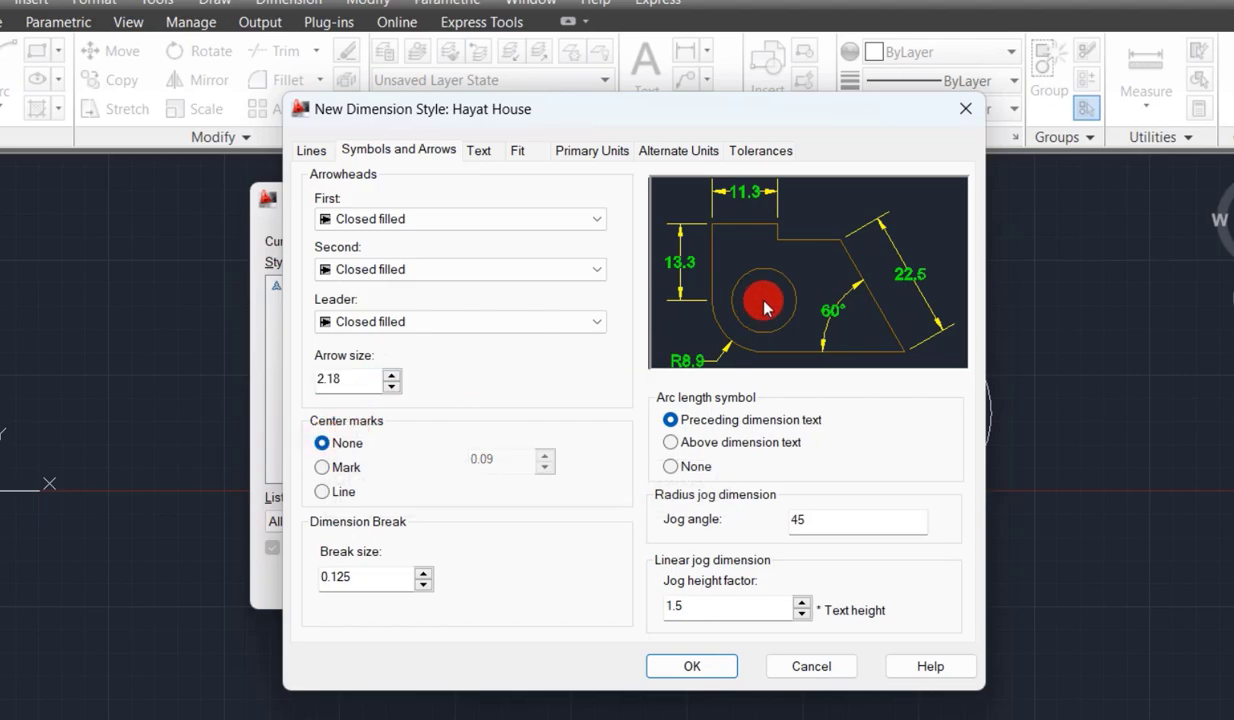
left_click(321, 468)
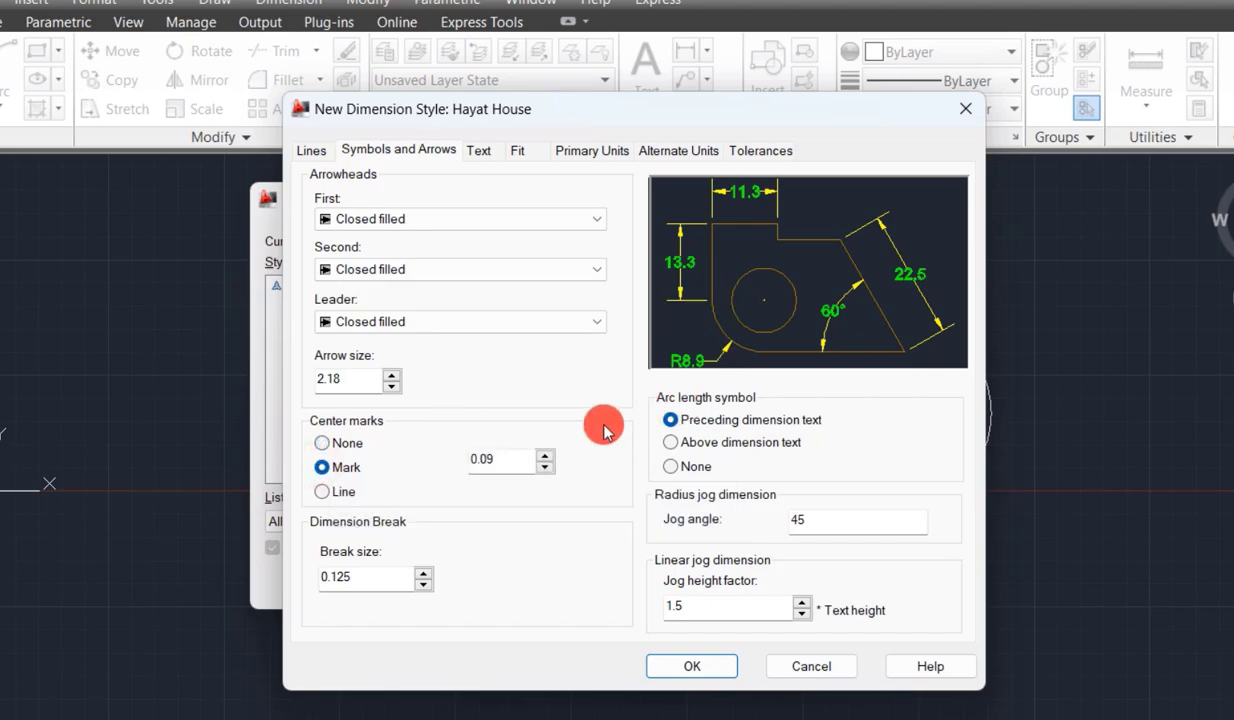
left_click(542, 456)
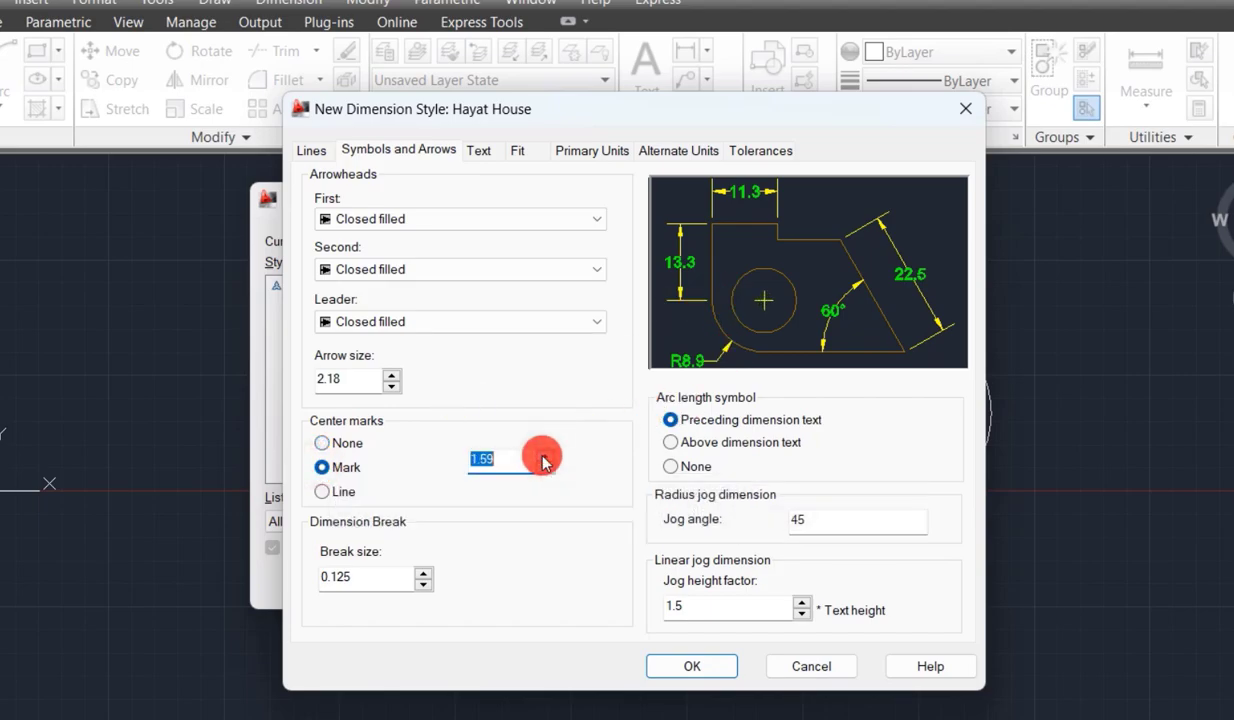
left_click(764, 300)
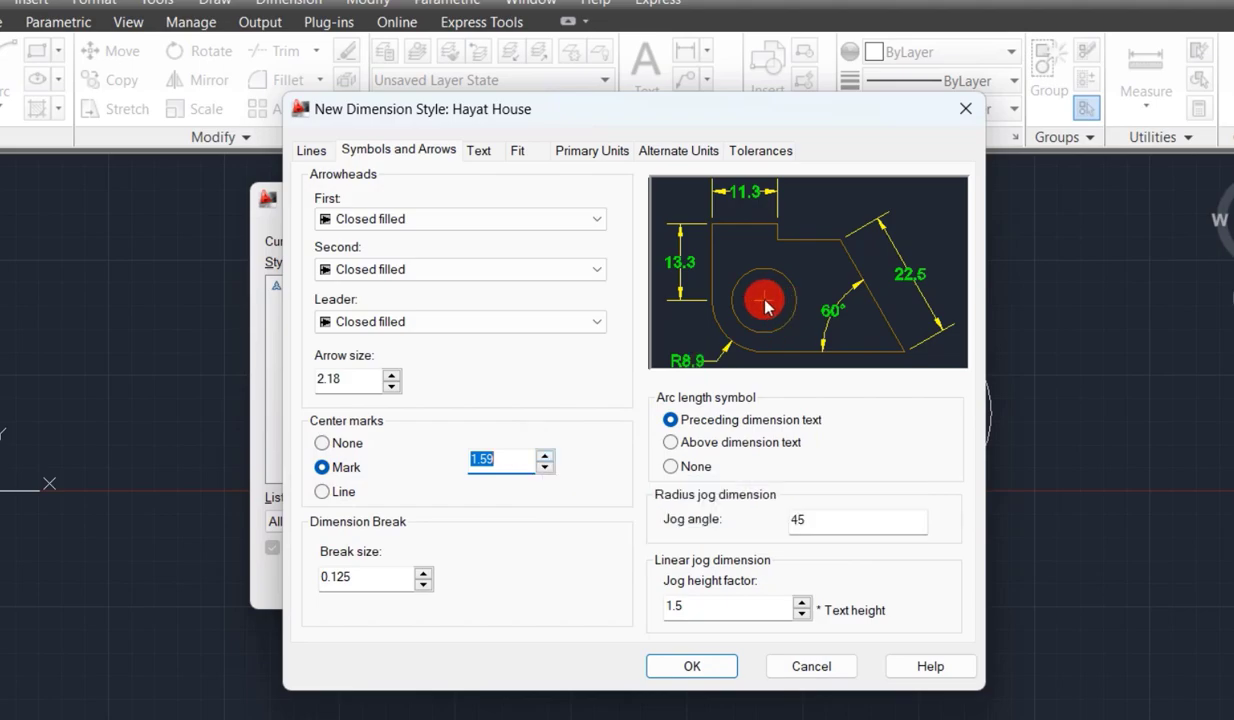
- Try the Line type for center marks, return to Mark, and raise the dimension break size to 1.625
left_click(322, 492)
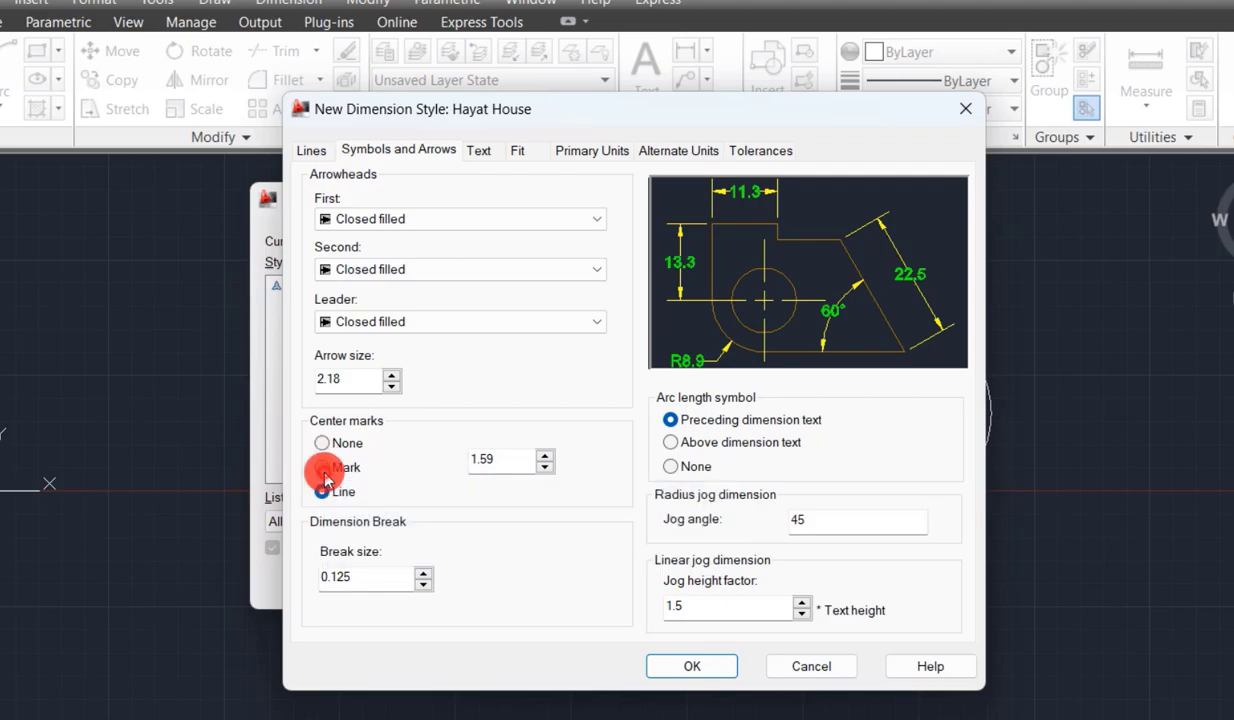
left_click(324, 474)
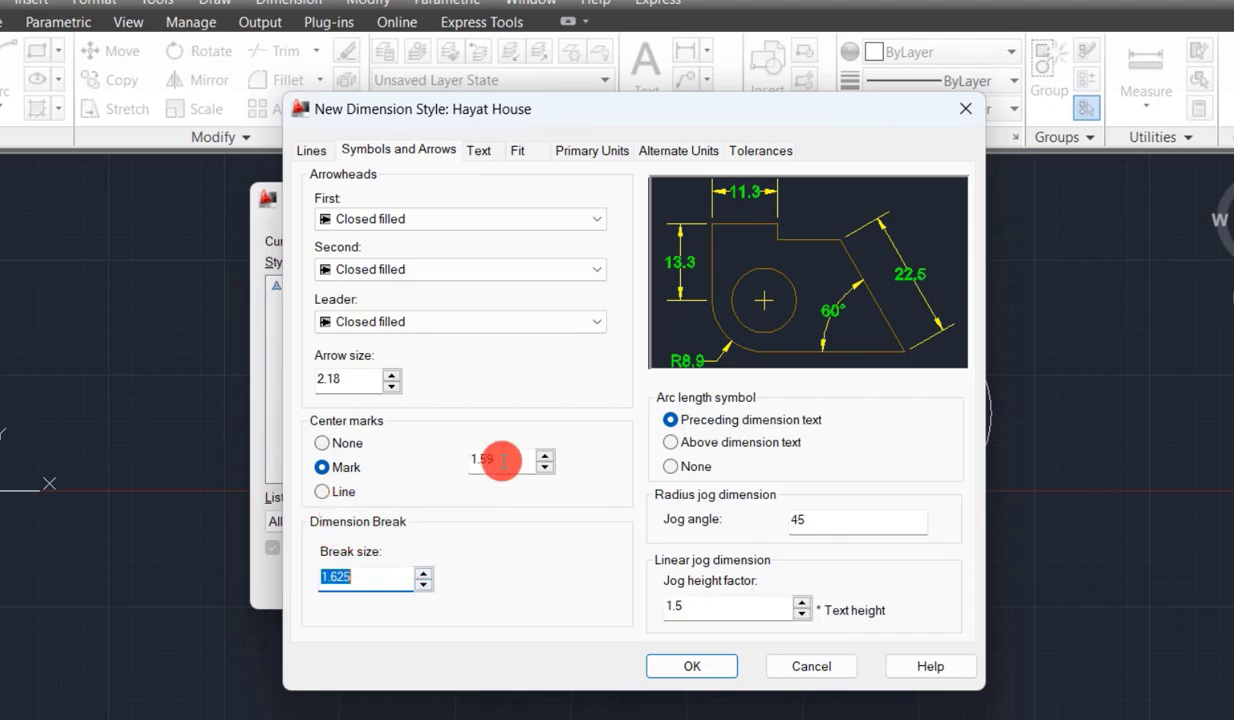
left_click(503, 461)
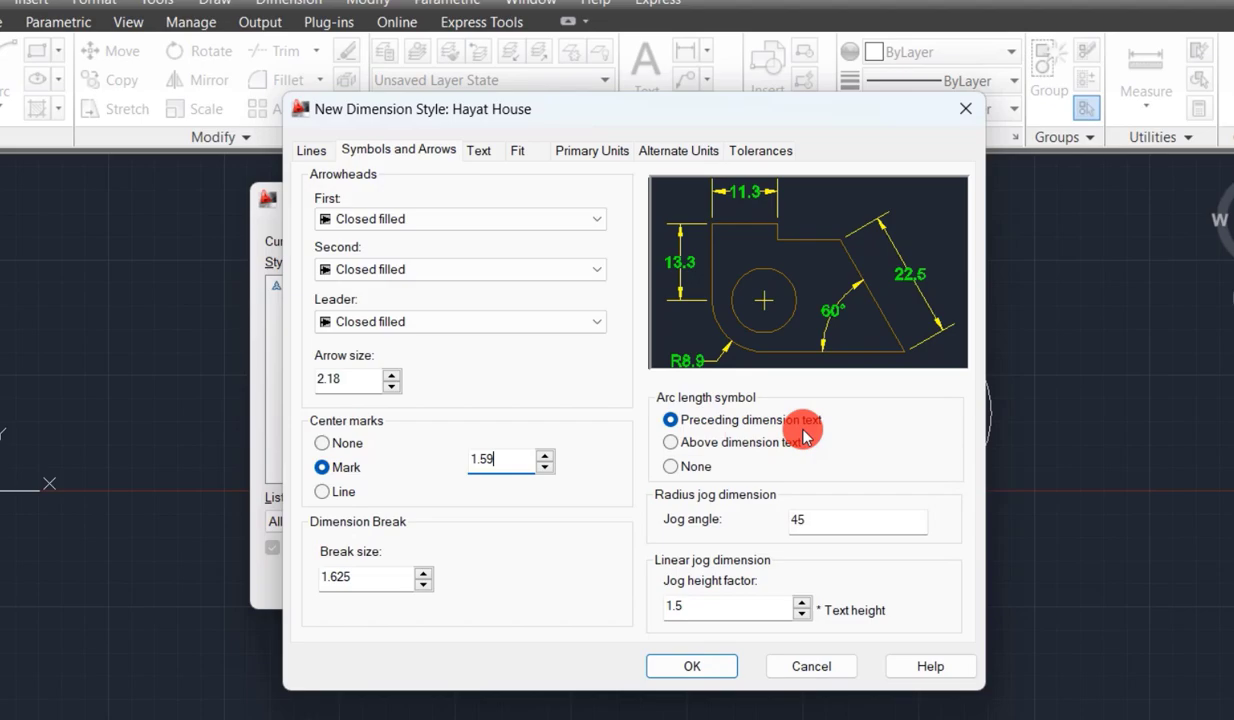
- Try the arc length symbol above the dimension text and as None, and set it back to Preceding dimension text
left_click(676, 448)
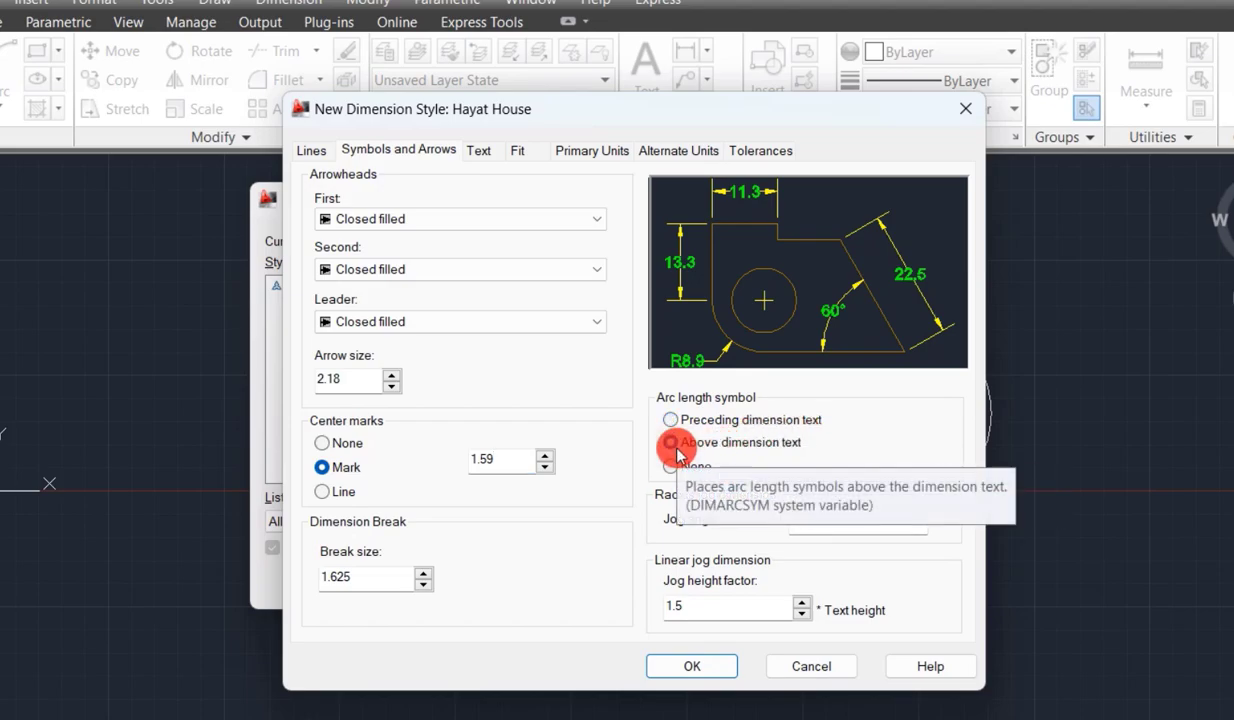
left_click(673, 467)
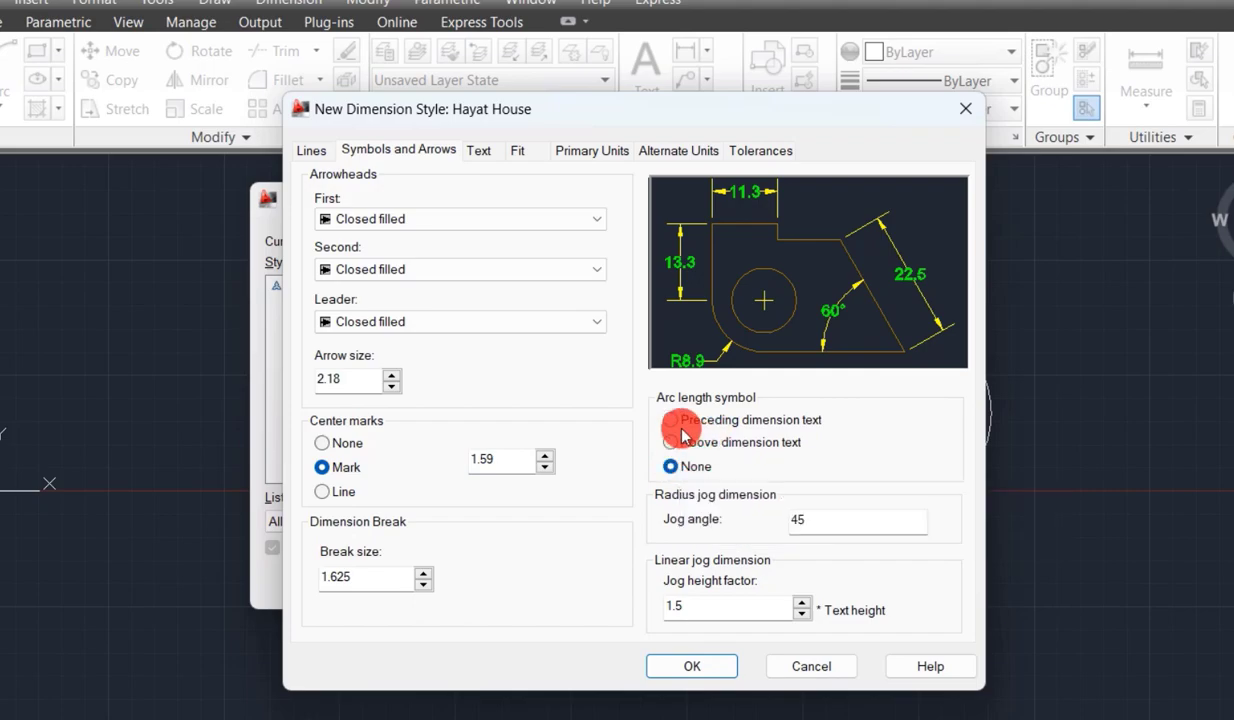
left_click(673, 421)
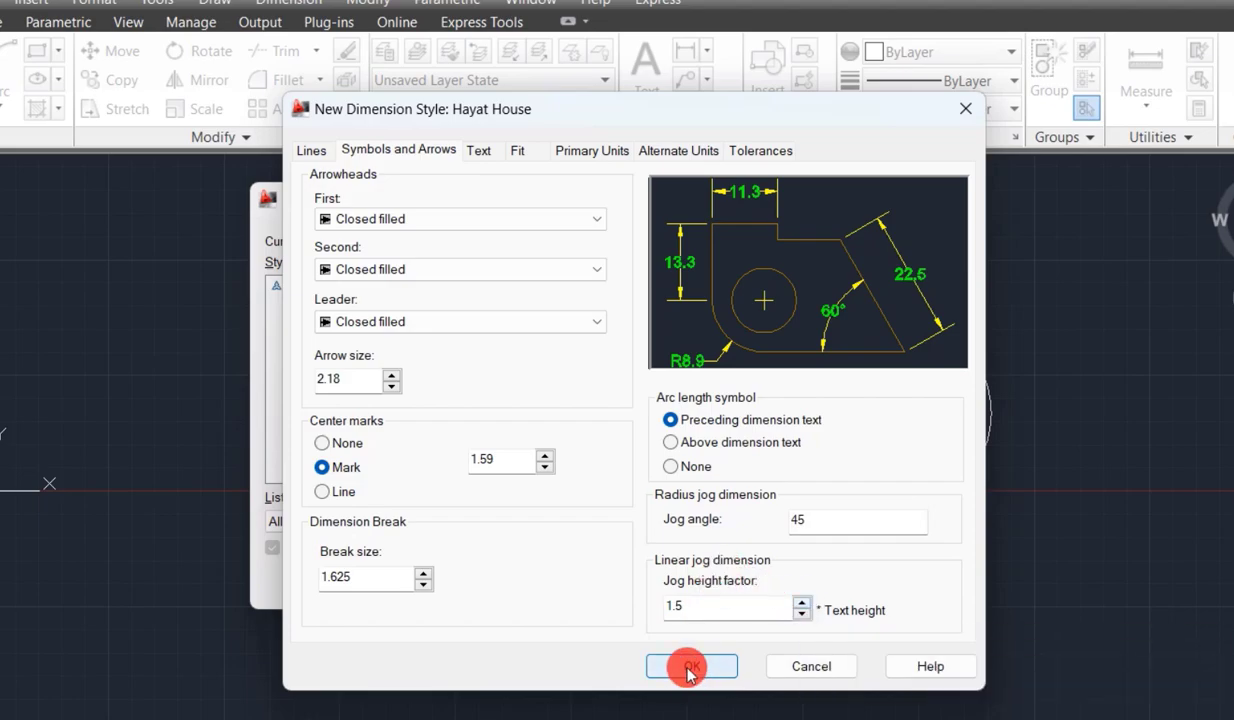
- Set the dimension text color to Green and look through the available text styles, keeping Standard
left_click(480, 150)
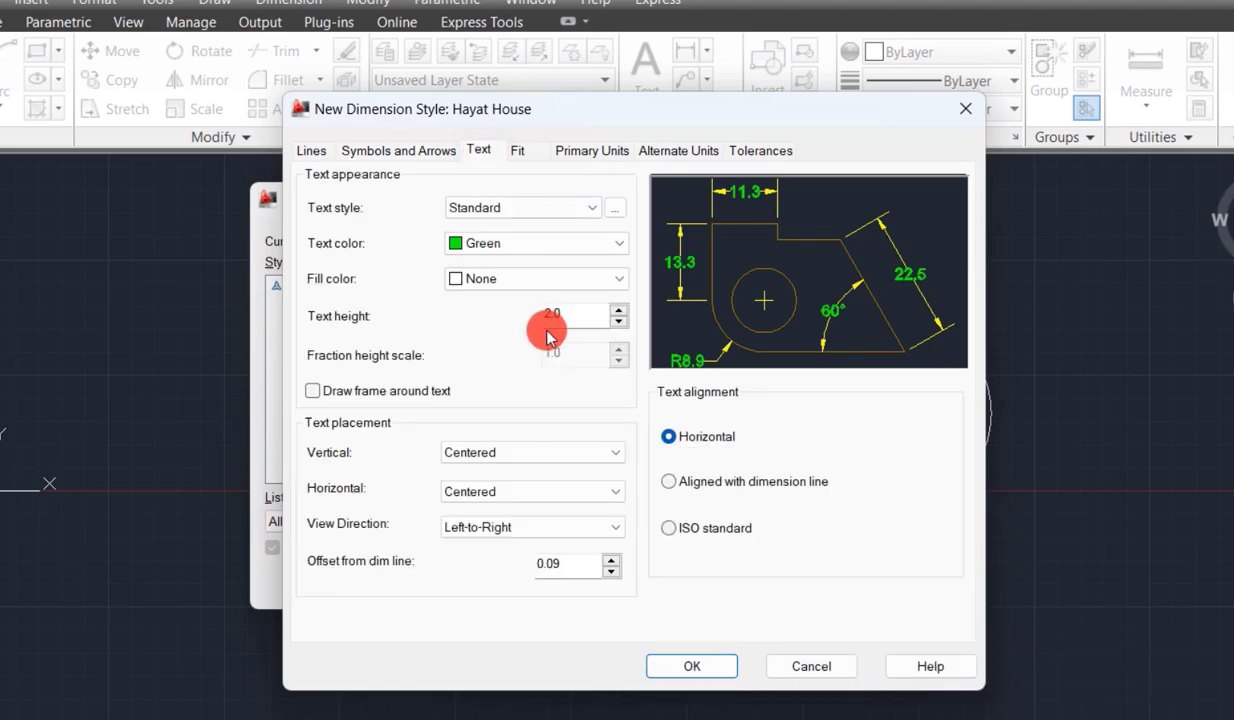
left_click(612, 244)
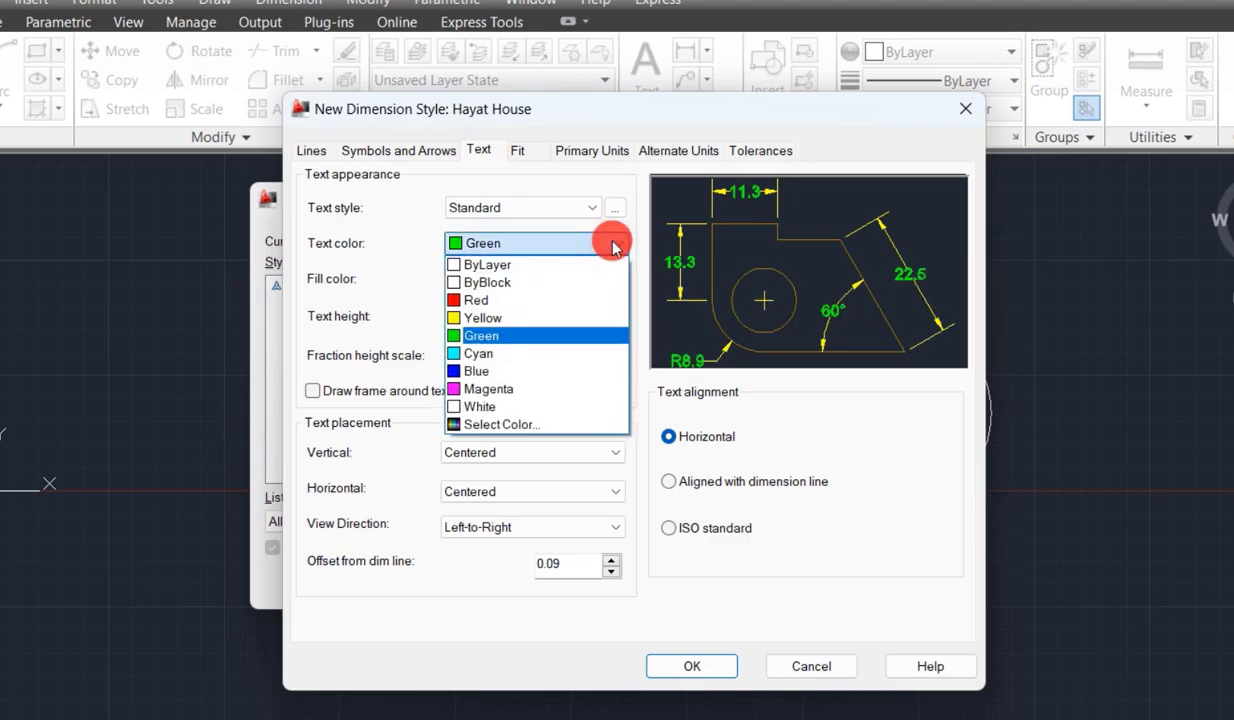
left_click(514, 338)
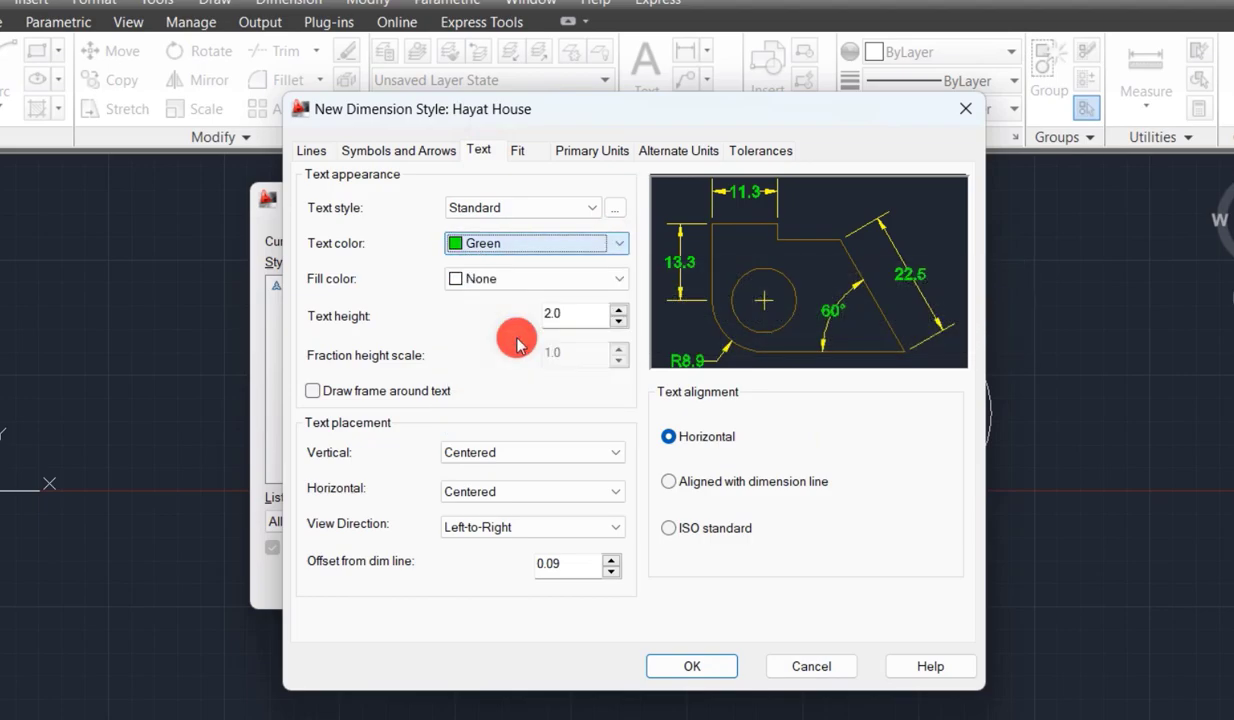
left_click(548, 210)
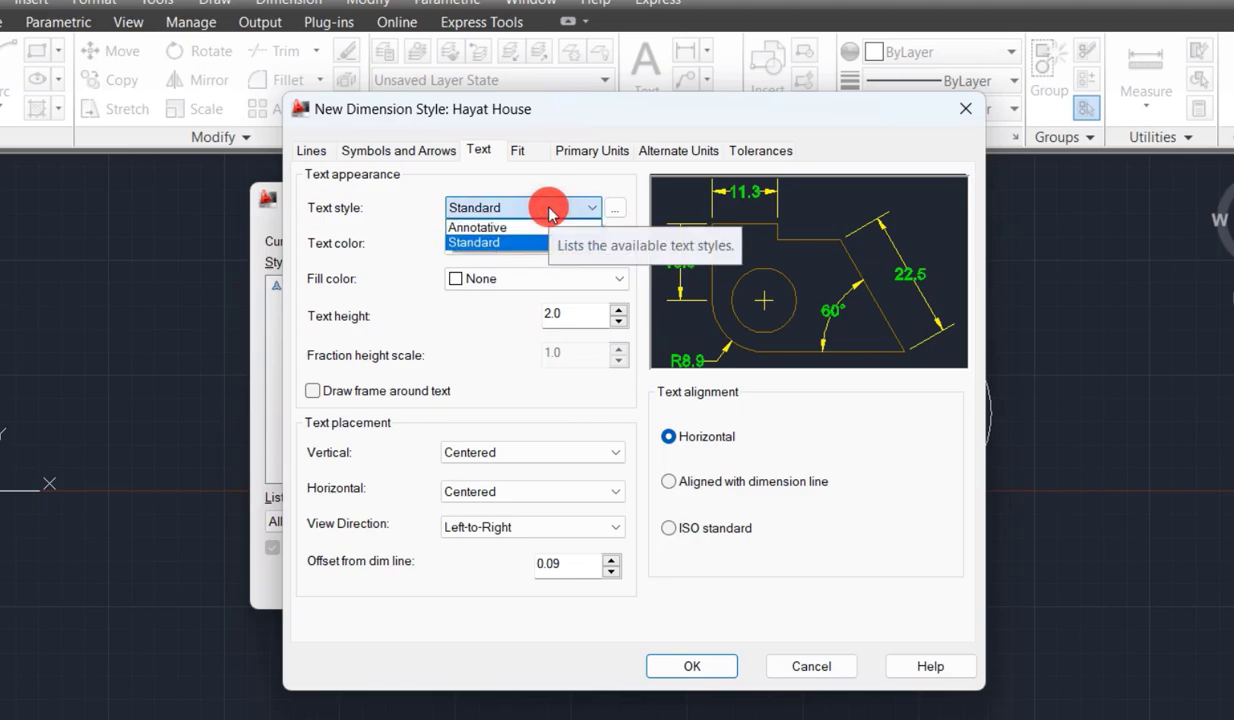
left_click(548, 210)
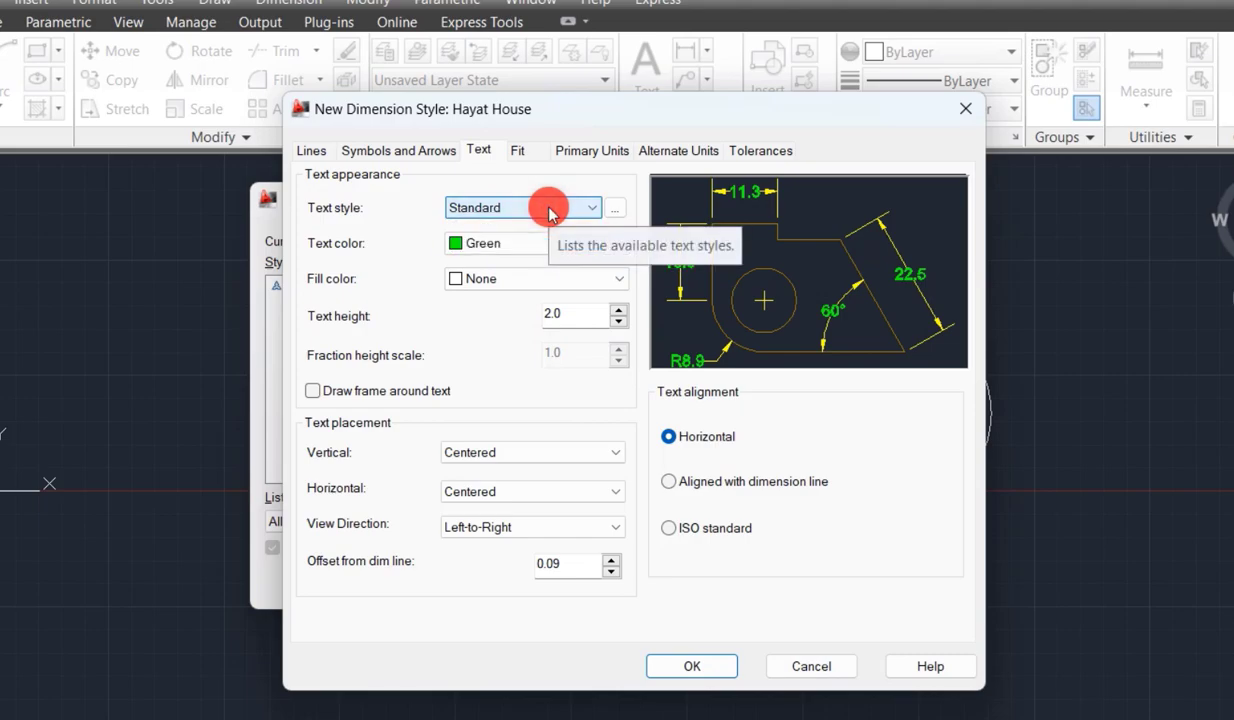
- Try Yellow as the dimension text fill color, return it to None, and set the text height to 2
left_click(488, 282)
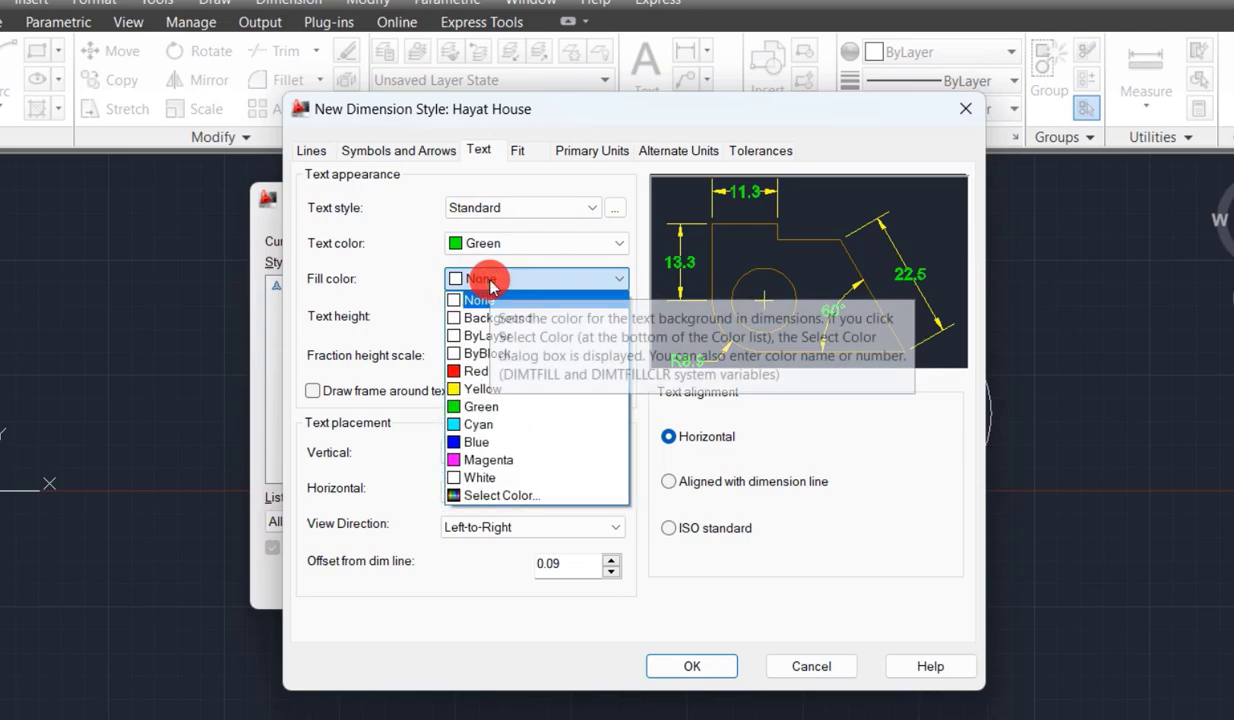
left_click(476, 391)
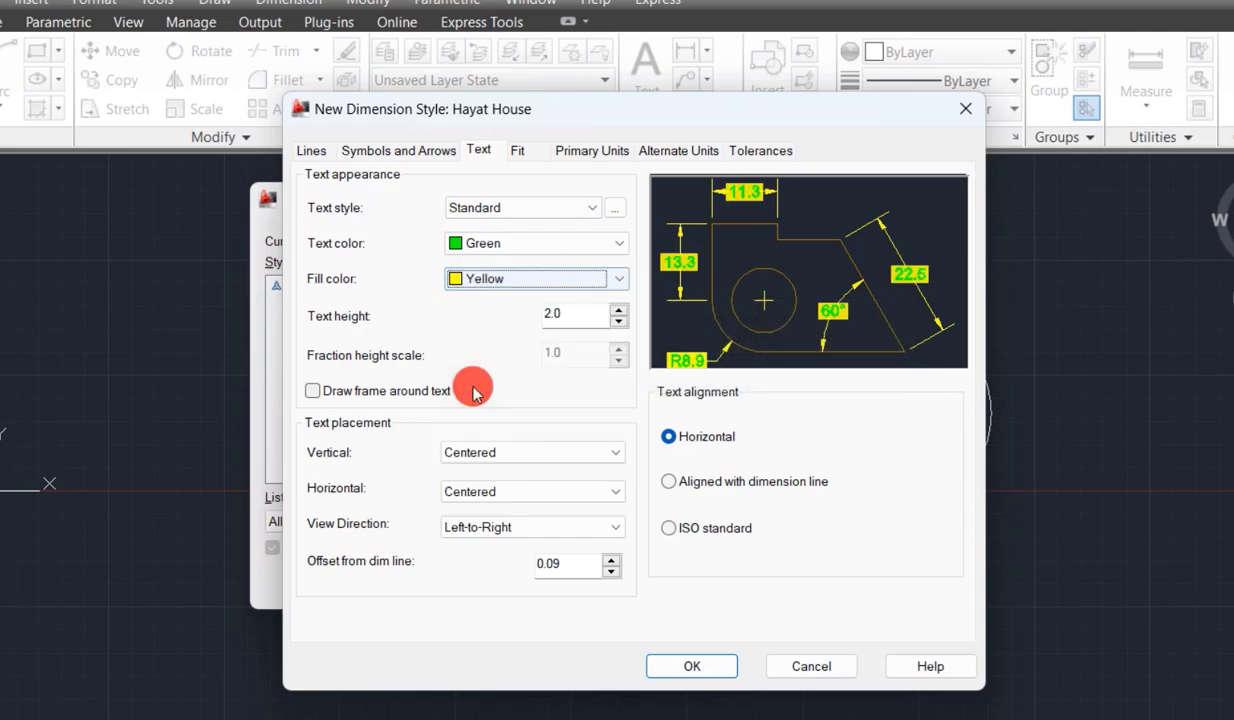
left_click(478, 281)
left_click(495, 305)
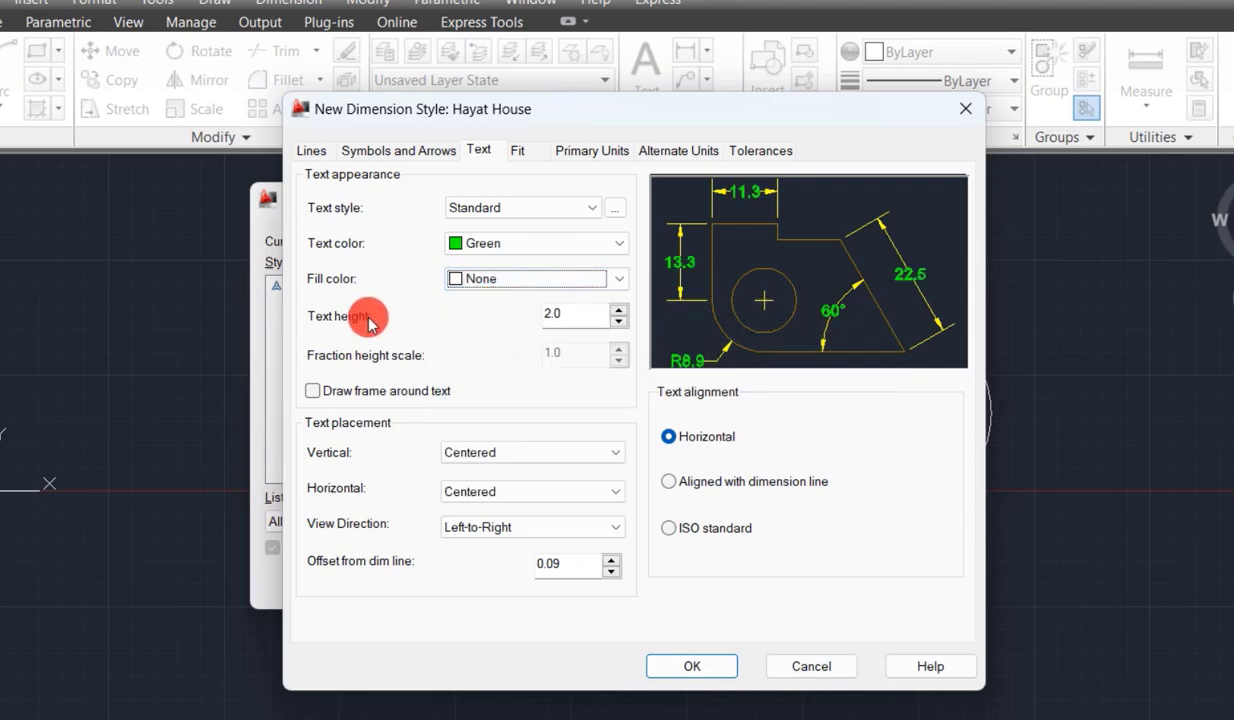
double_click(592, 313)
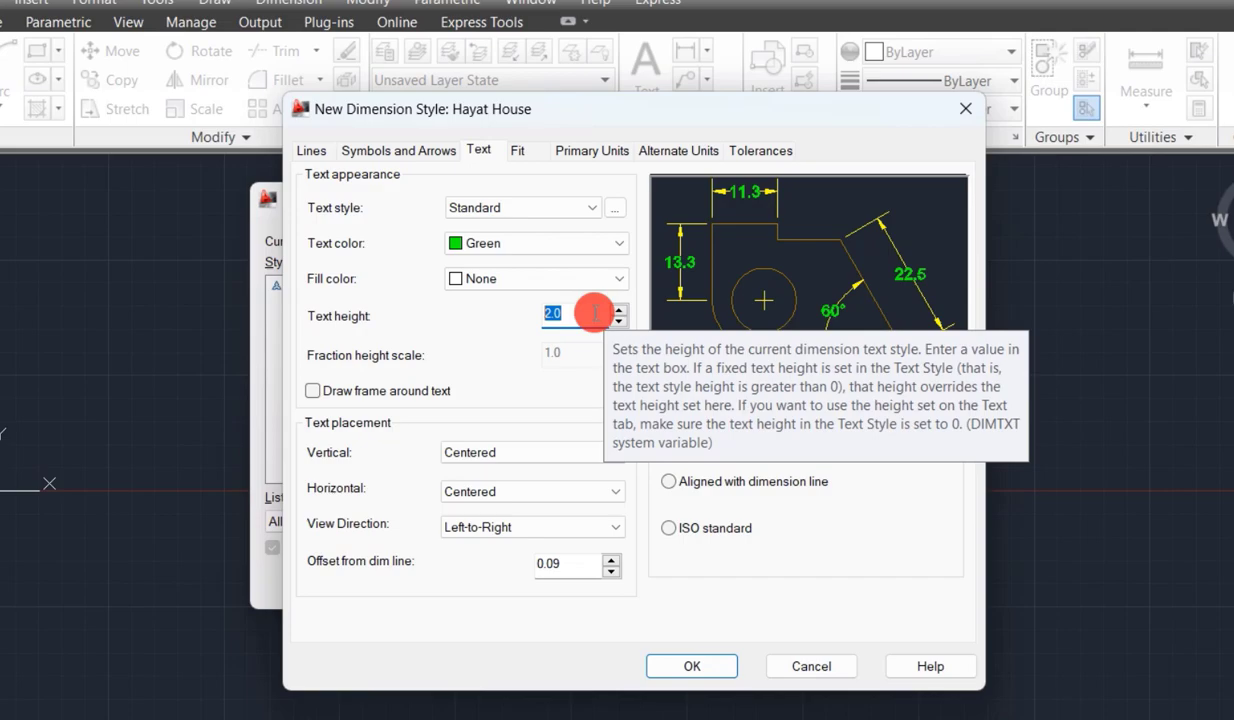
type("2")
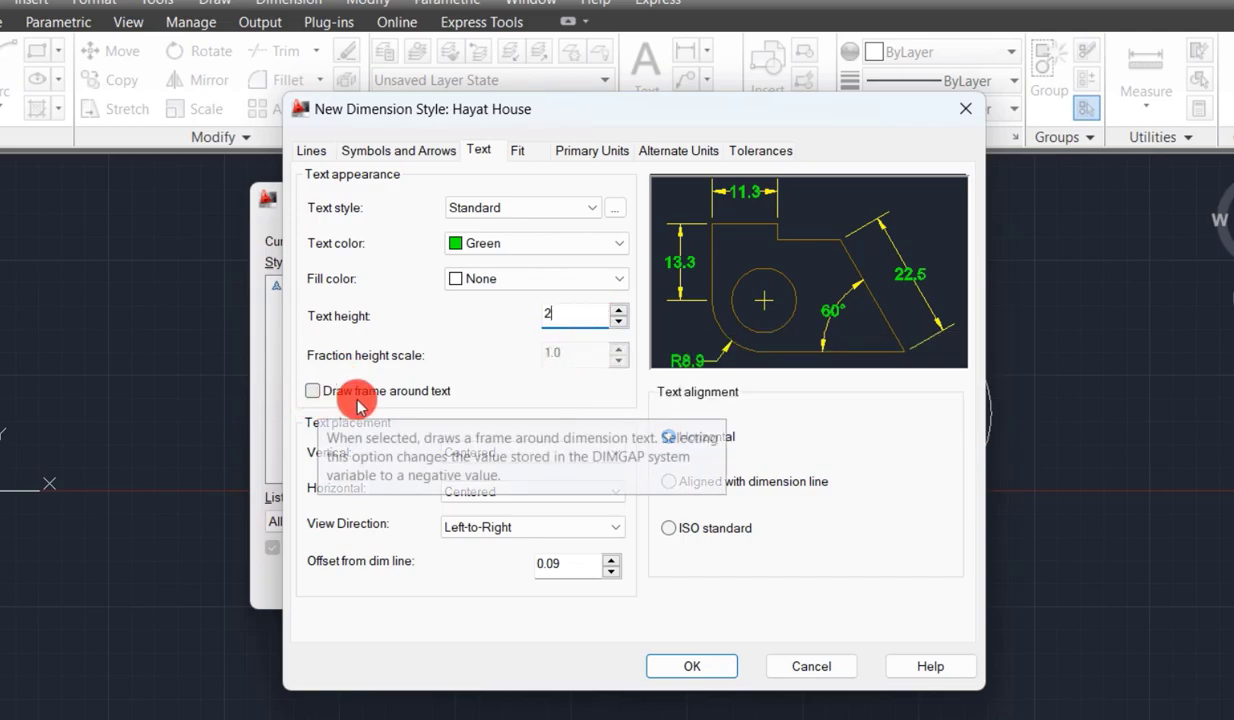
- Try a frame around the text and the Above and Outside vertical placements, and restore Centered placement without a frame
left_click(312, 391)
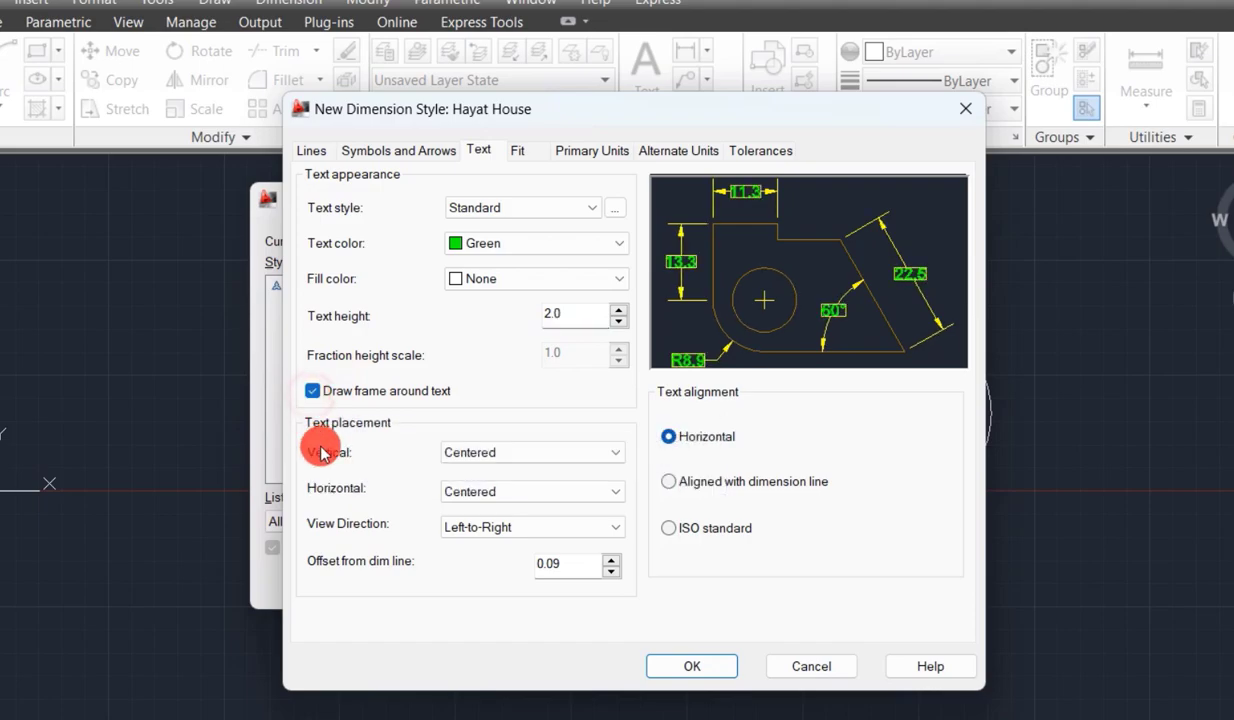
left_click(520, 450)
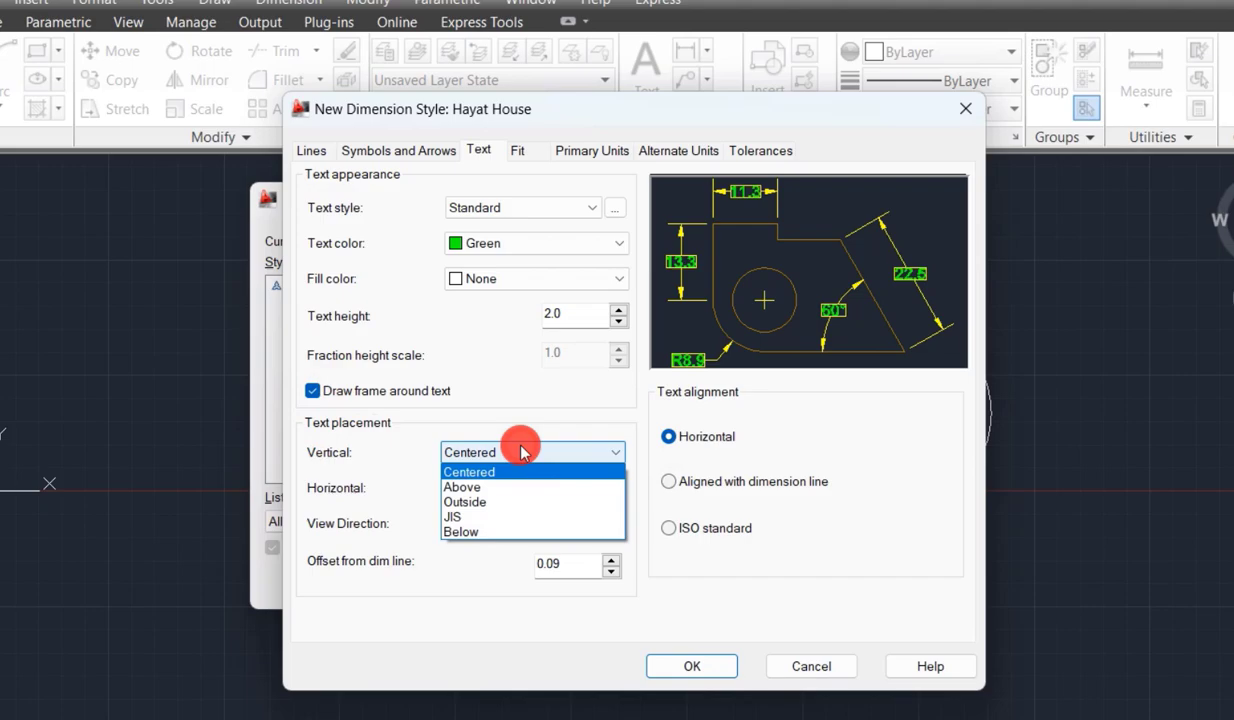
left_click(468, 488)
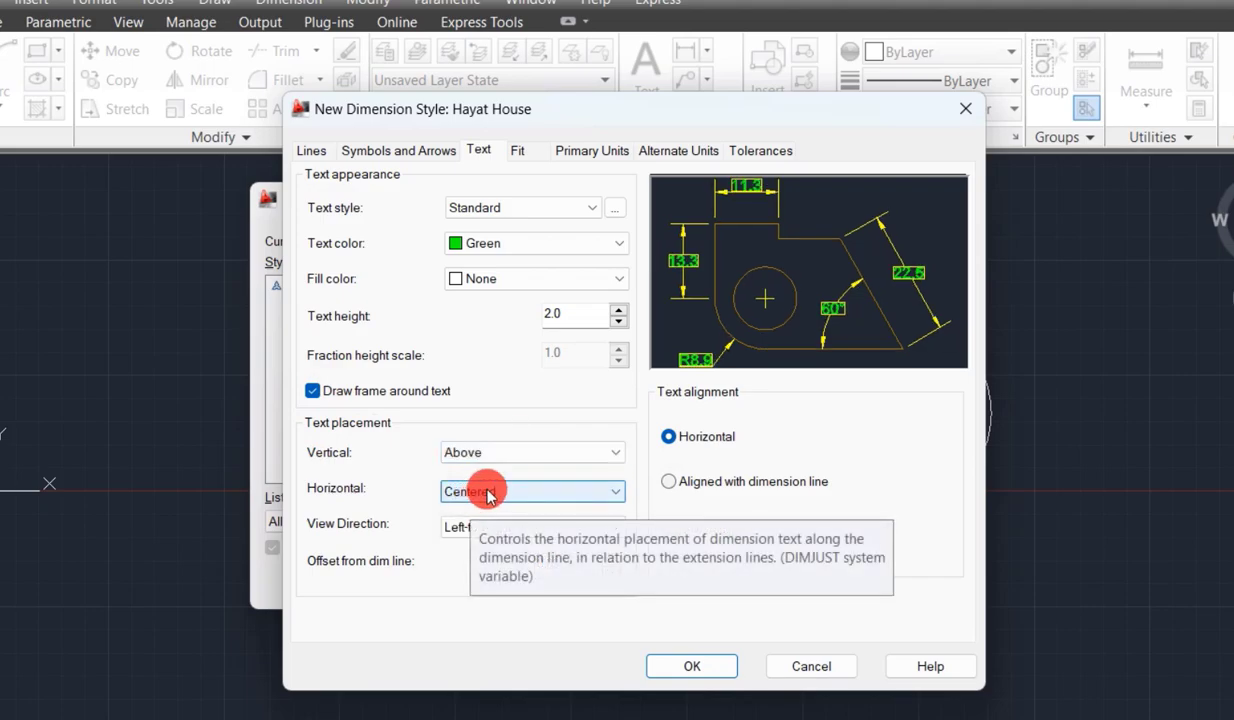
left_click(487, 492)
left_click(480, 452)
left_click(482, 506)
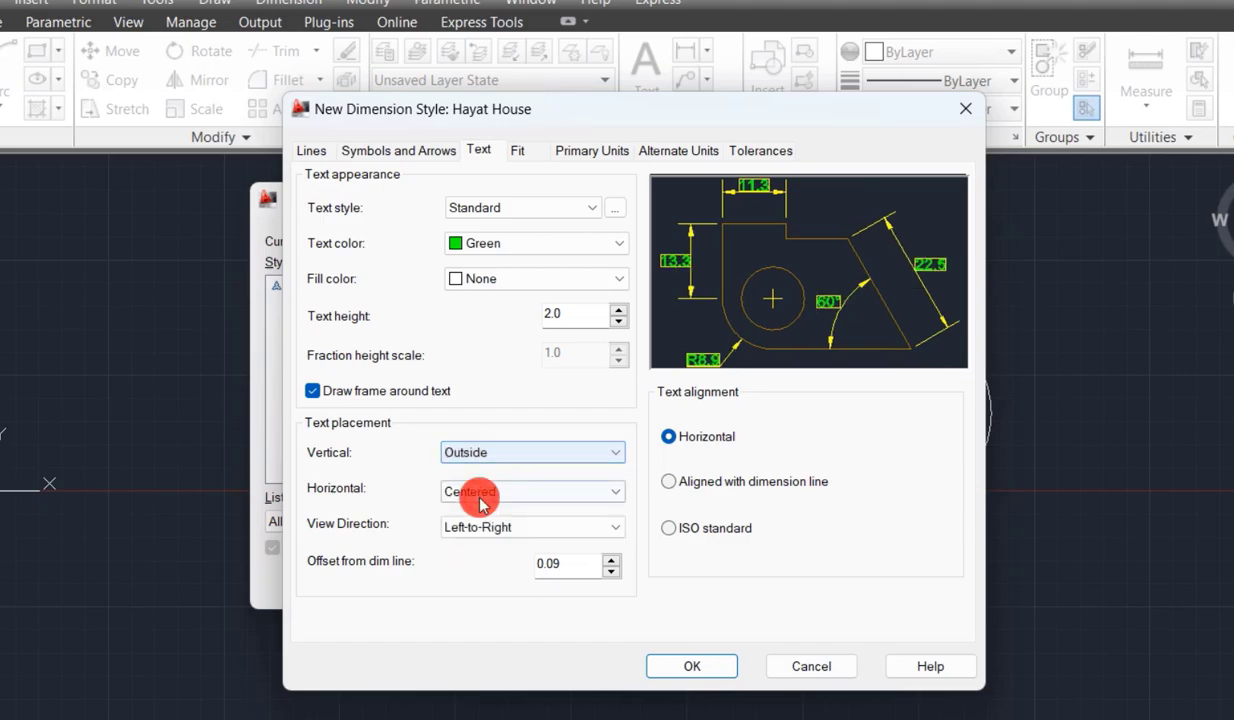
left_click(482, 452)
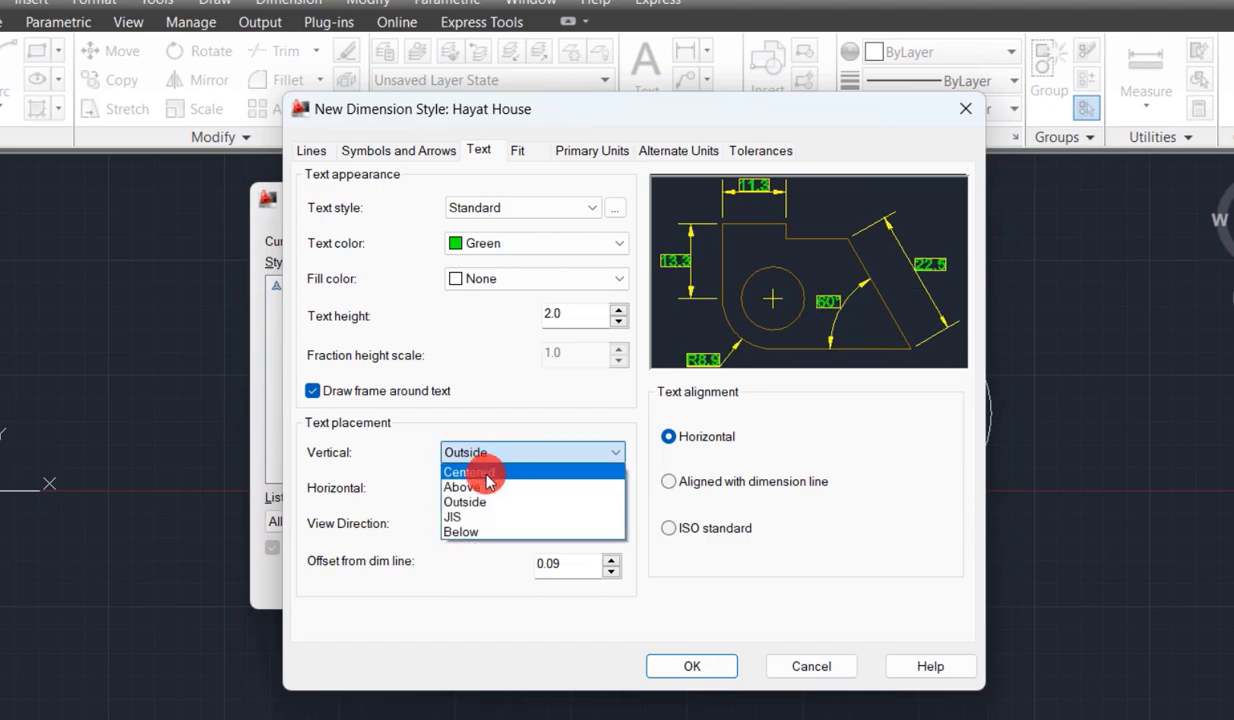
left_click(487, 480)
left_click(308, 390)
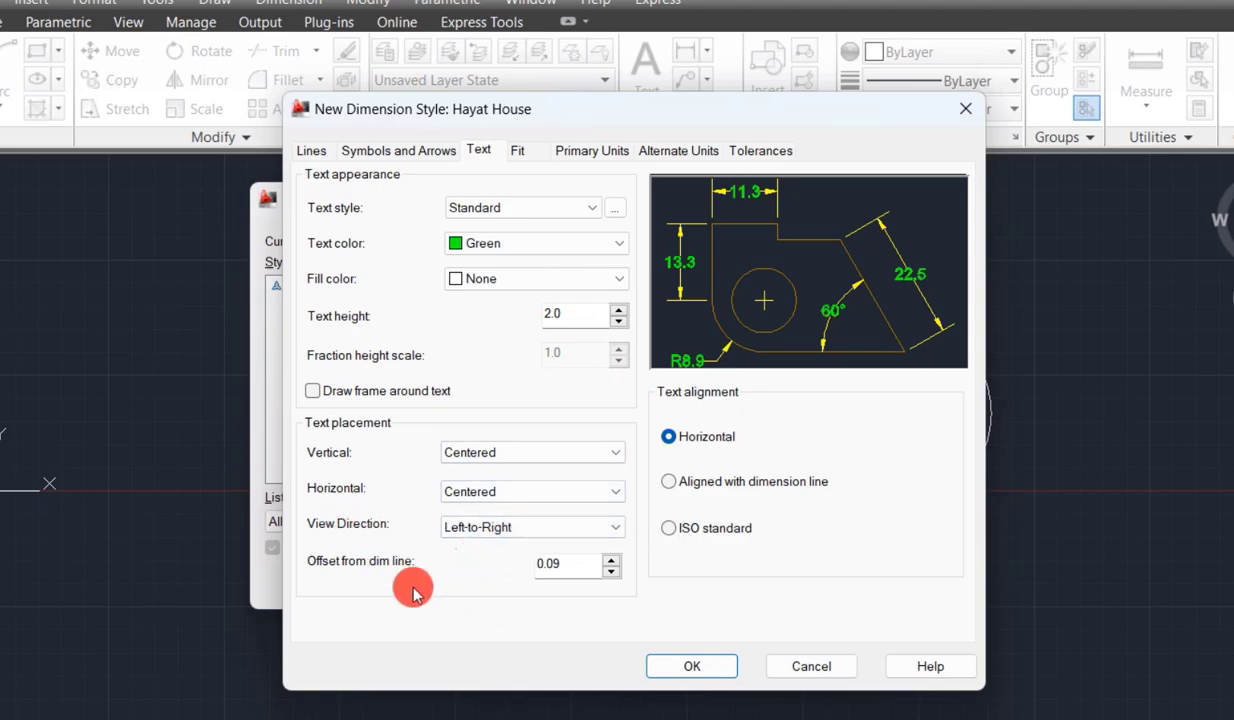
- Raise the text offset from the dimension line to 1.09, and try the Aligned and ISO standard text alignments before returning to Horizontal
left_click(610, 562)
left_click(610, 572)
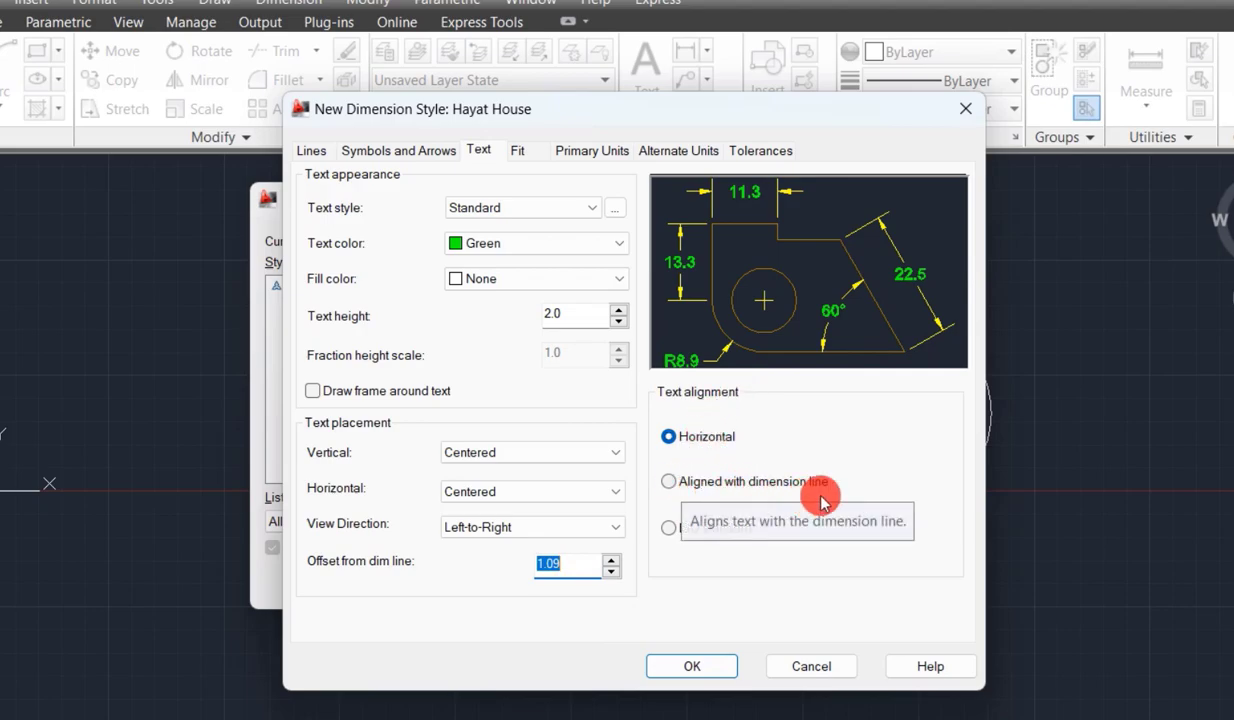
left_click(676, 485)
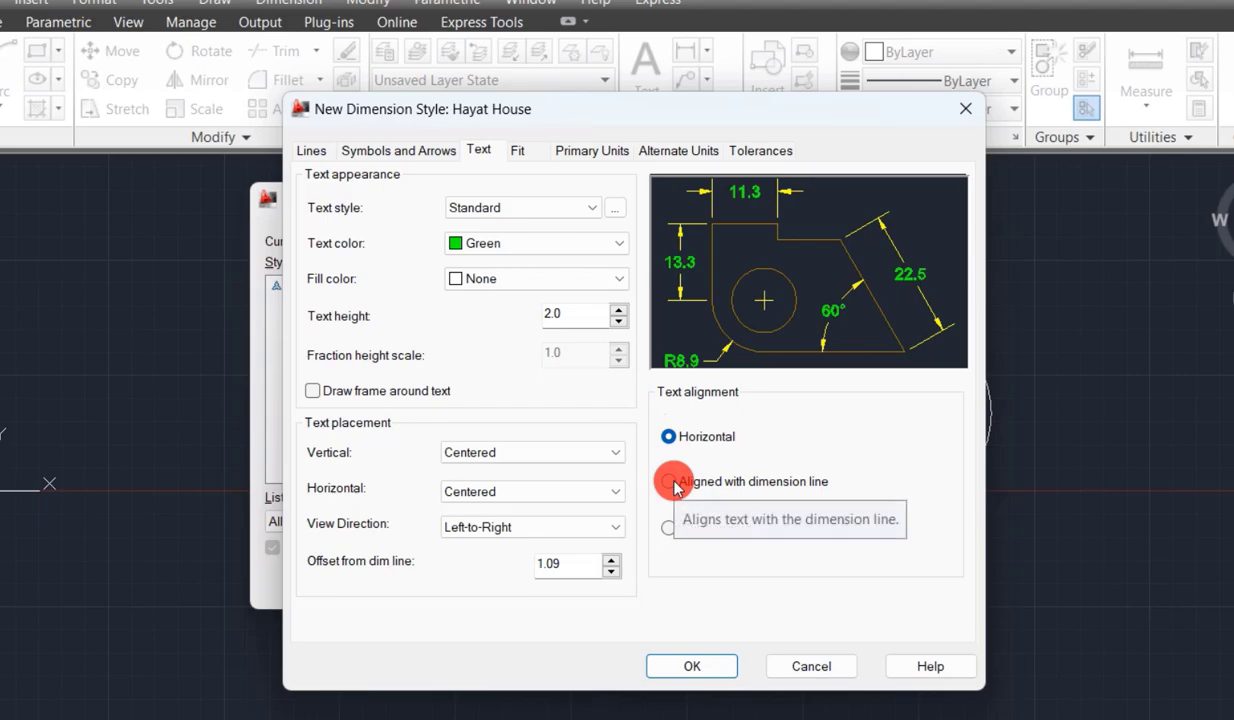
left_click(676, 485)
left_click(667, 437)
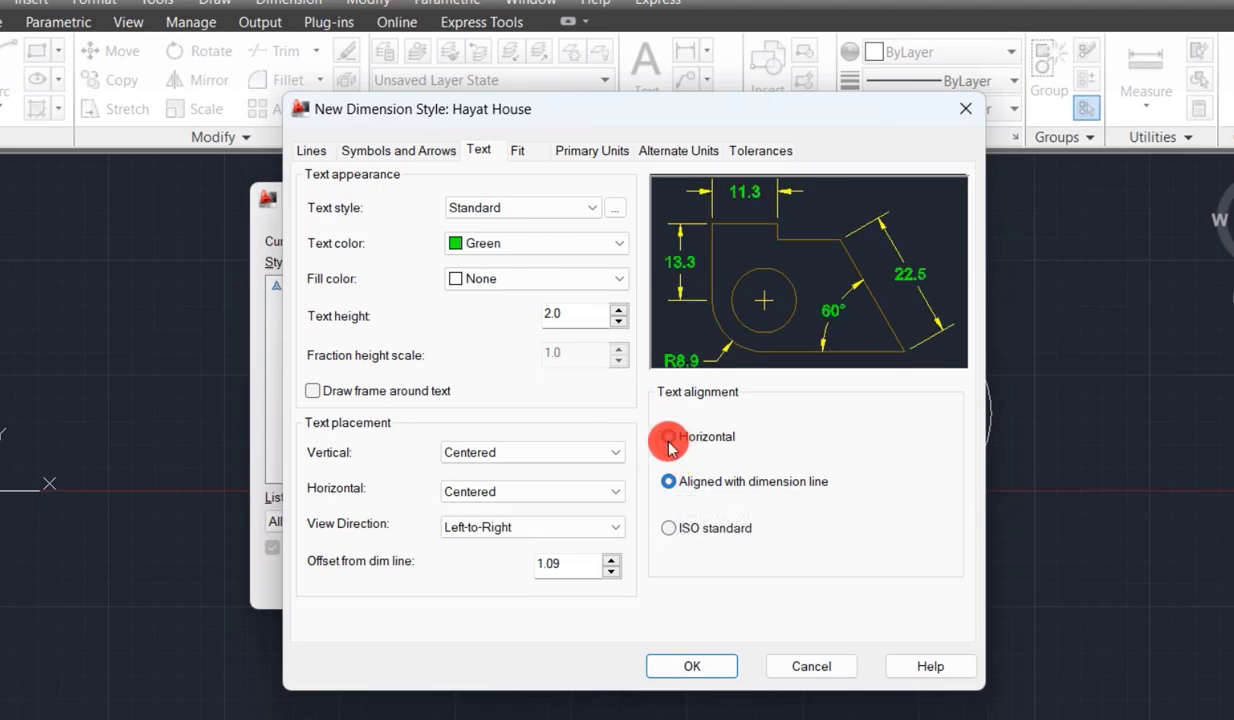
left_click(674, 528)
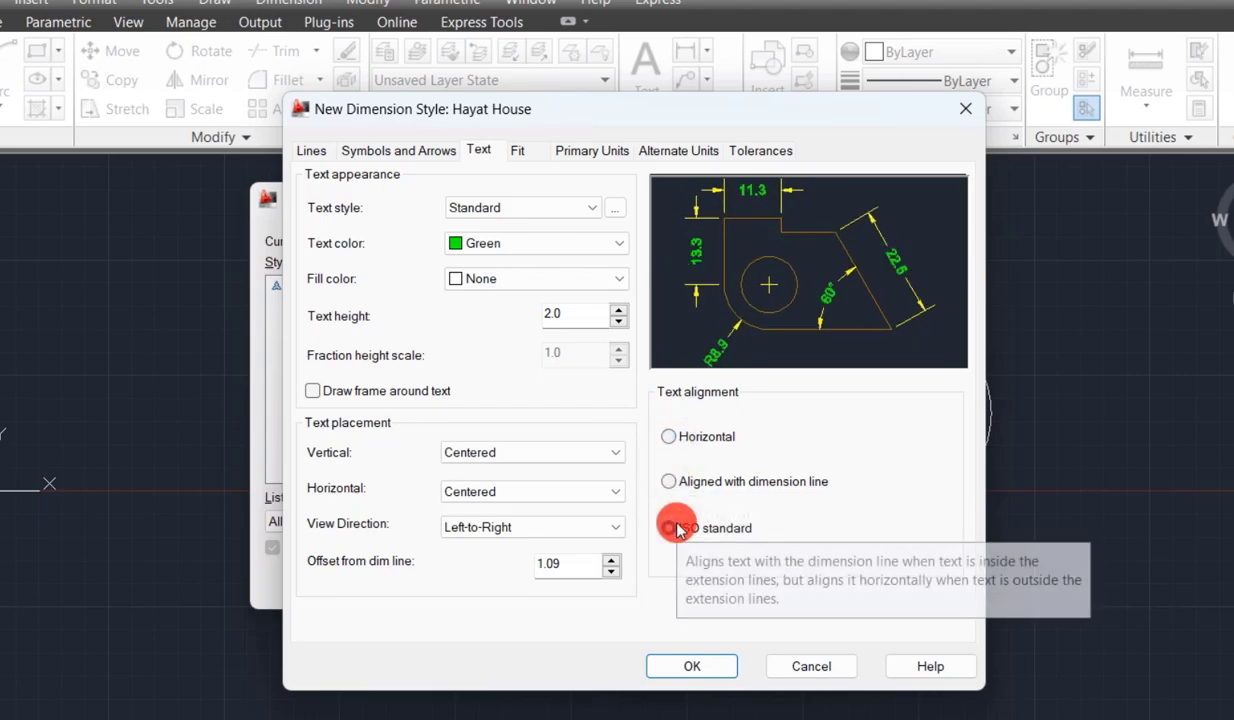
left_click(668, 437)
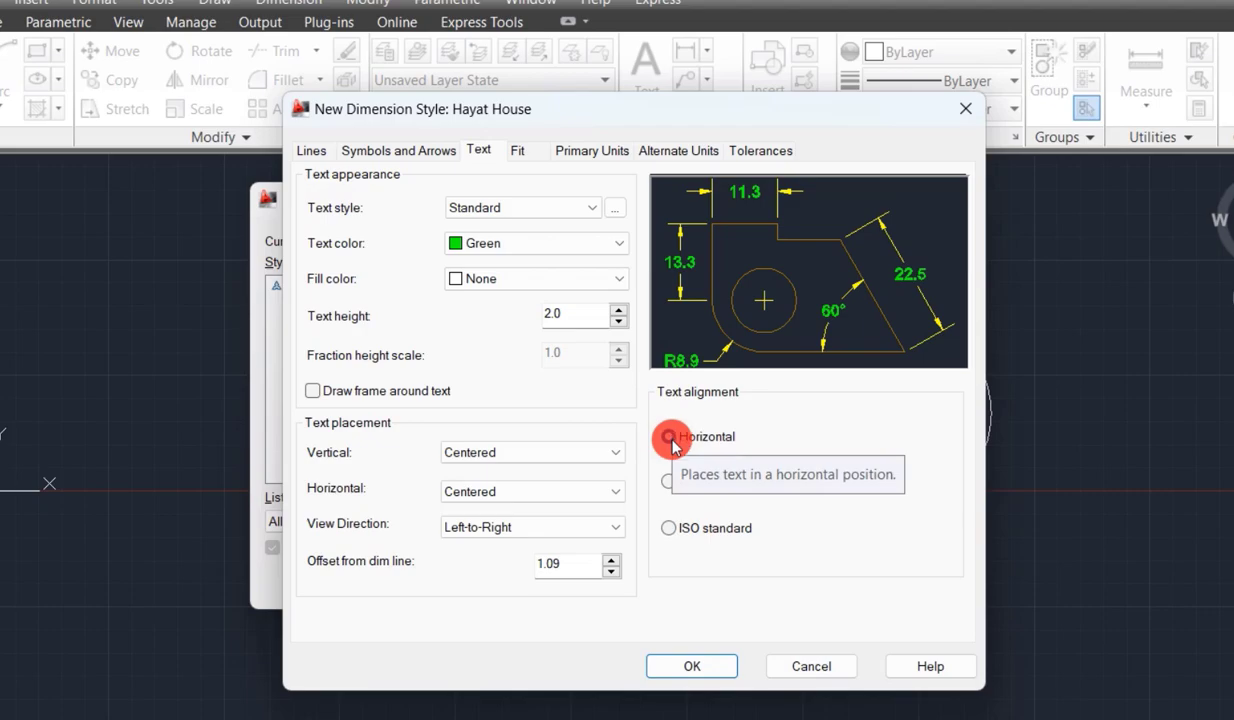
- Try the Arrows, Text, Both and Always keep text between ext lines fit options plus arrow suppression, and restore best fit without suppression
left_click(519, 151)
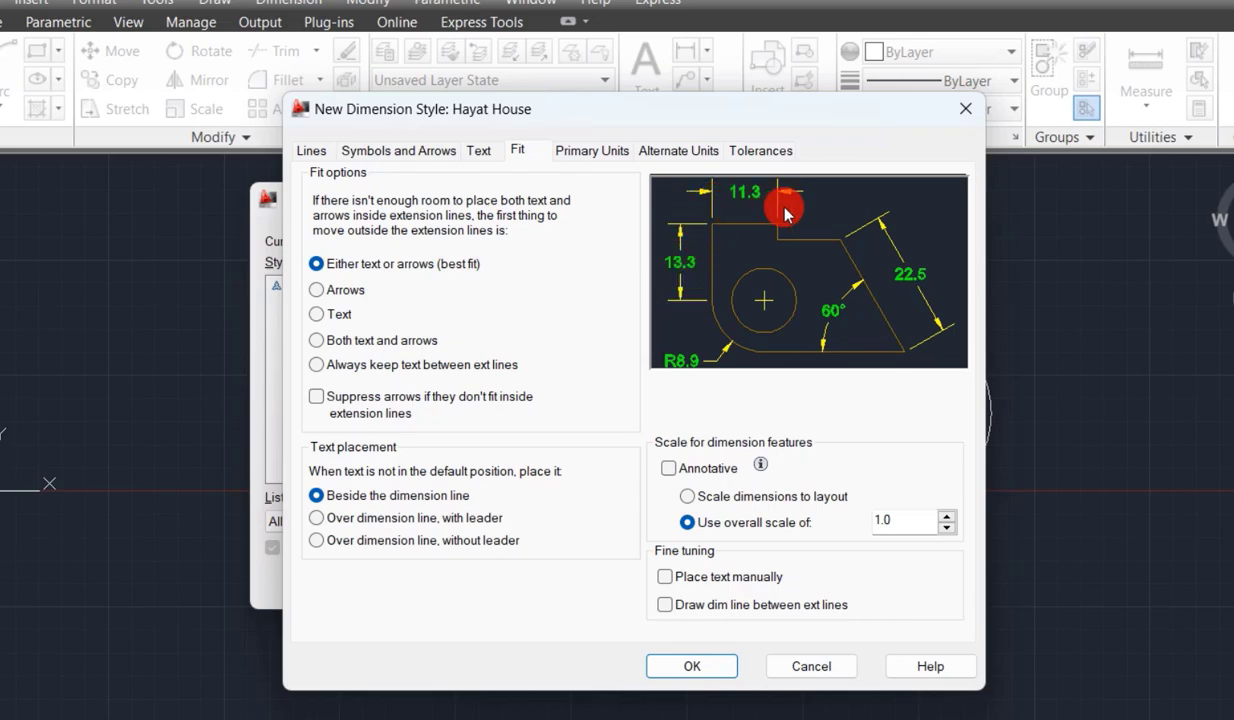
left_click(317, 291)
left_click(322, 316)
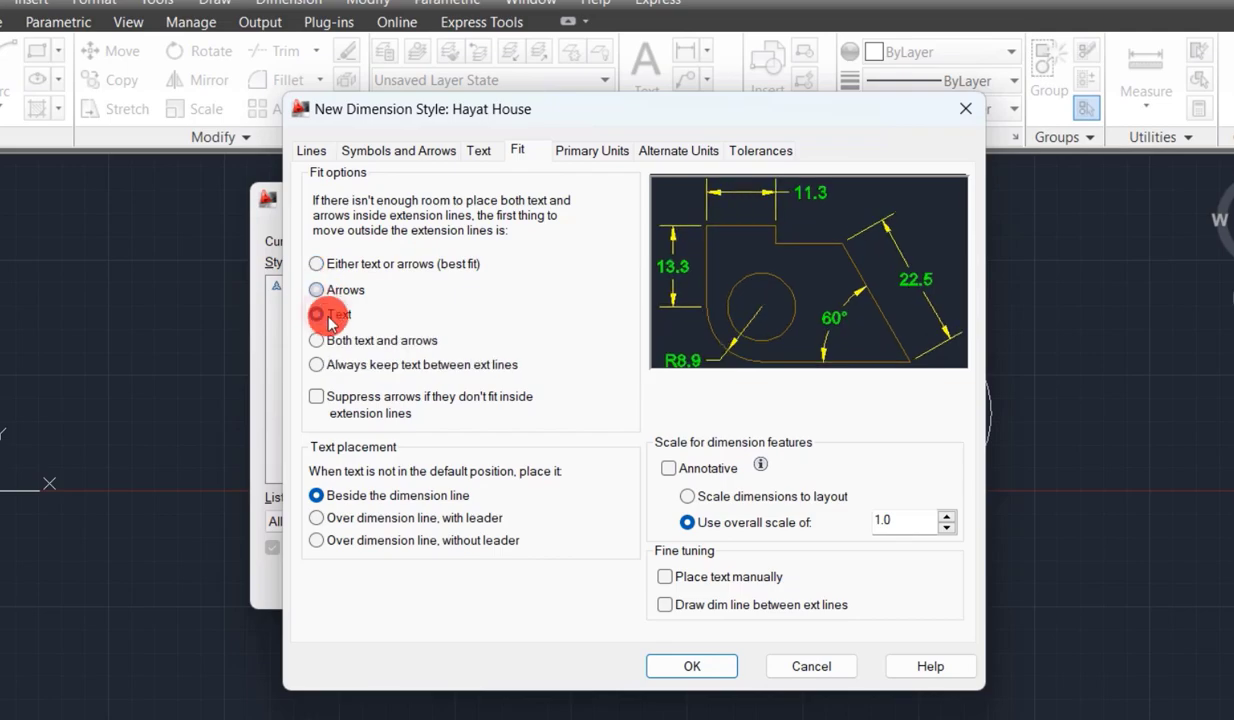
left_click(318, 341)
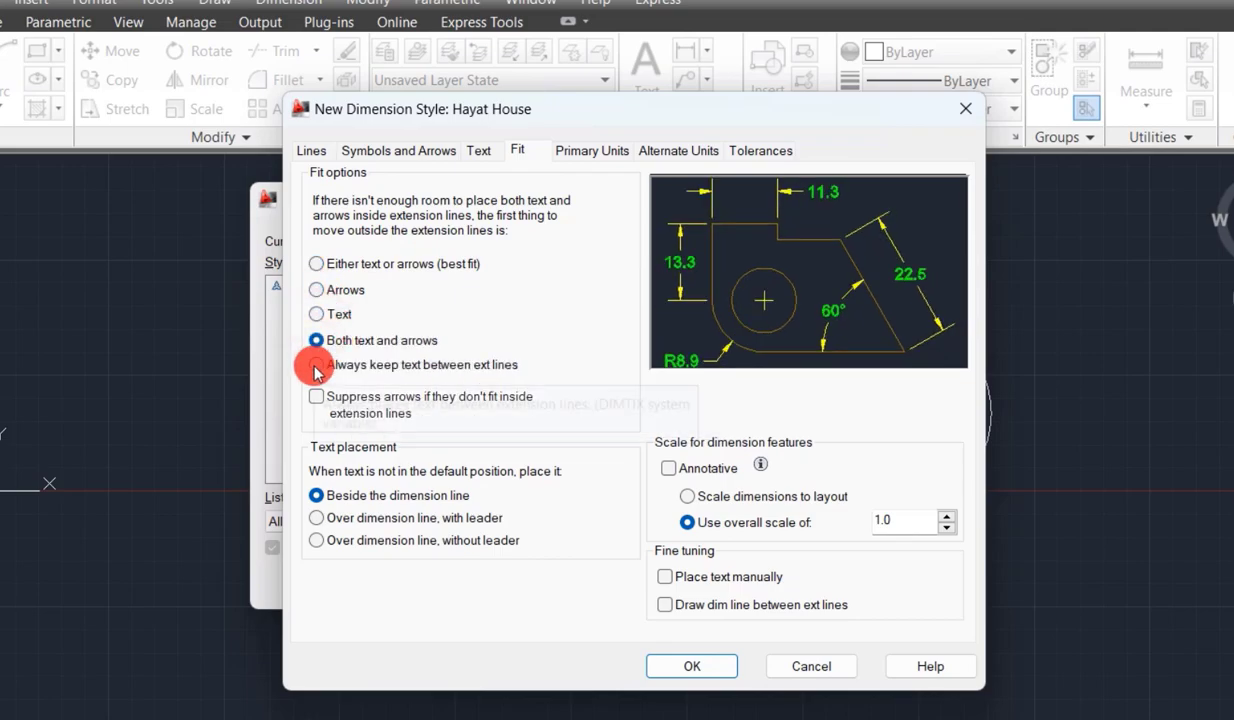
left_click(317, 365)
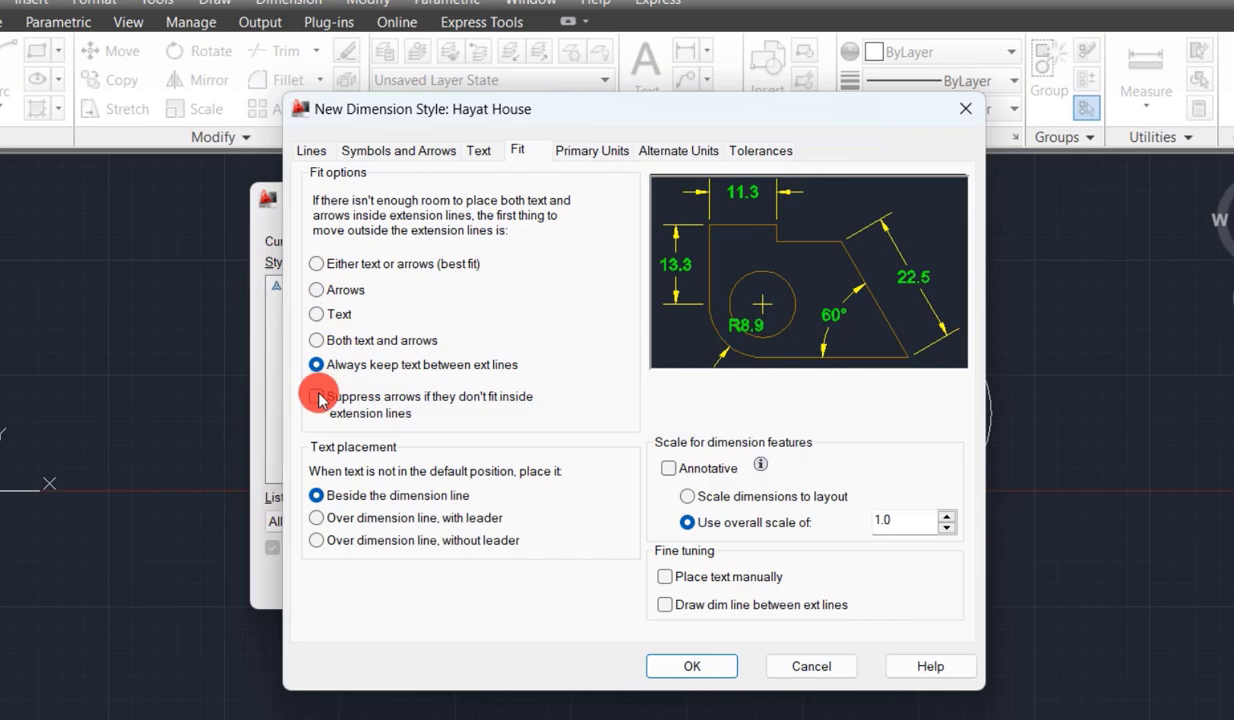
left_click(316, 396)
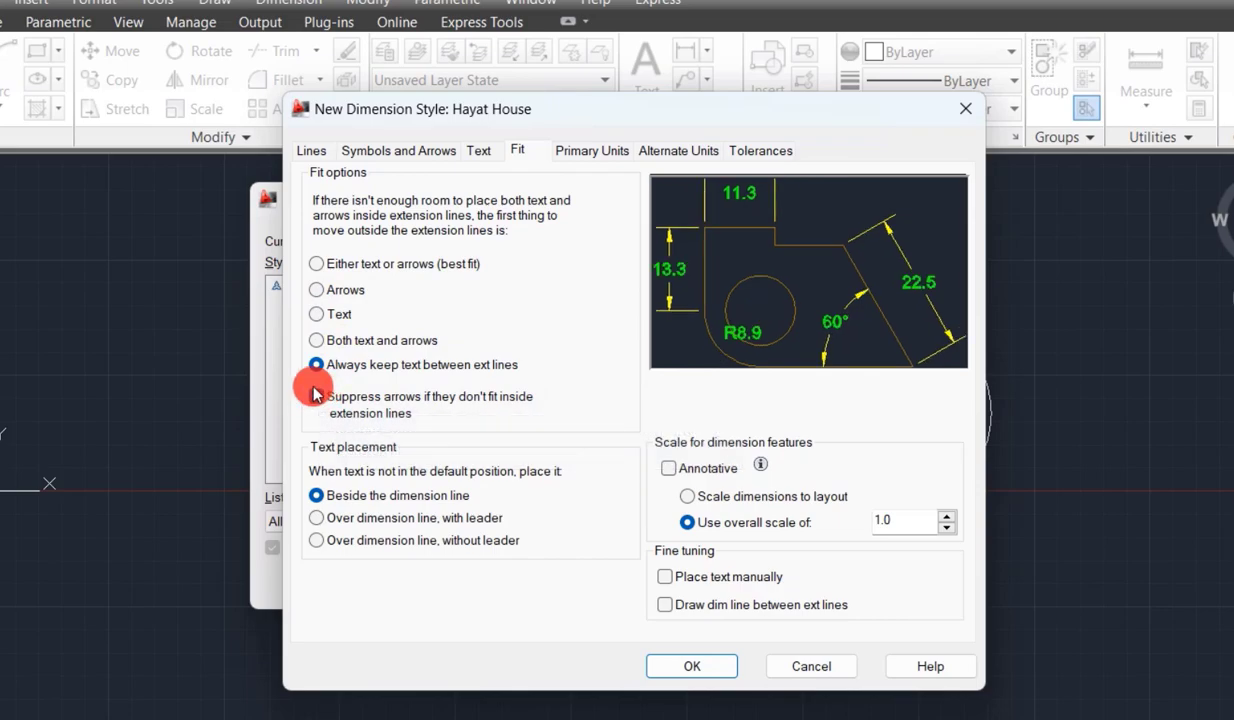
left_click(318, 265)
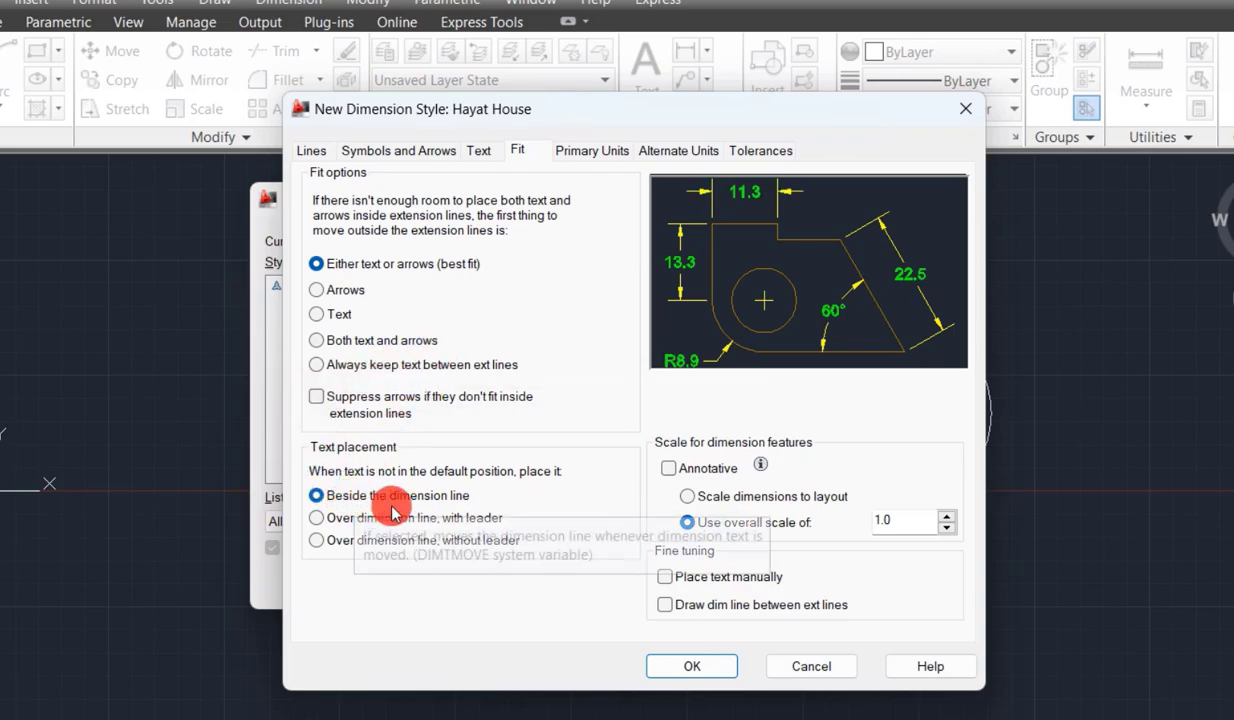
- Try placing the text over the dimension line with and without a leader, and return it to Beside the dimension line
left_click(320, 519)
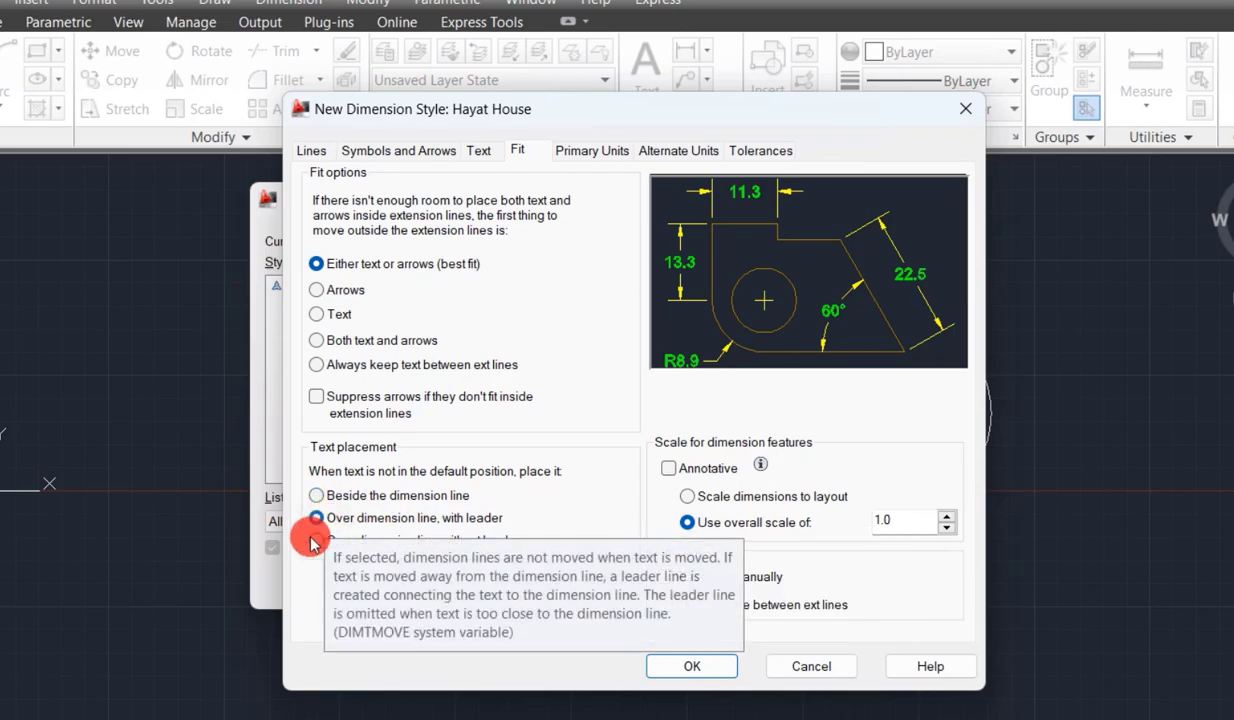
left_click(318, 541)
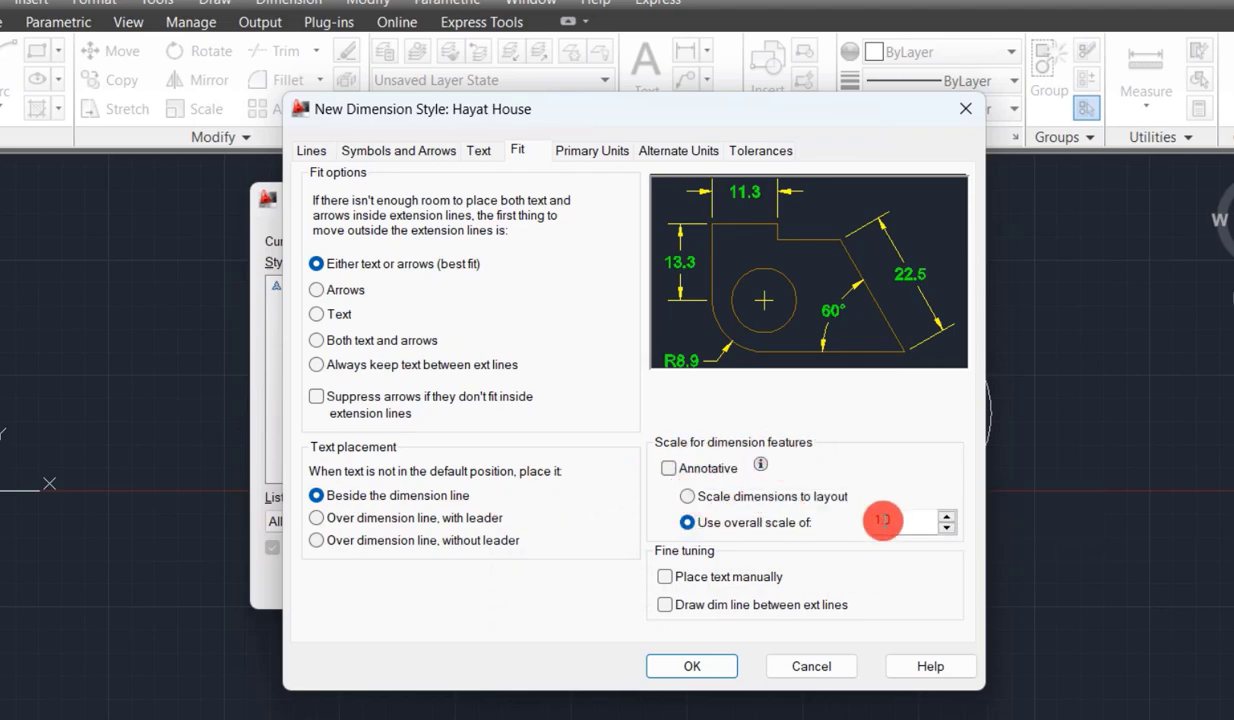
- Try an overall dimension scale of 10 and the Annotative option, and return to a non-annotative overall scale of 1.0
double_click(872, 521)
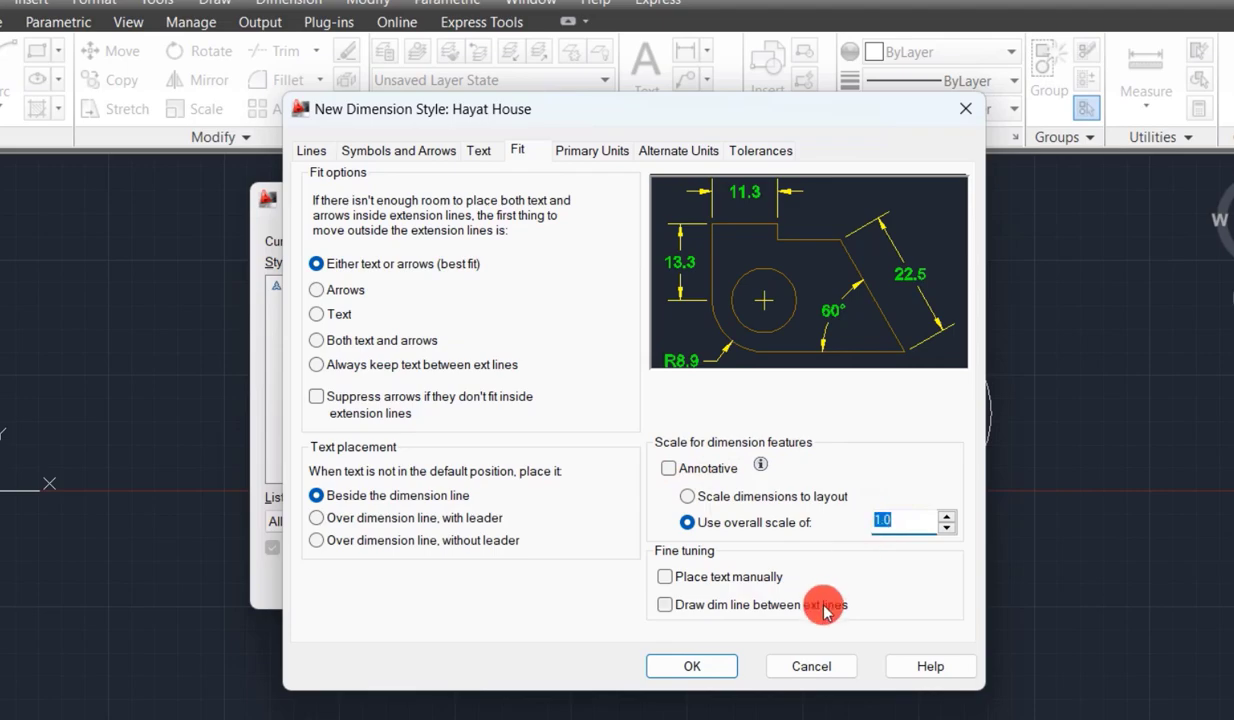
type("1")
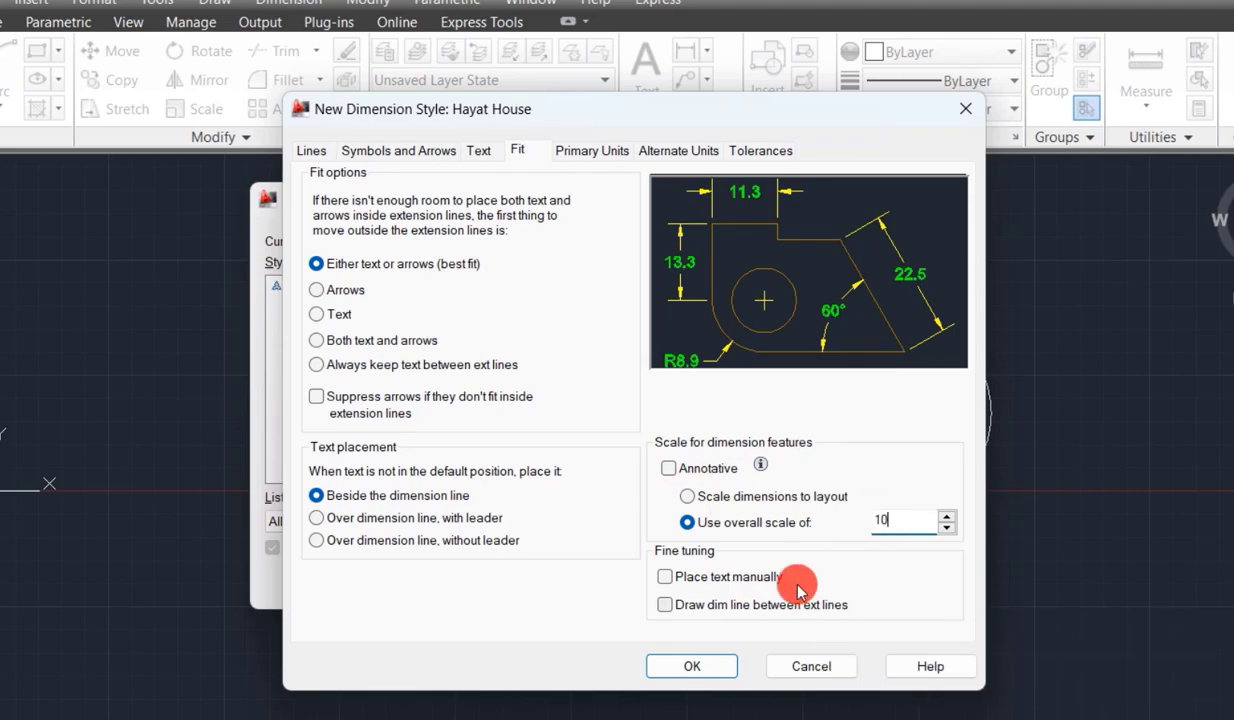
left_click(670, 469)
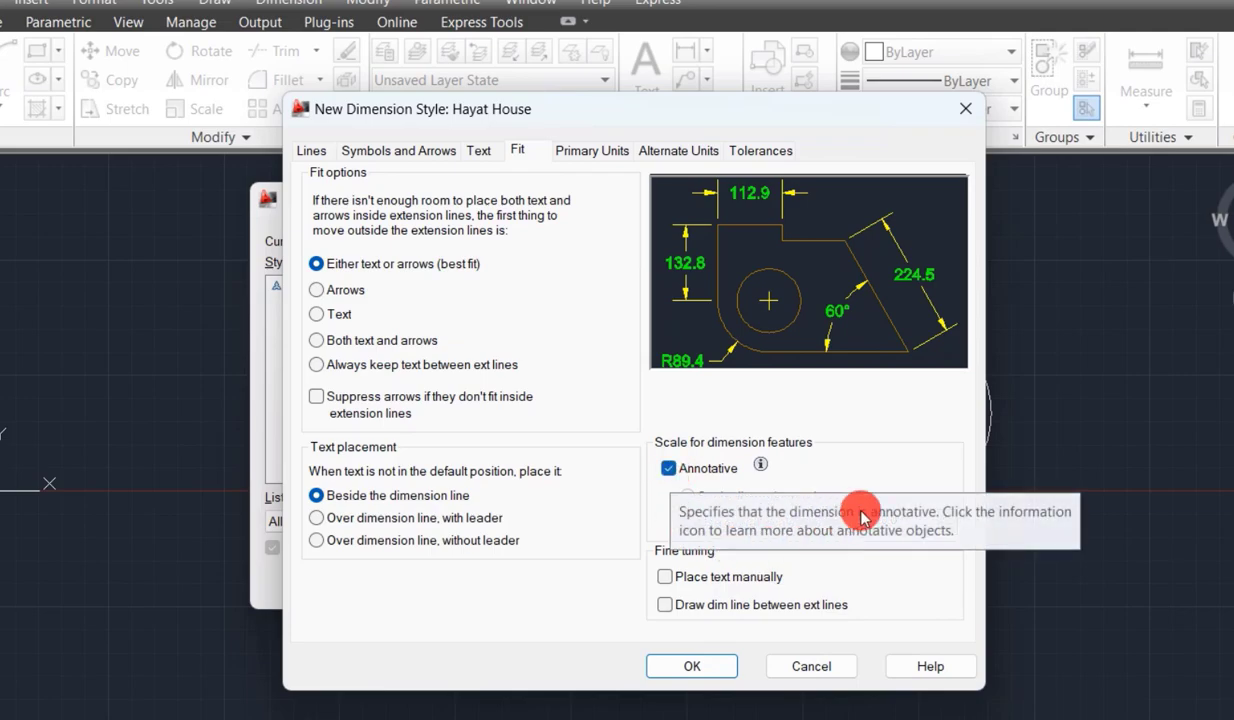
left_click(668, 468)
left_click_drag(905, 522, 825, 512)
type("1")
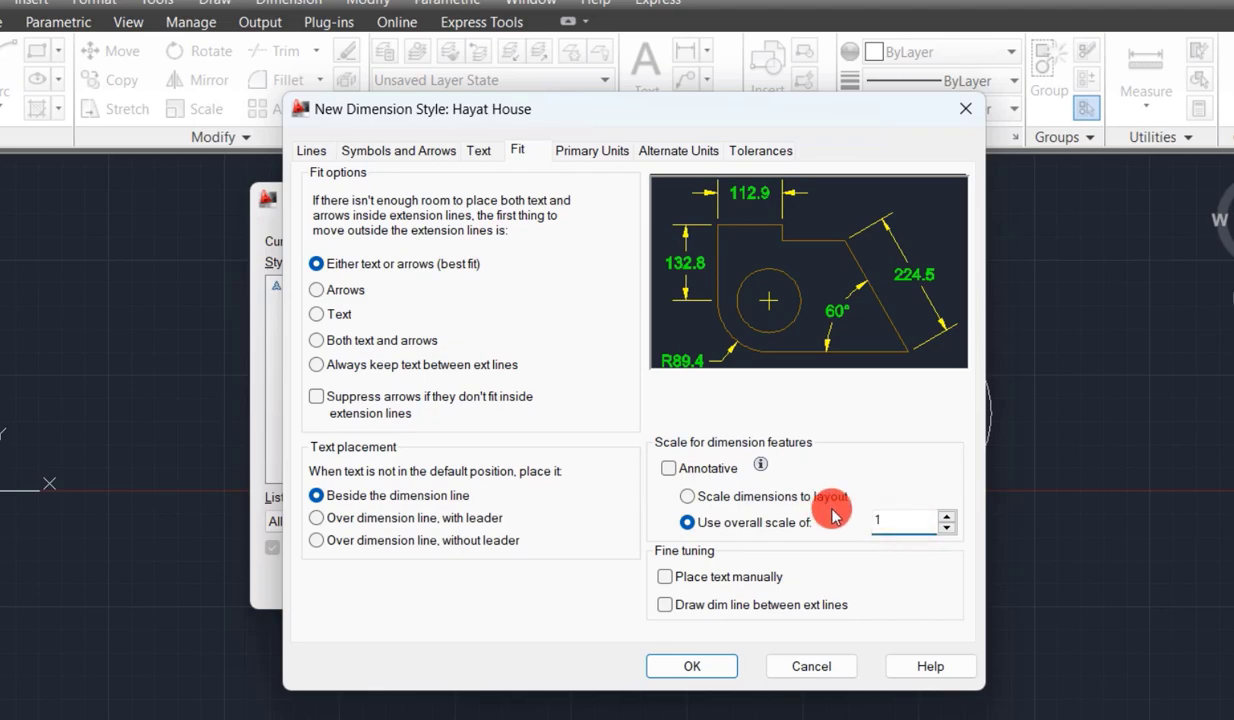
type(".0")
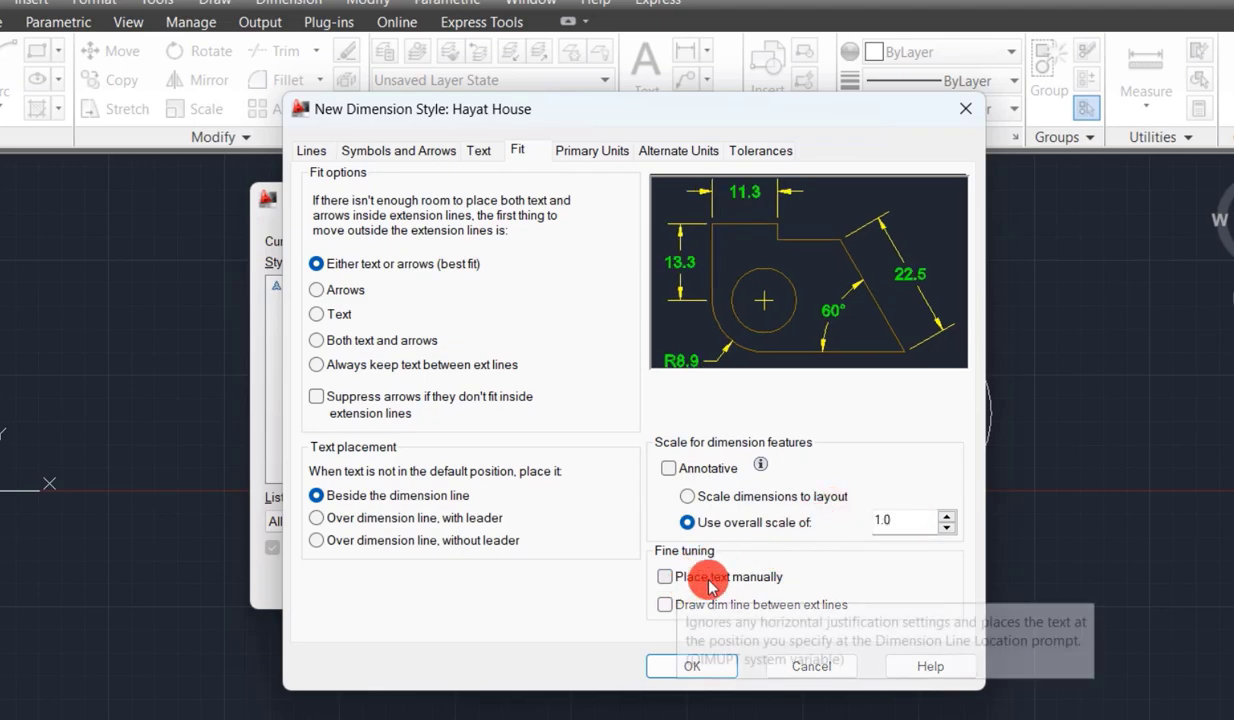
- Try the fine-tuning options for manual text placement and dimension lines between extension lines, and leave both off
left_click(666, 578)
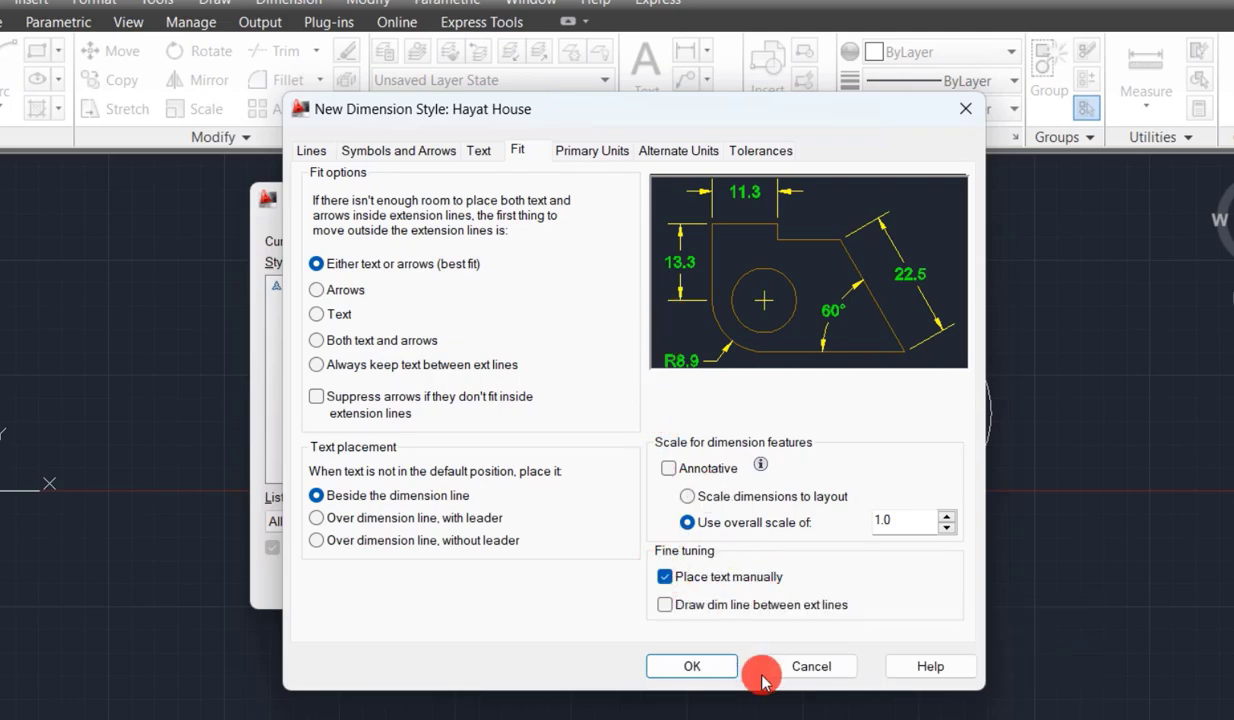
left_click(666, 605)
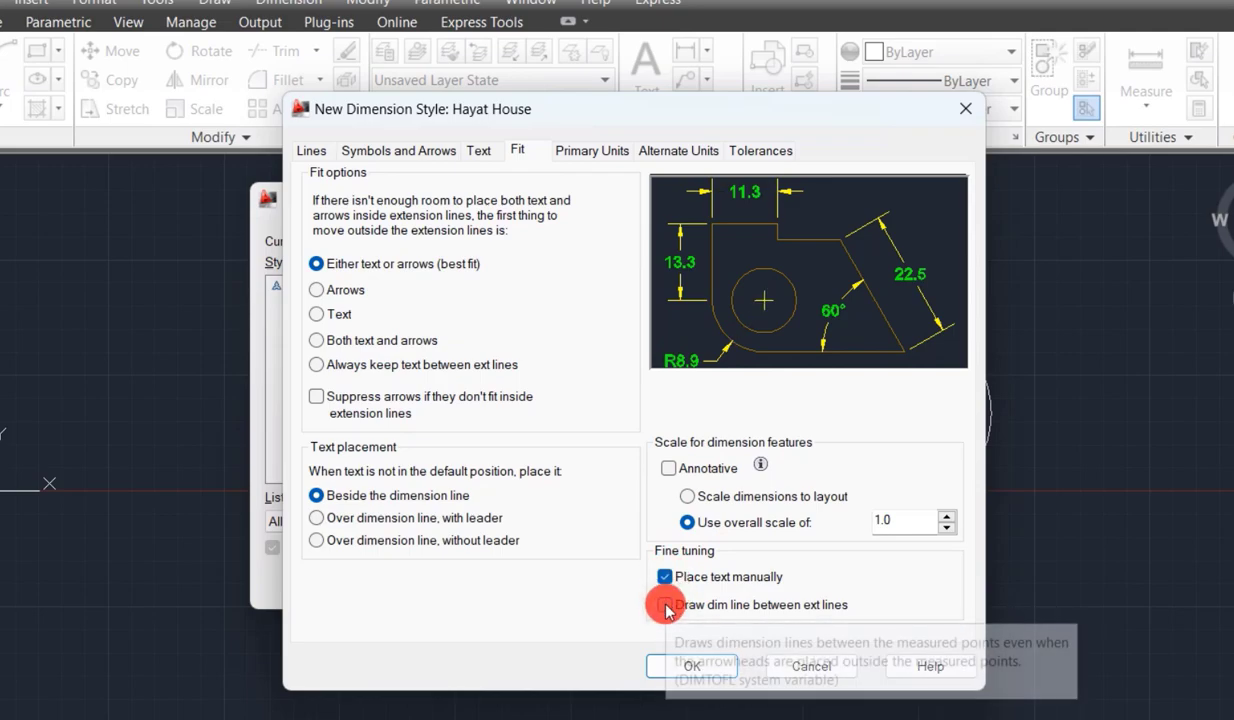
left_click(666, 578)
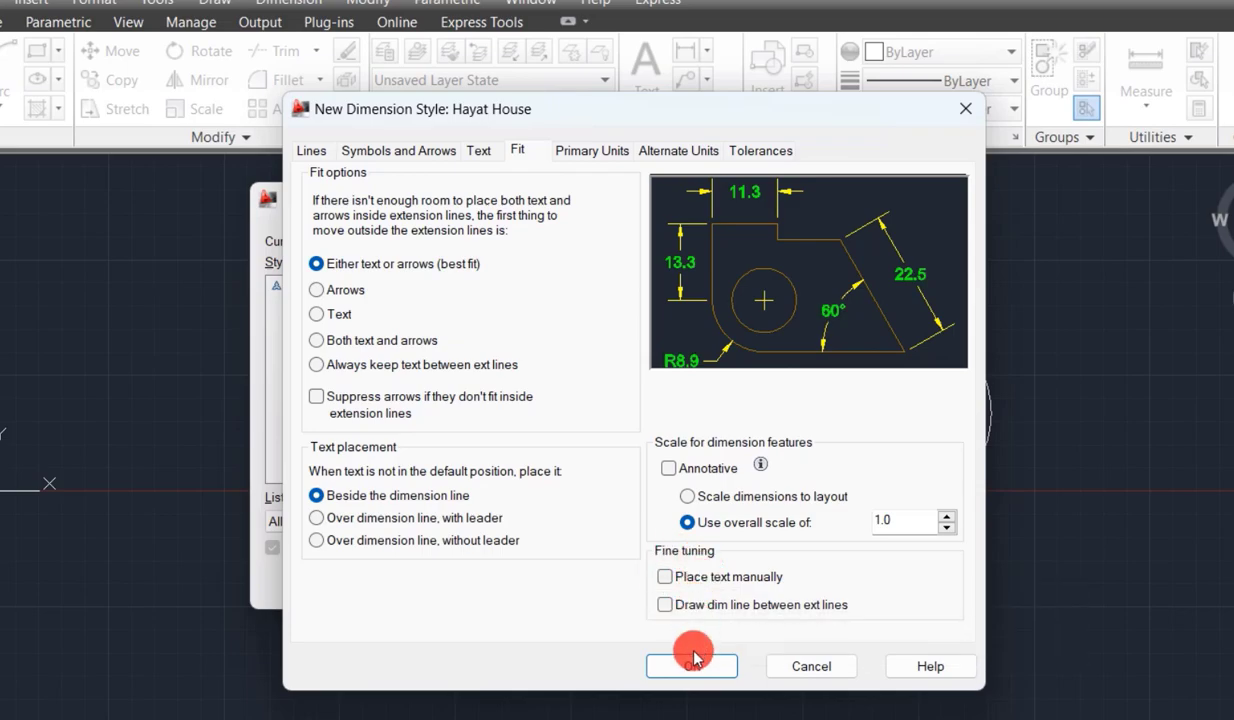
- Open the style's primary units settings and look through the linear unit formats, keeping Decimal
left_click(592, 151)
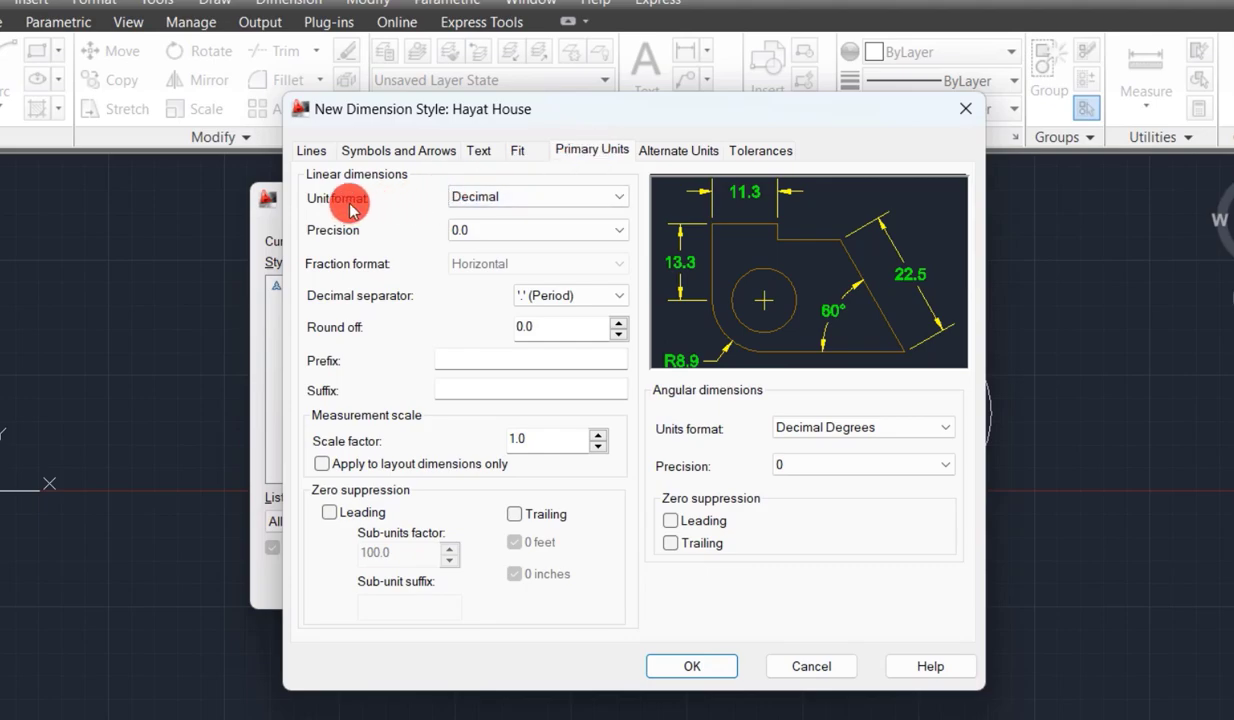
left_click(470, 196)
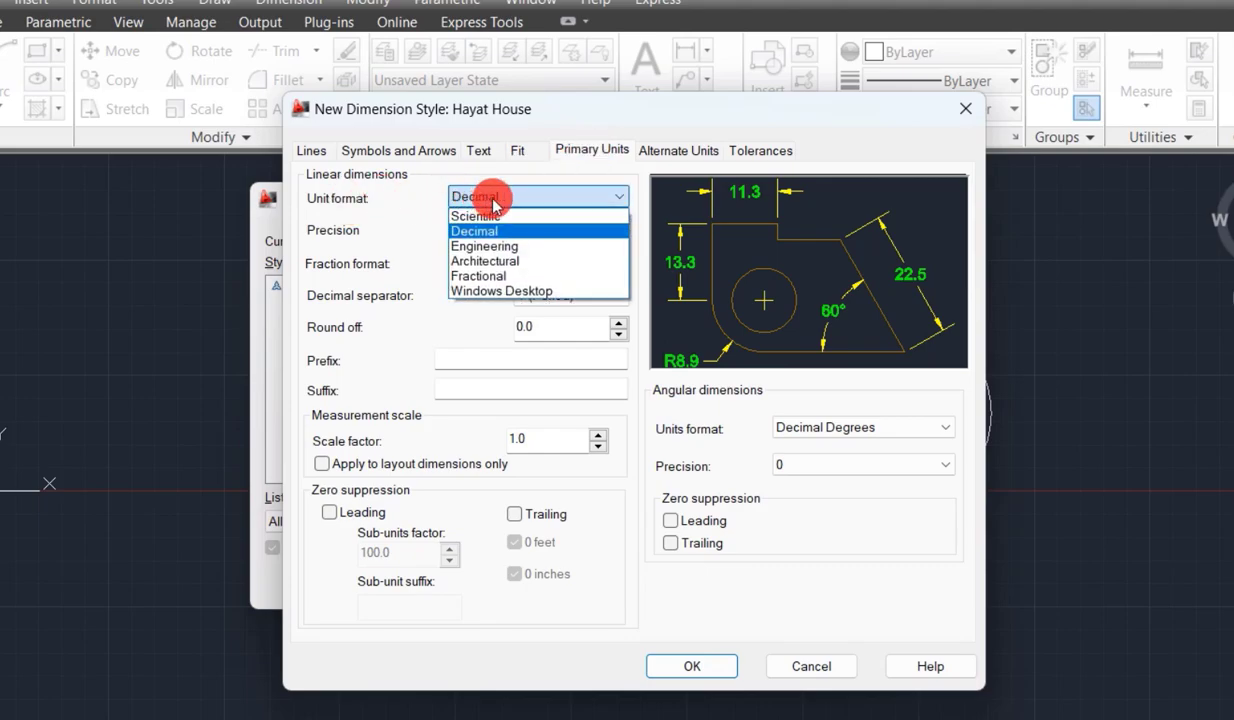
left_click(530, 200)
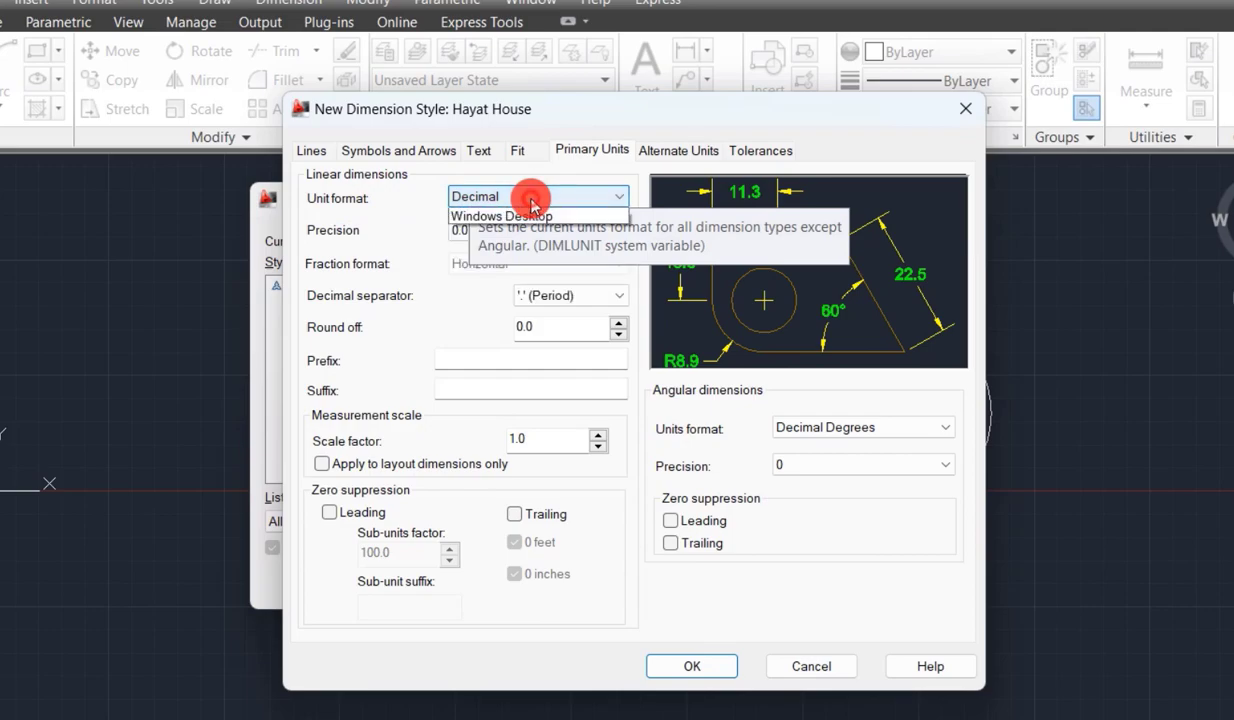
- Try the Engineering, Scientific, Architectural and Fractional unit formats for the linear dimensions
left_click(524, 196)
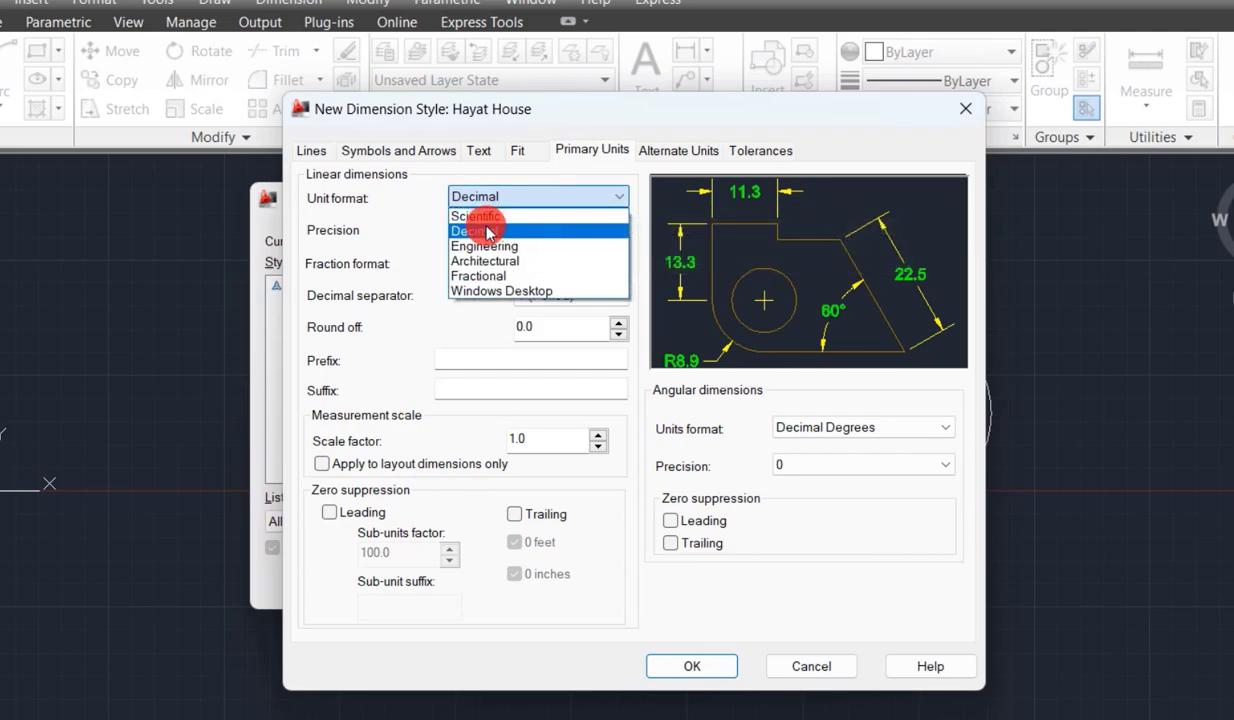
left_click(510, 247)
left_click(507, 198)
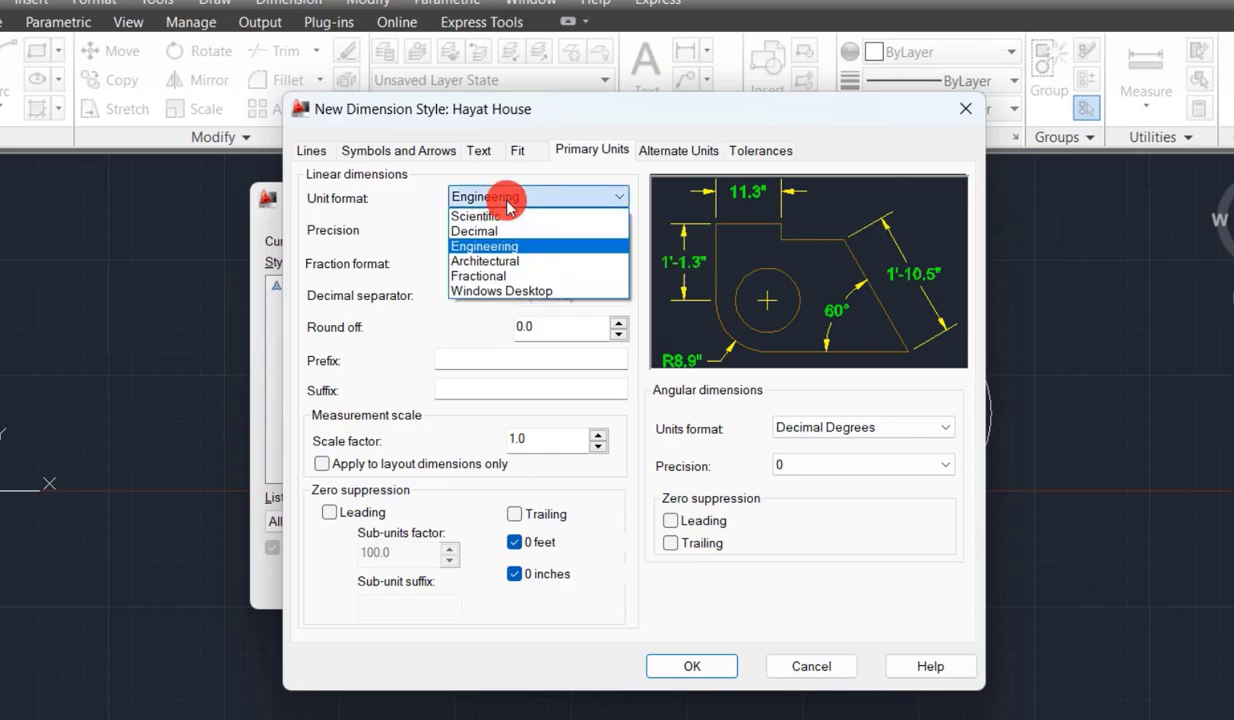
left_click(498, 220)
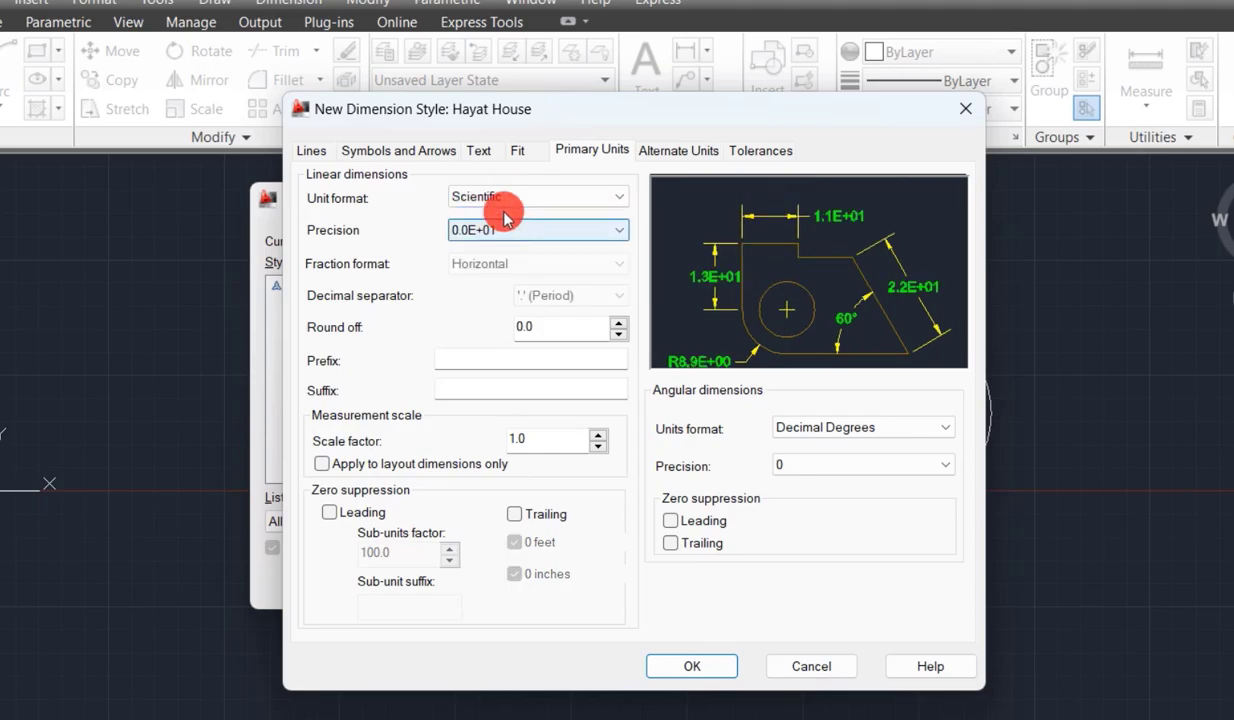
left_click(517, 198)
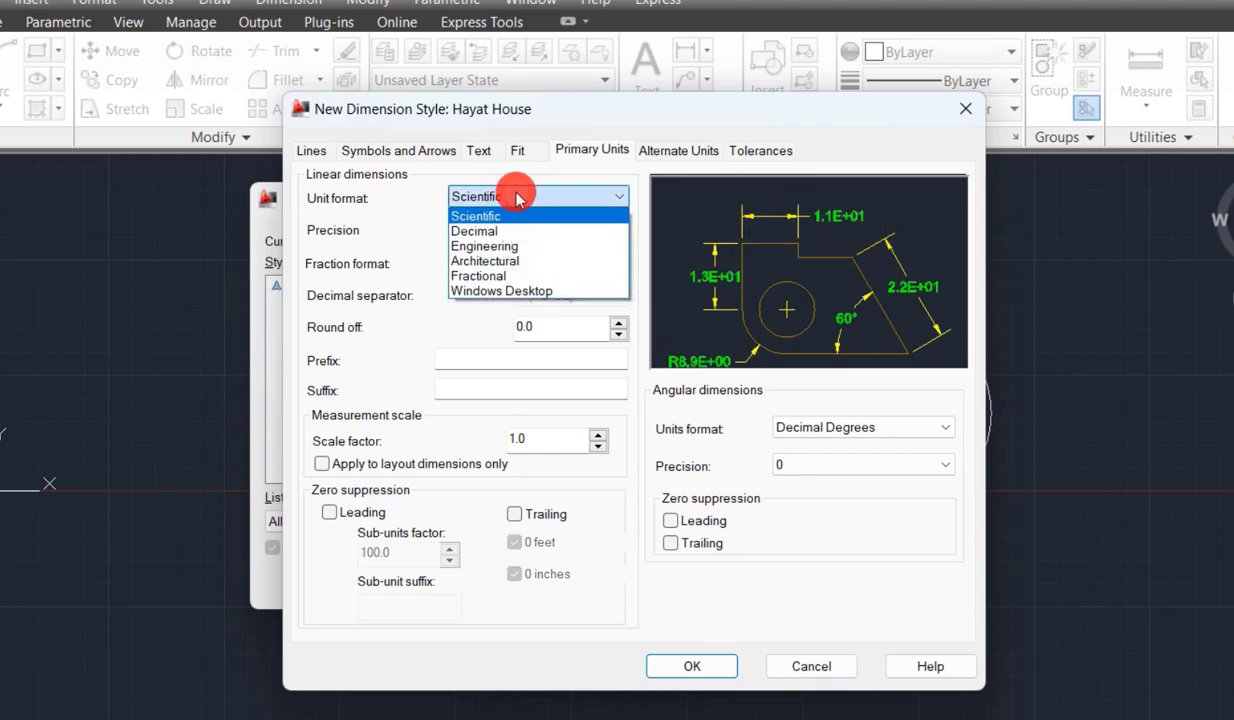
left_click(505, 260)
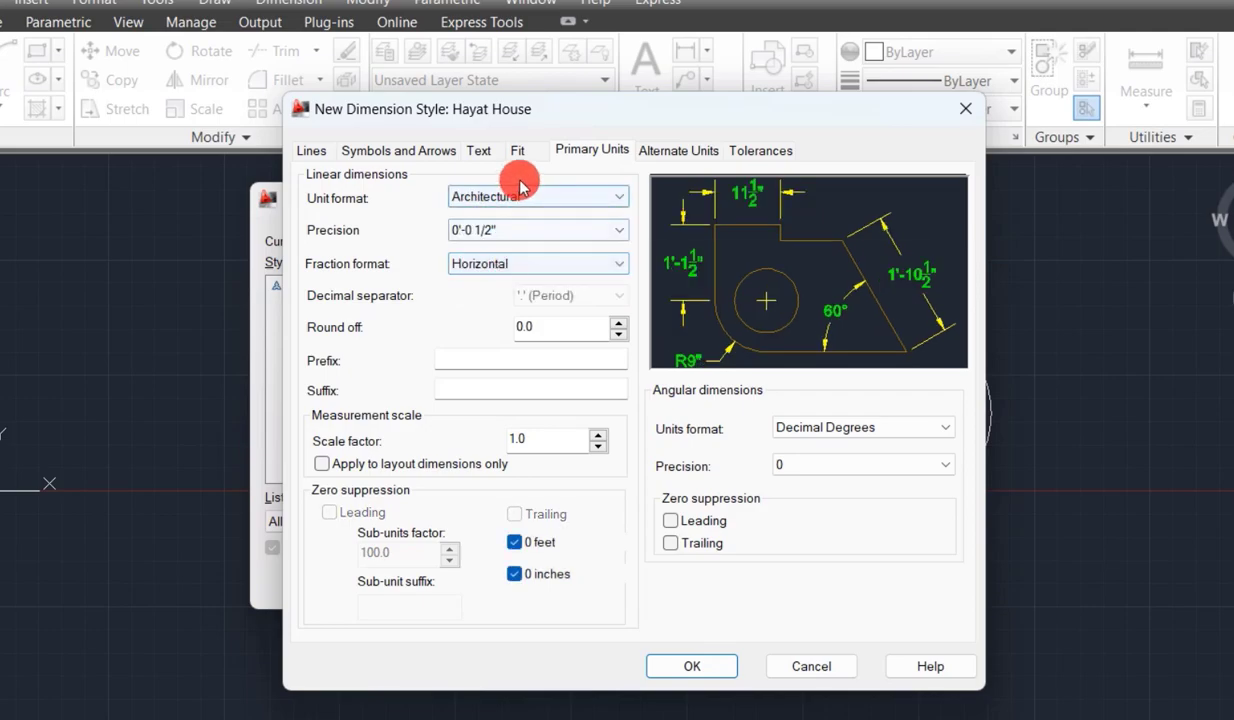
left_click(527, 197)
left_click(504, 282)
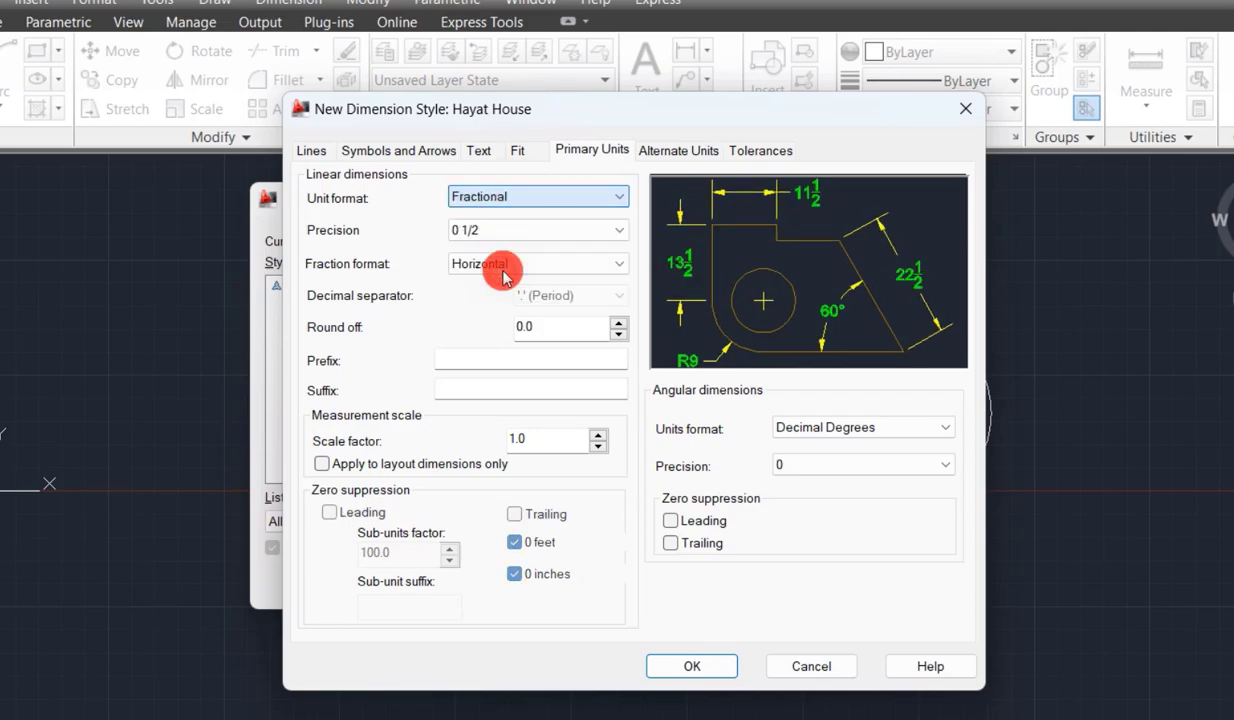
- Set the linear dimensions' unit format to Engineering with a precision of 0'-0.0"
left_click(524, 197)
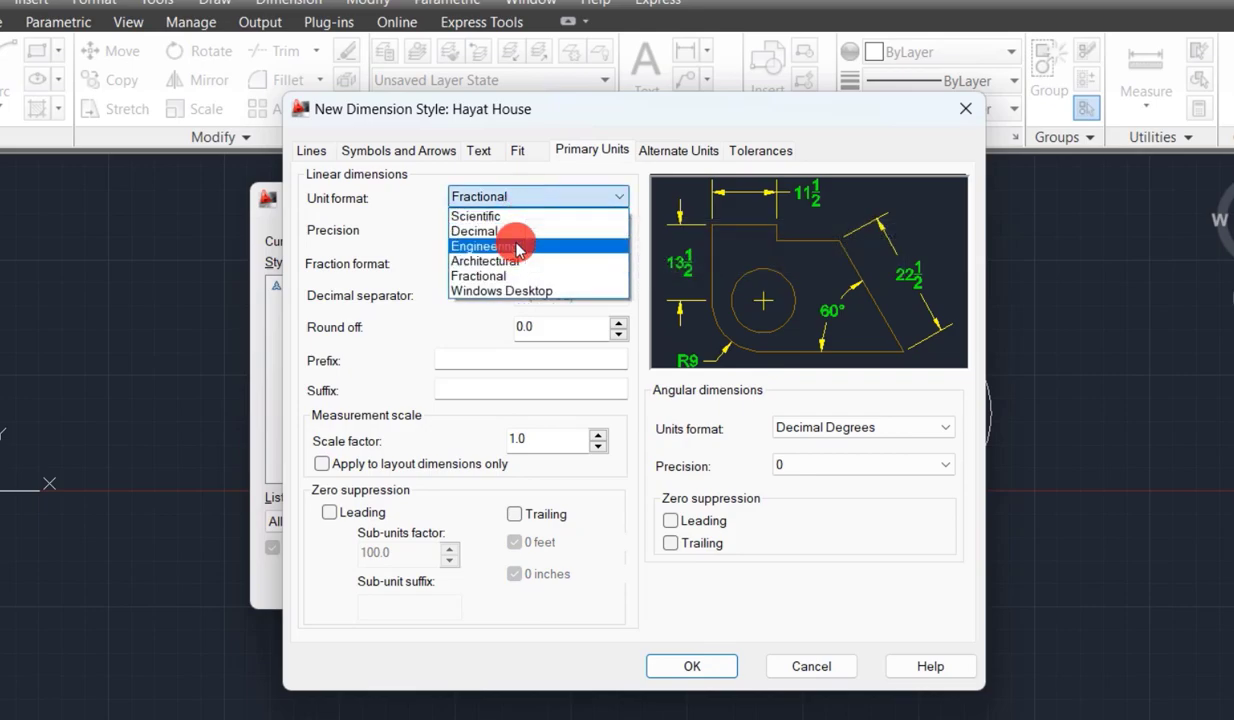
left_click(514, 246)
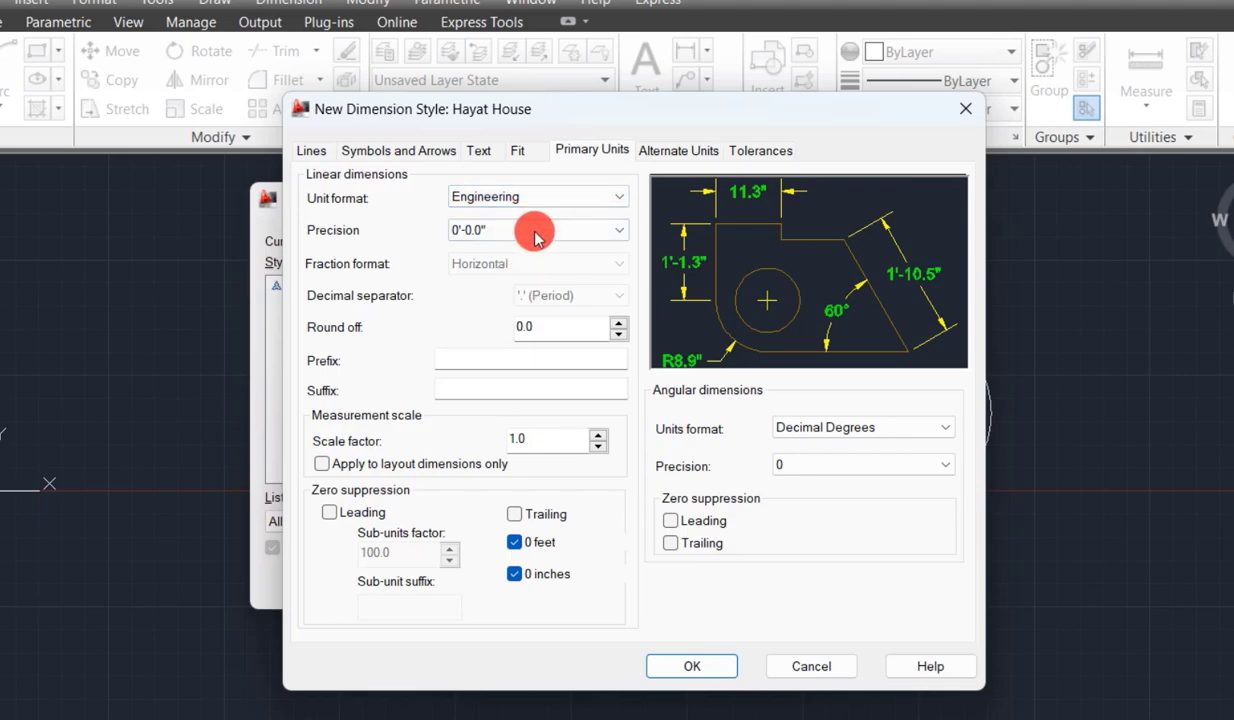
left_click(534, 231)
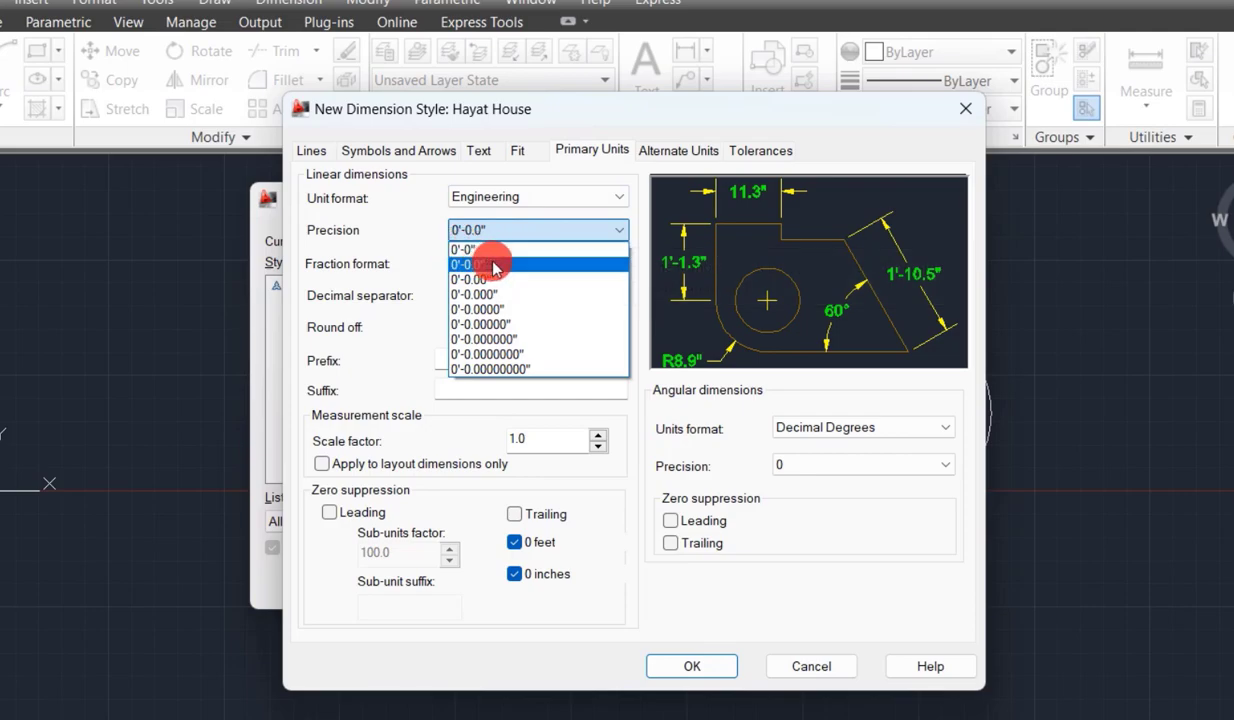
left_click(498, 266)
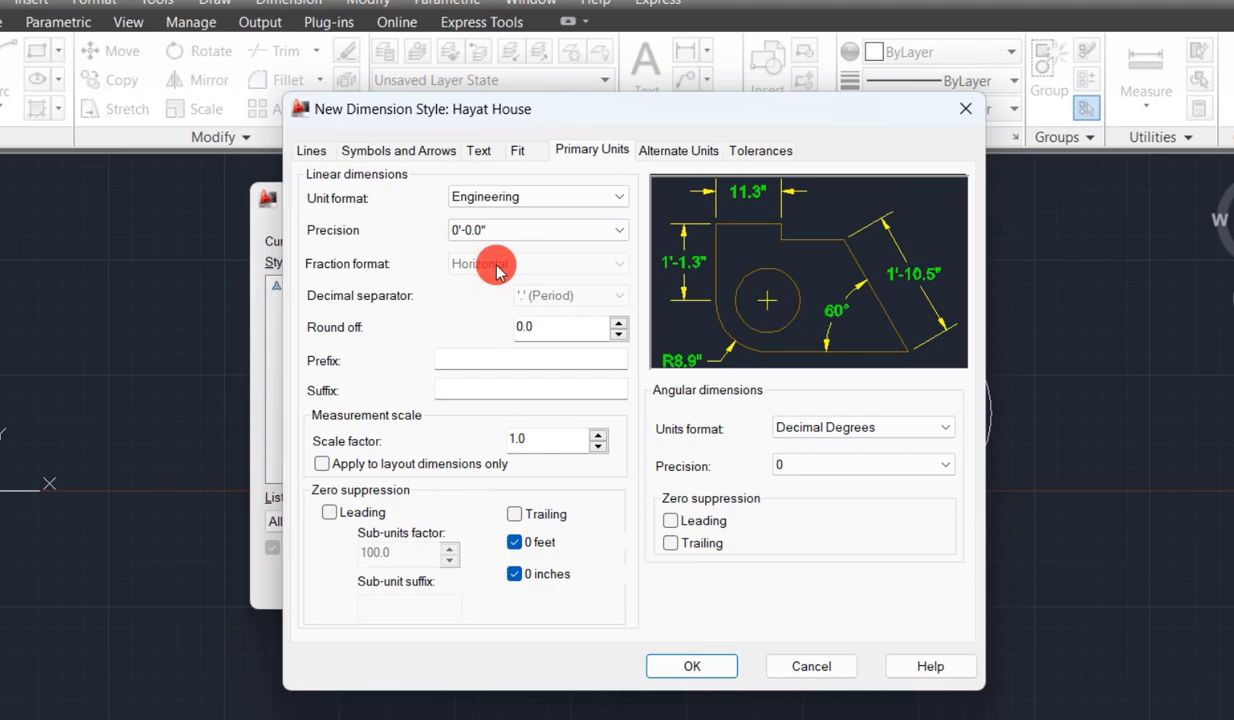
- Try changing the linear round-off, return it to 0.0, and go through the prefix and suffix fields, leaving them empty
left_click(618, 325)
left_click(619, 335)
left_click(485, 362)
left_click(477, 388)
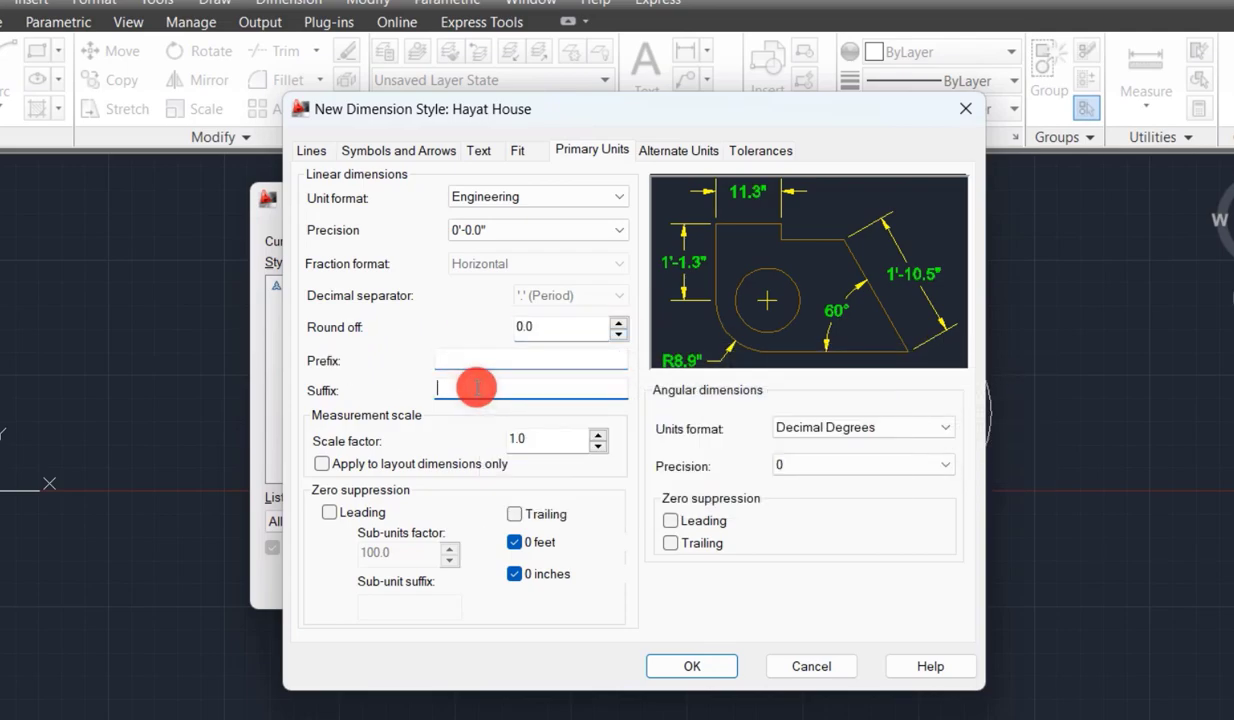
left_click(487, 360)
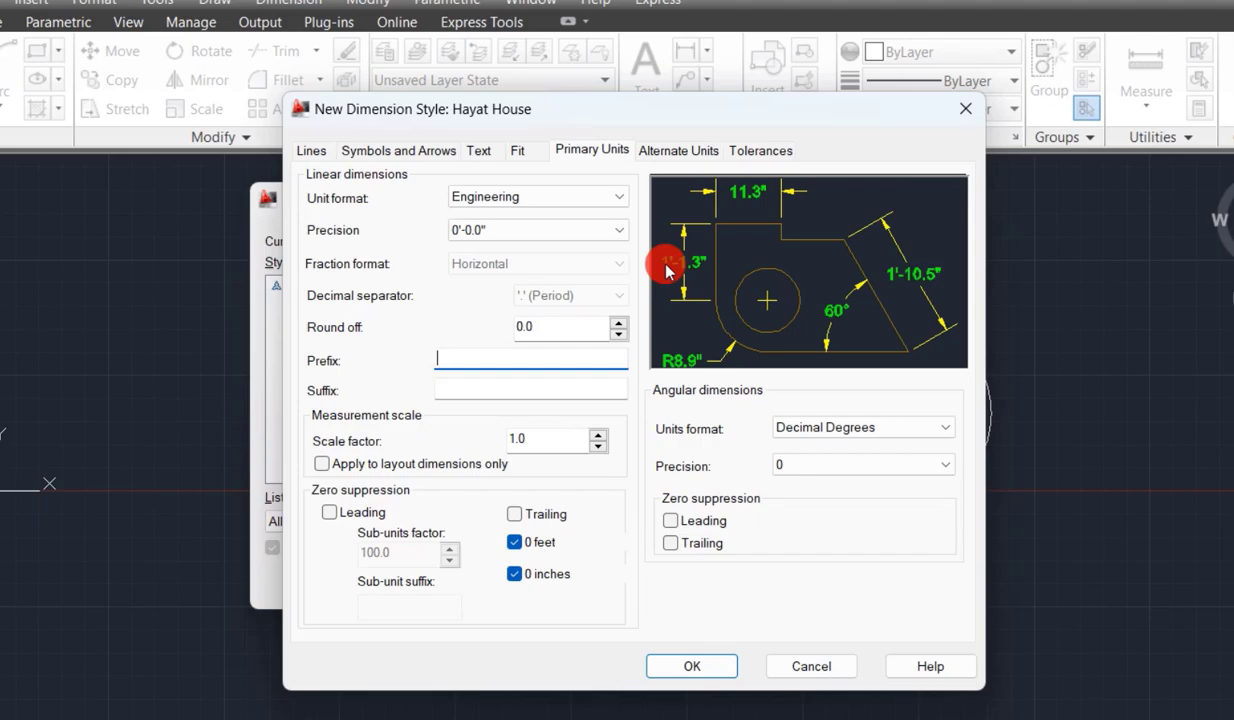
- Try the suffix ft and the prefix l on the linear dimensions, and leave both fields empty
left_click(452, 391)
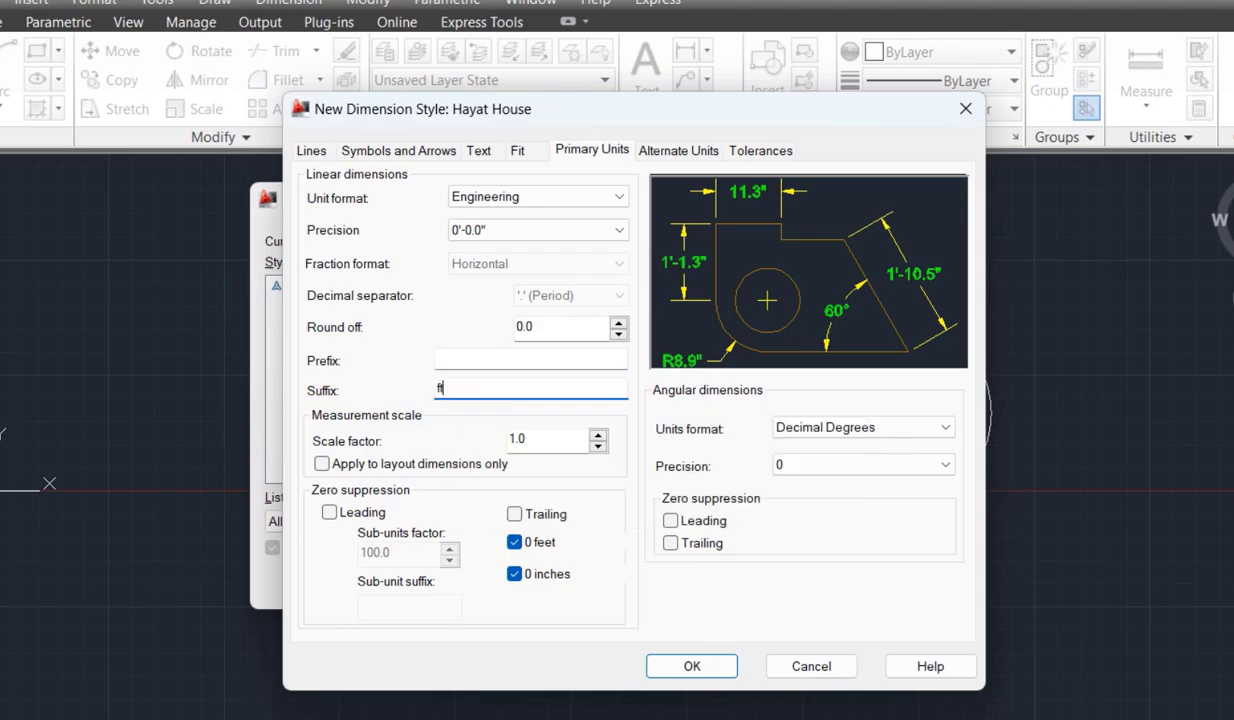
type("ft")
left_click(509, 360)
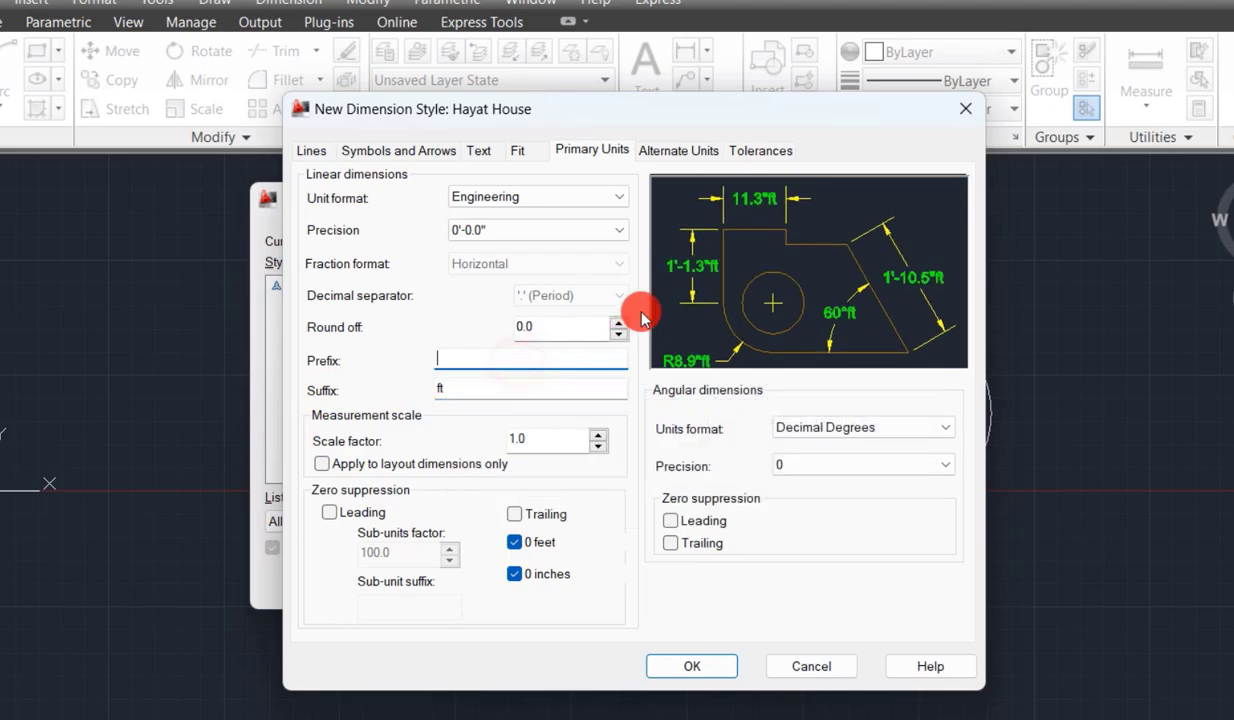
left_click(484, 389)
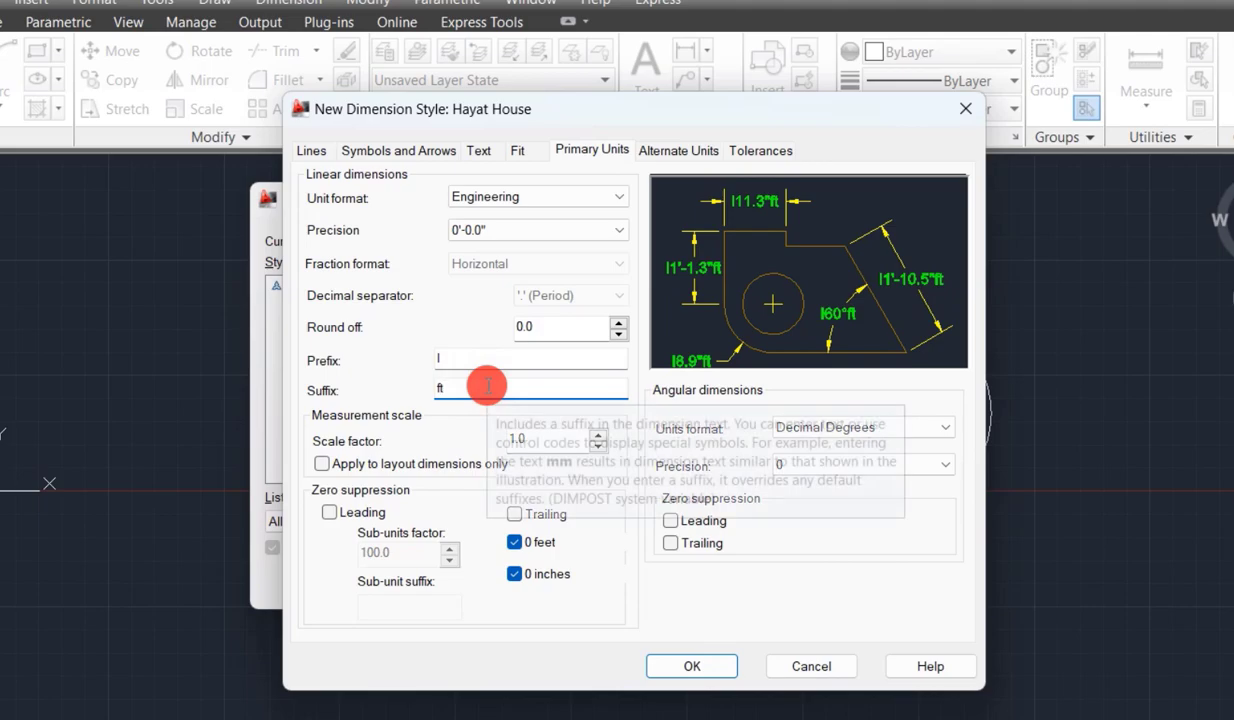
left_click(481, 358)
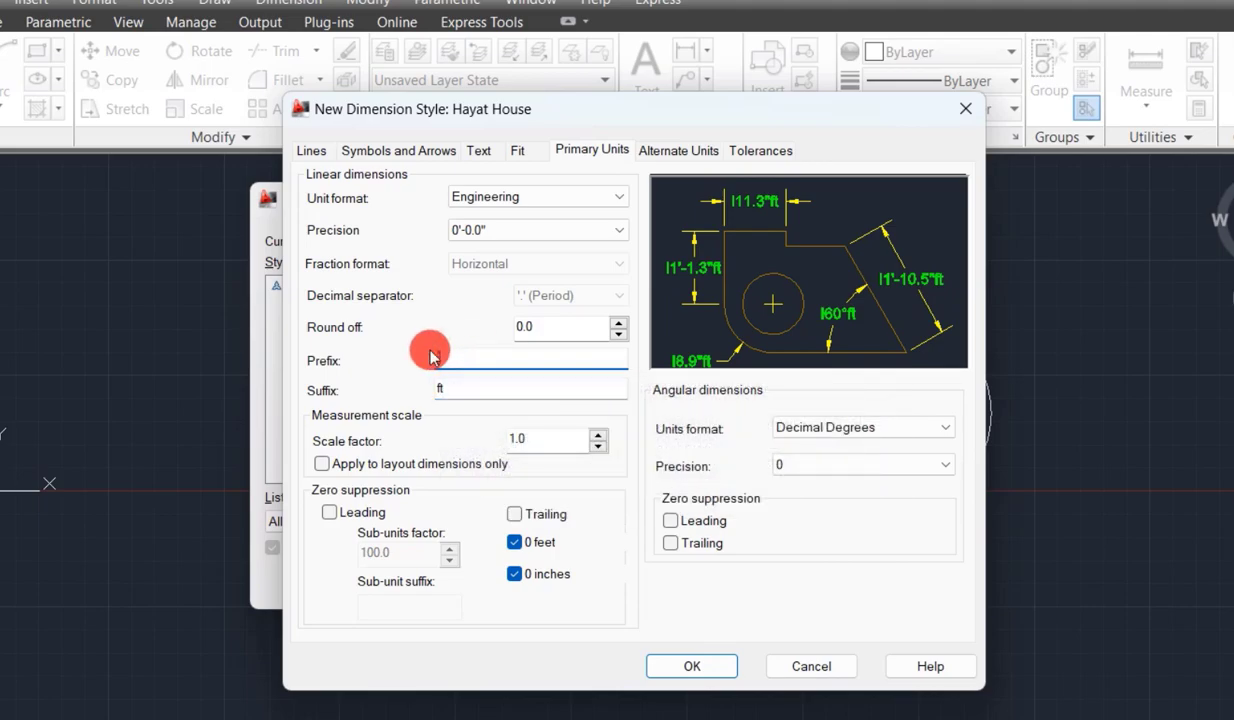
left_click(448, 390)
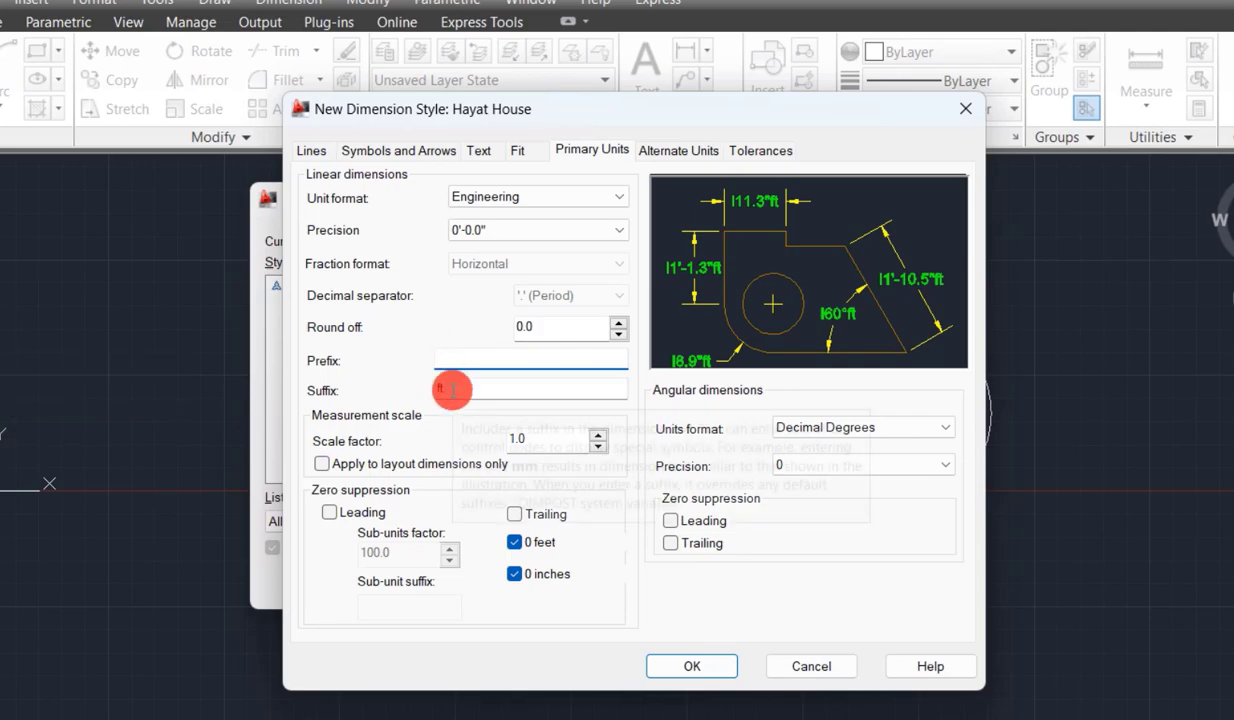
key("BackSpace")
key("BackSpace")
type("ft")
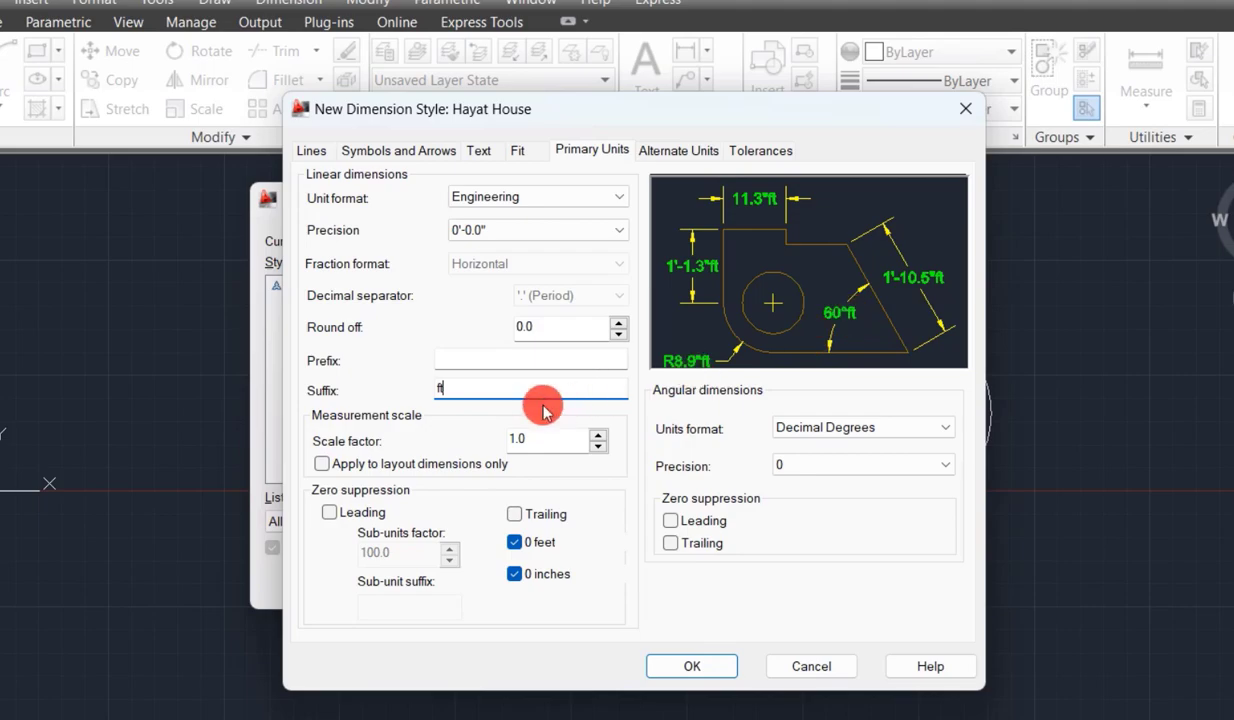
key("BackSpace")
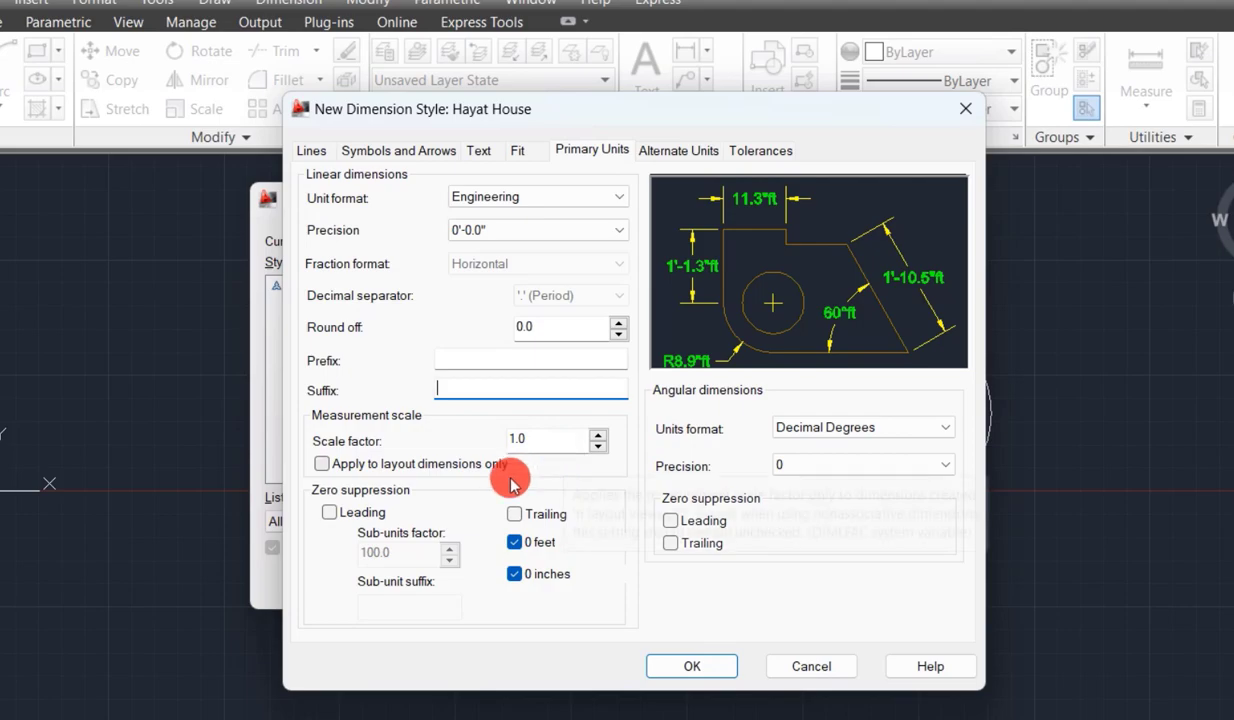
- Try leading and trailing zero suppression for the linear dimensions, and leave both off
left_click(330, 513)
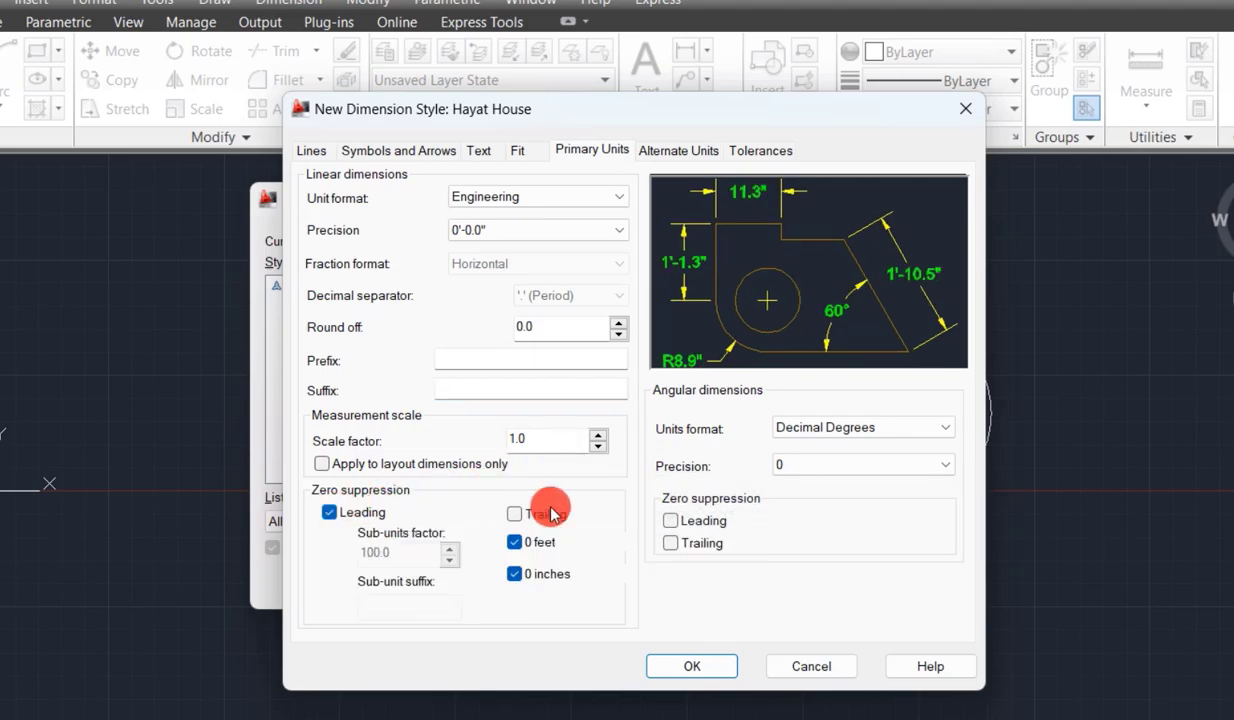
left_click(516, 577)
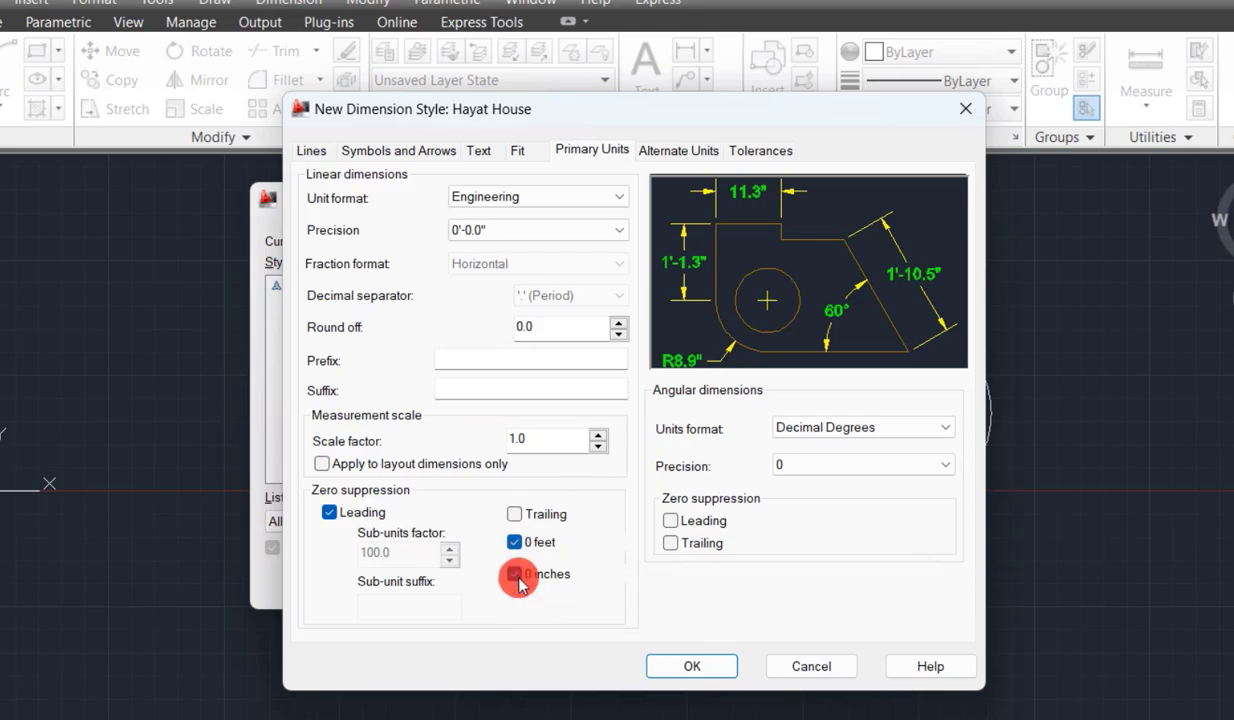
left_click(520, 516)
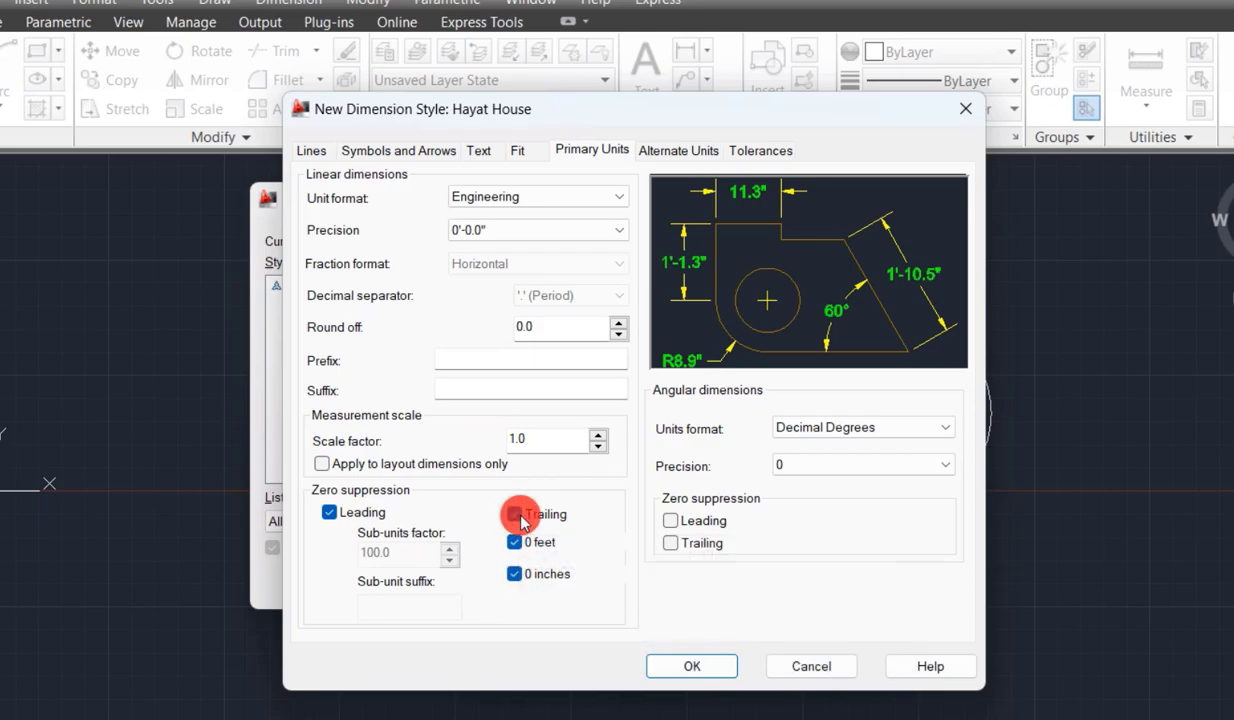
left_click(520, 516)
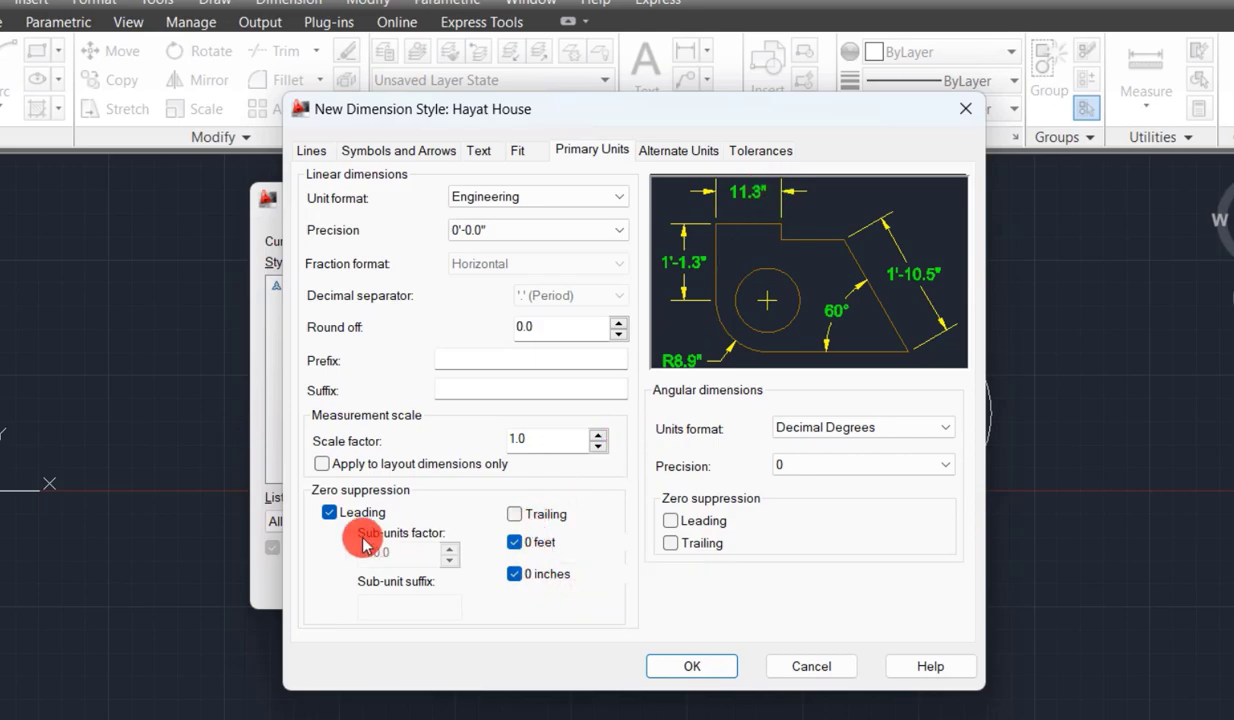
left_click(329, 512)
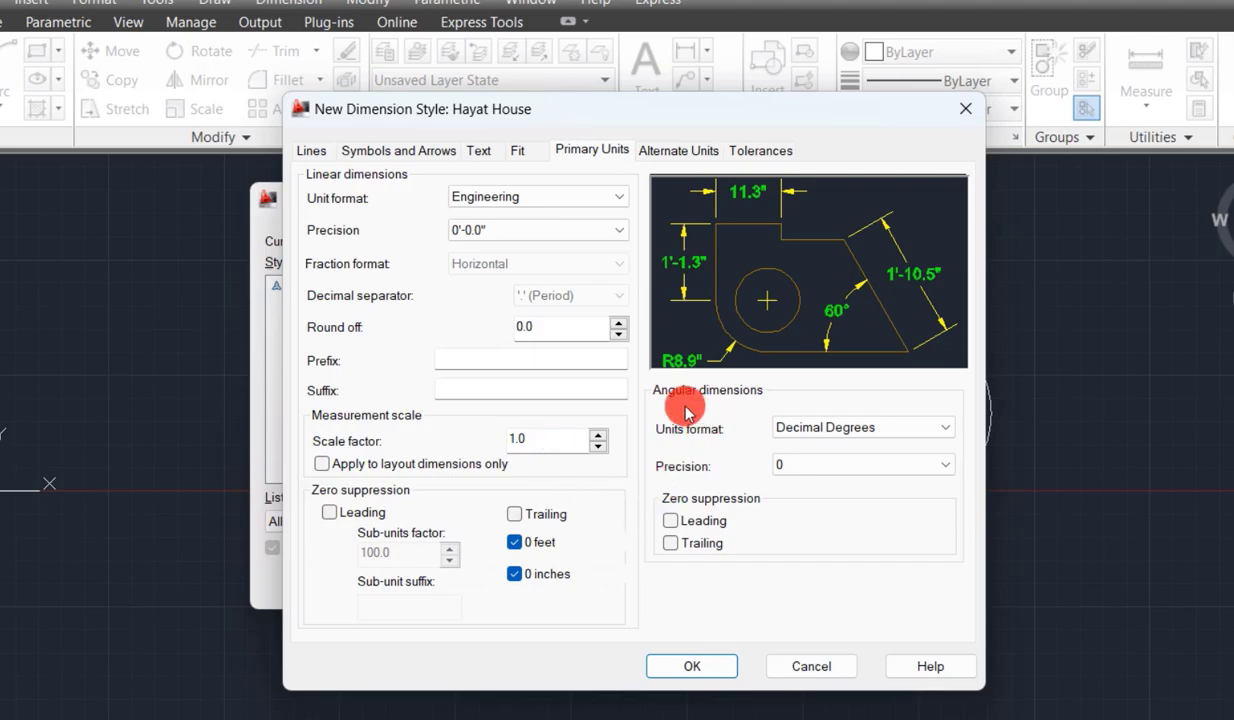
- Try leading and trailing zero suppression for the angular dimensions, leave both off, and keep the angular precision at 0
left_click(670, 520)
left_click(670, 543)
left_click(671, 545)
left_click(791, 464)
left_click(723, 340)
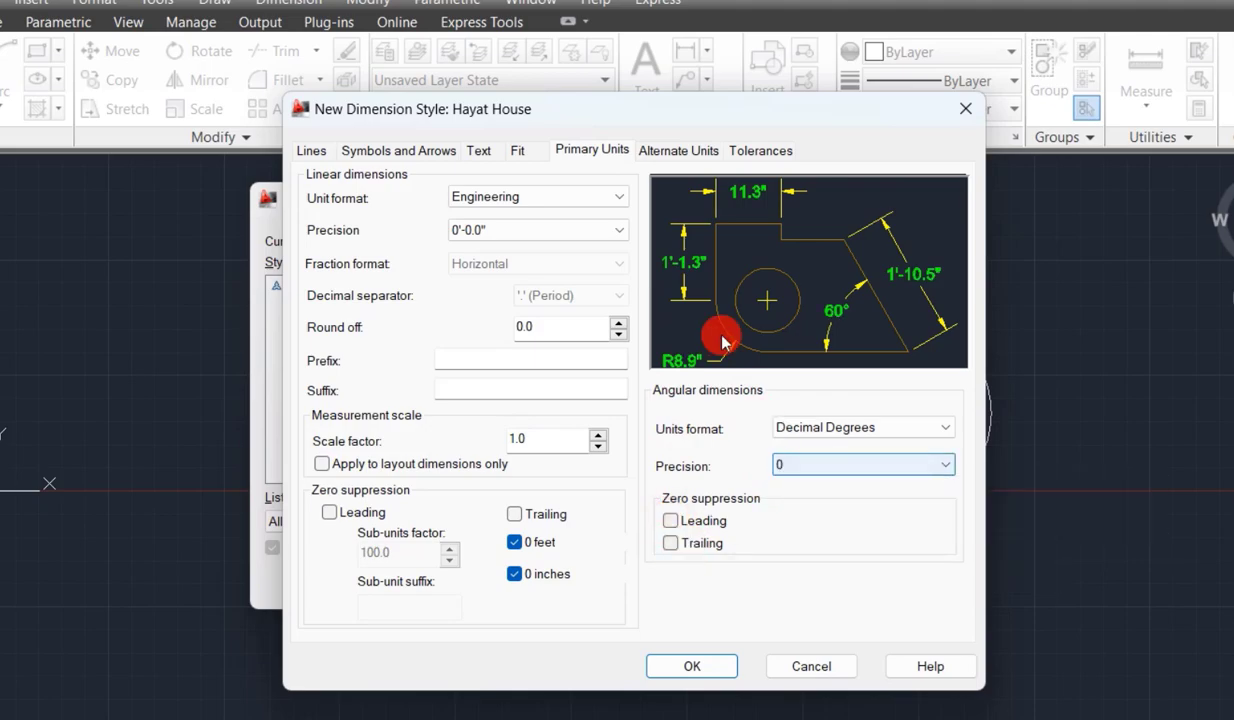
- Try displaying alternate units in Decimal format with 0.00 precision beside the primary values, and leave the alternate units turned off
left_click(660, 151)
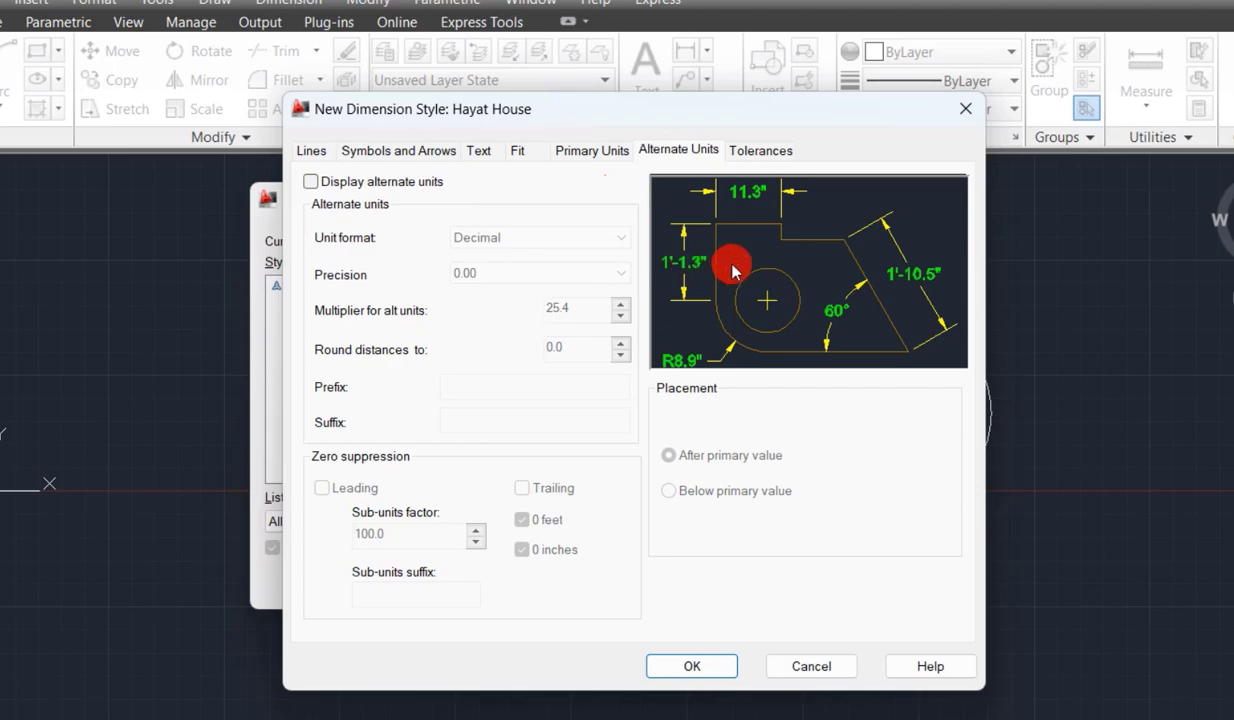
left_click(311, 182)
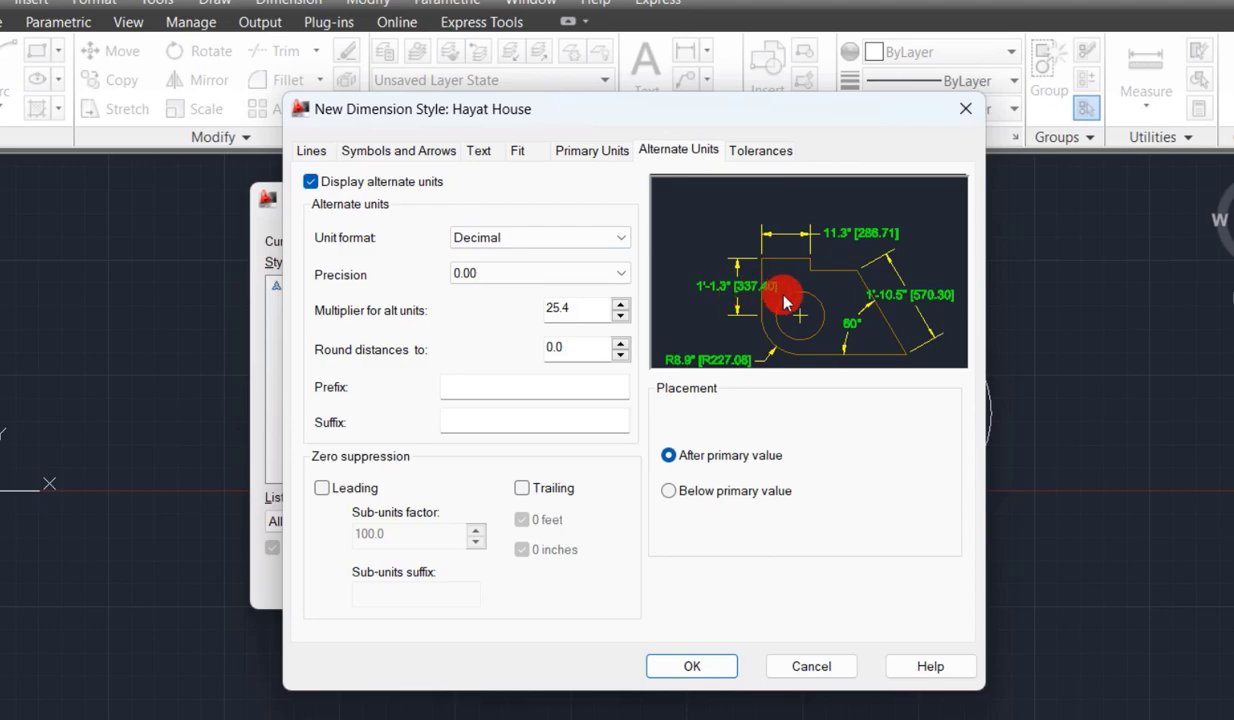
left_click(595, 237)
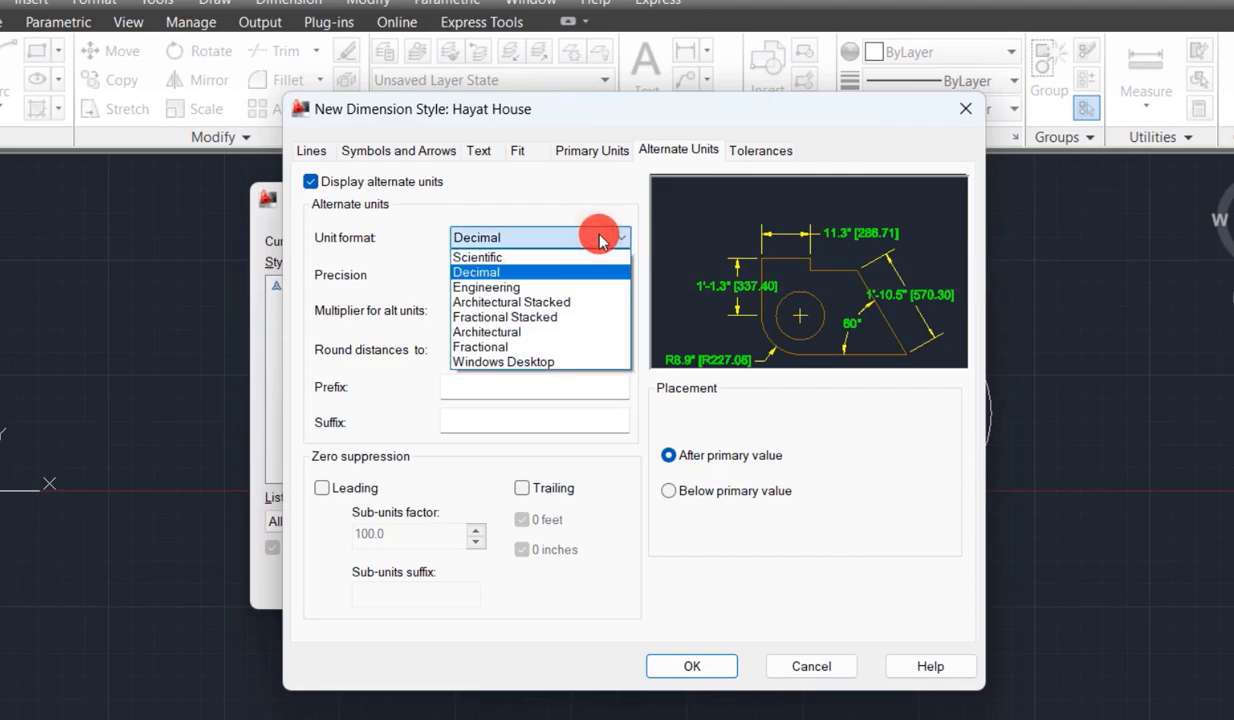
left_click(525, 273)
left_click(520, 273)
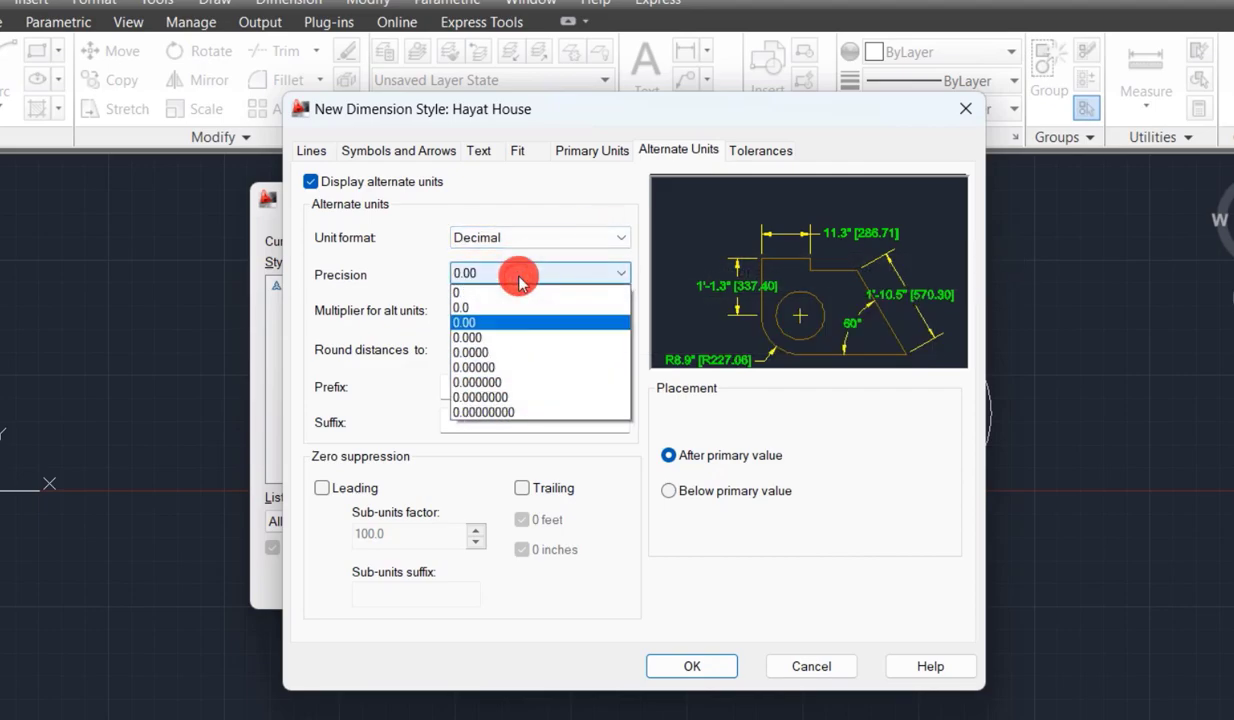
left_click(520, 278)
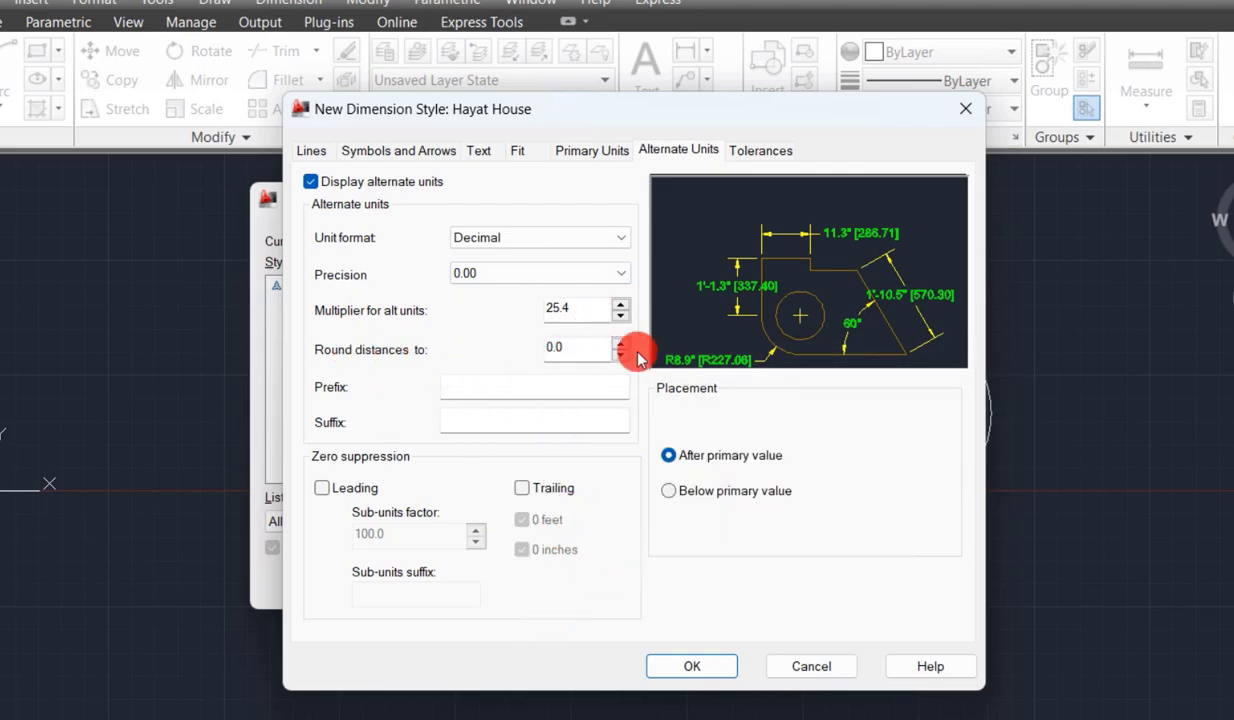
left_click(594, 152)
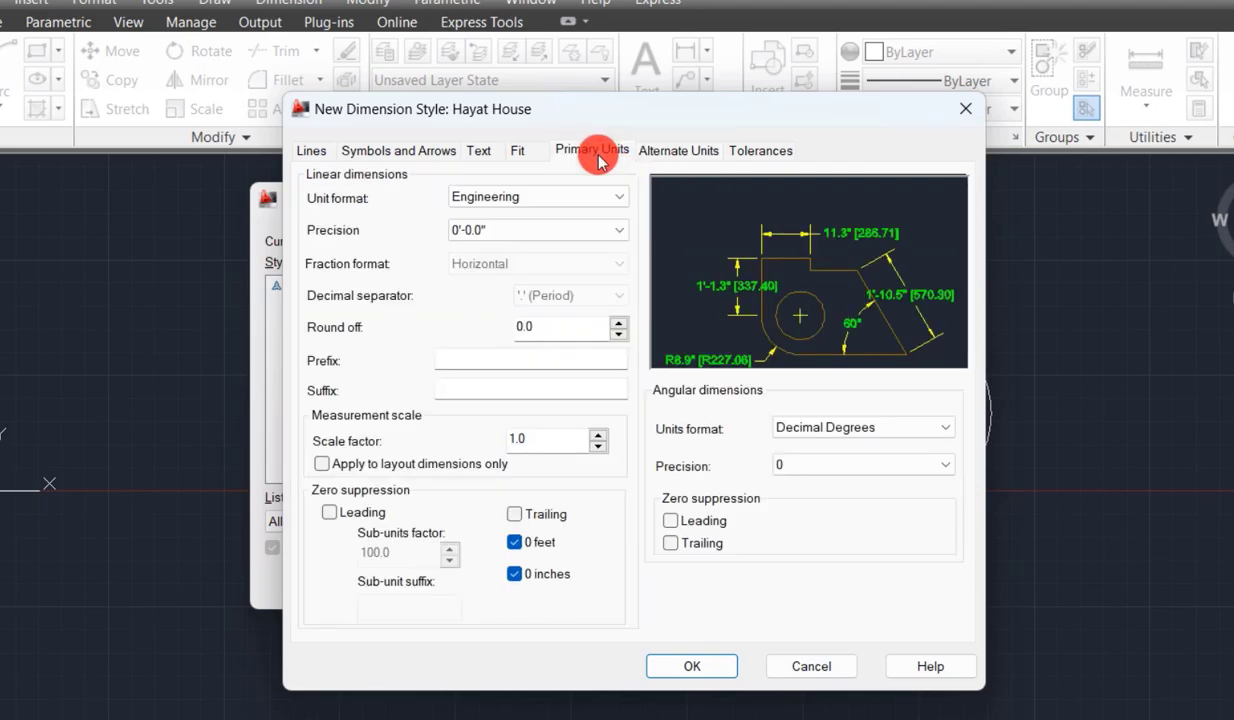
left_click(655, 150)
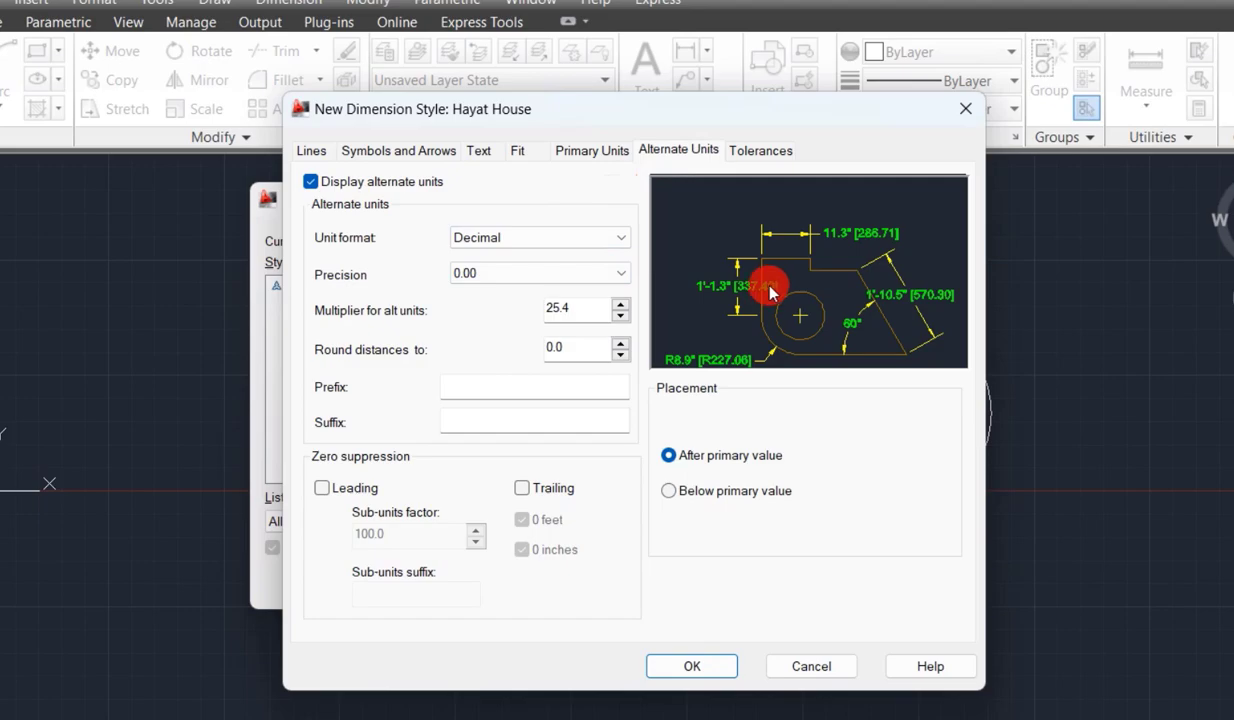
left_click(311, 181)
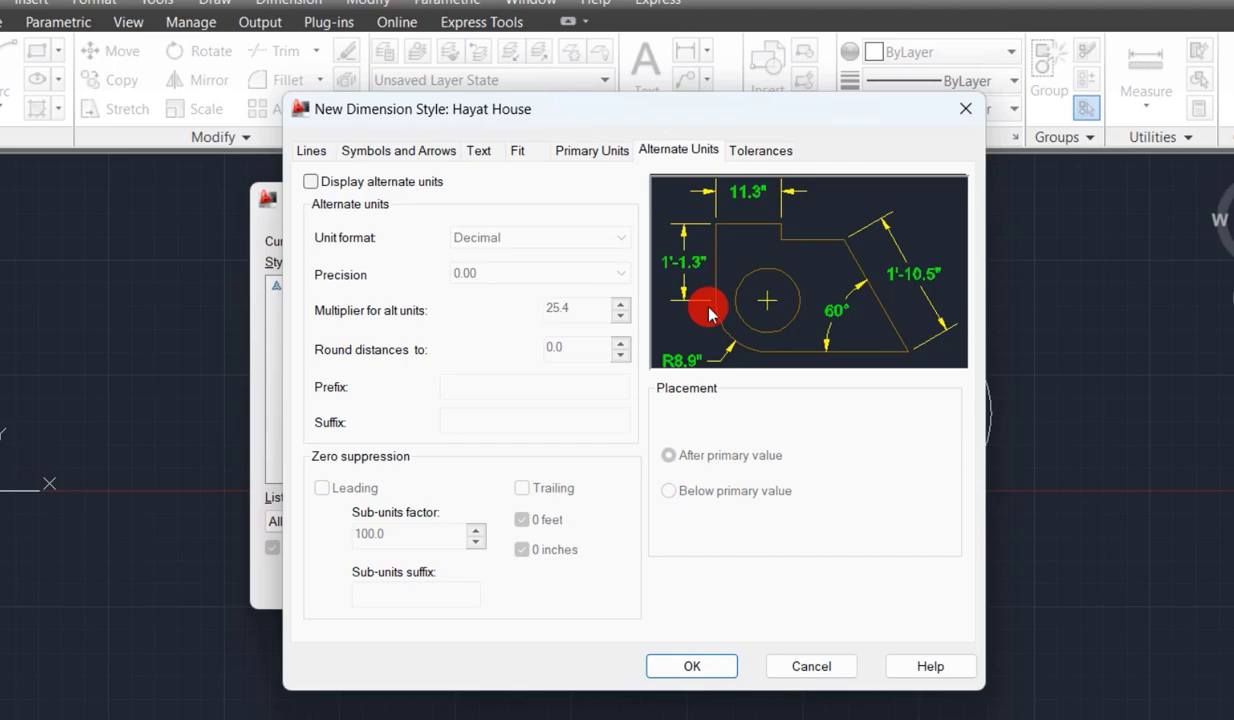
- Try the Symmetrical and Deviation tolerance methods for the dimension style, and return to Symmetrical
left_click(759, 155)
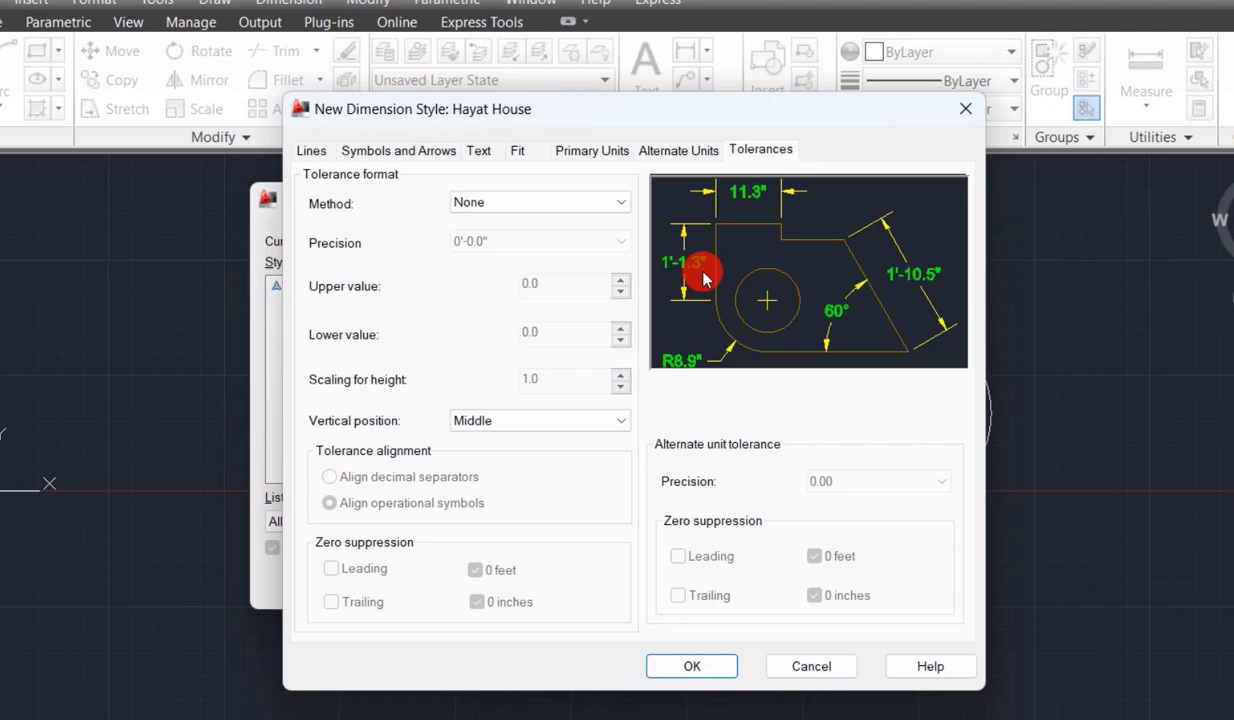
left_click(492, 203)
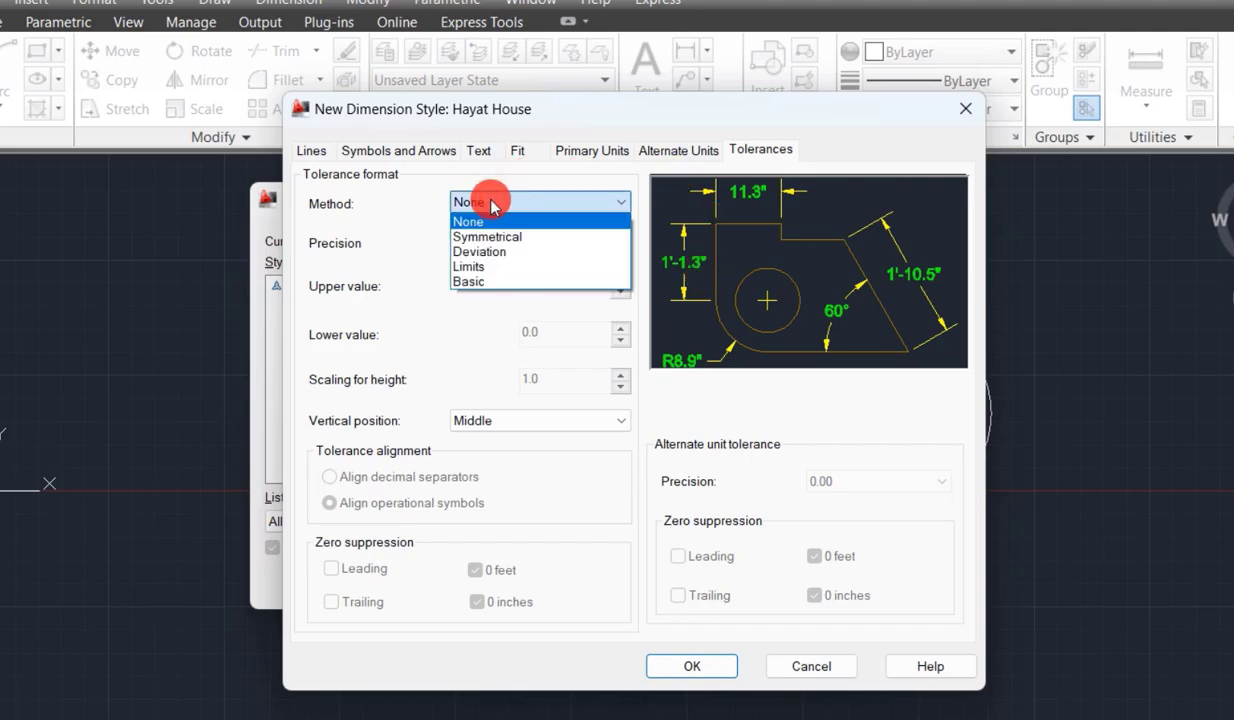
left_click(505, 238)
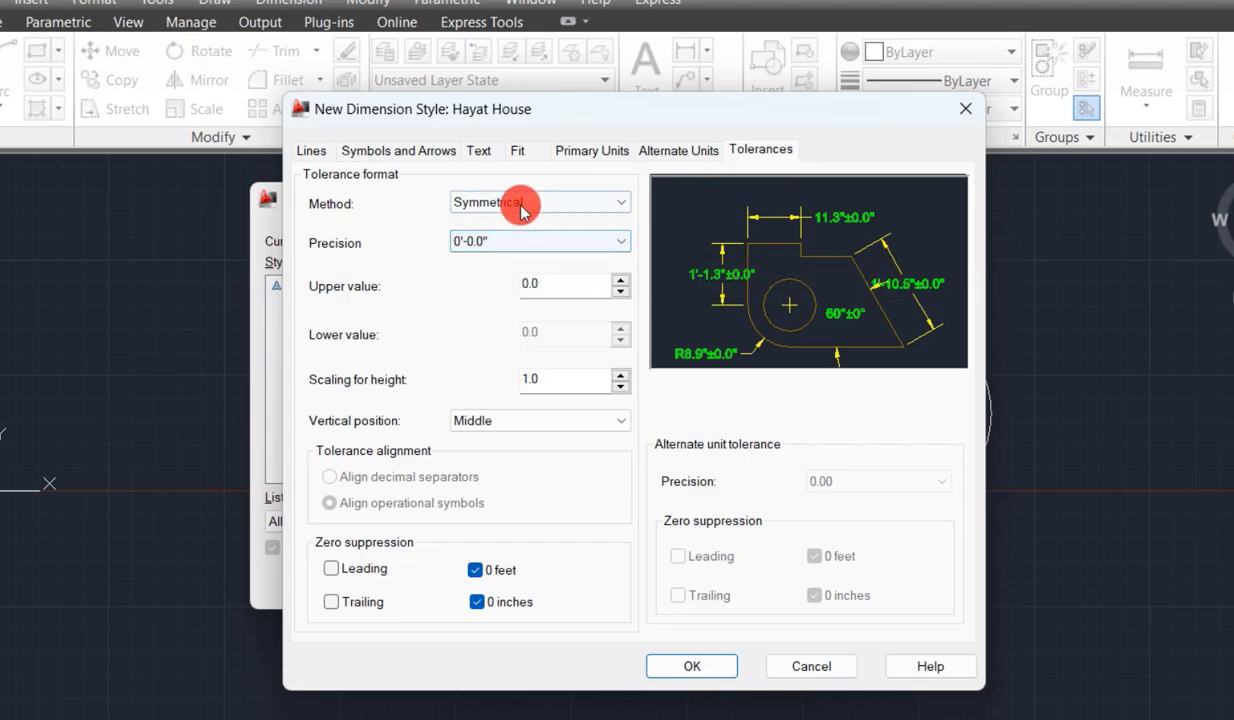
left_click(520, 206)
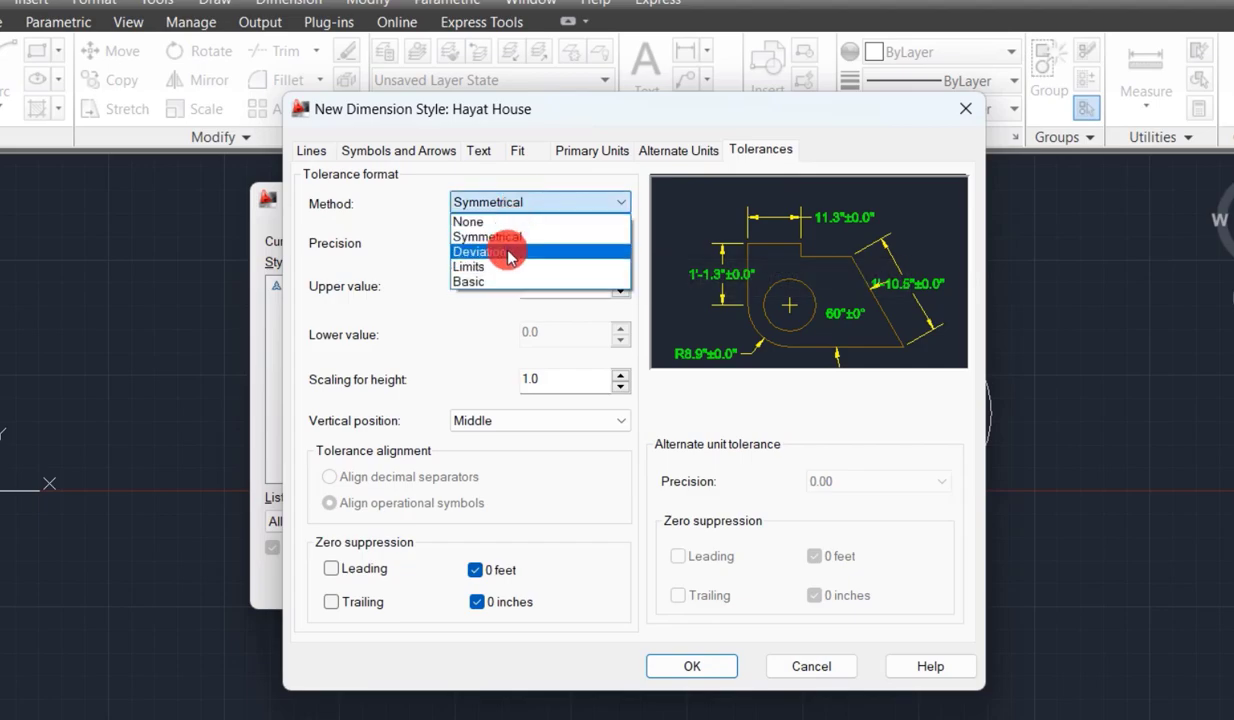
left_click(510, 255)
left_click(518, 202)
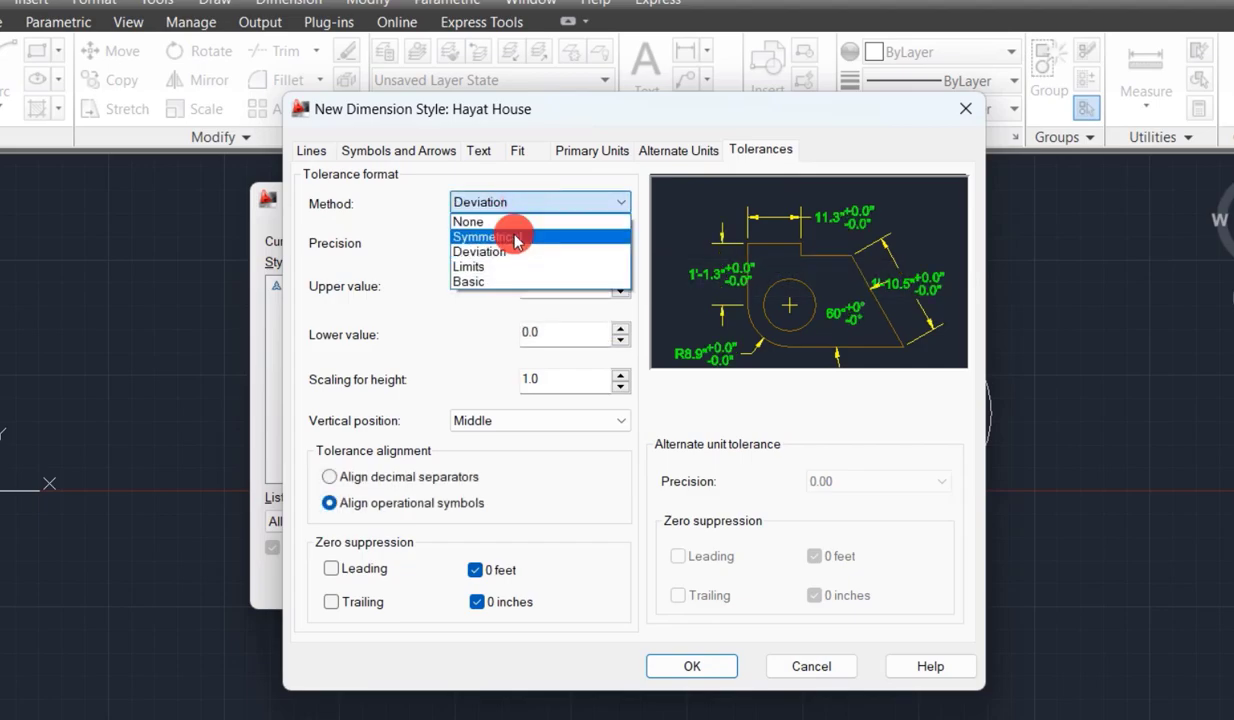
left_click(517, 238)
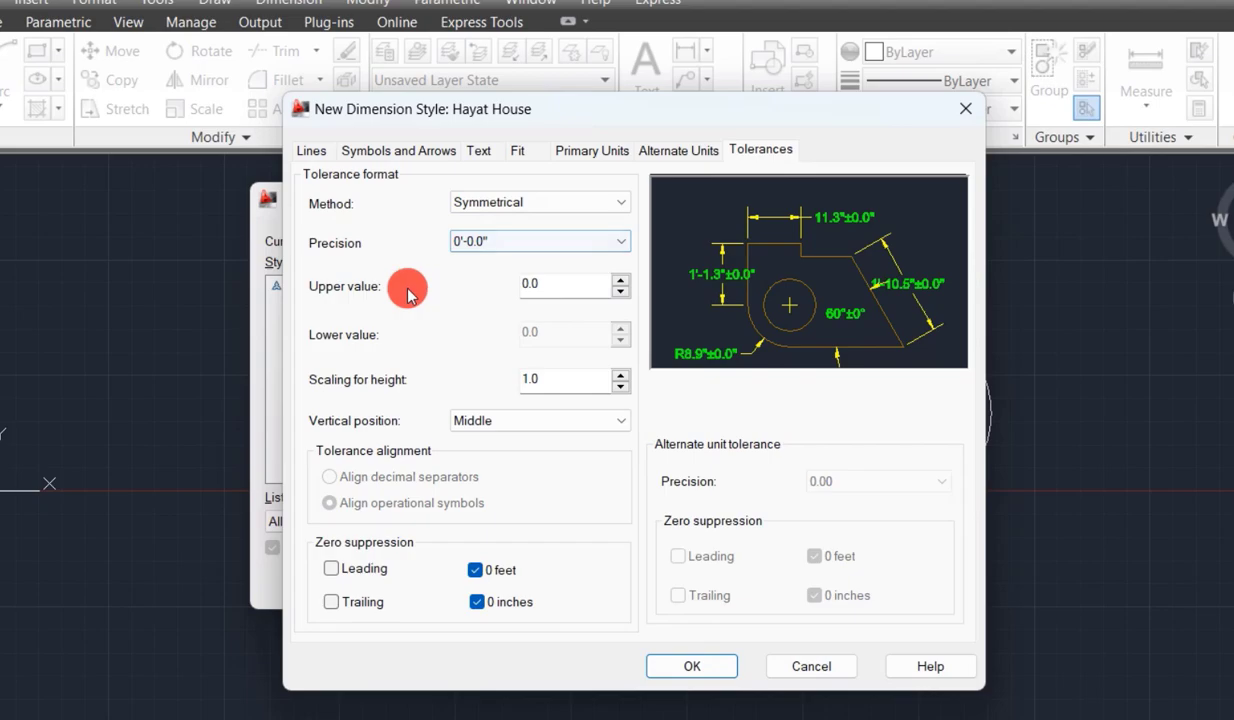
- Set the upper tolerance value to 2 and keep the tolerance precision at 0'-0.0"
left_click(560, 283)
left_click_drag(530, 283, 508, 280)
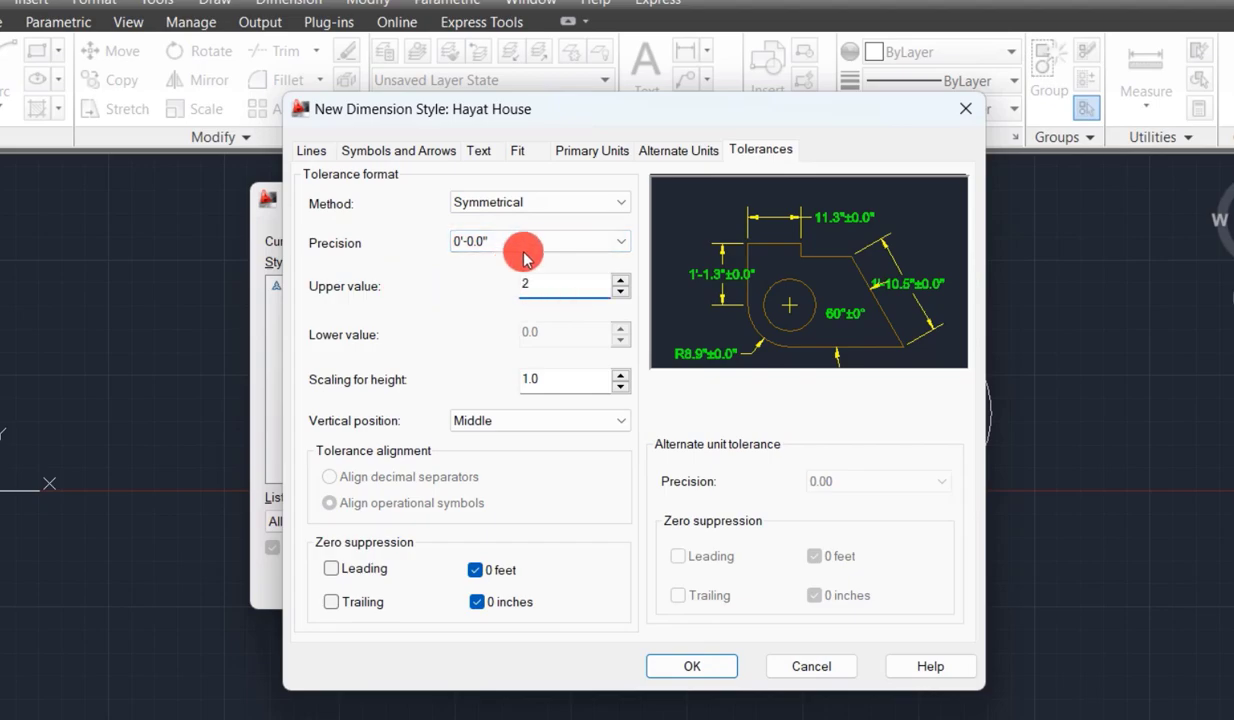
left_click(529, 248)
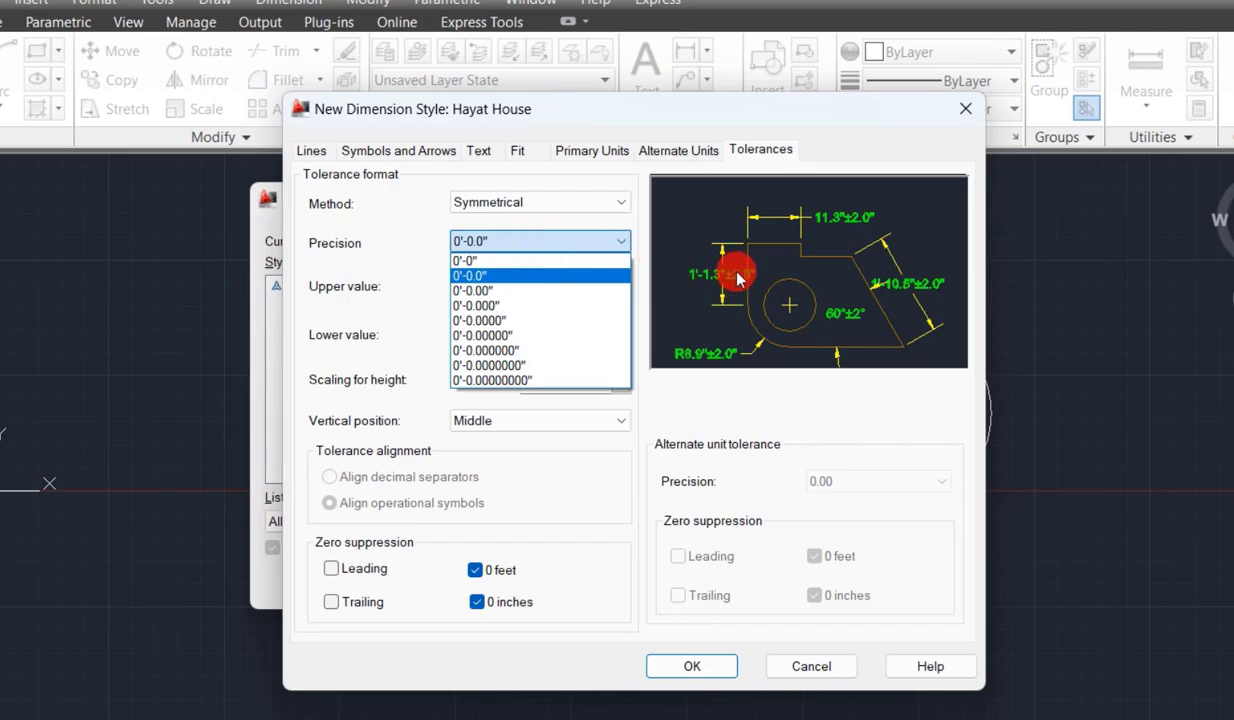
left_click(557, 227)
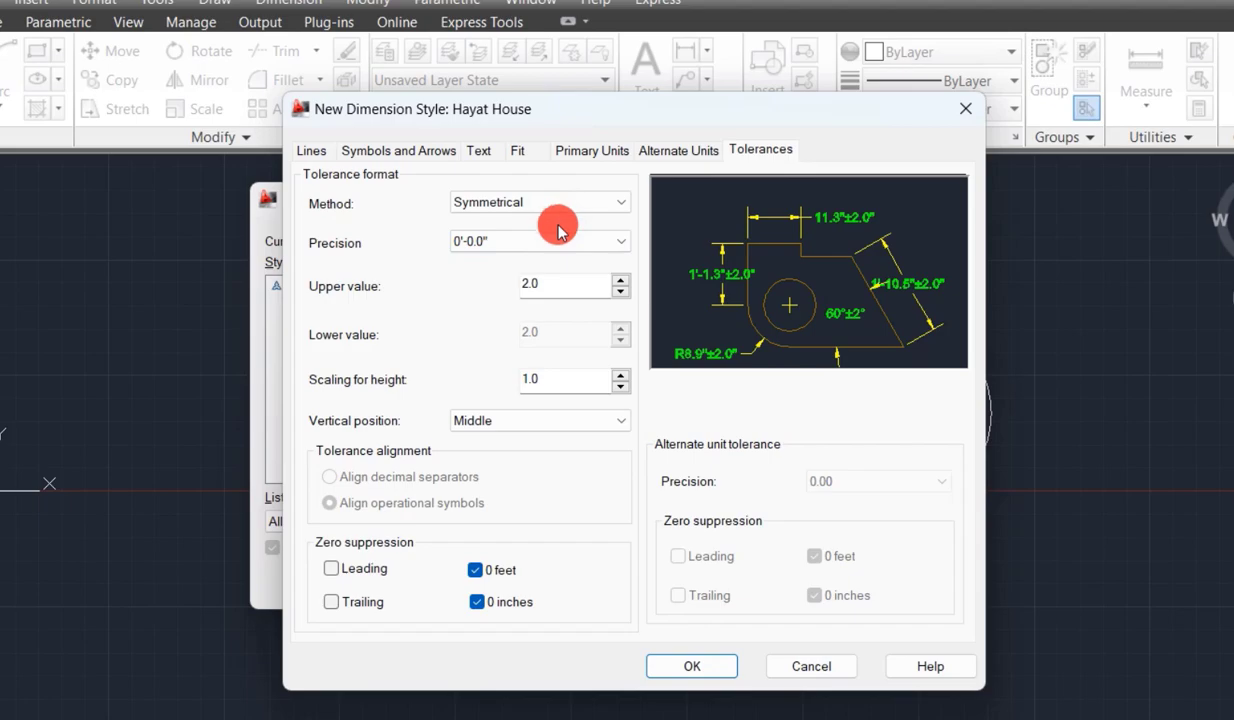
left_click_drag(551, 283, 493, 280)
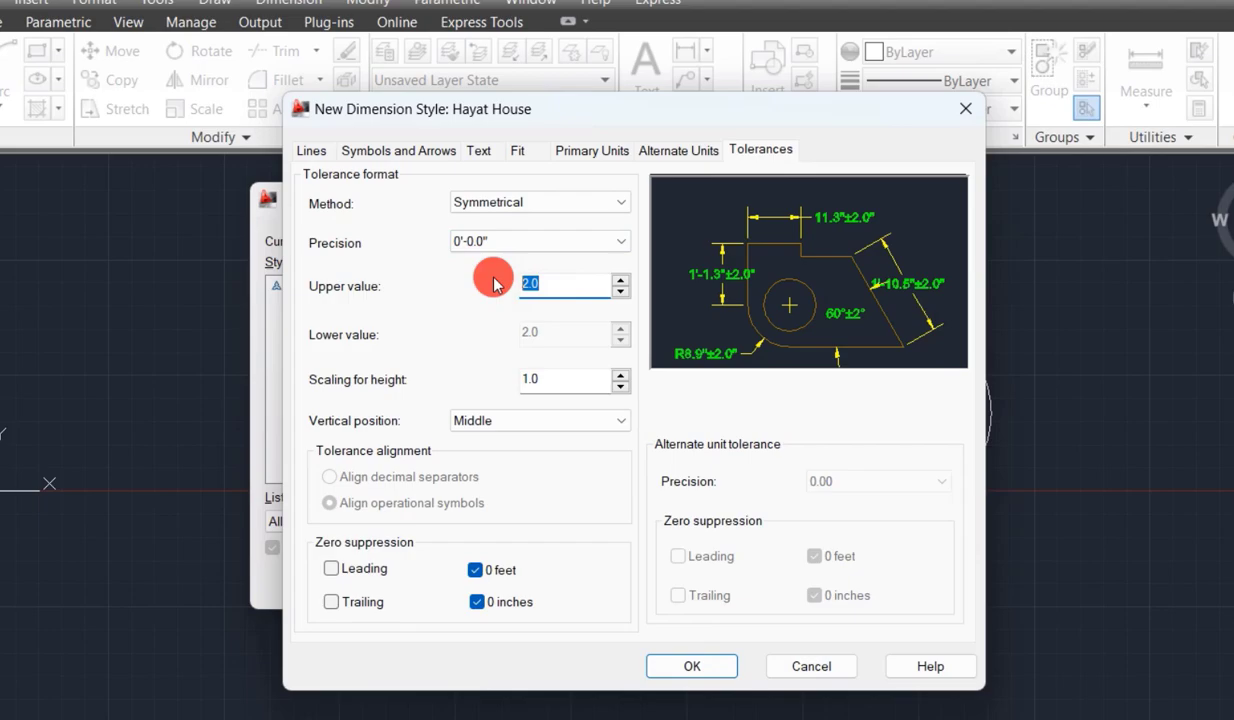
- Set the tolerance method to None, accept the Hayat House style settings and close the Dimension Style Manager
left_click(556, 201)
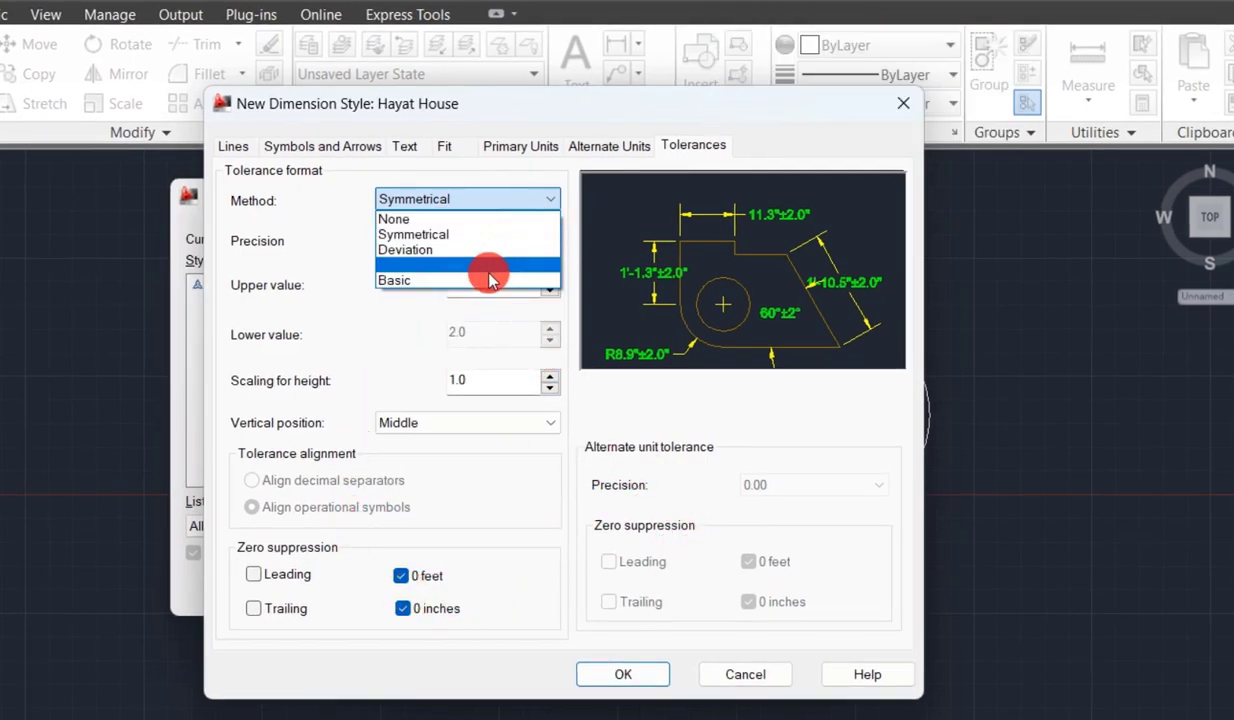
left_click(478, 219)
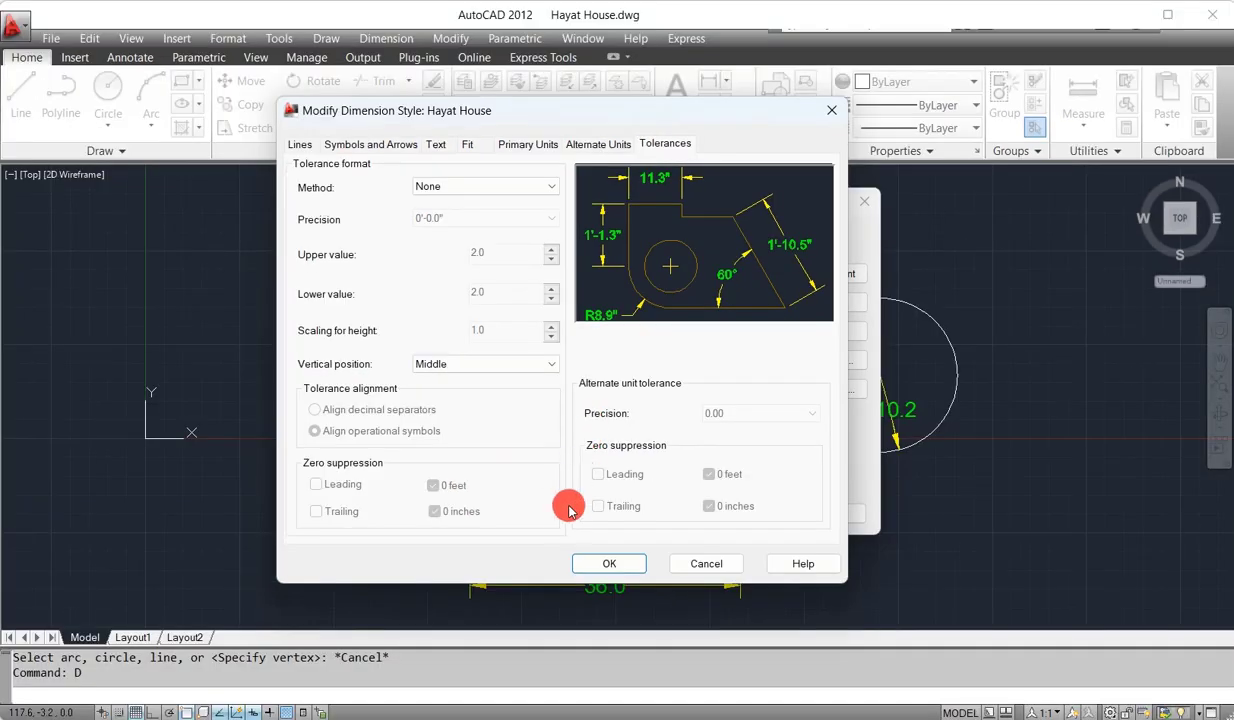
left_click(607, 562)
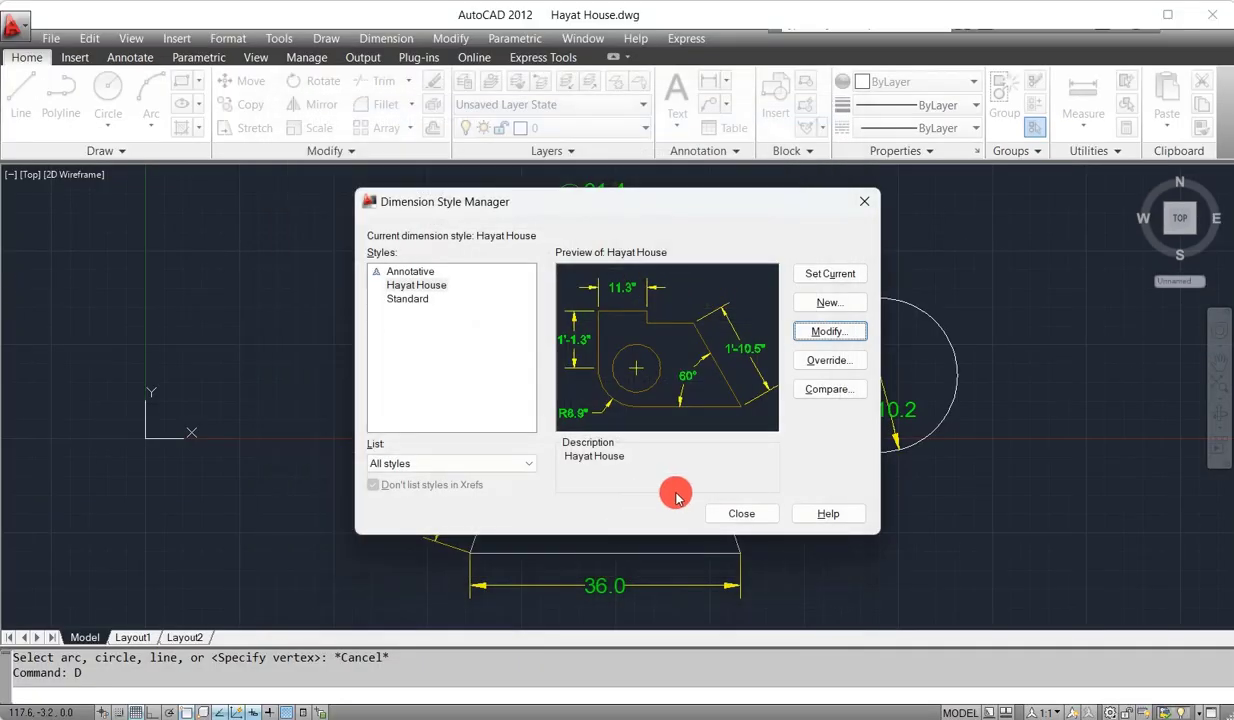
left_click(715, 514)
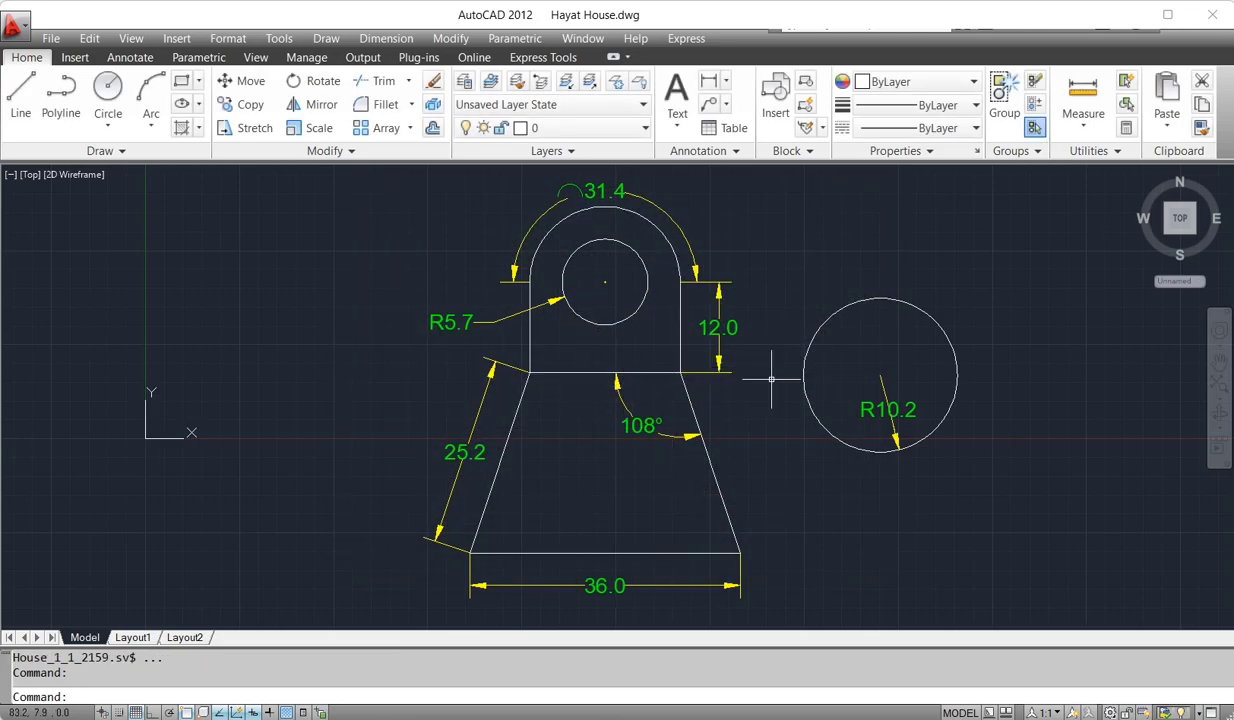
- Review the available dimension types beside the undimensioned copy of the figure and circle
scroll(785, 387, "down", 3)
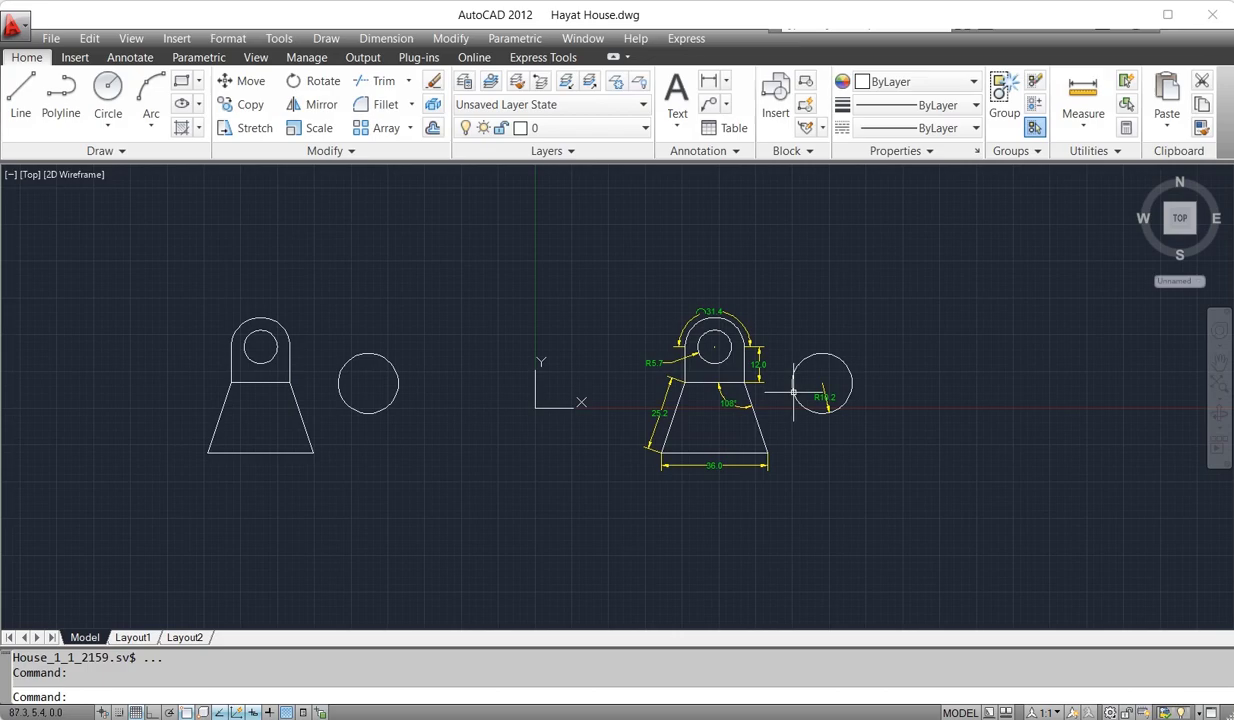
scroll(185, 400, "up", 1)
scroll(140, 420, "up", 2)
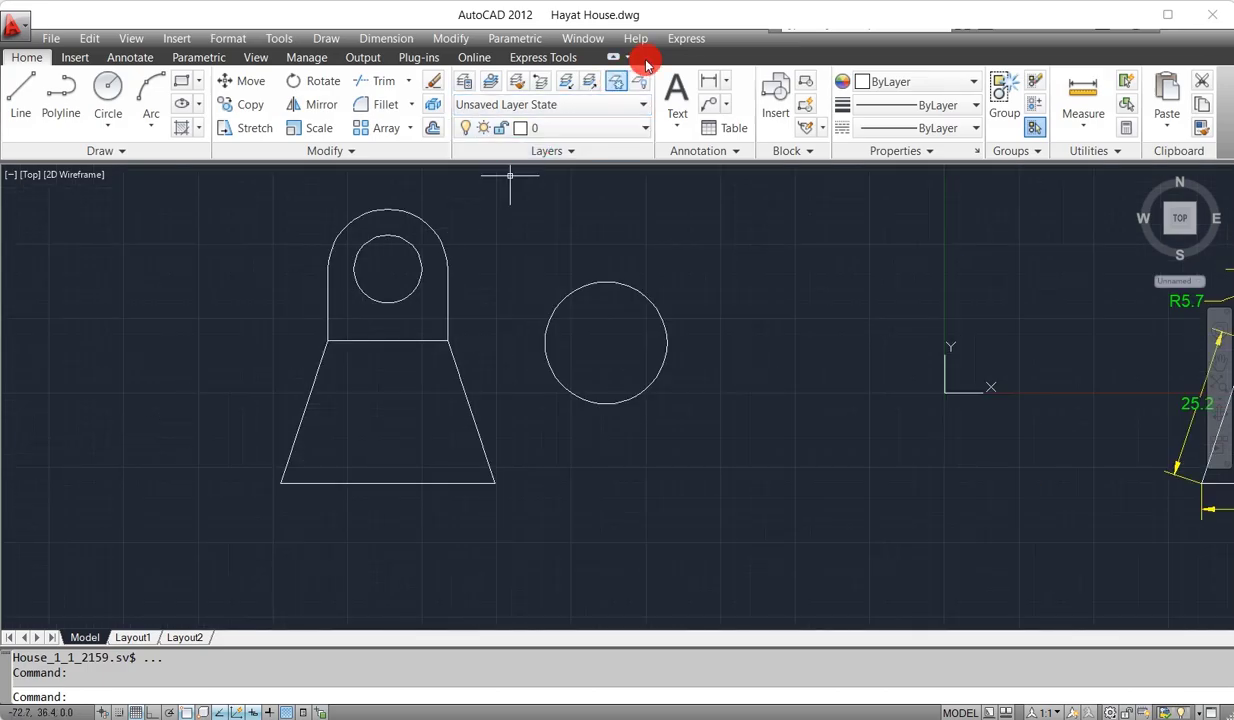
left_click(725, 84)
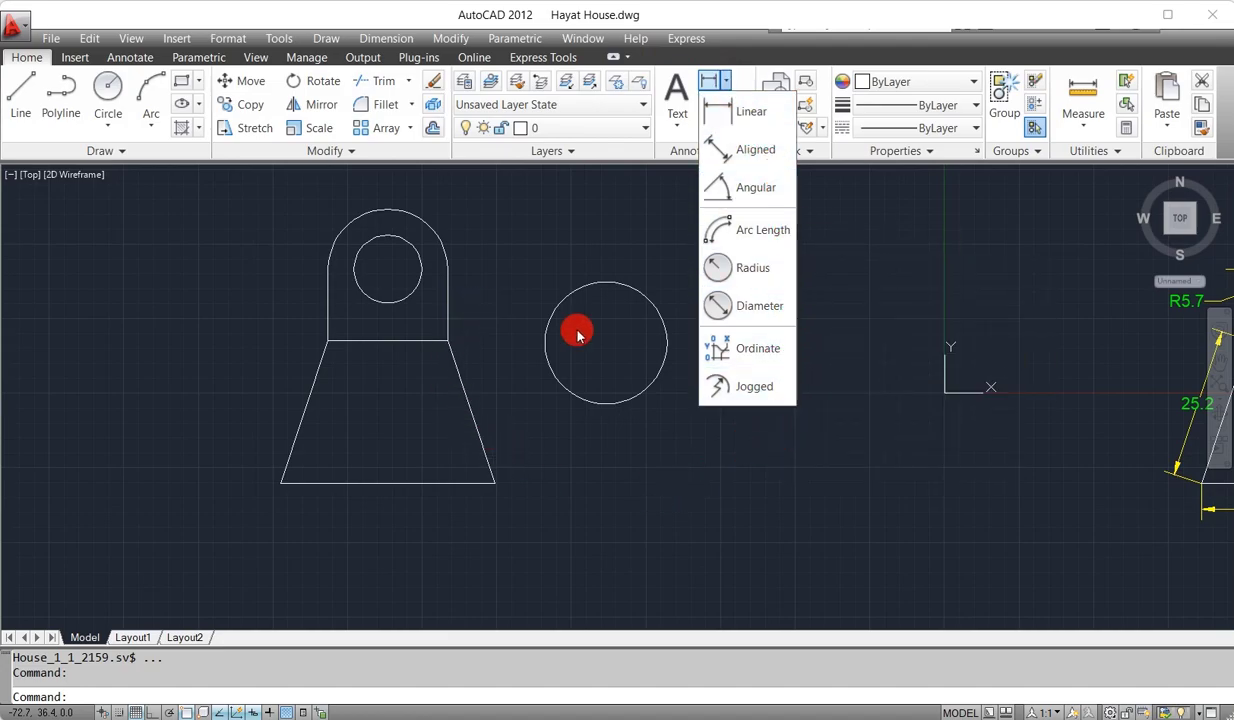
scroll(676, 477, "down", 2)
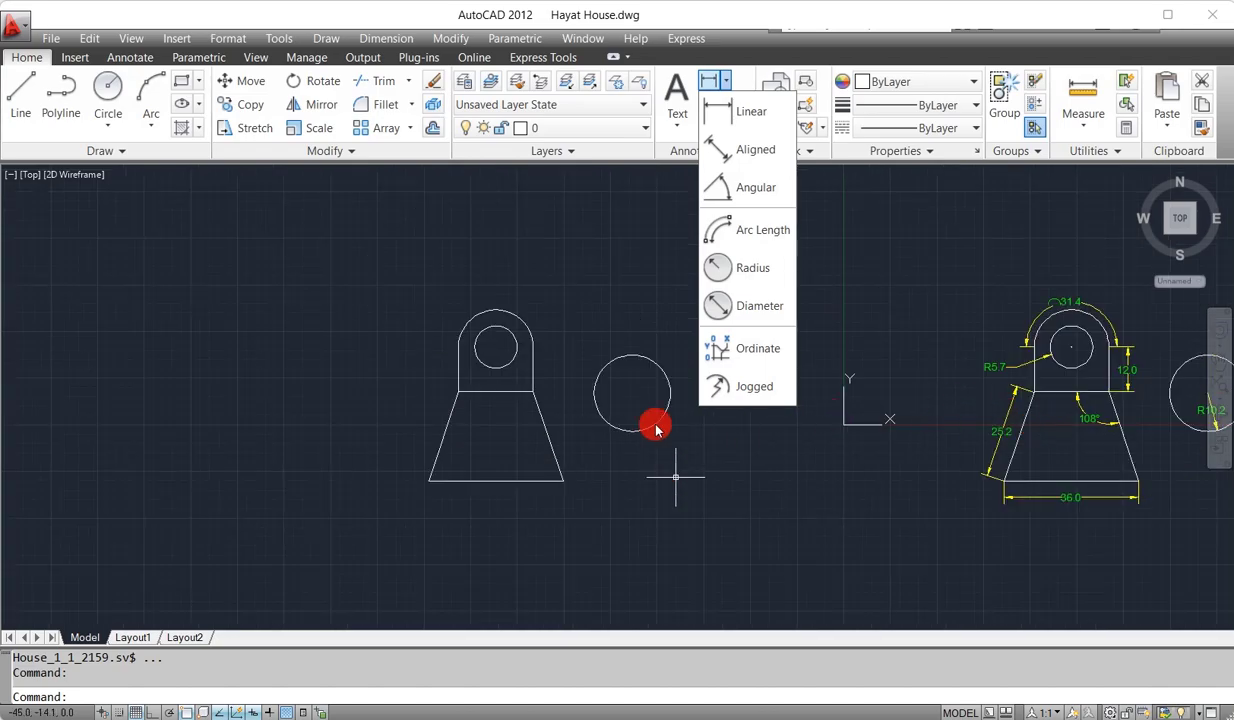
scroll(518, 438, "up", 1)
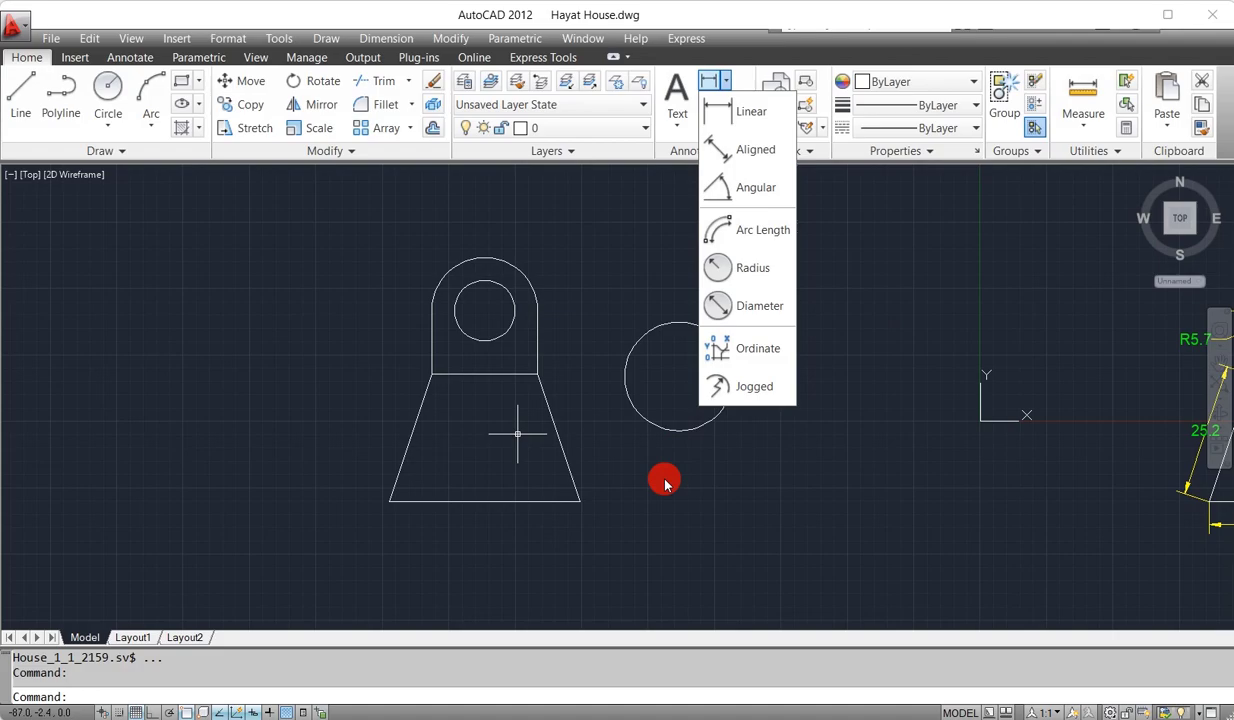
key("Escape")
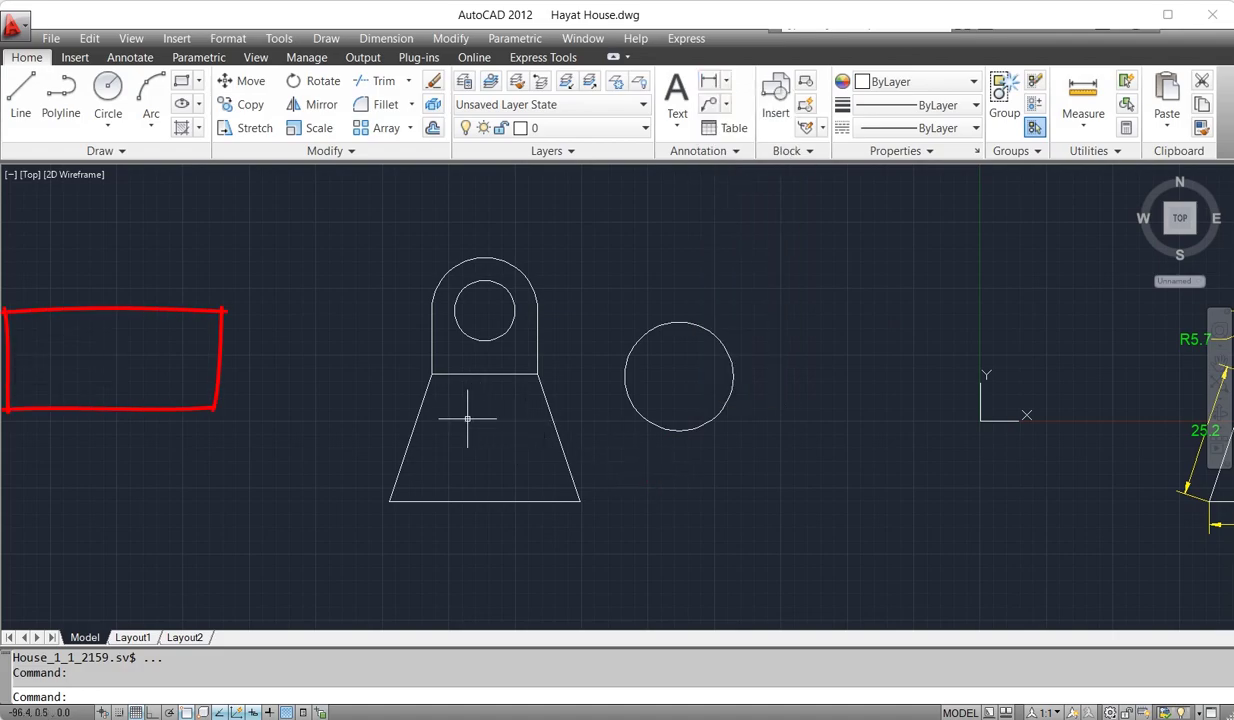
- Add a horizontal linear dimension below the trapezoid's base edge in the undimensioned figure
type("DLI")
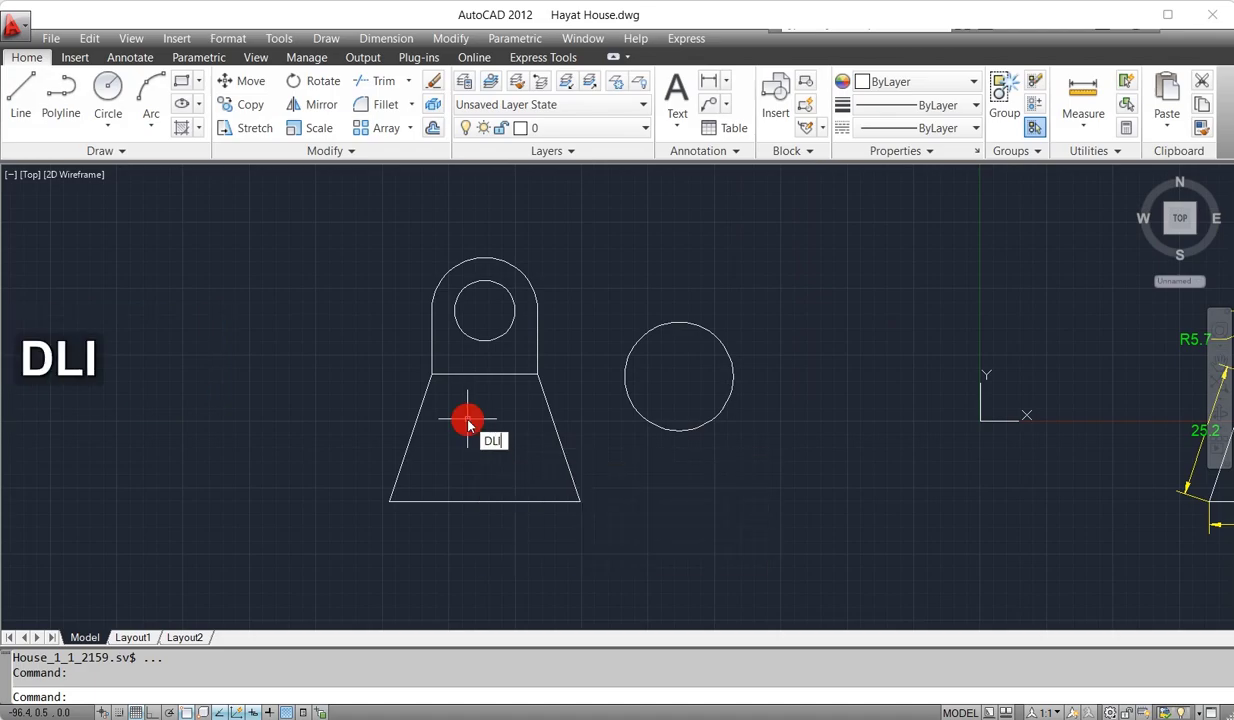
key("space")
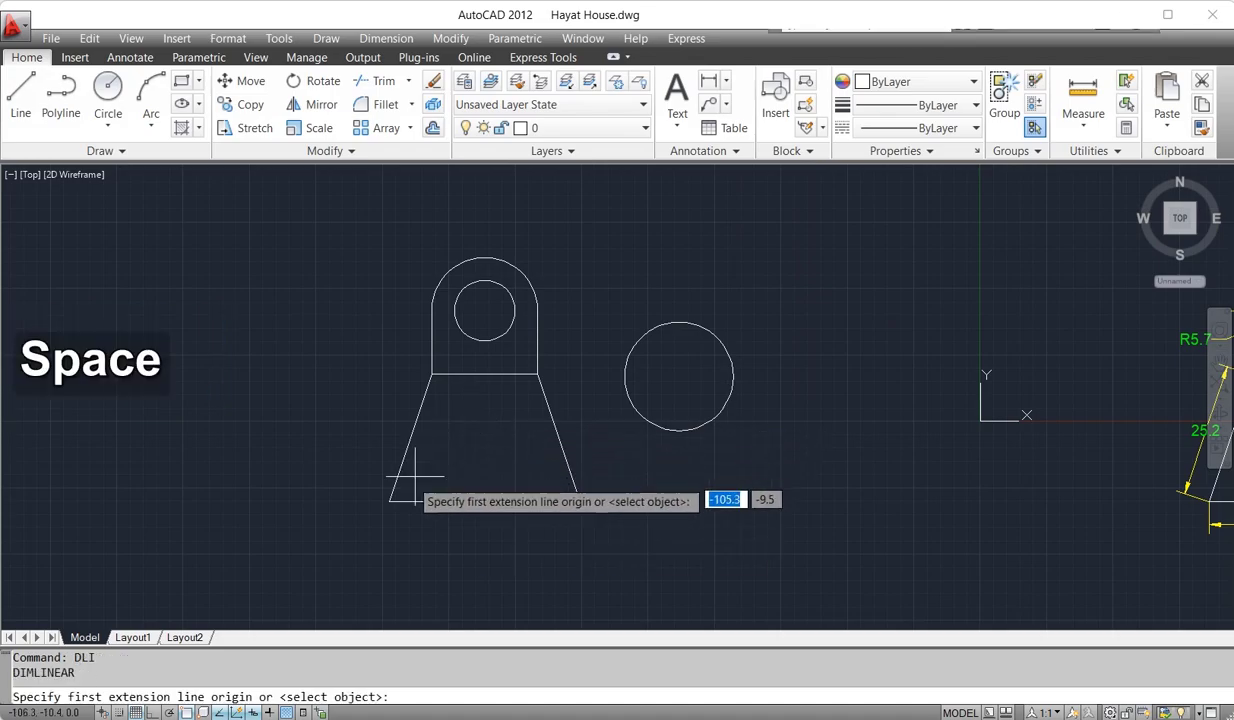
left_click(389, 502)
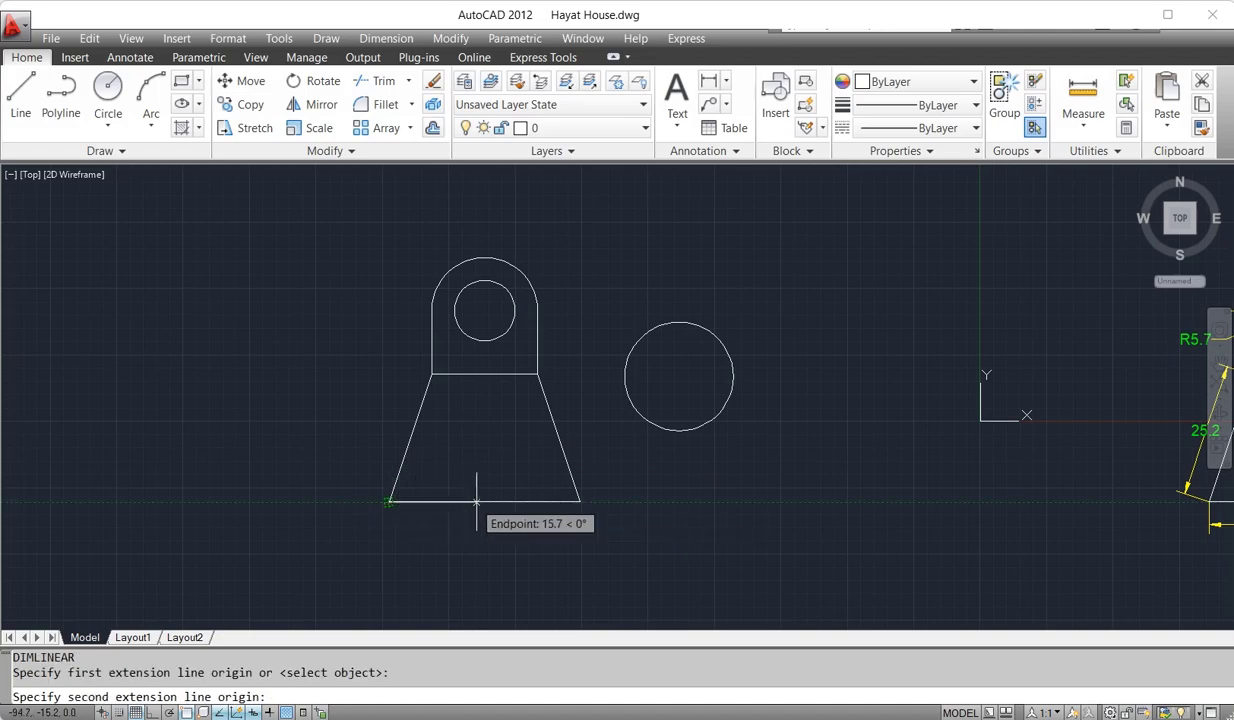
left_click(579, 502)
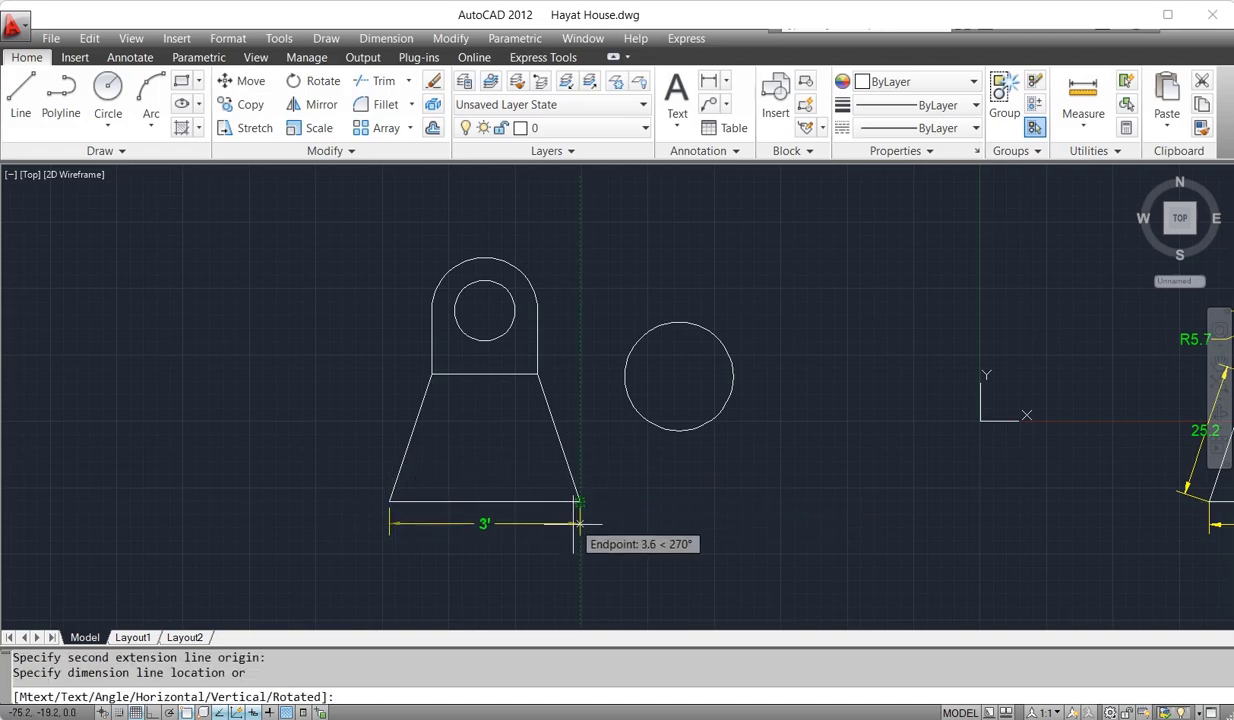
left_click(575, 533)
- Add a vertical linear dimension for the trapezoid's height, measured between the ends of its left sloped side
key("space")
left_click(389, 501)
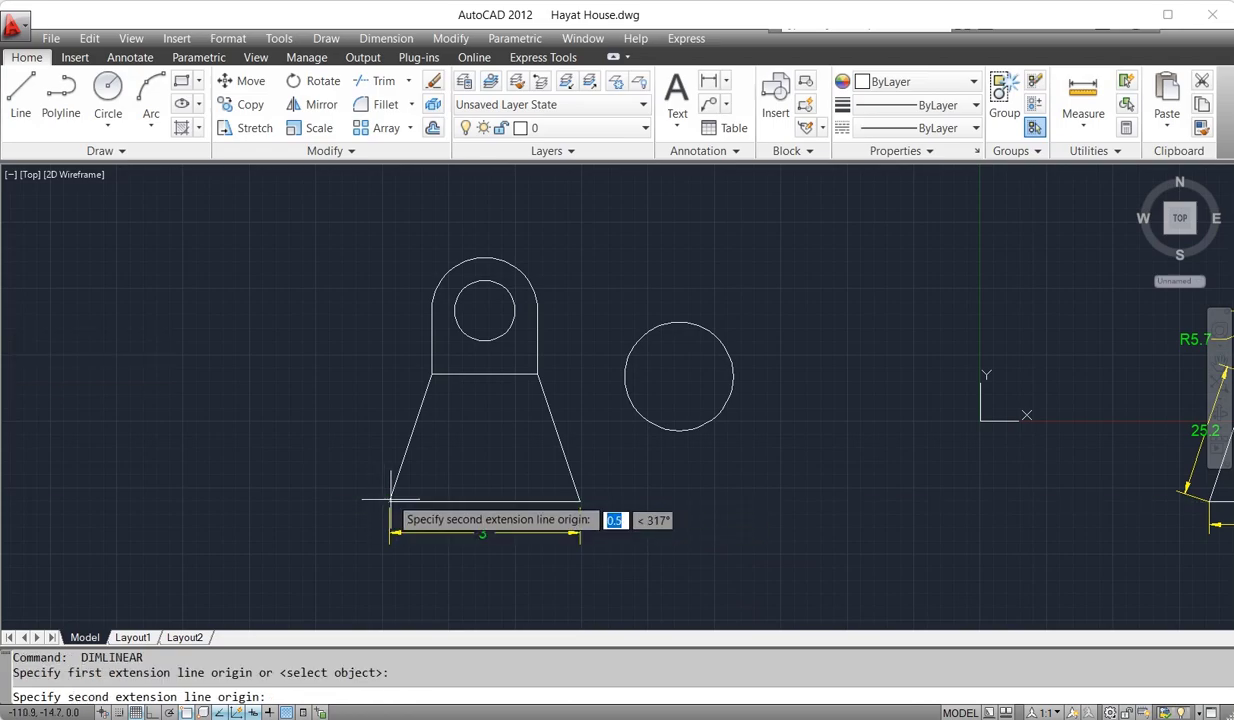
left_click(432, 374)
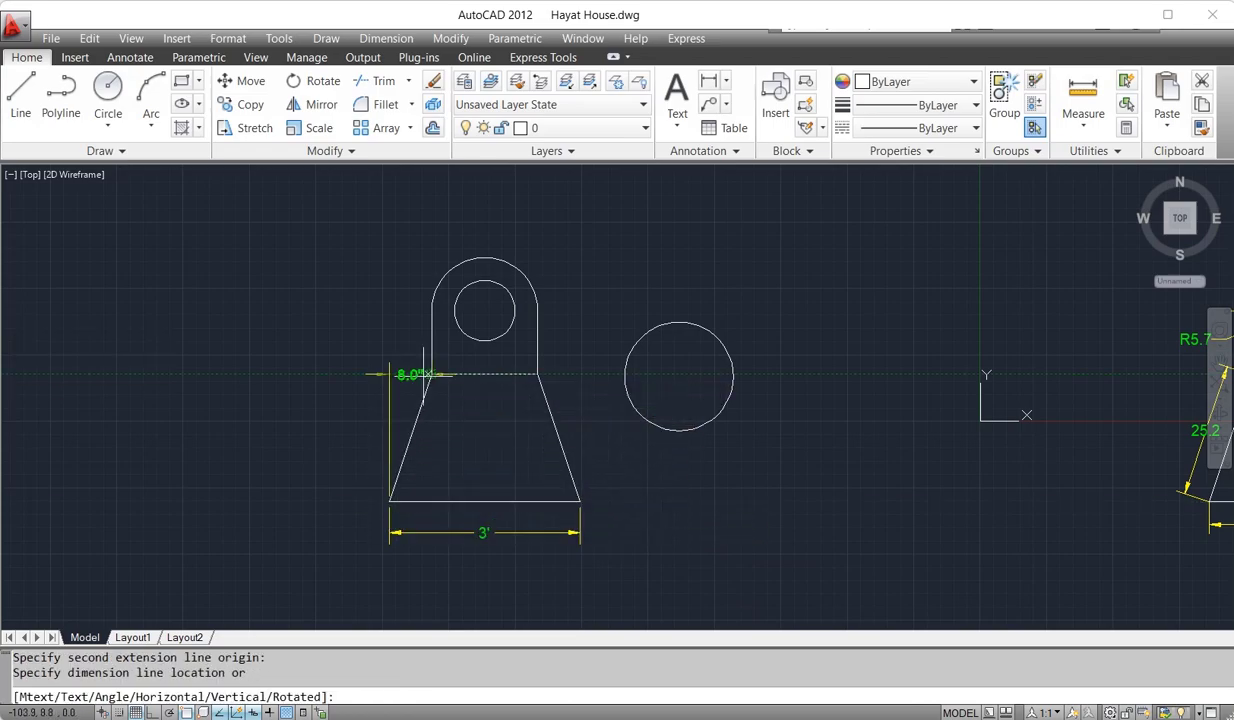
left_click(335, 407)
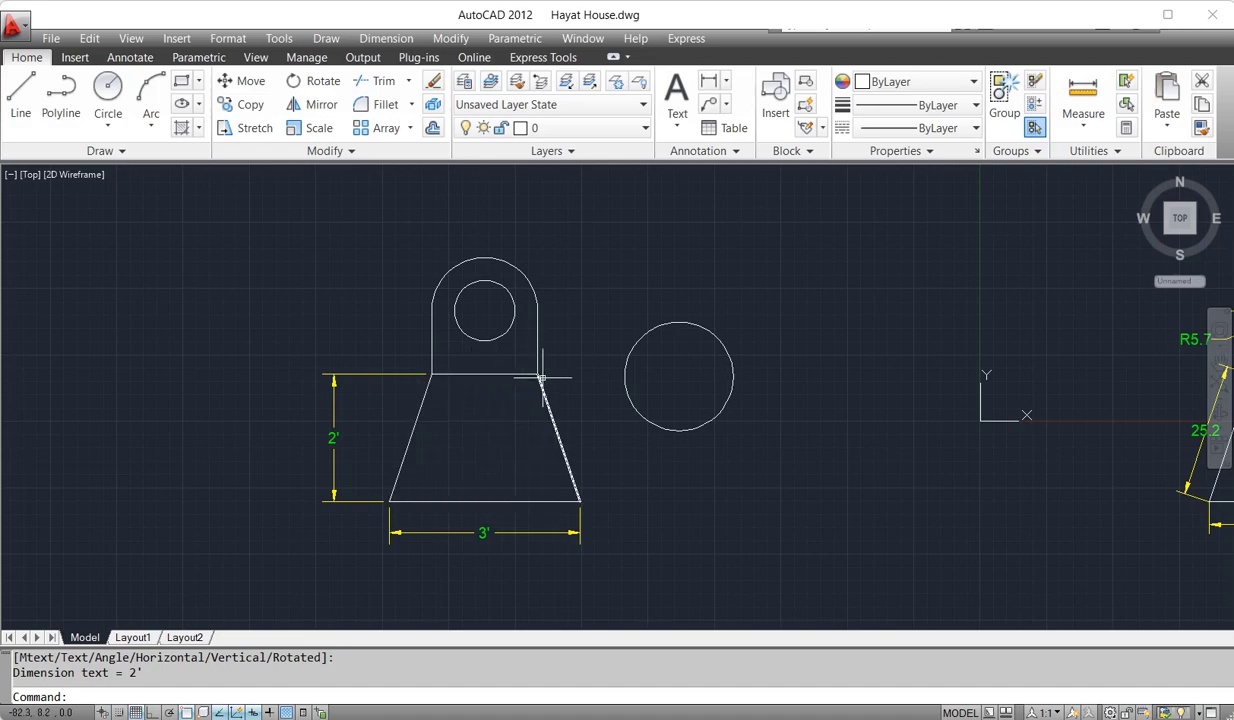
- Add a vertical linear dimension to the figure's right straight edge, between the trapezoid's upper corner and the arc
key("space")
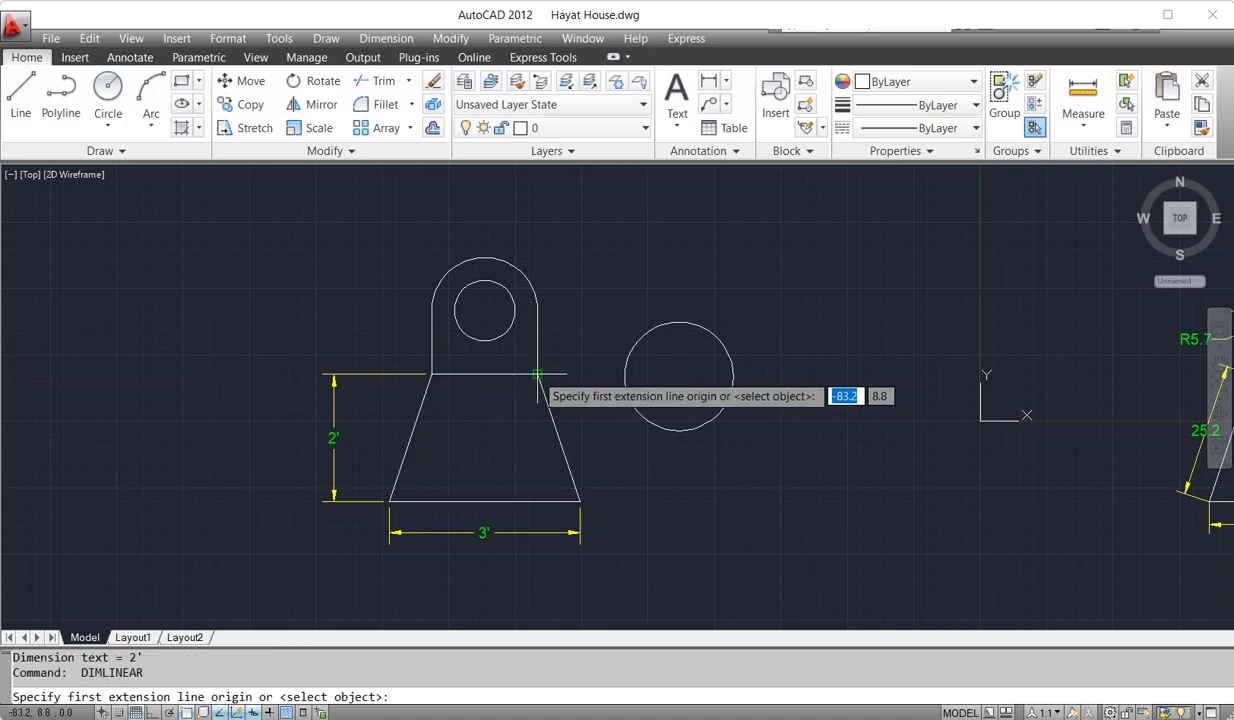
left_click(537, 375)
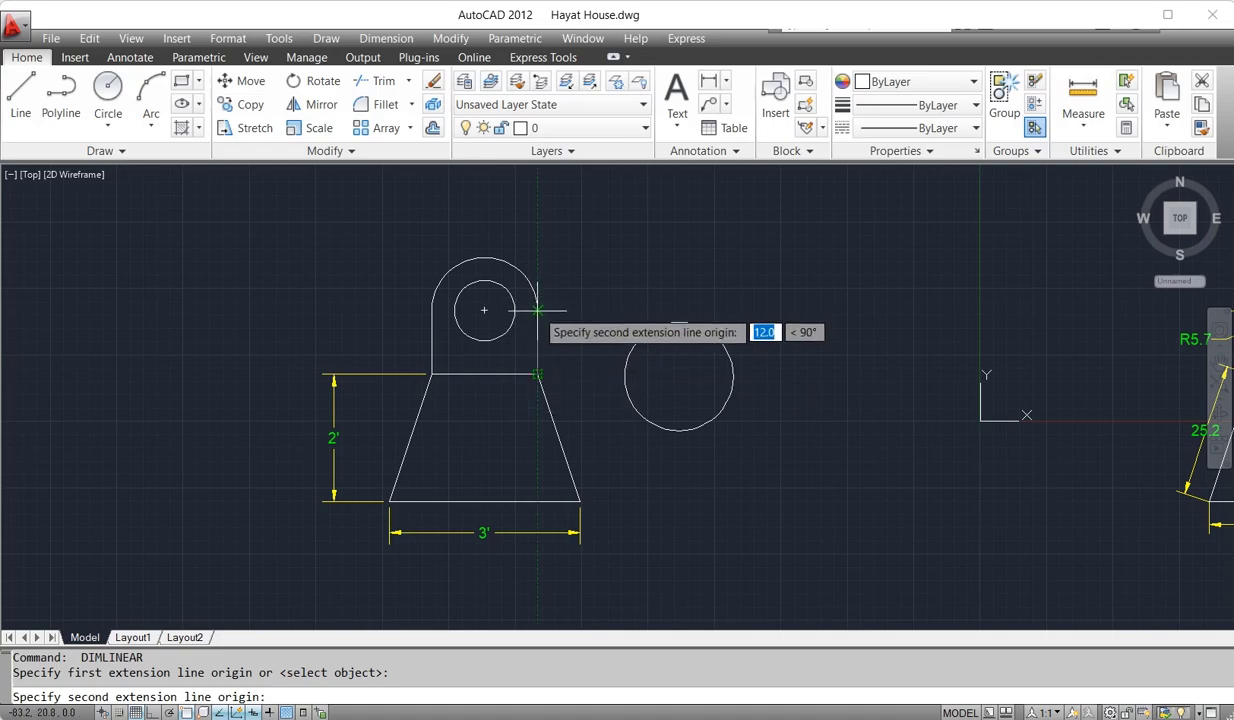
left_click(537, 311)
left_click(578, 342)
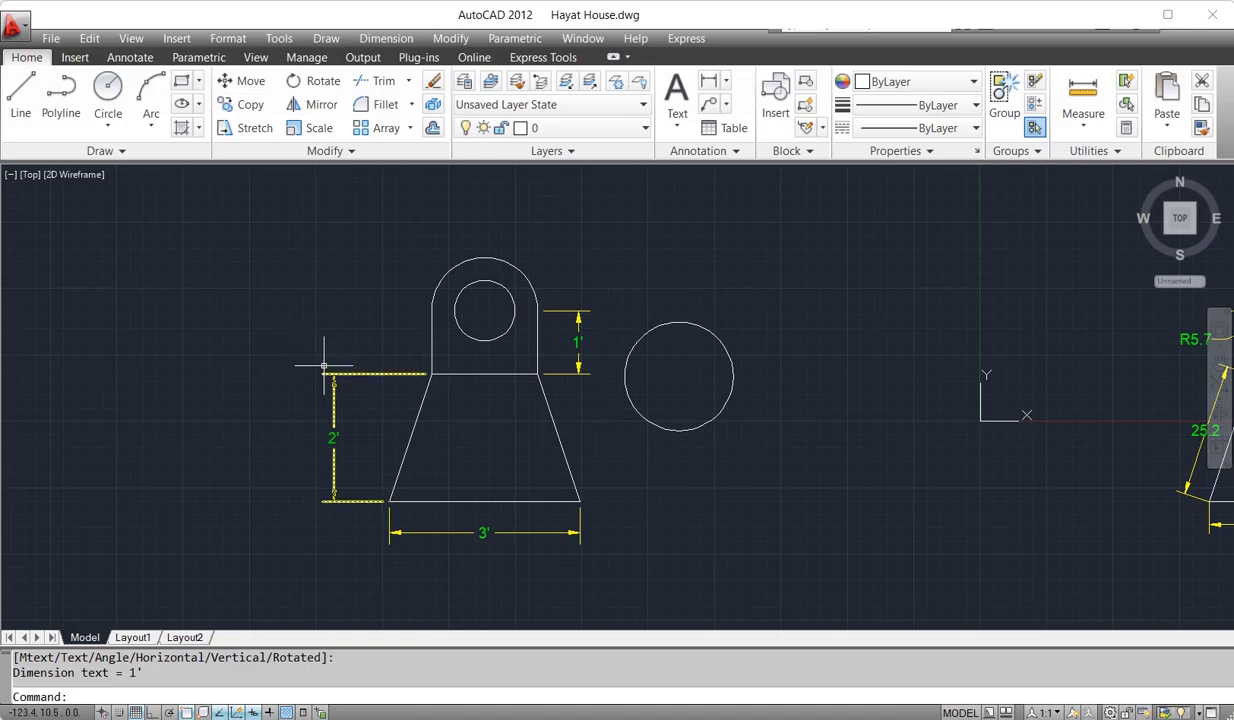
- Erase the vertical linear dimension beside the trapezoid's left sloped side
key("Escape")
left_click(349, 344)
left_click(322, 411)
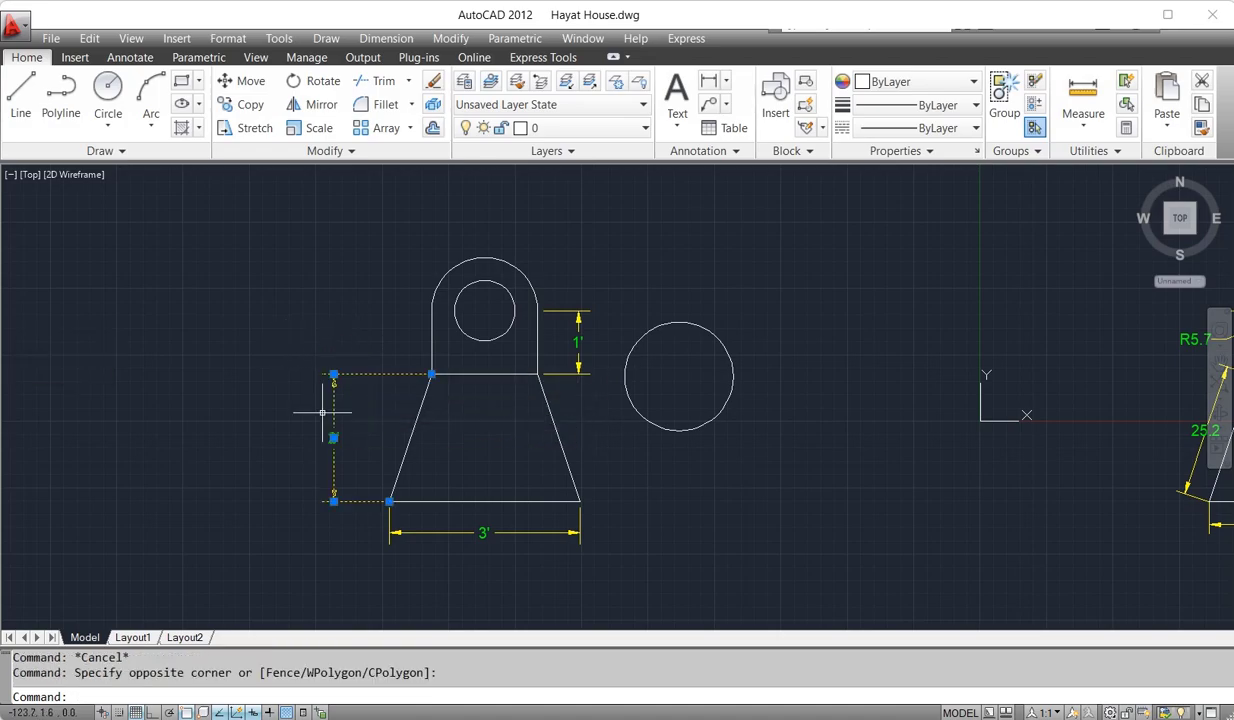
type("e")
key("space")
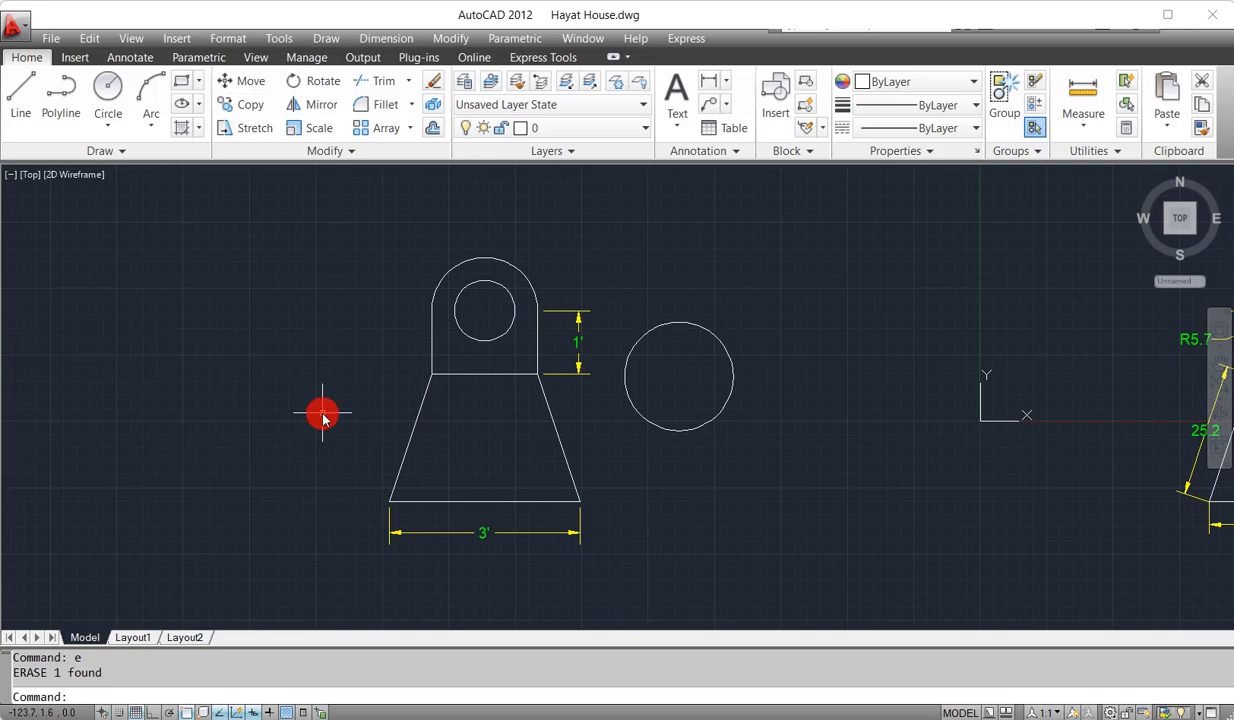
- Add an aligned dimension along the trapezoid's left sloped side, placed outside the figure
type("DAL")
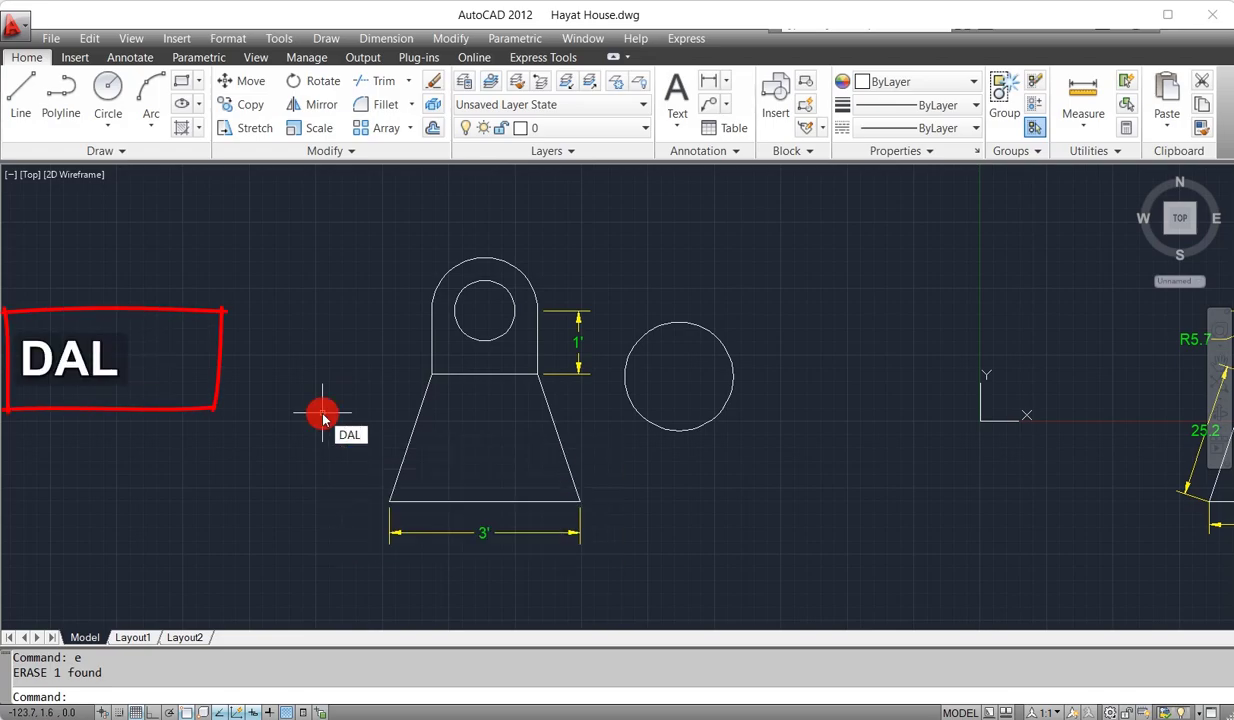
key("space")
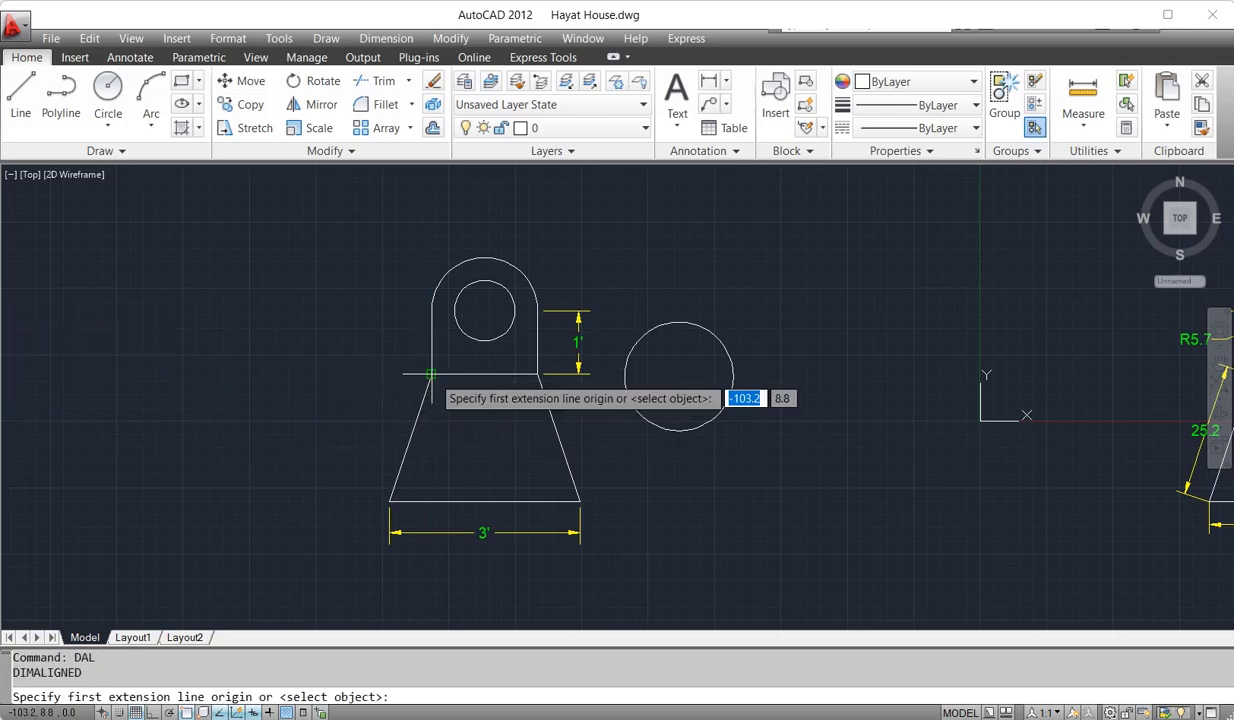
left_click(432, 374)
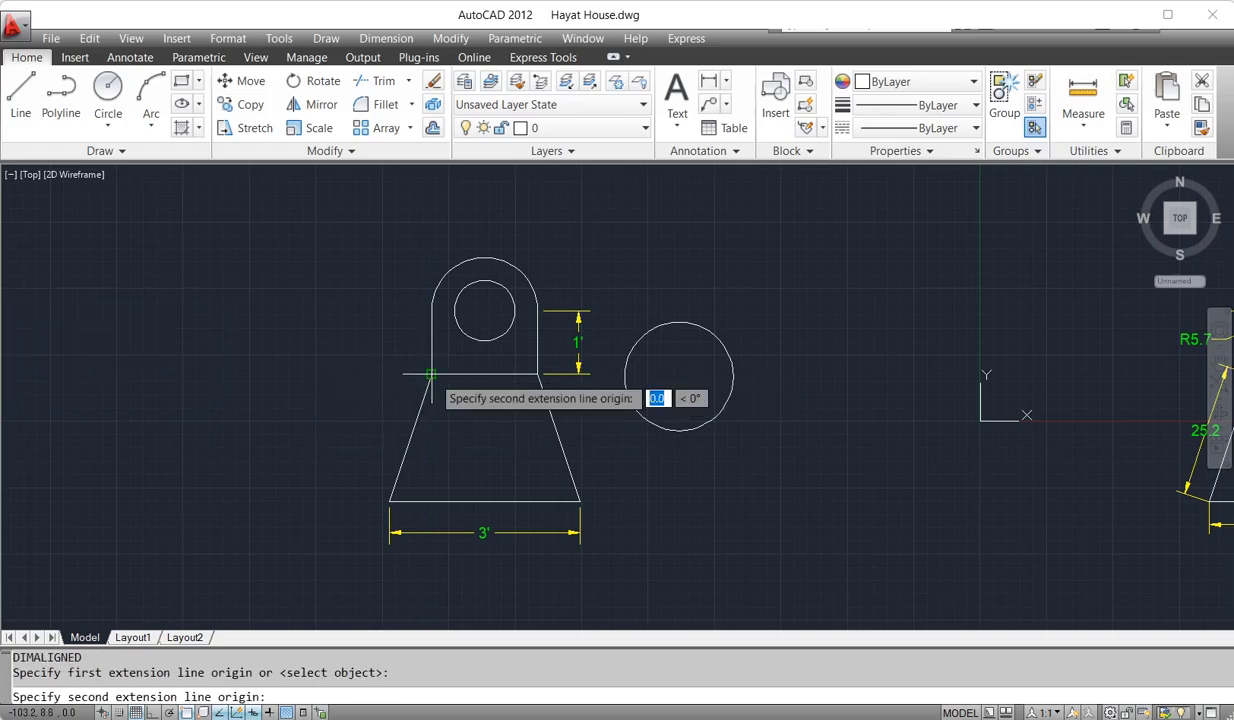
left_click(389, 492)
left_click(352, 485)
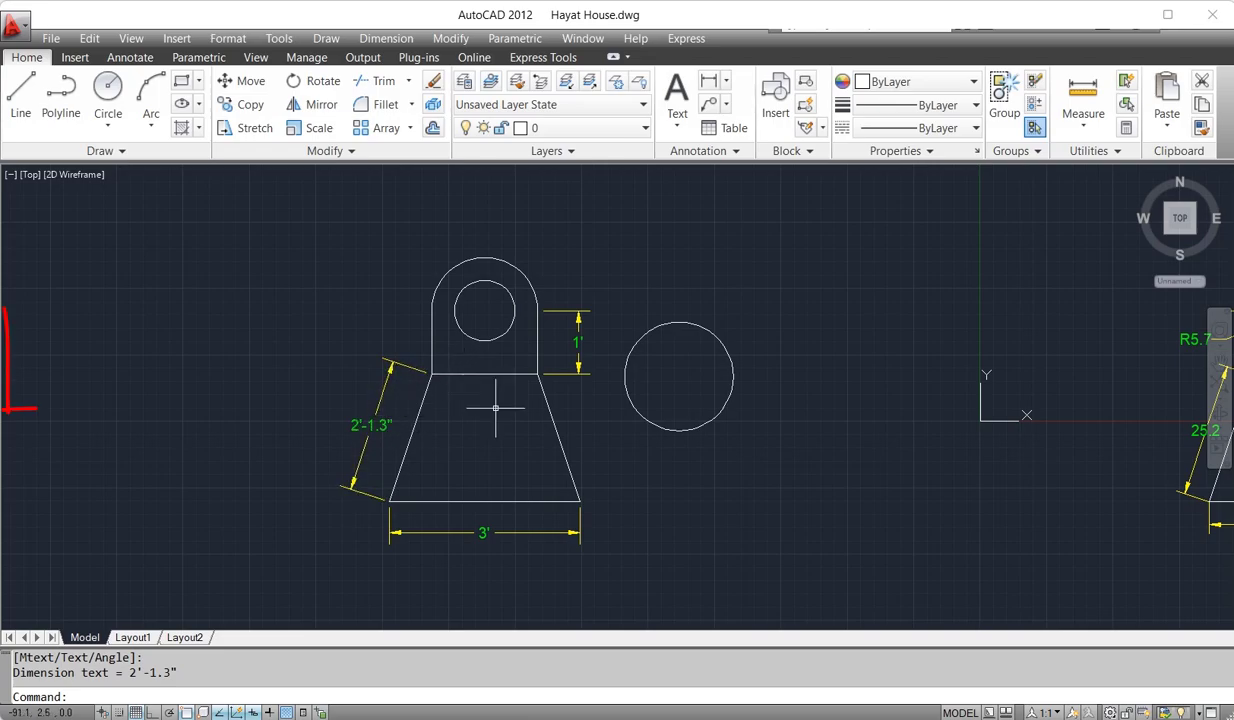
key("Escape")
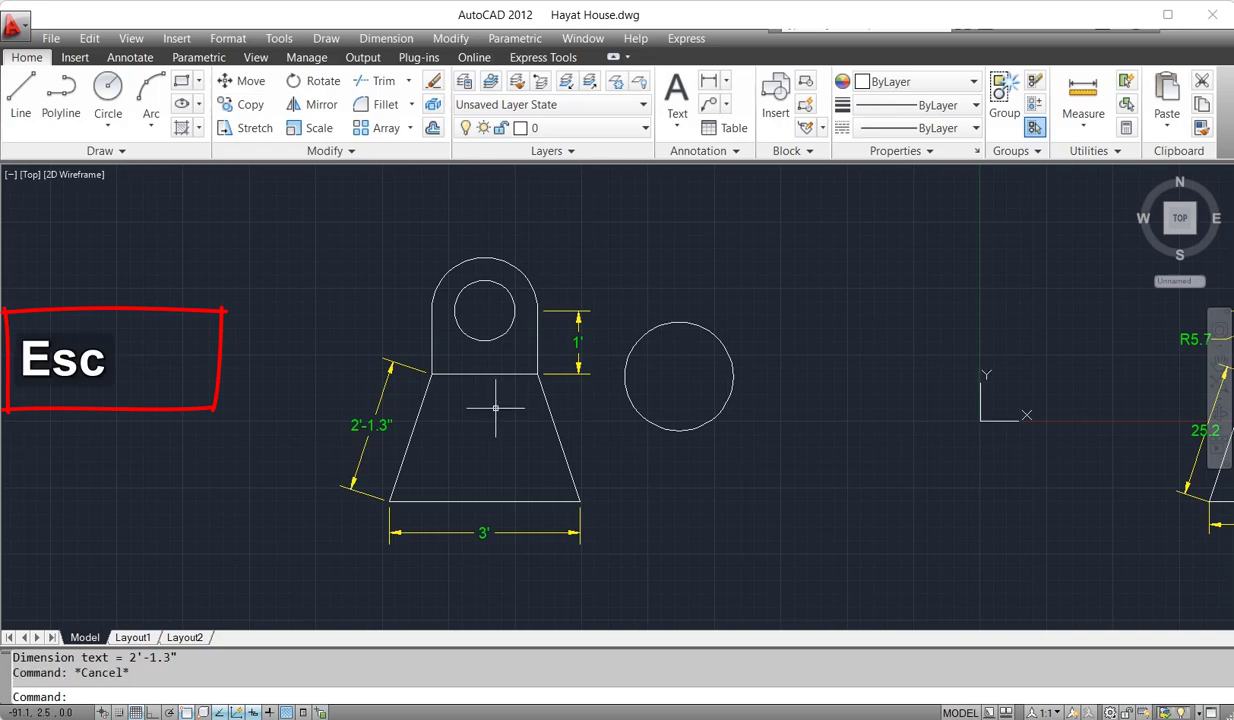
- Add an angular dimension between the trapezoid's upper edge and its right sloped side, placed inside the trapezoid
type("D")
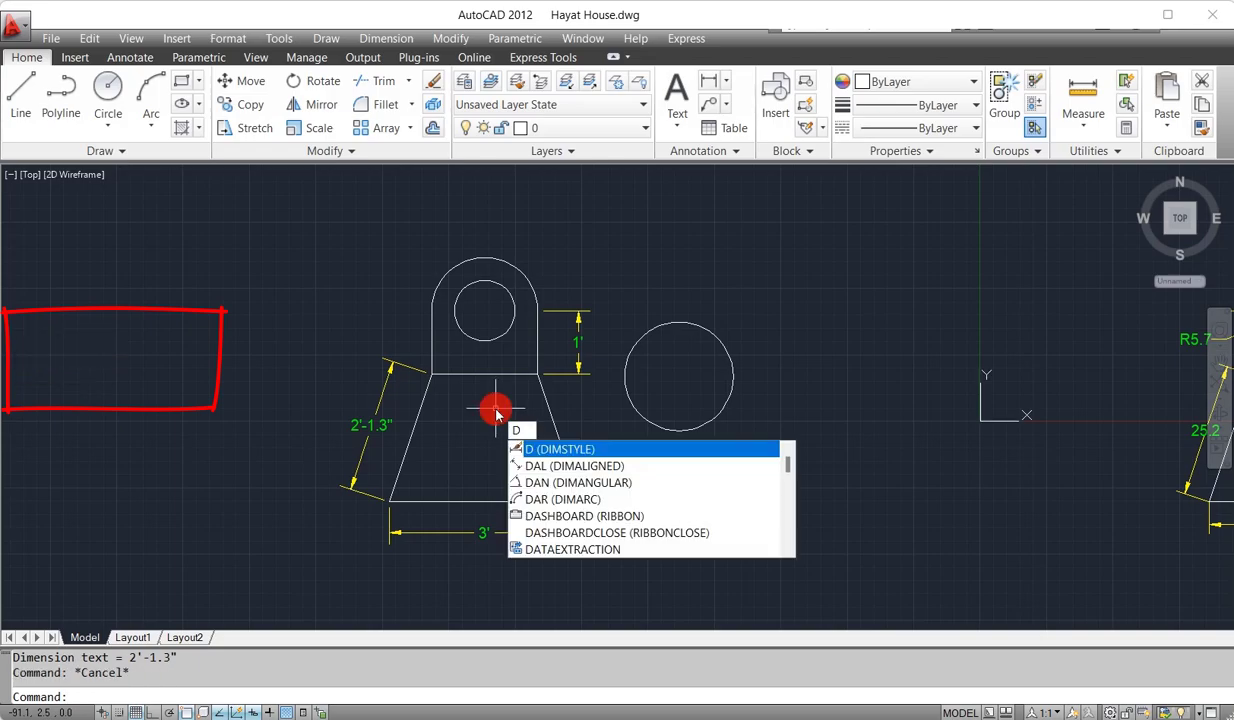
type("AN")
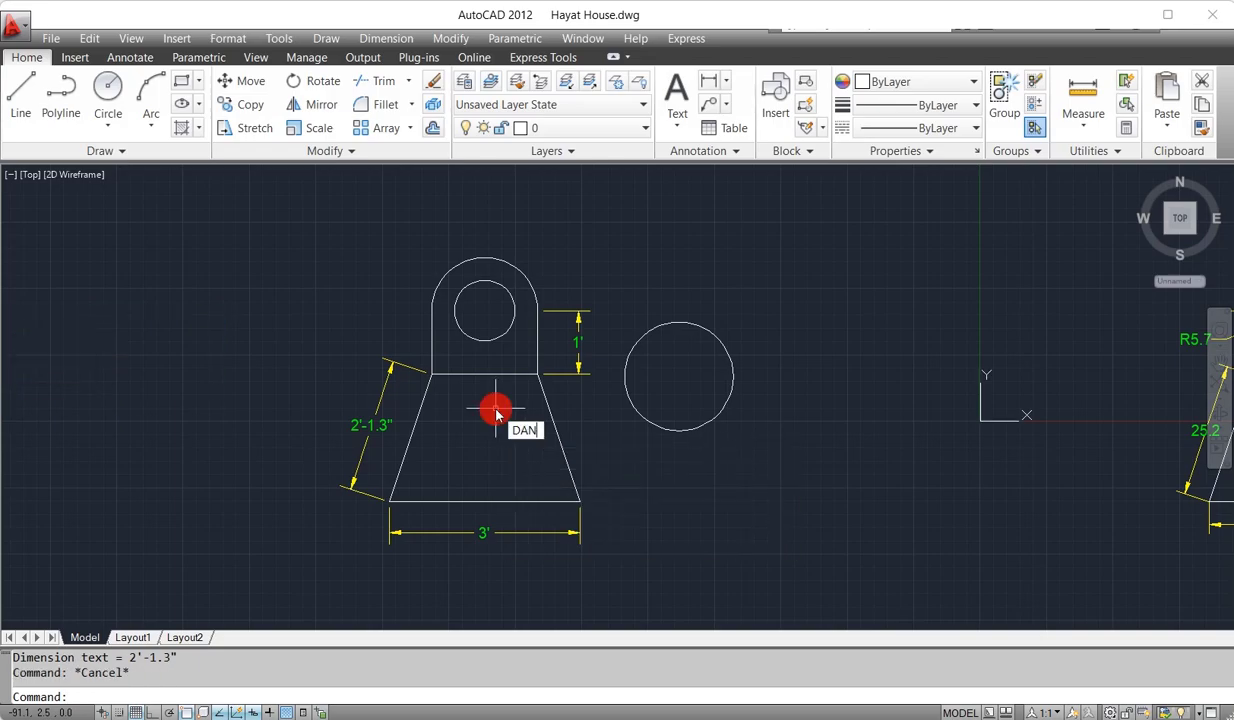
key("space")
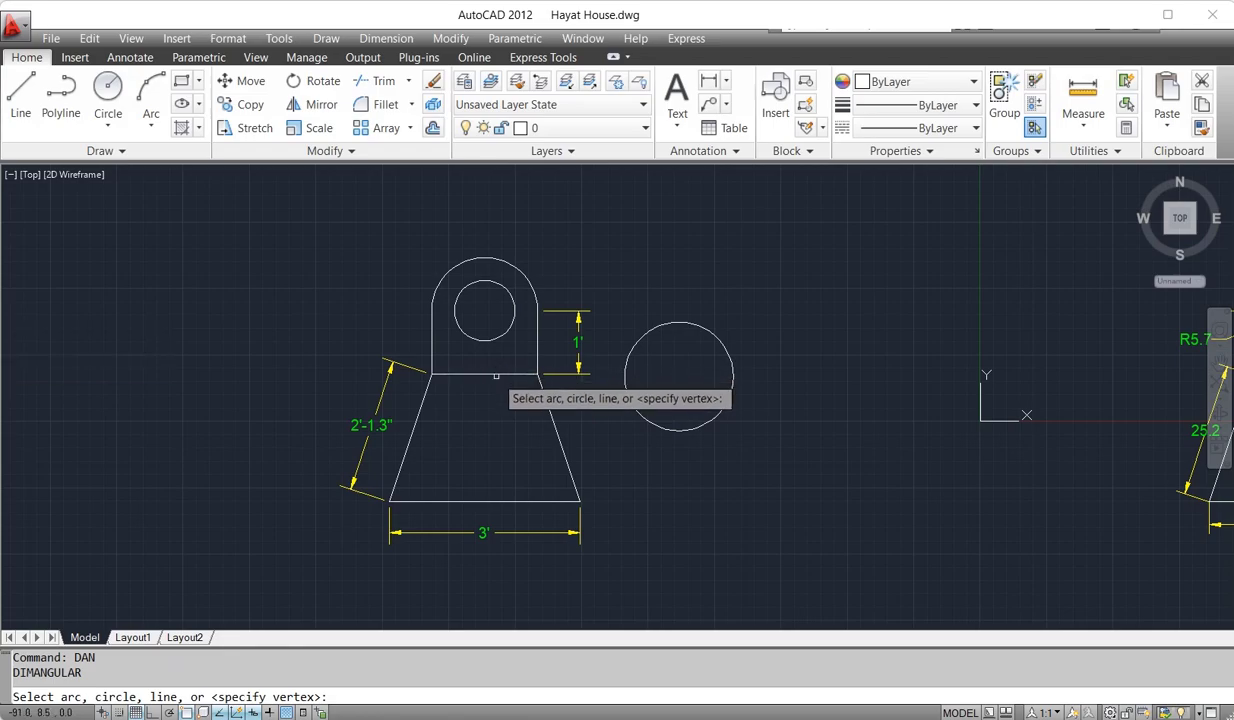
left_click(488, 373)
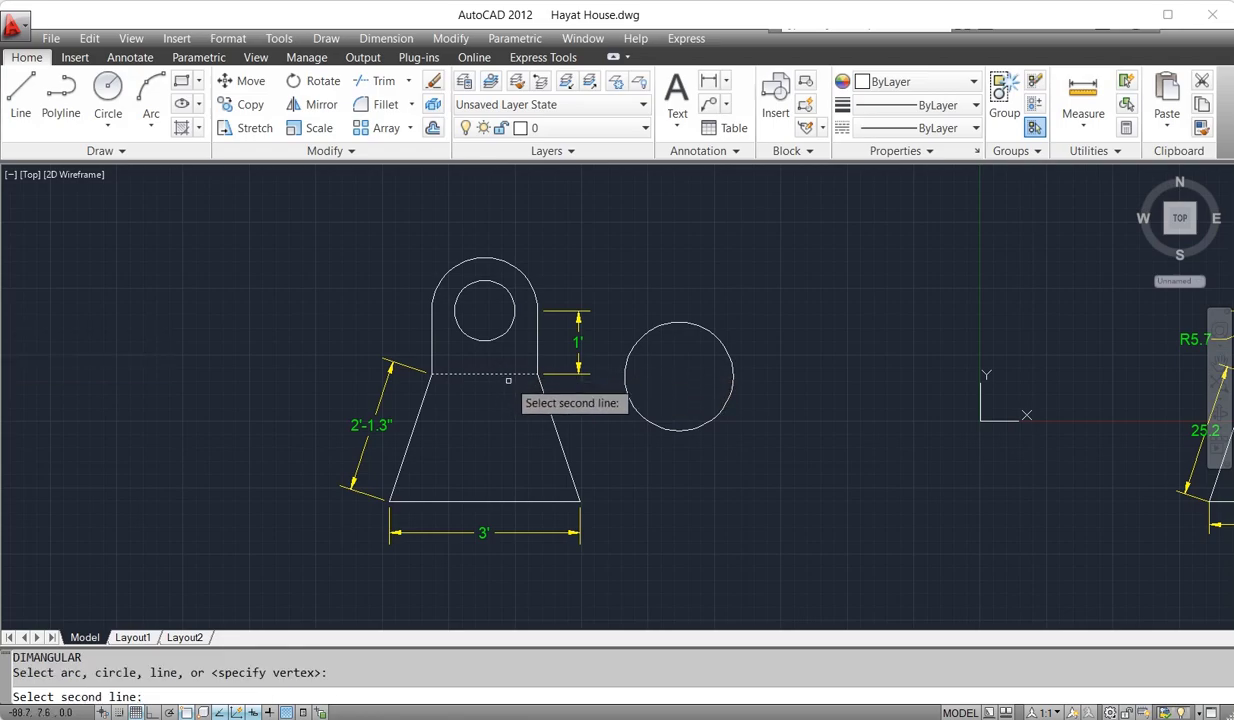
left_click(546, 404)
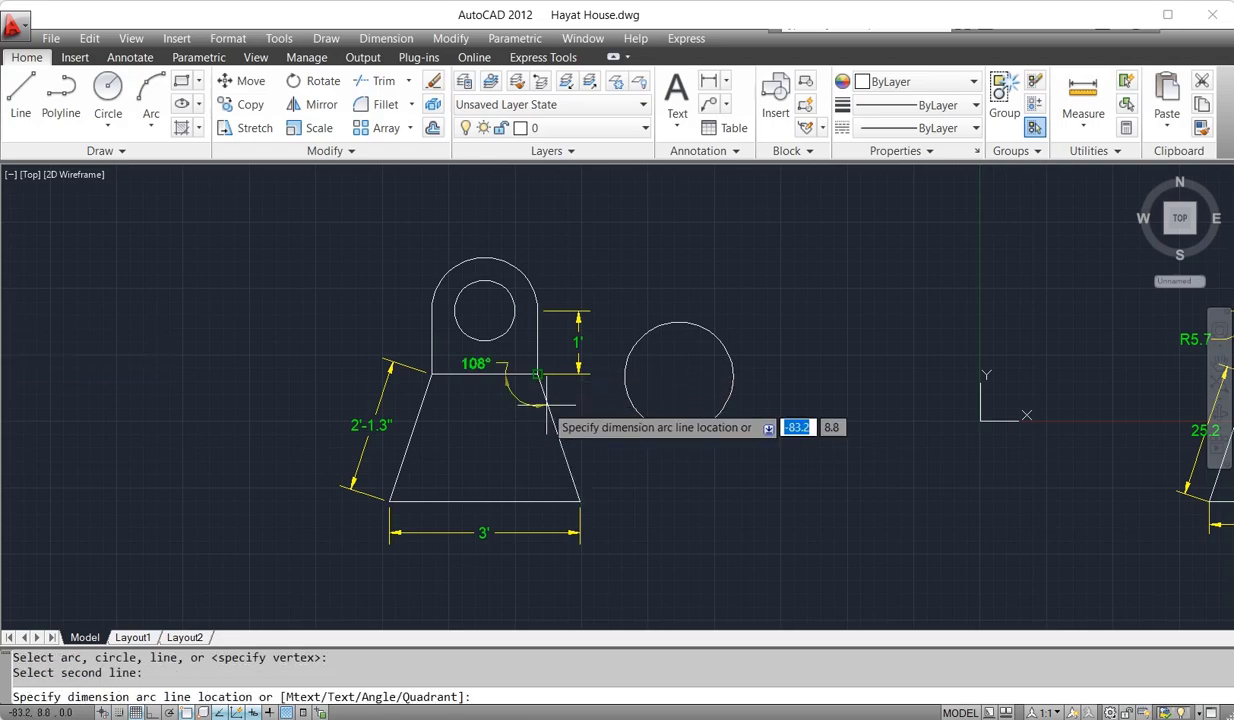
left_click(509, 417)
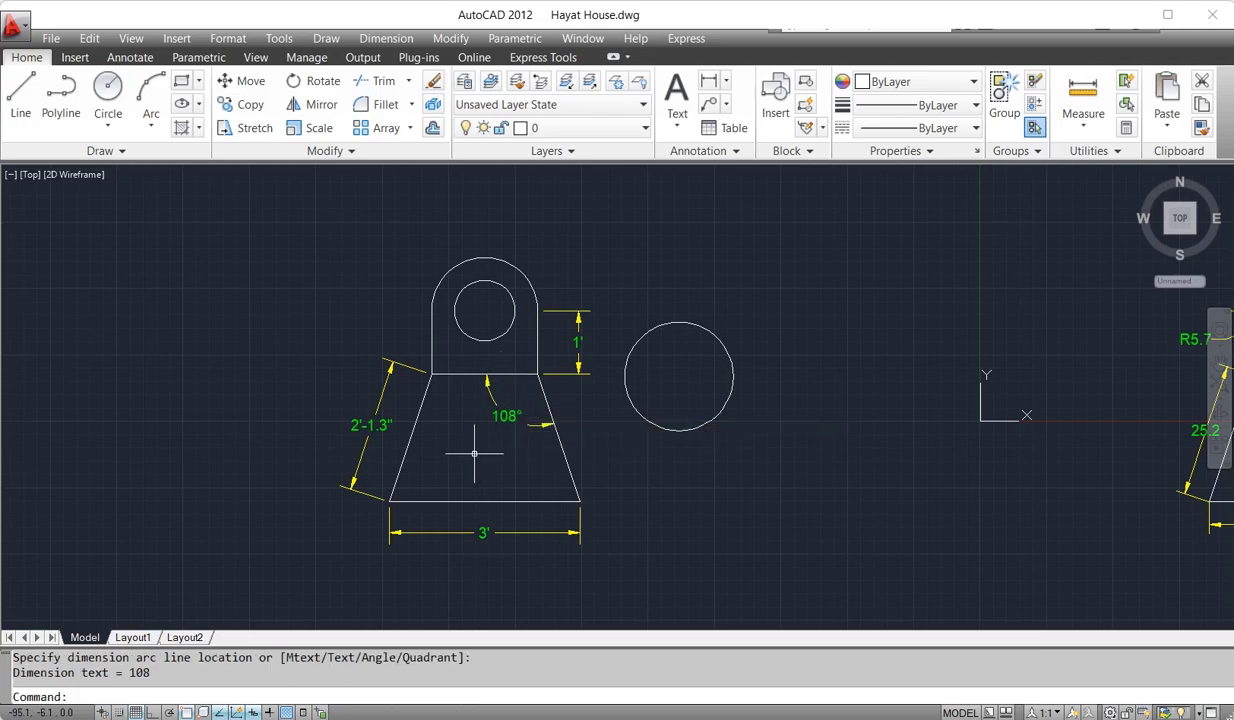
- Add an angular dimension between the trapezoid's left sloped side and its base, placed inside the trapezoid
key("space")
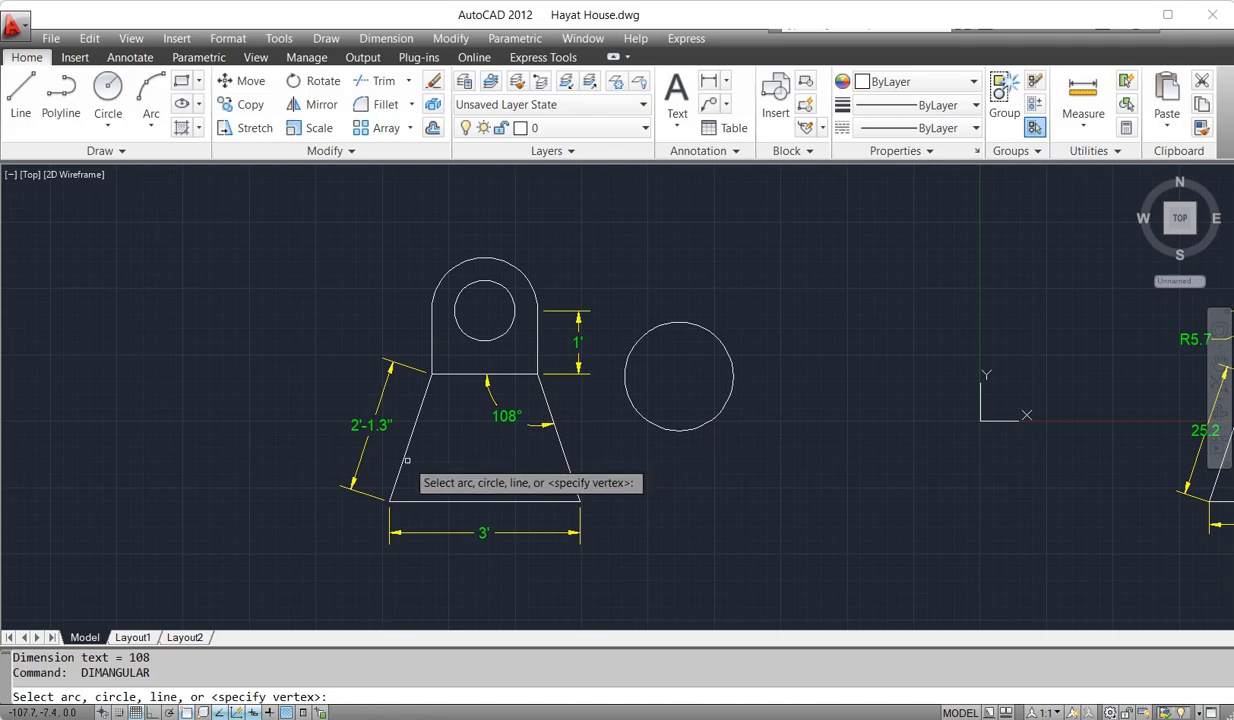
left_click(403, 462)
left_click(425, 500)
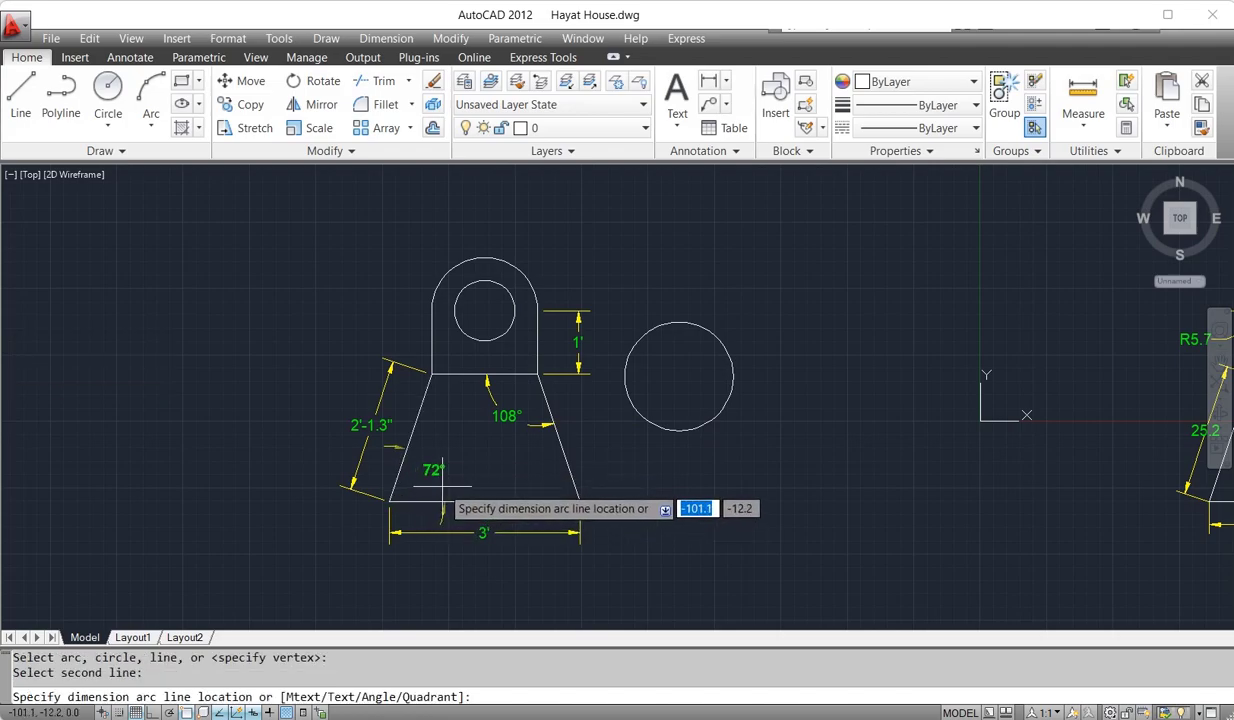
left_click(446, 458)
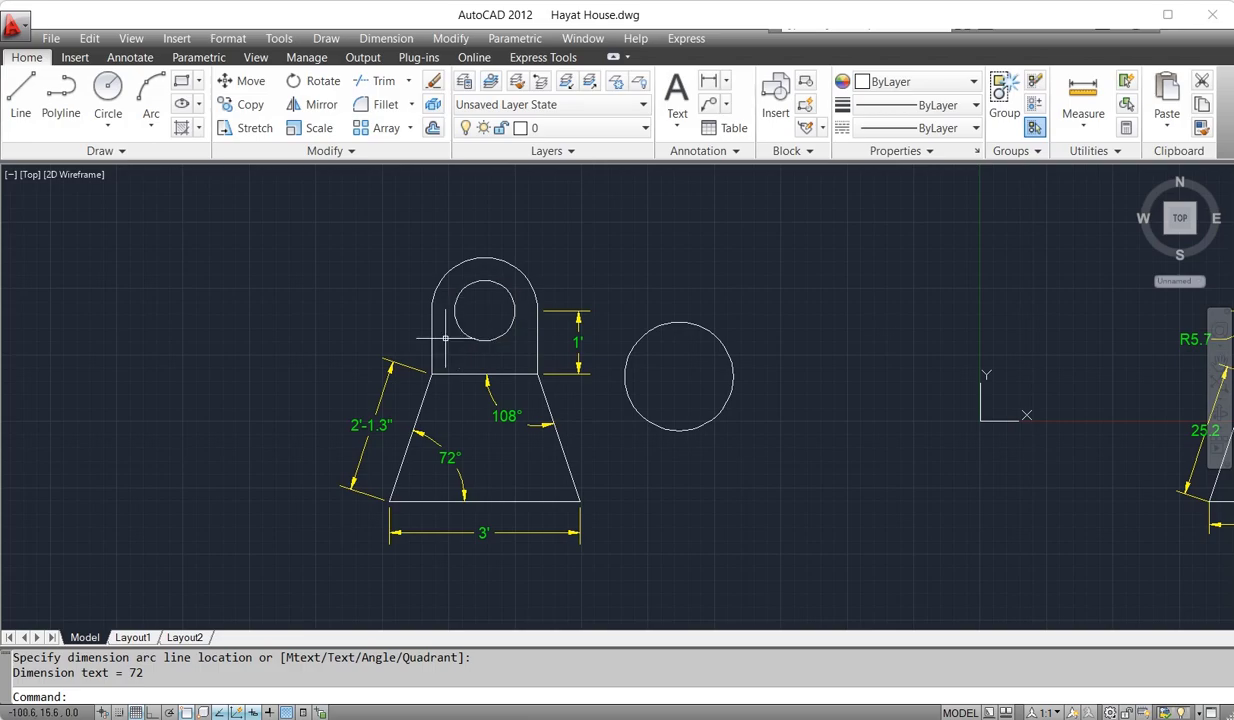
key("Escape")
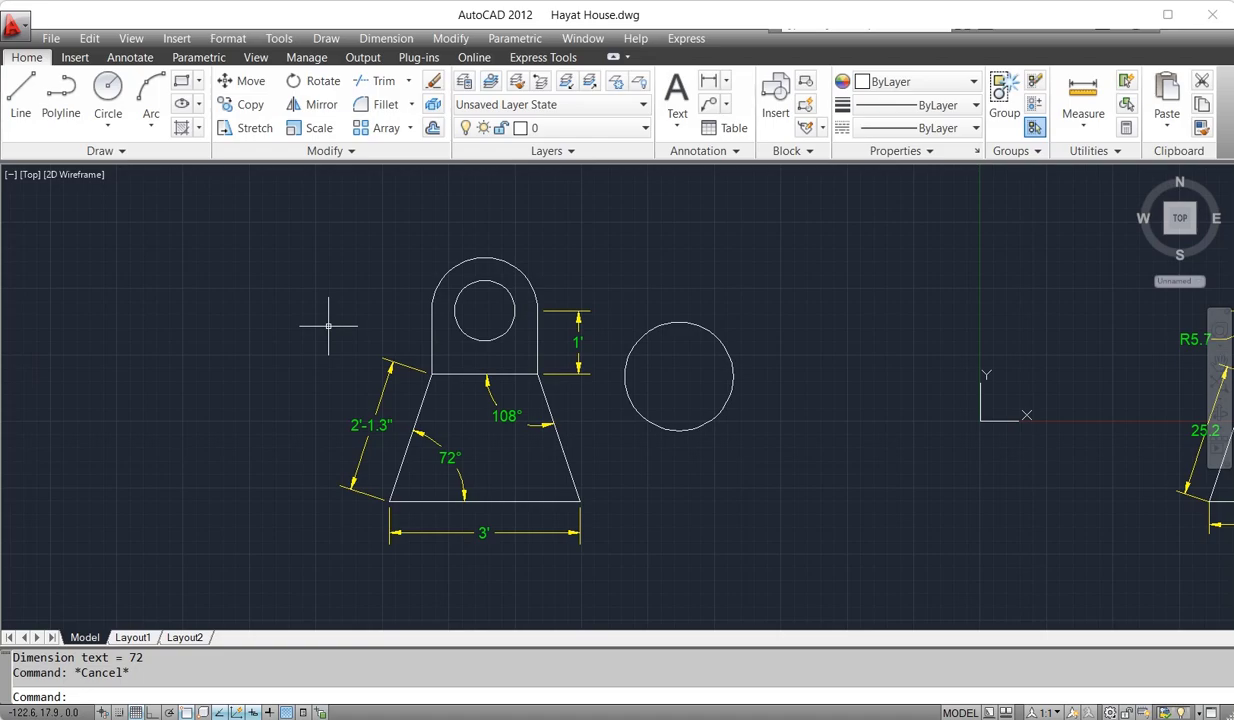
- Add a radius dimension to the small circle inside the arch, with its text outside the figure on the left
left_click(328, 327)
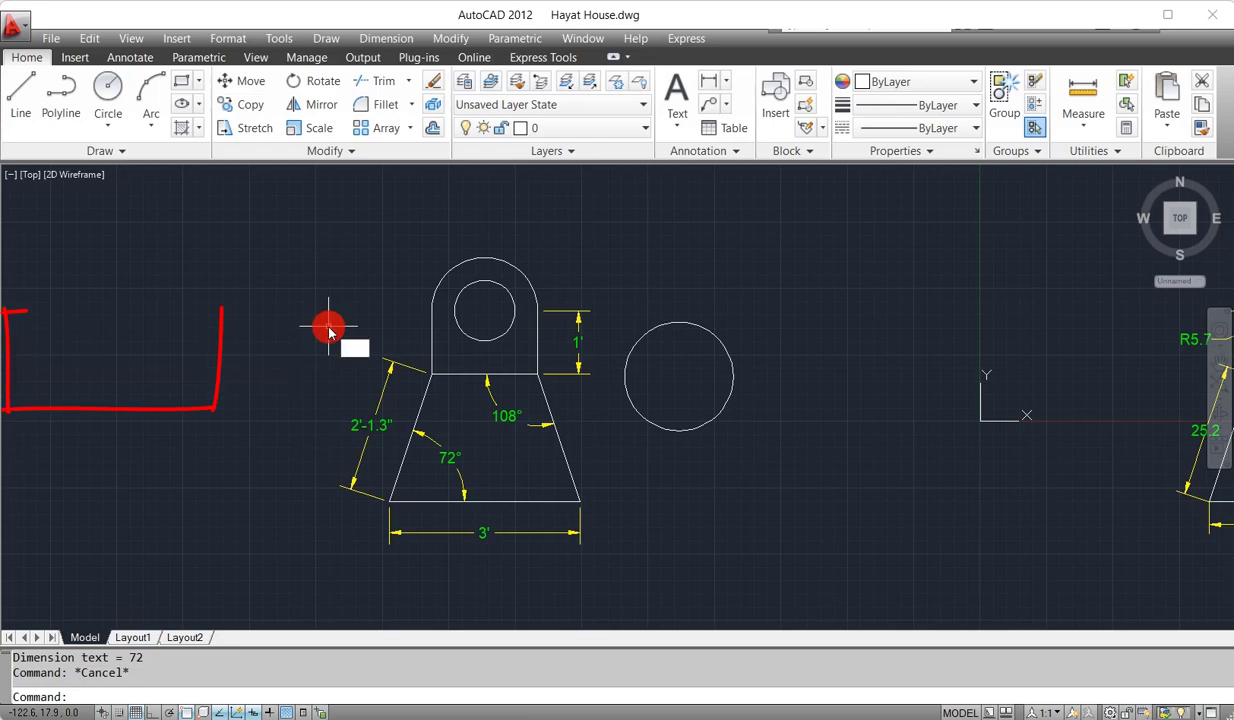
type("DRa")
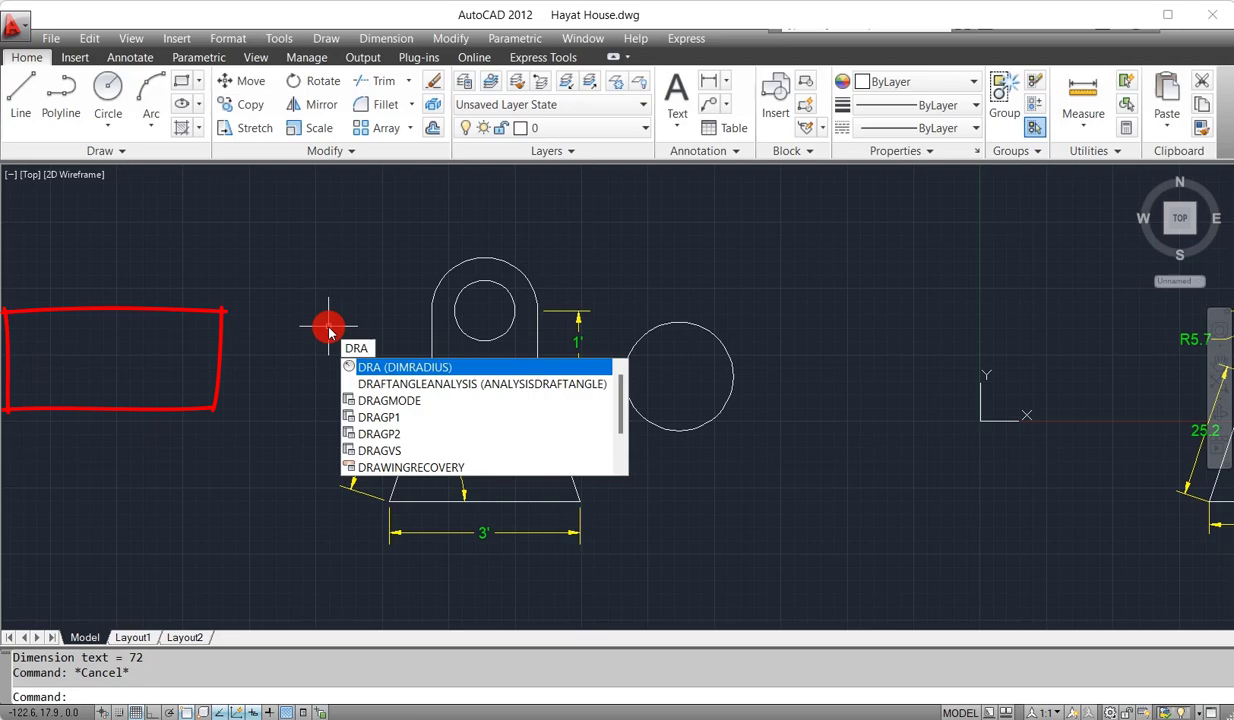
key("space")
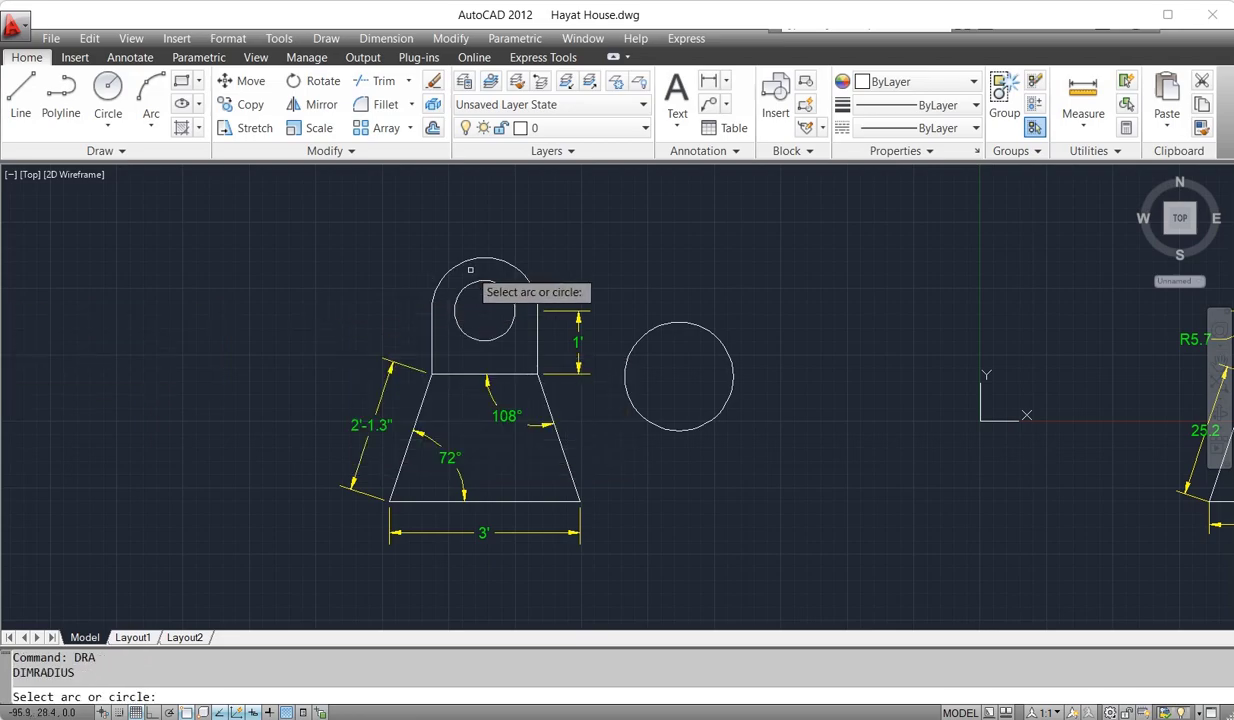
left_click(467, 284)
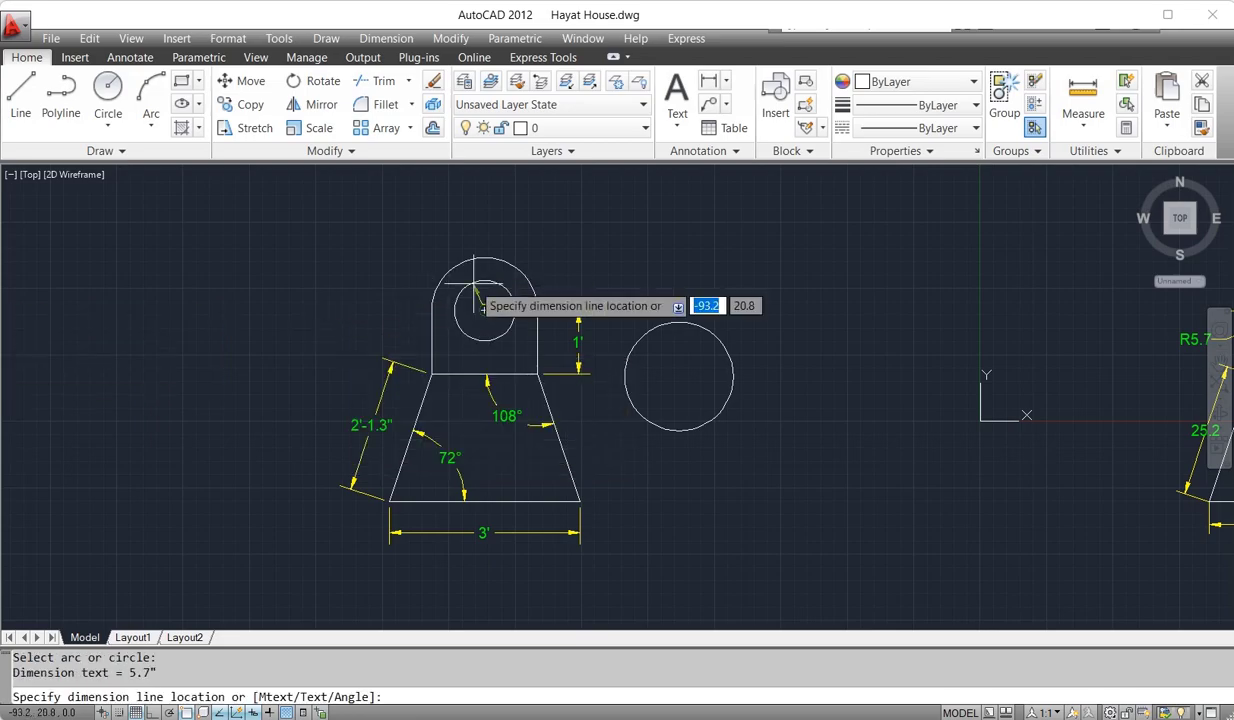
left_click(383, 297)
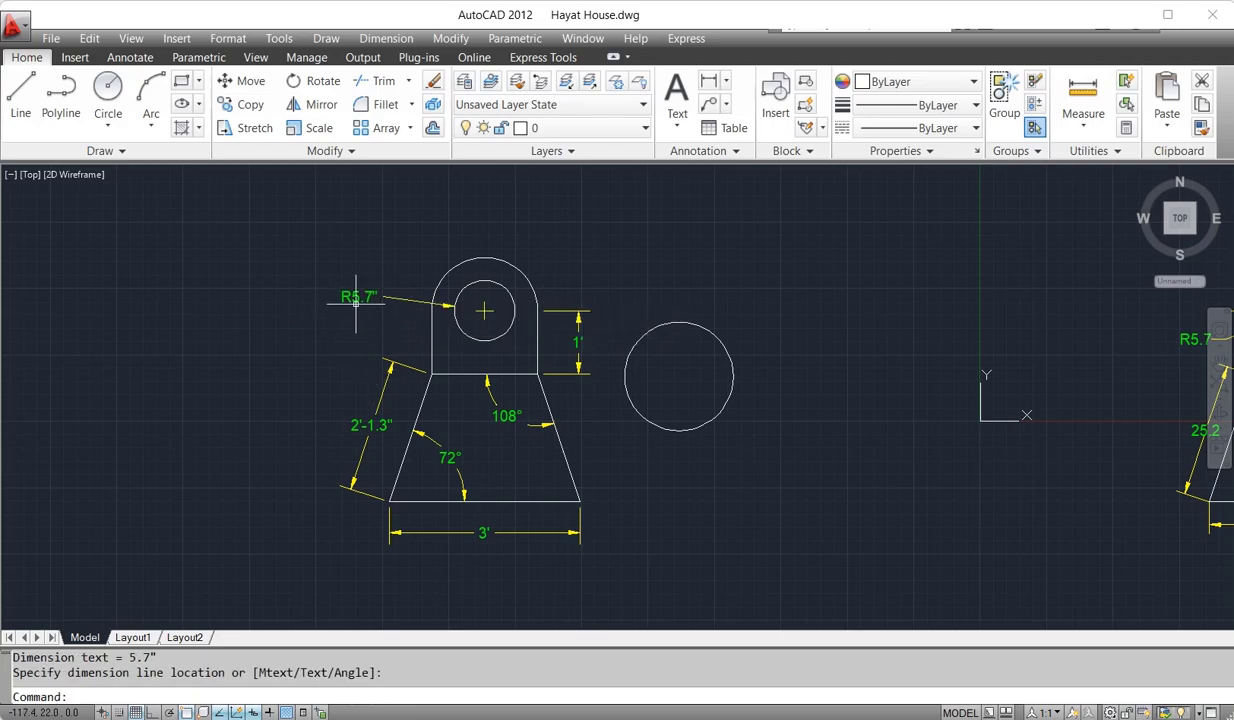
scroll(350, 290, "up", 6)
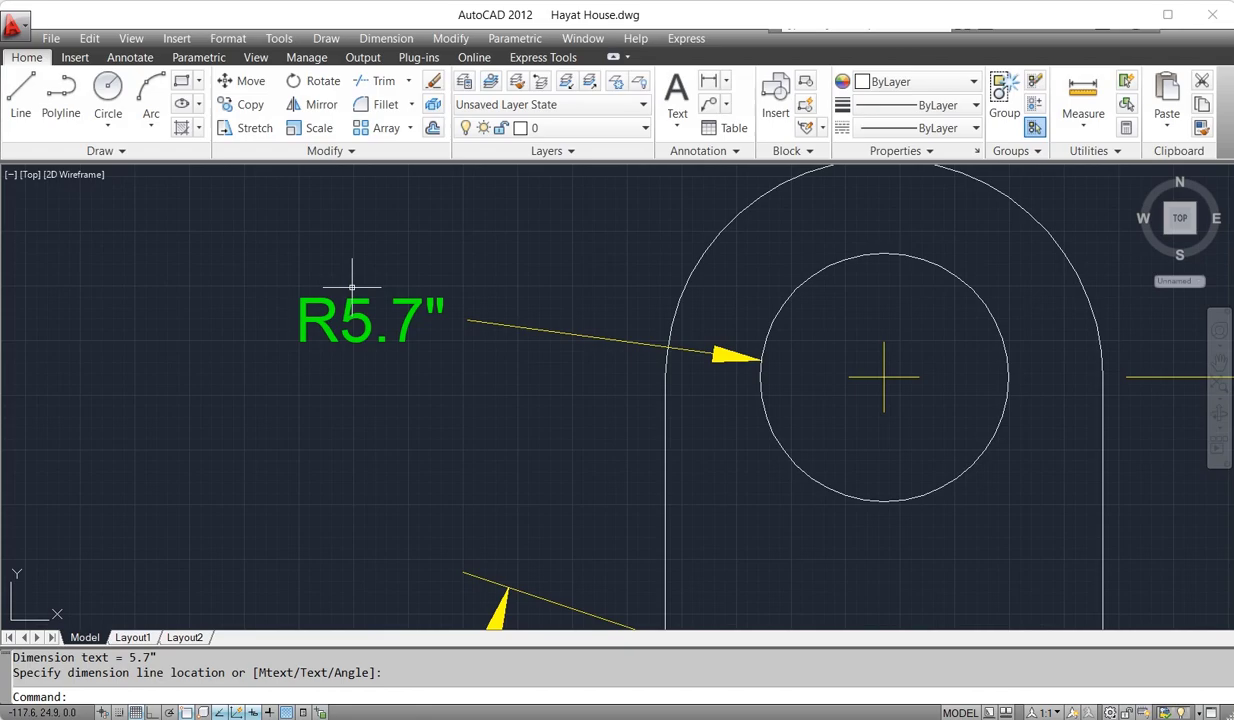
scroll(352, 287, "down", 3)
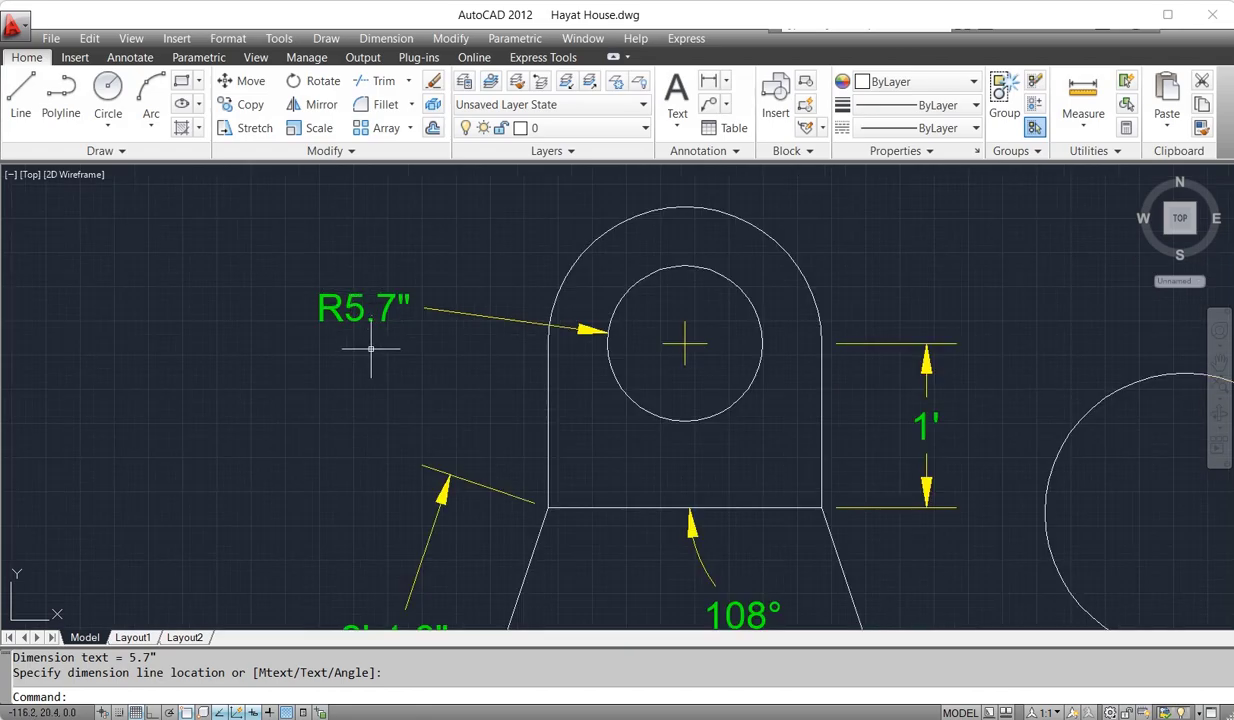
scroll(366, 349, "down", 2)
key("Escape")
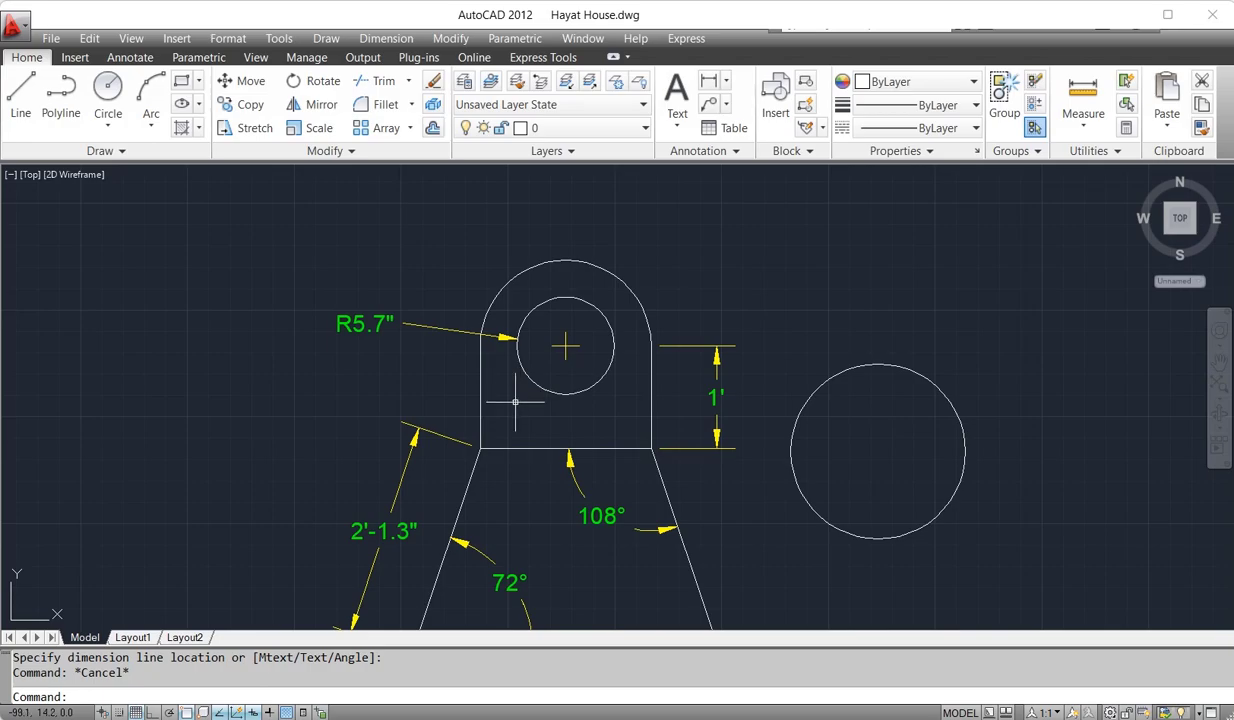
- Add a diameter dimension to the small circle inside the arch, with its text below the radius dimension
type("DDI")
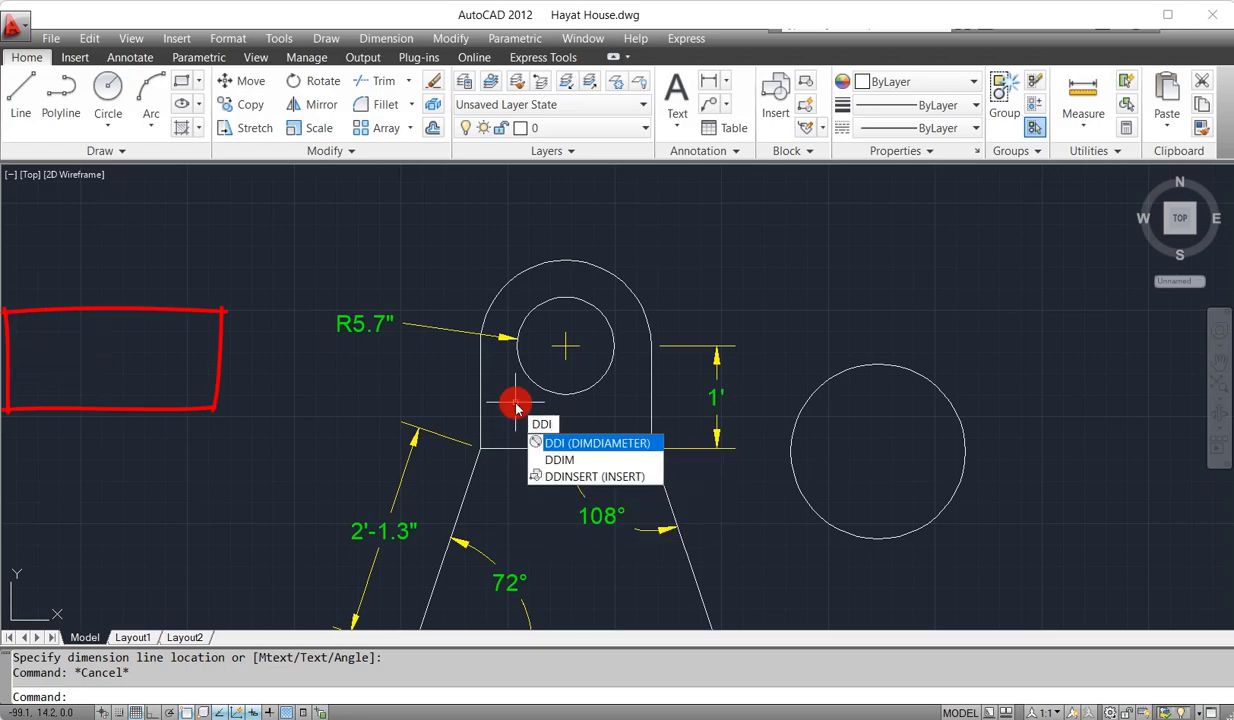
key("space")
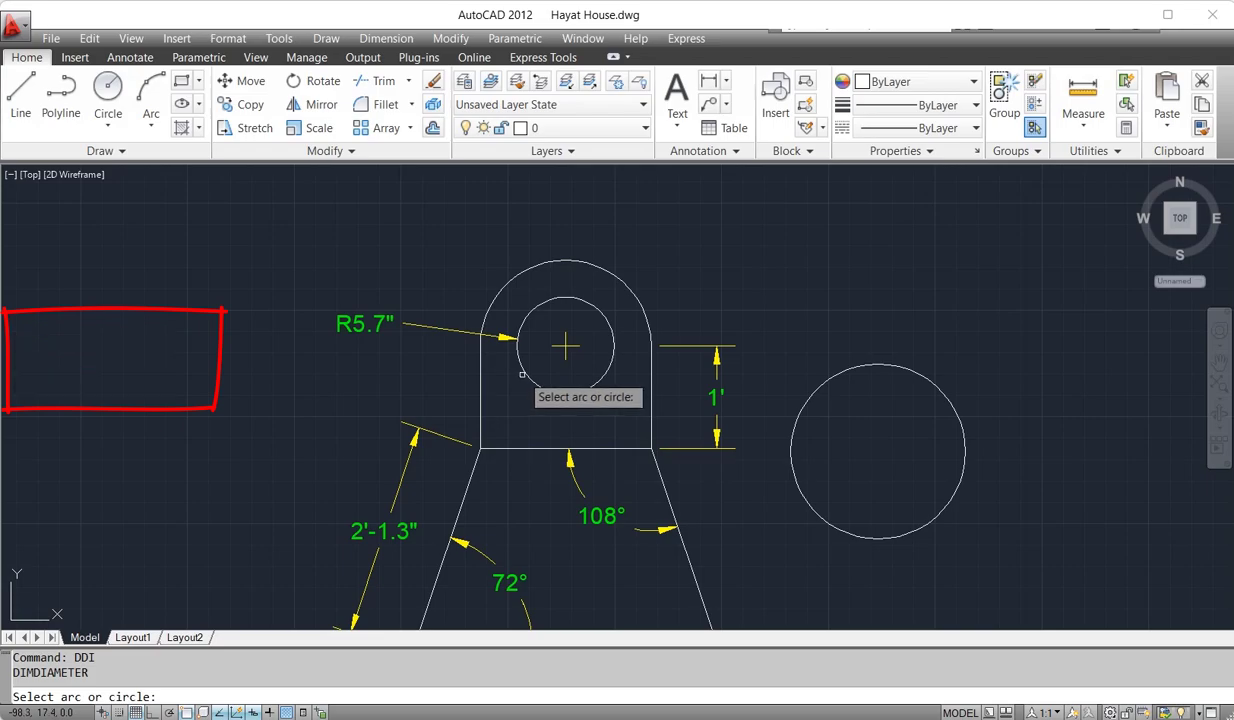
left_click(524, 372)
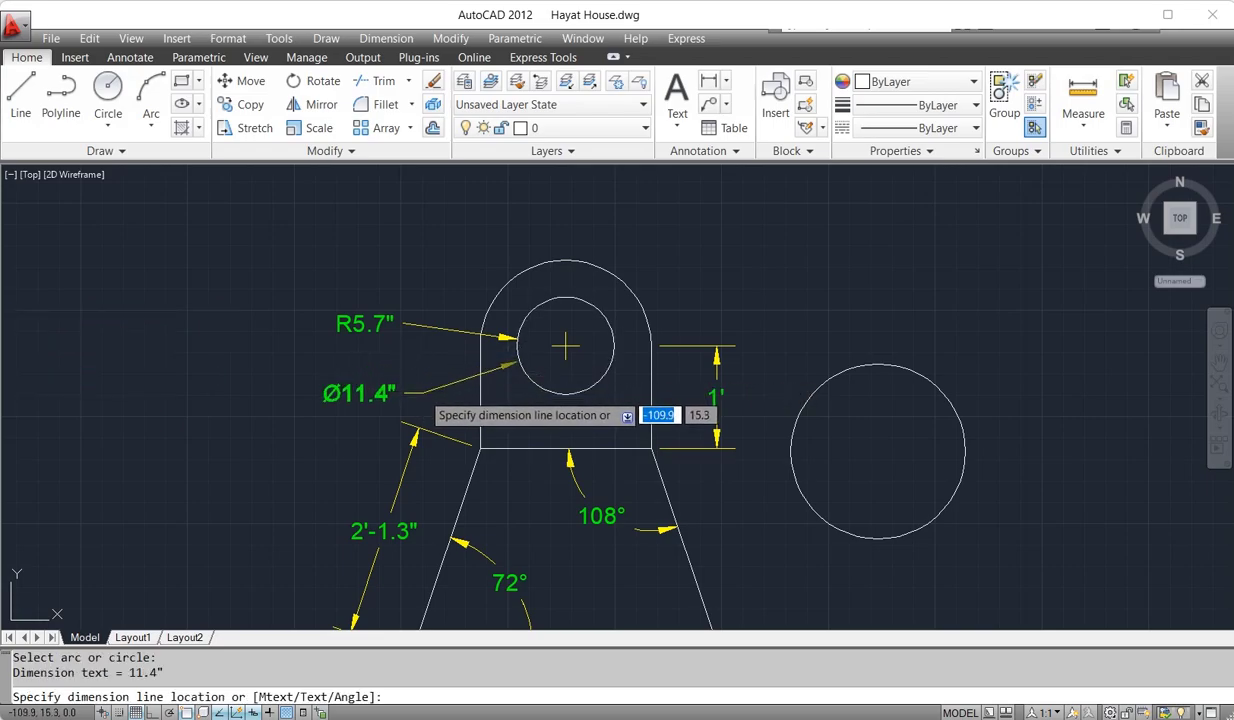
left_click(423, 382)
- Examine the diameter and radius dimension texts of the small circle up close and compare their symbols
scroll(332, 403, "up", 3)
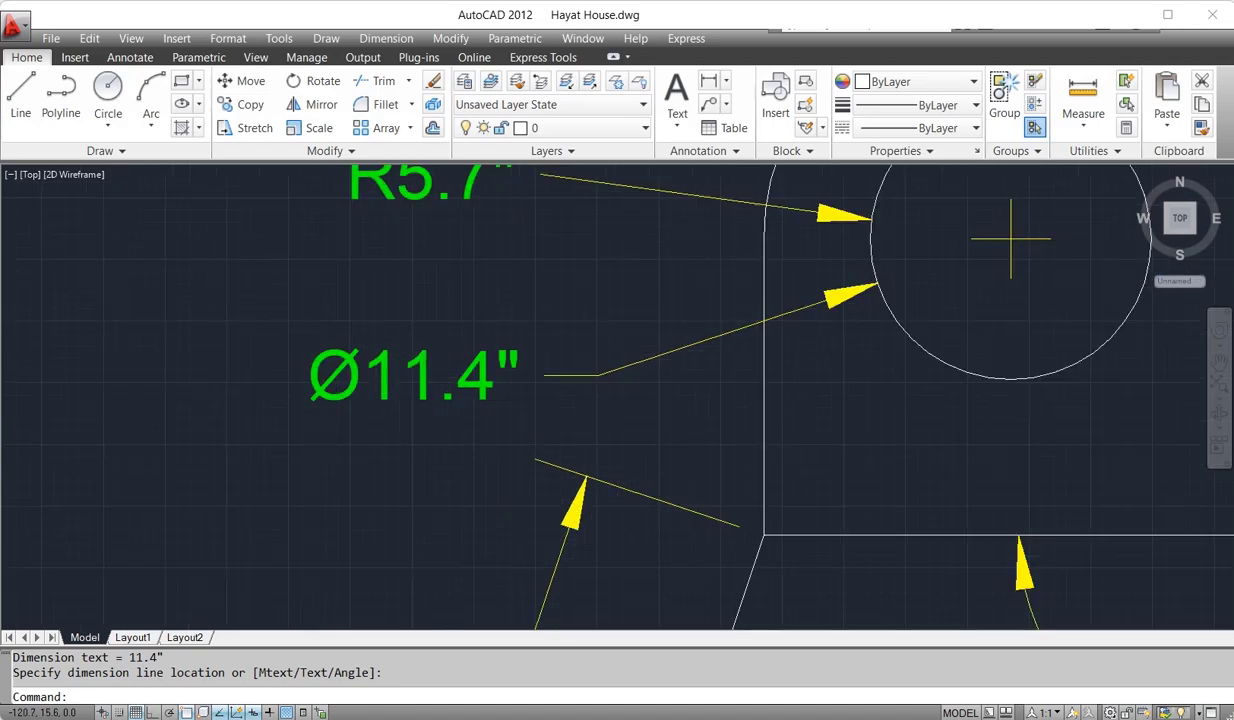
scroll(338, 363, "up", 2)
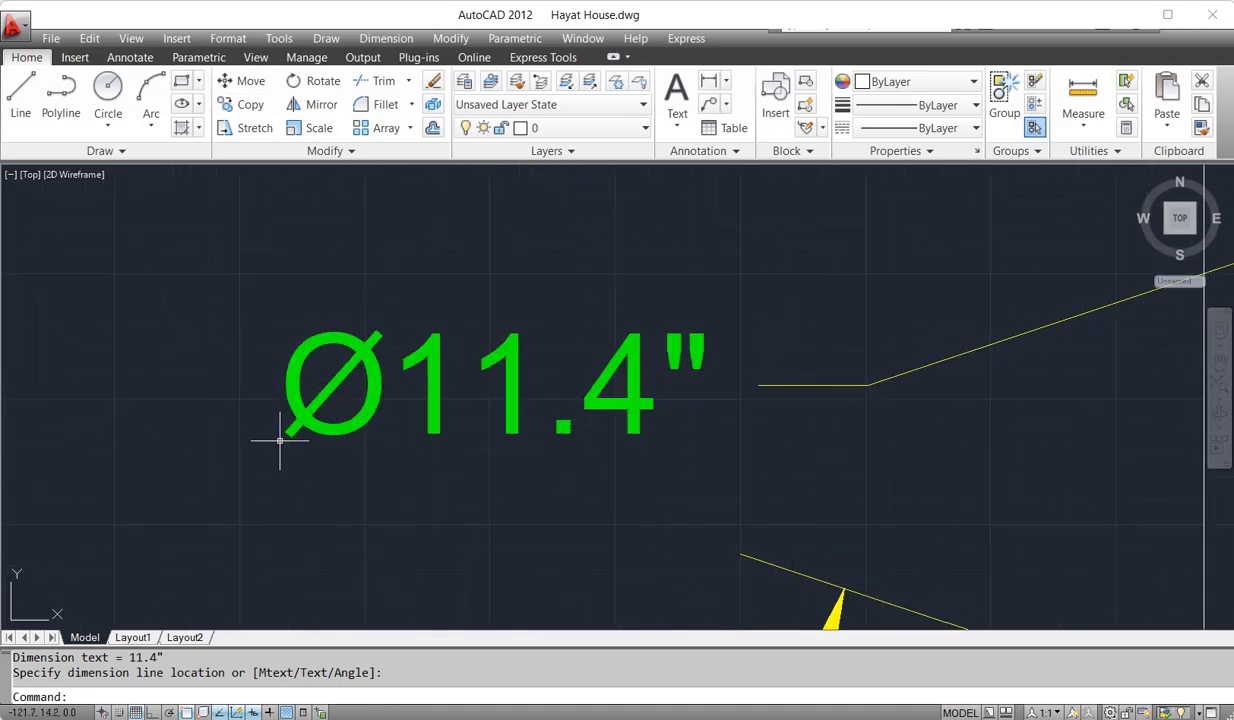
scroll(272, 440, "down", 5)
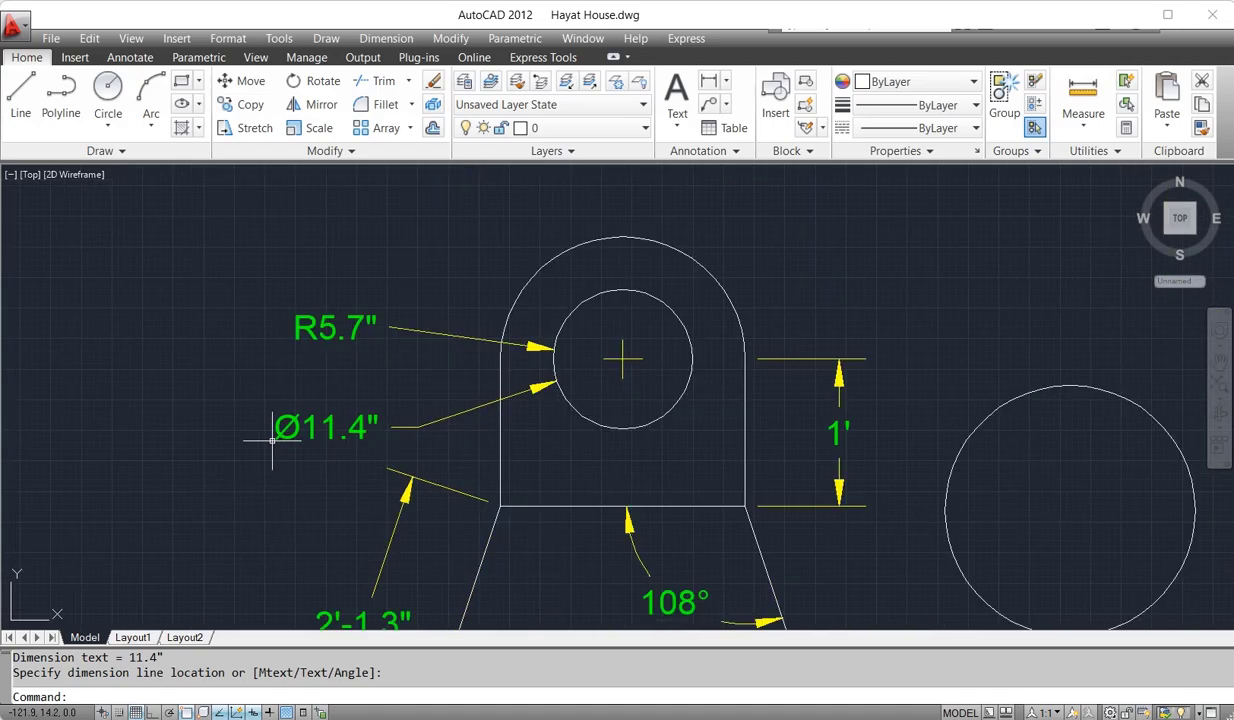
scroll(328, 450, "up", 3)
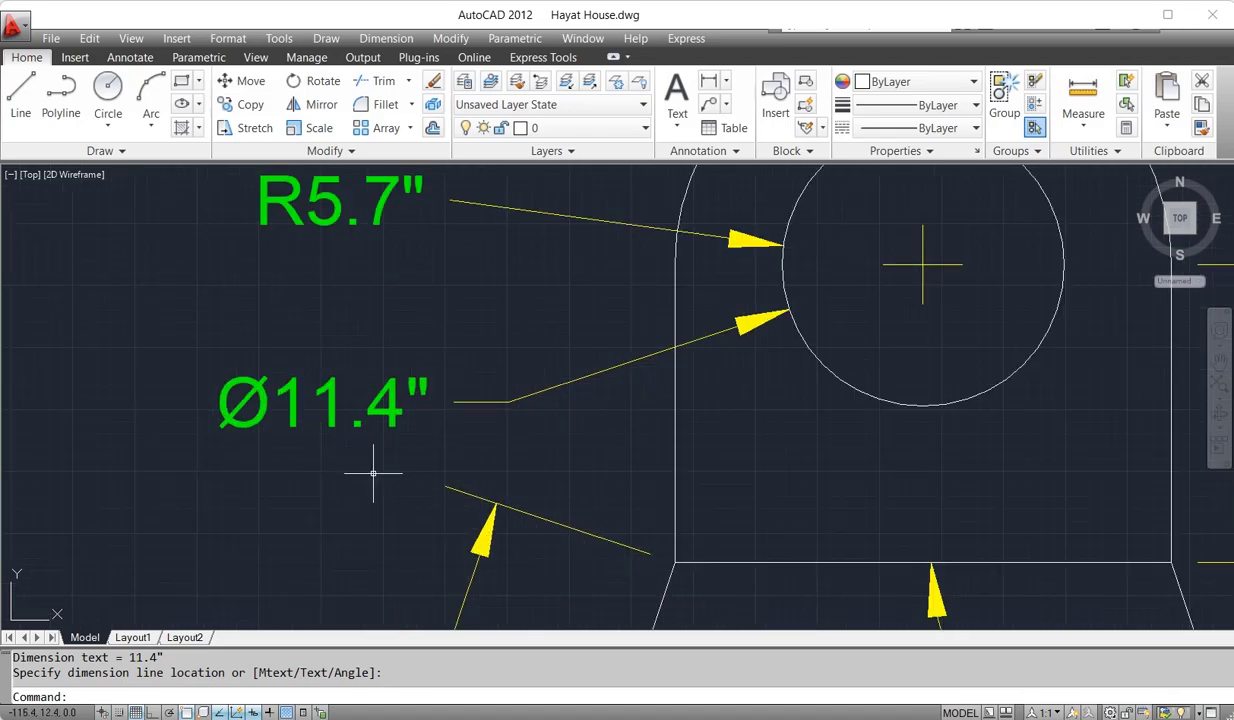
scroll(373, 473, "down", 2)
scroll(325, 305, "up", 4)
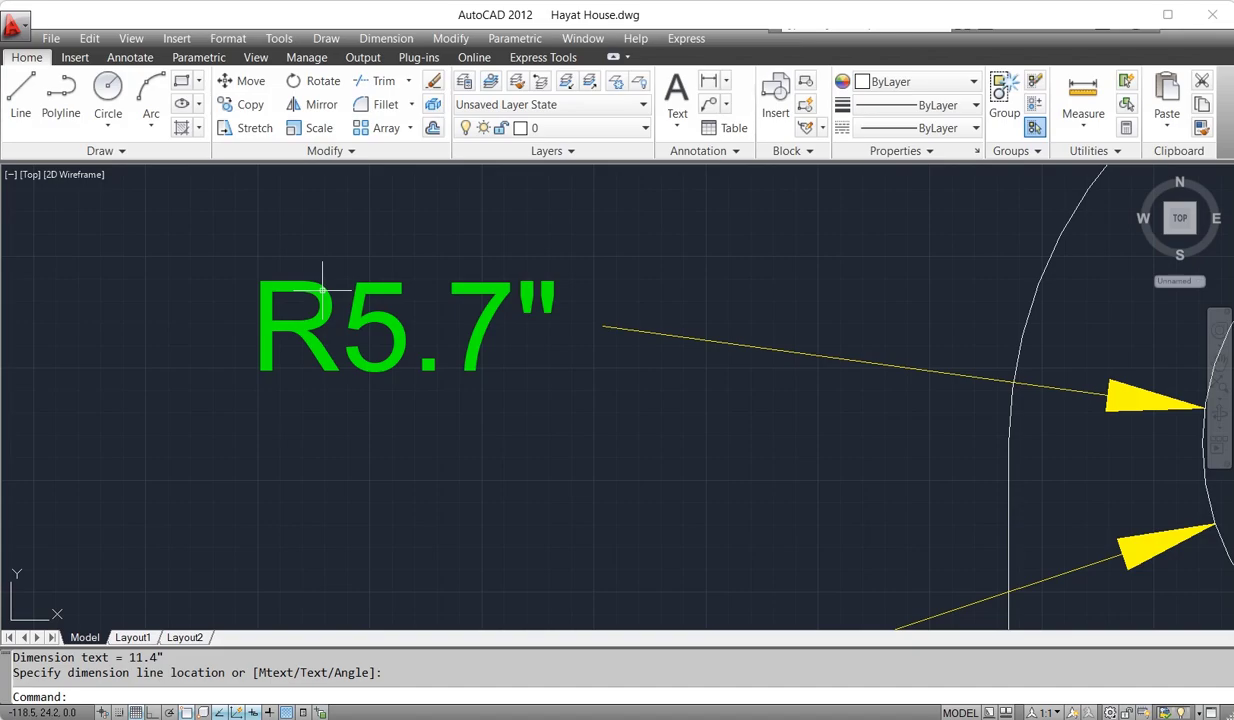
scroll(322, 290, "down", 3)
scroll(320, 290, "down", 3)
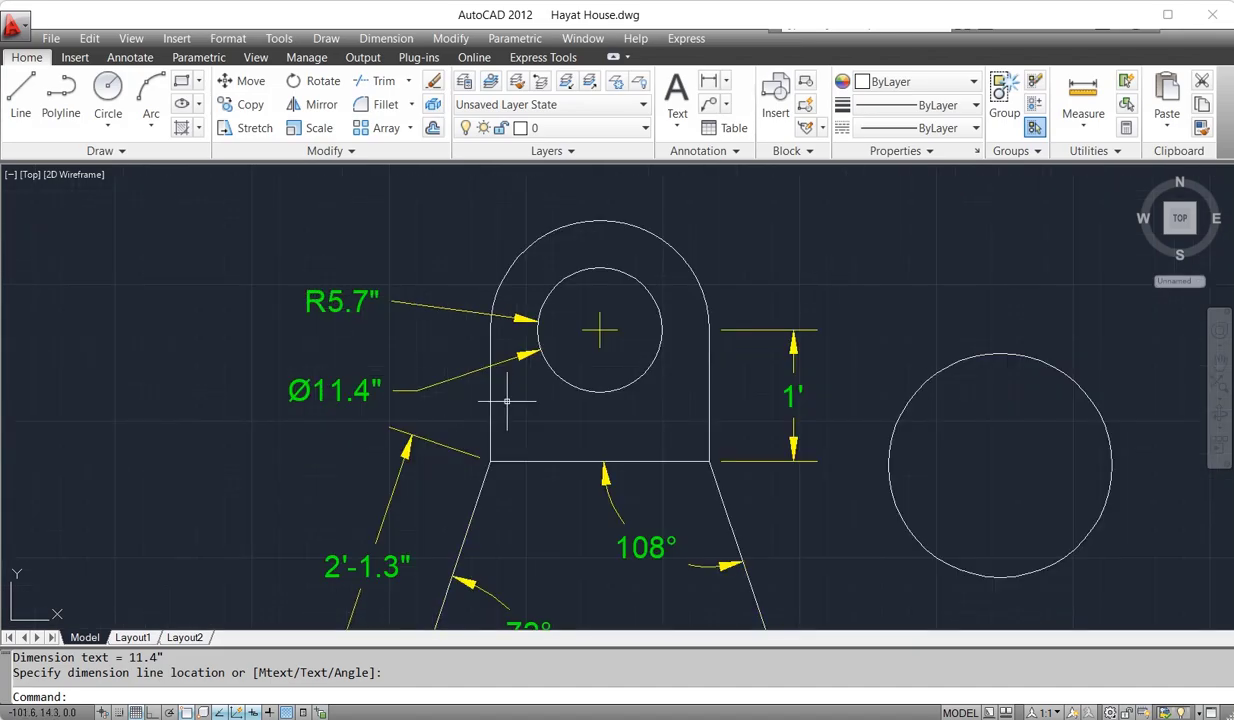
scroll(504, 402, "down", 2)
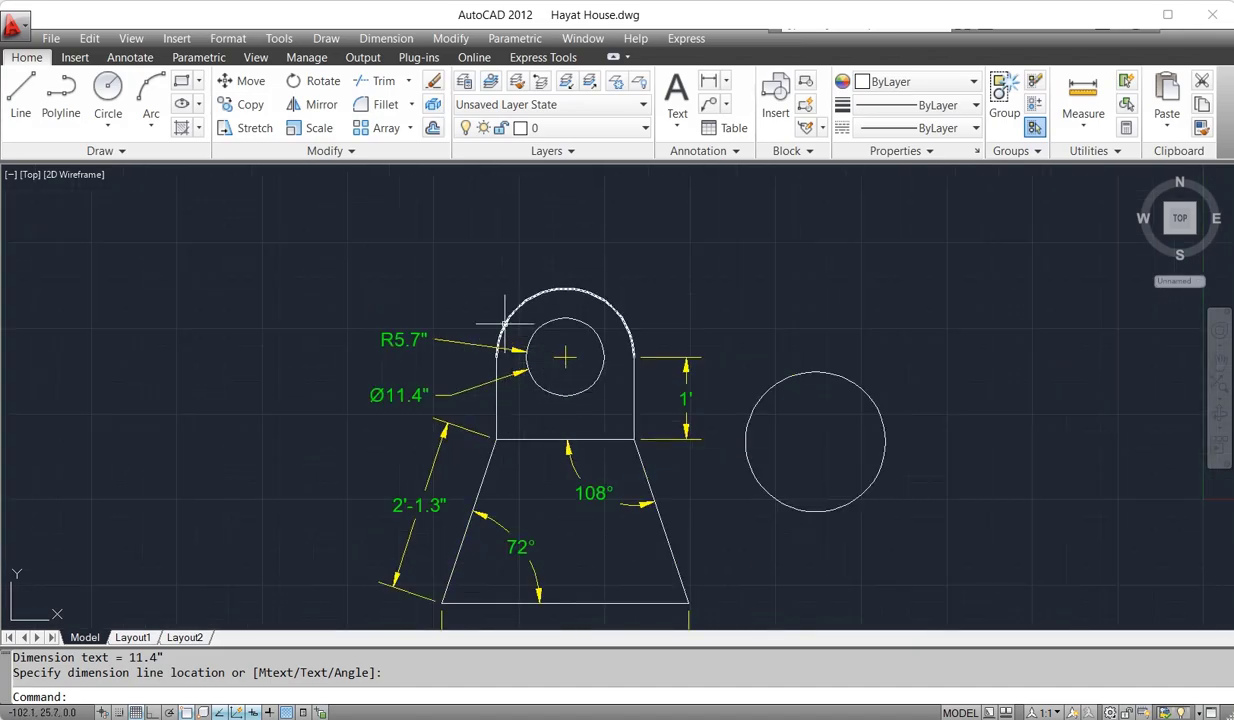
- Add an arc length dimension to the arch at the top of the figure, placed above the arch
mouse_move(518, 311)
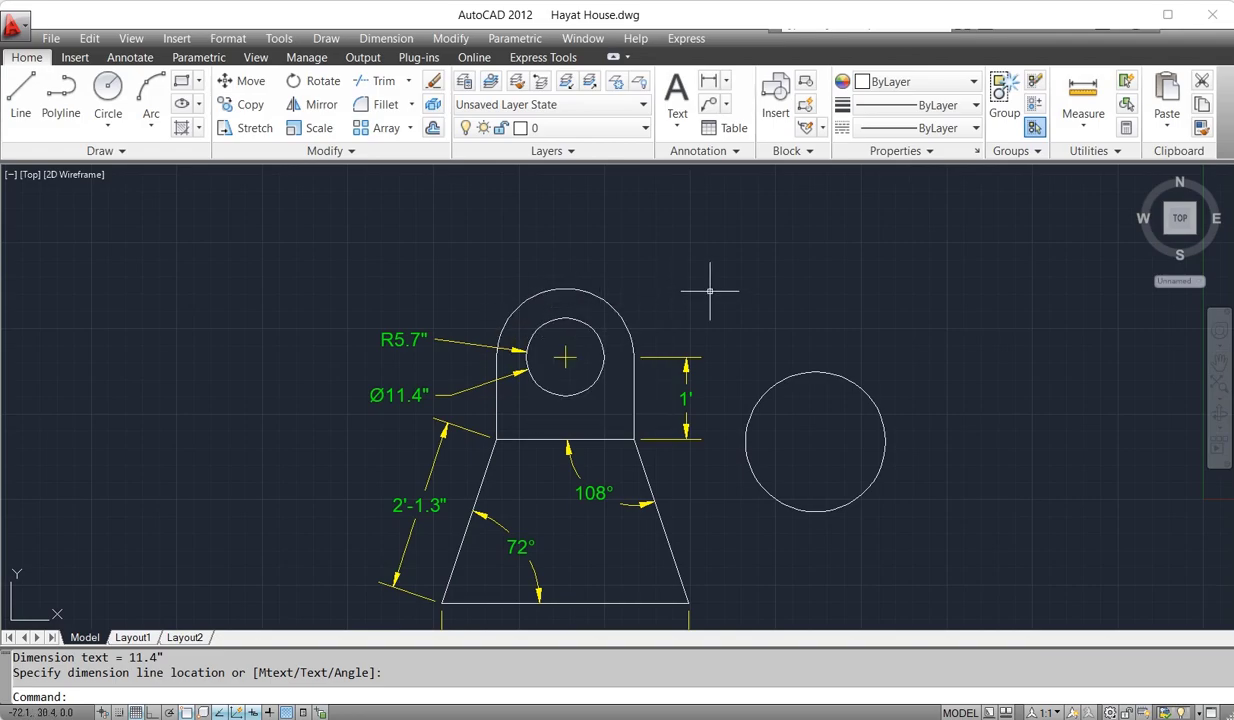
type("DAR")
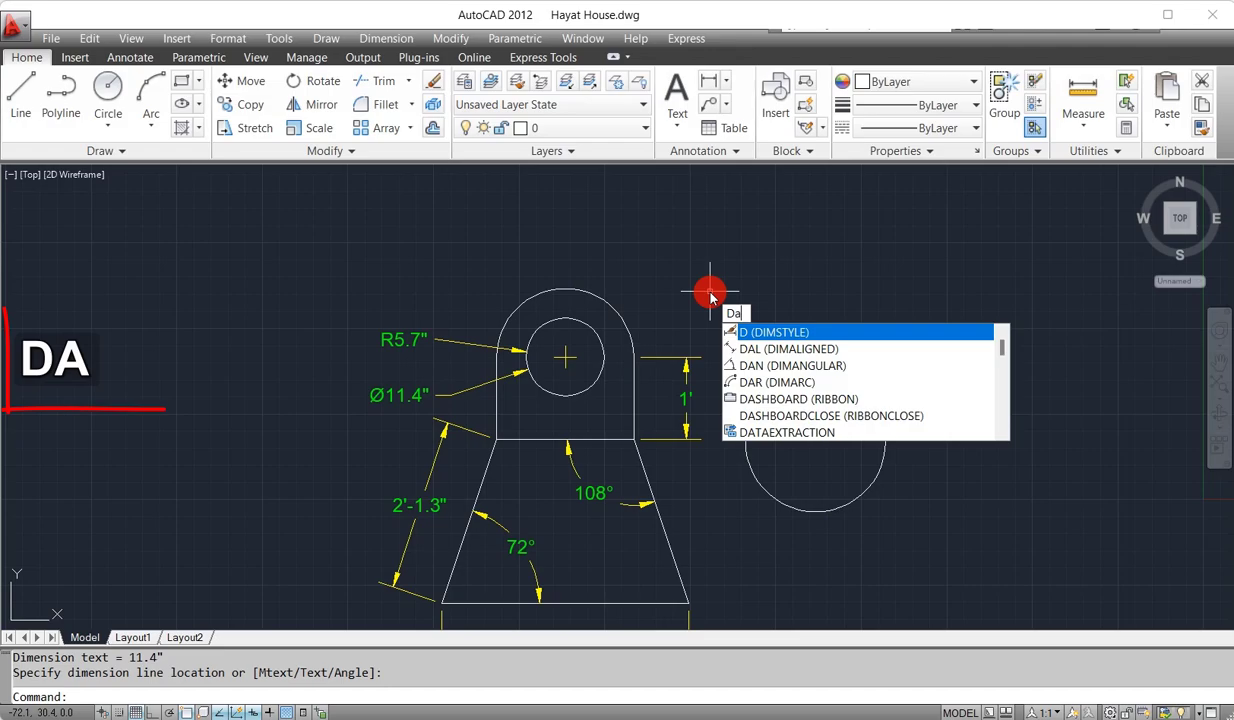
key("space")
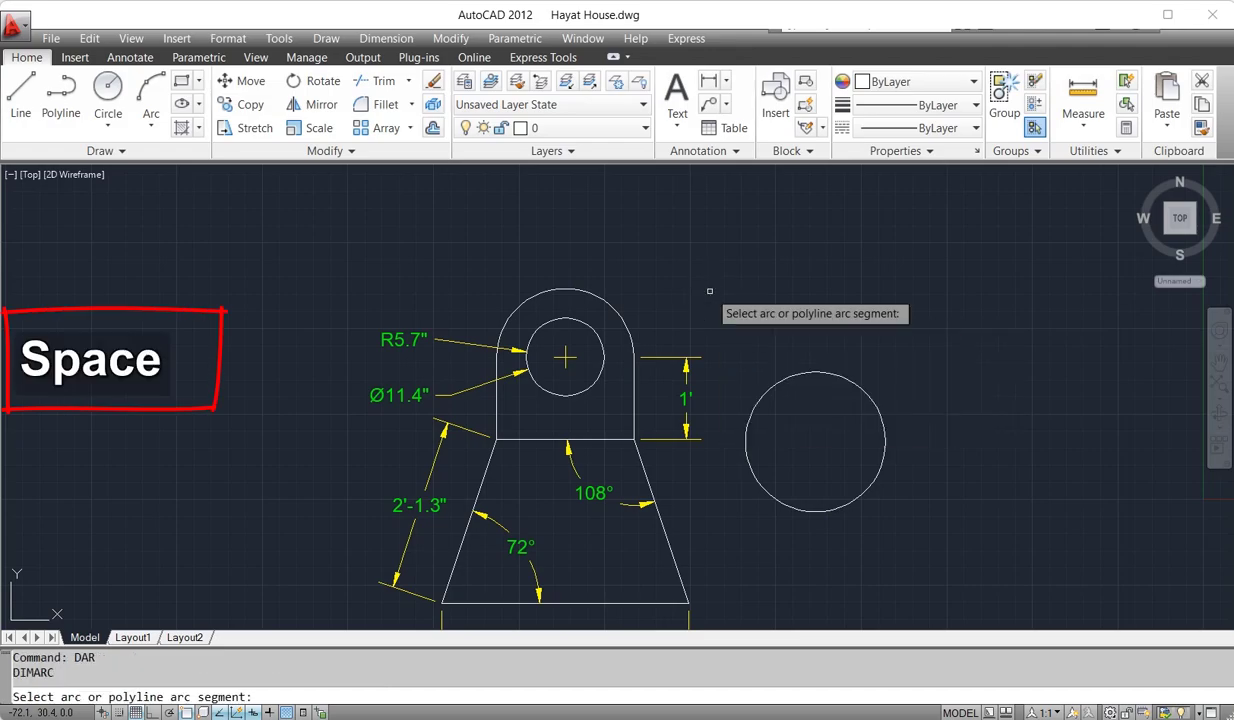
left_click(583, 289)
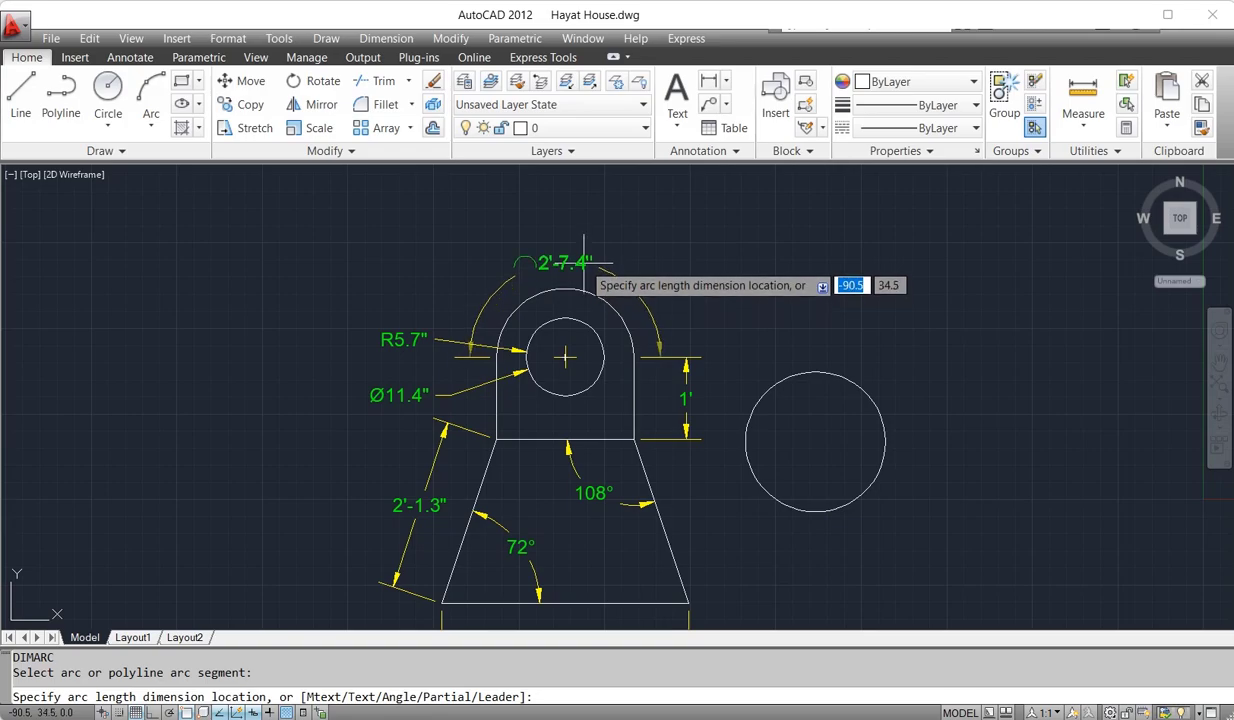
left_click(585, 262)
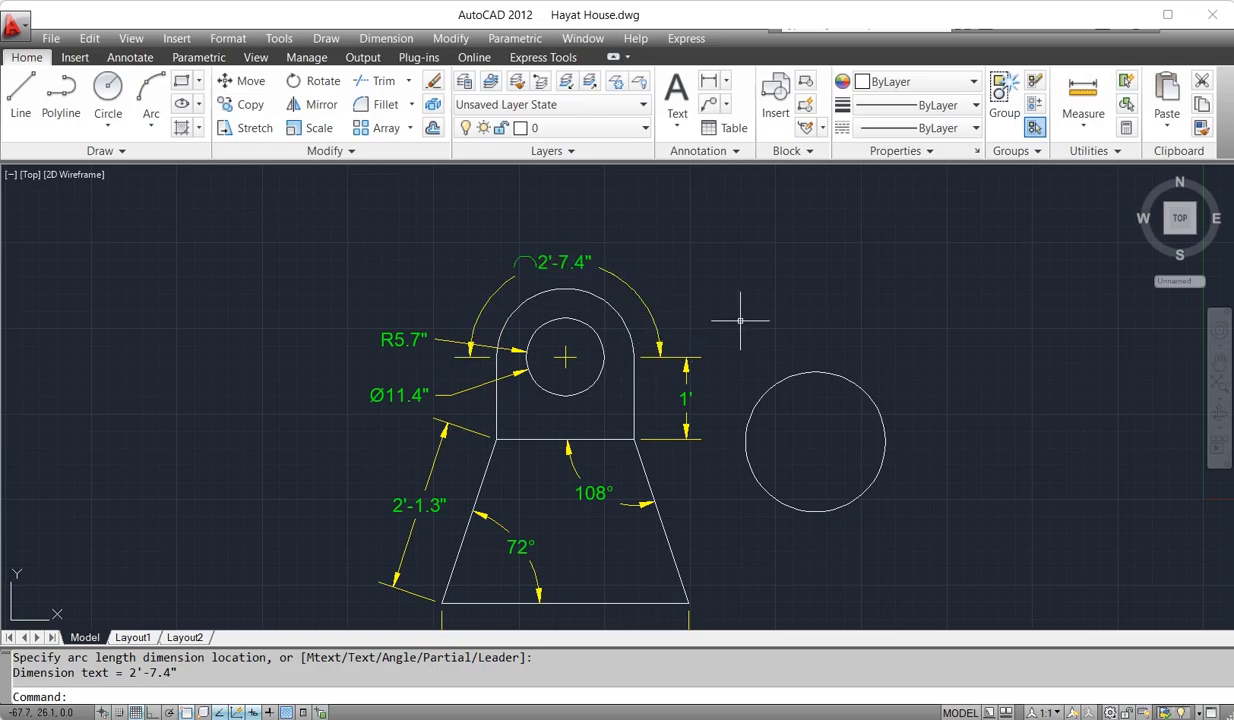
scroll(722, 310, "down", 2)
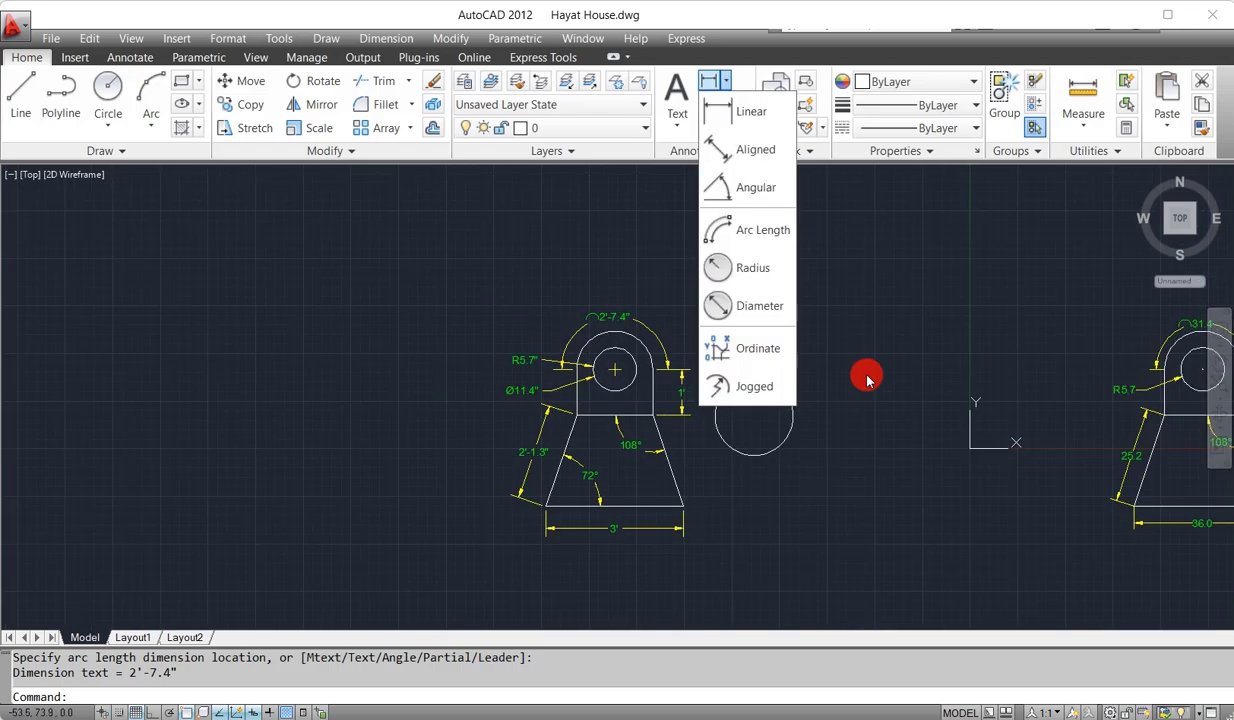
left_click(876, 286)
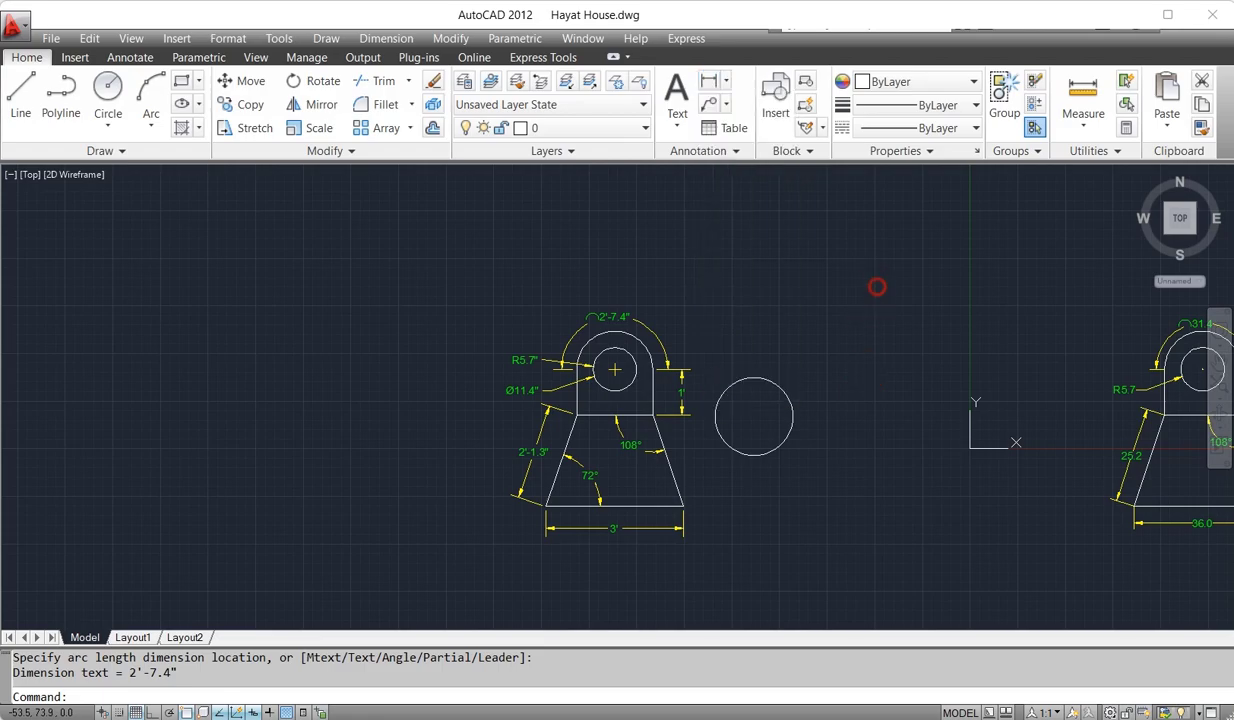
left_click(726, 85)
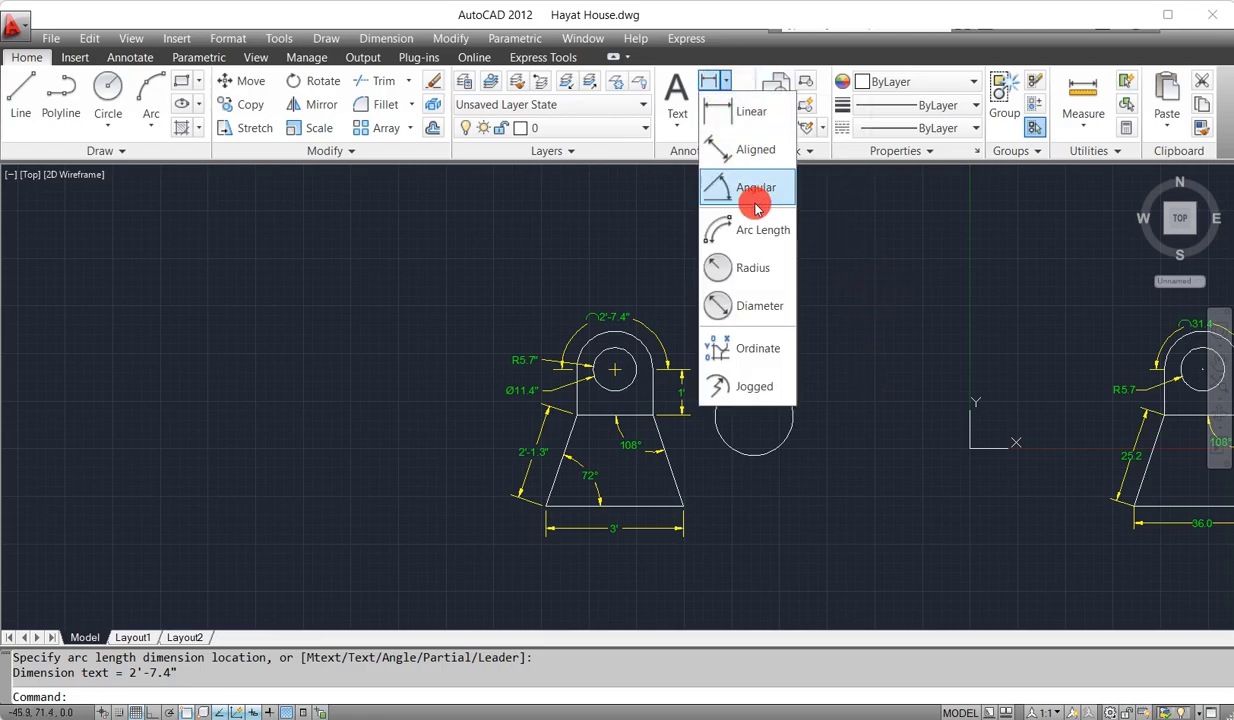
left_click(851, 396)
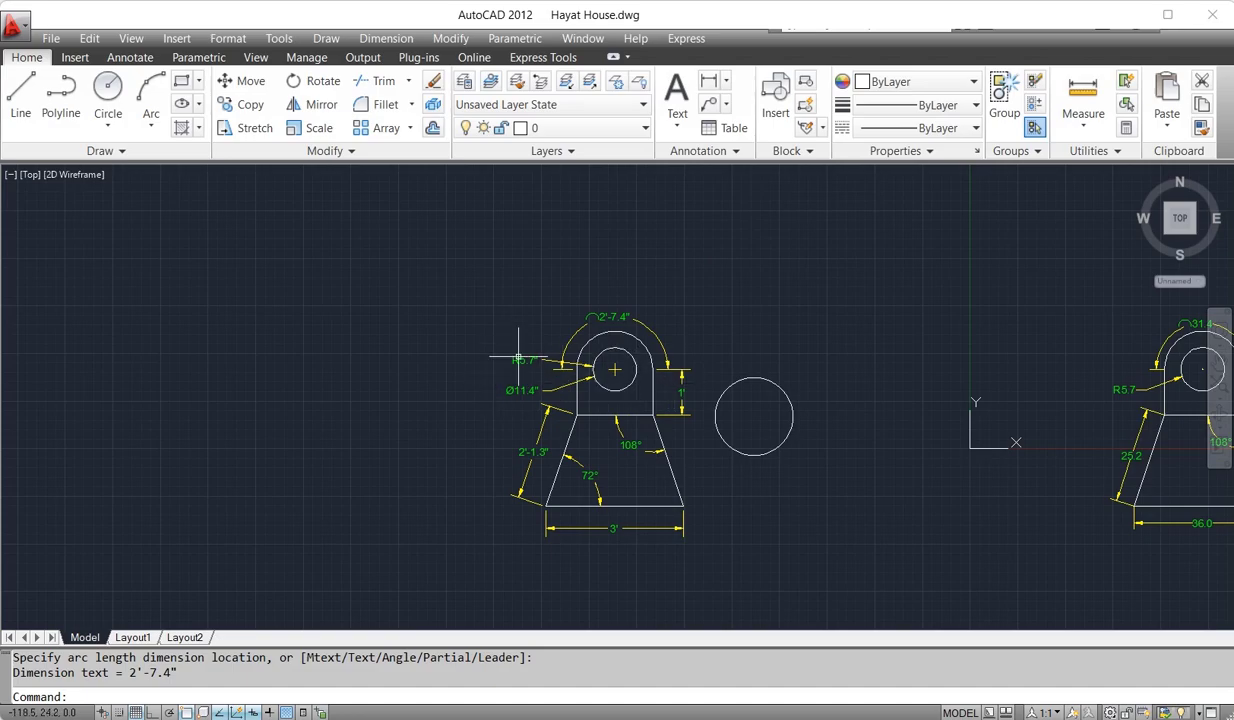
- Add a jogged radius dimension to the separate large circle, with the center override at its center and the text and jog inside
scroll(641, 396, "up", 2)
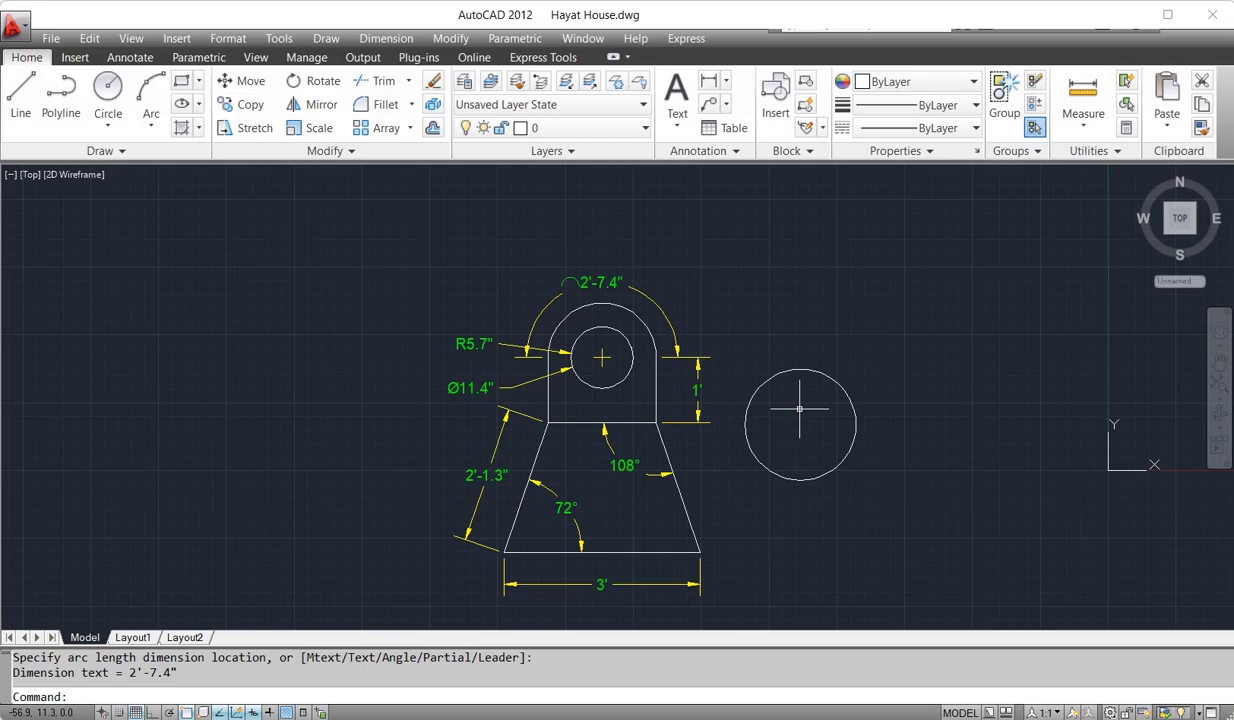
type("DI")
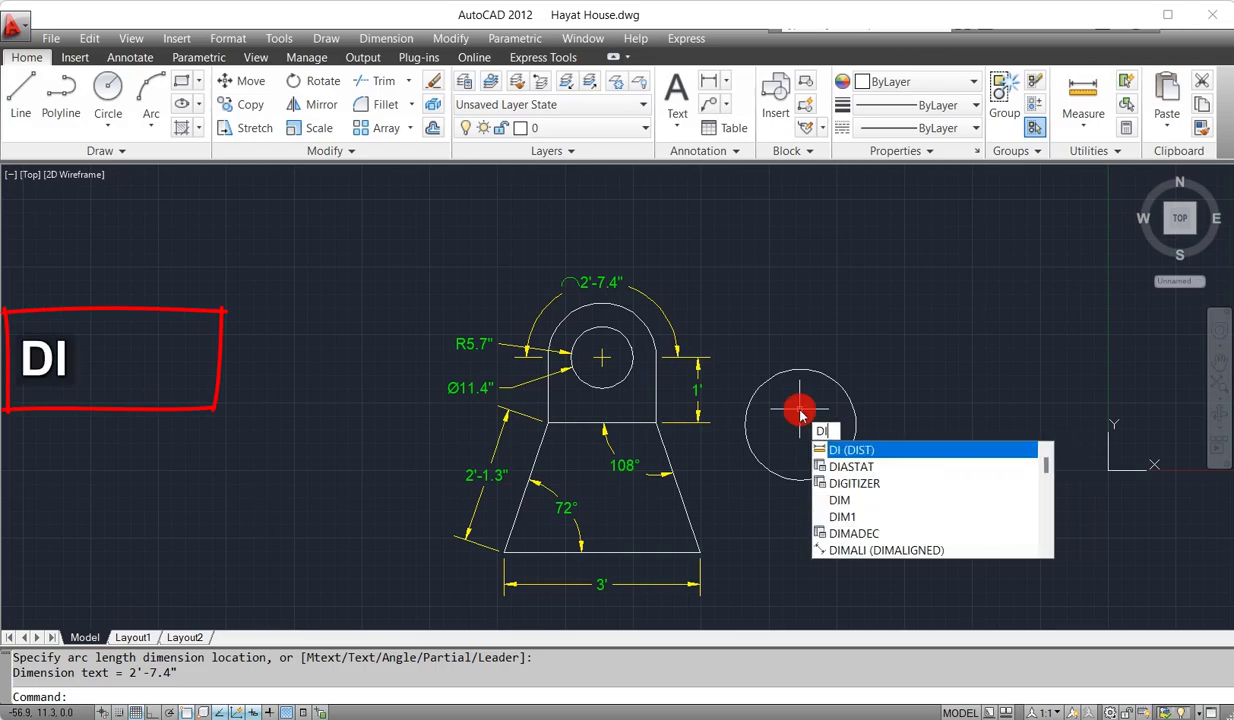
type("MJO")
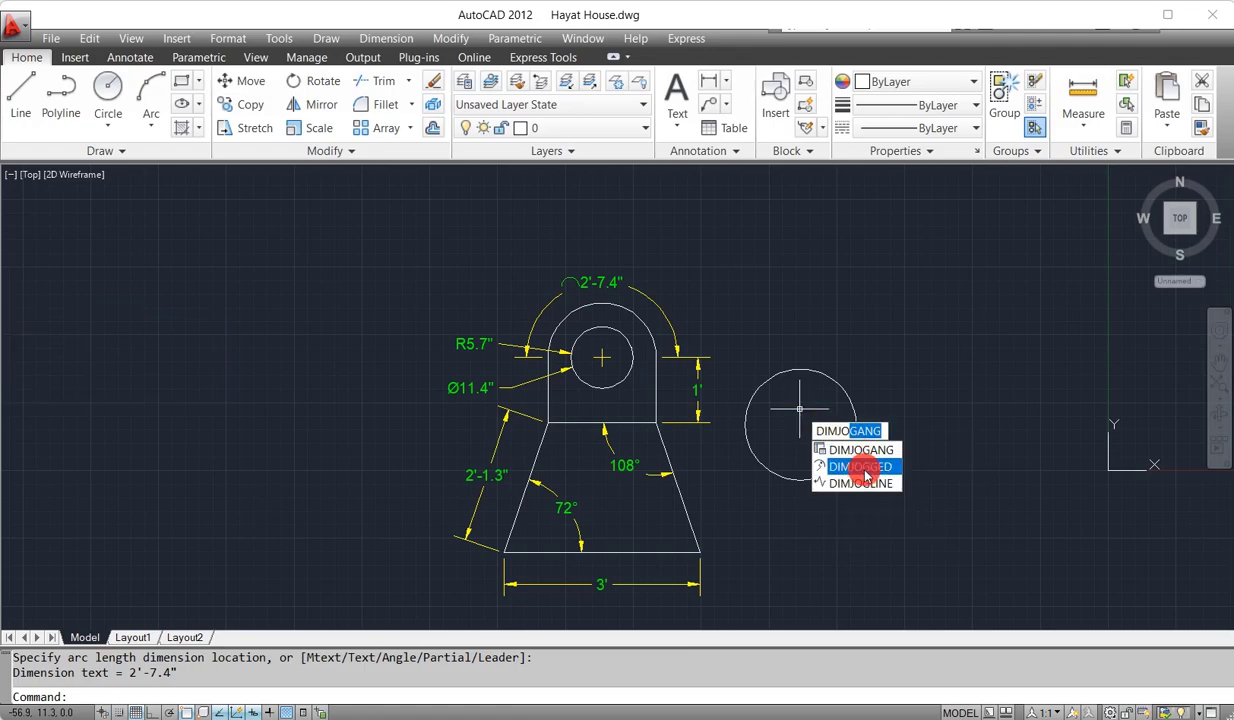
type("GG")
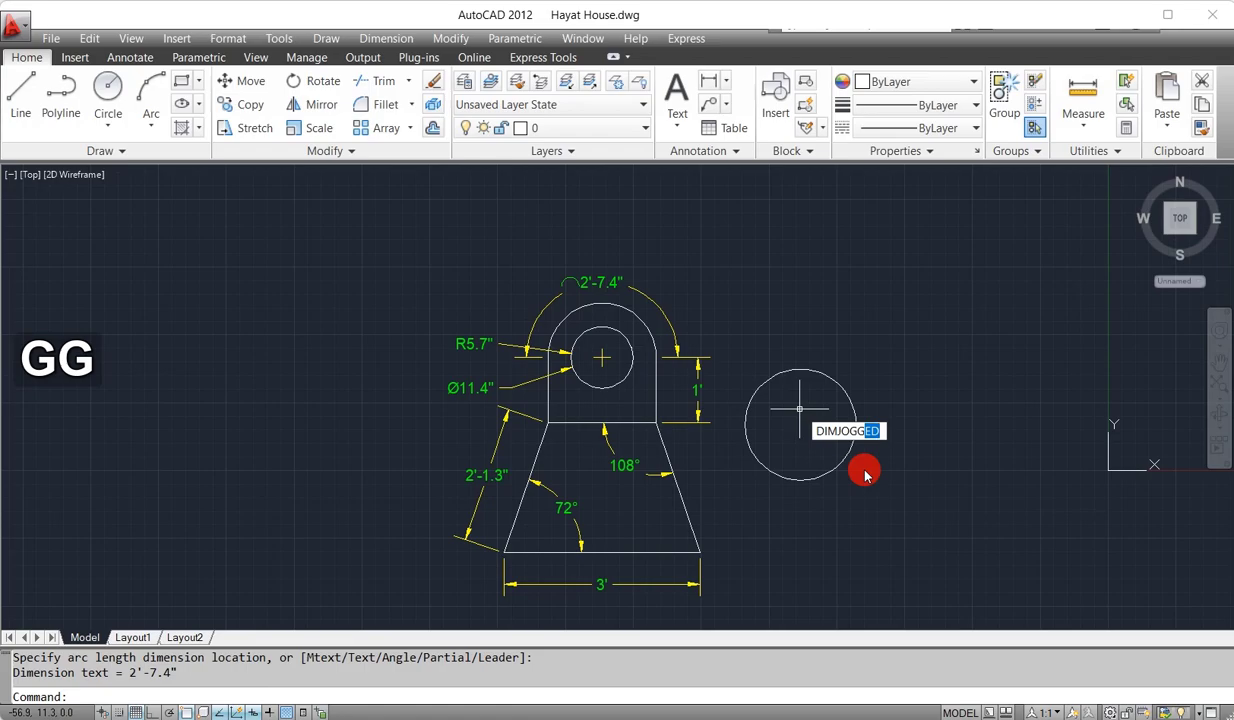
key("space")
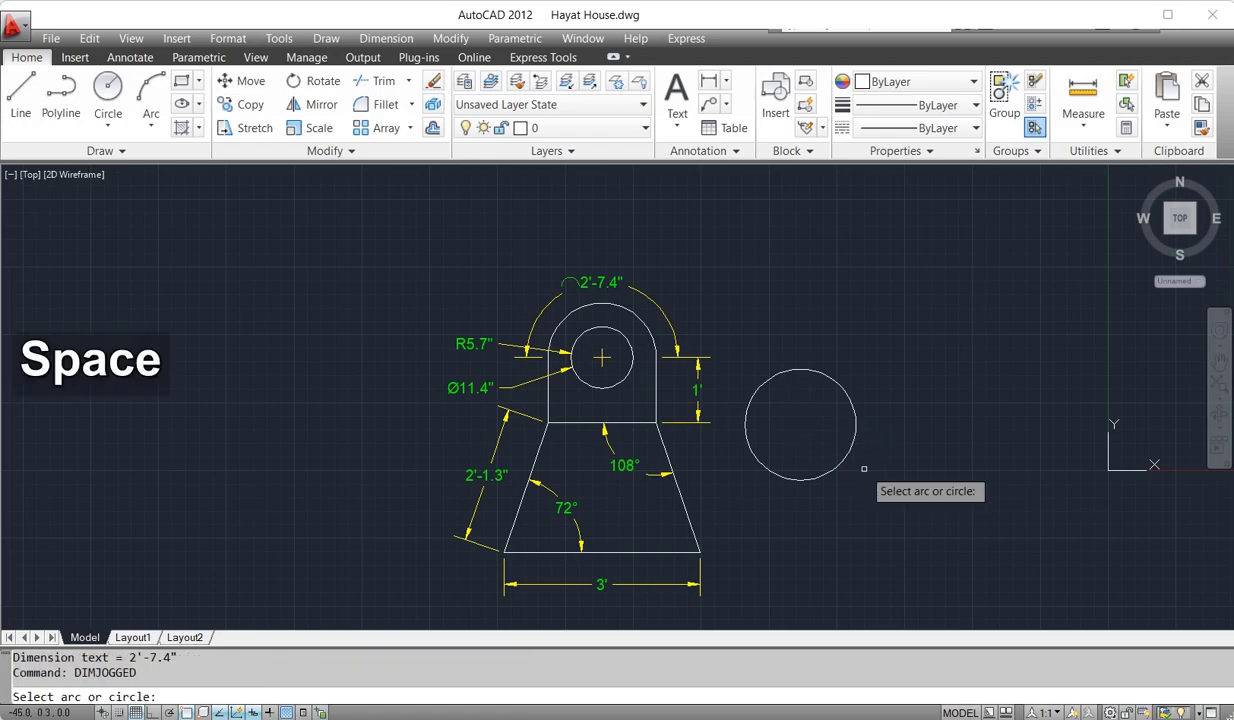
left_click(844, 387)
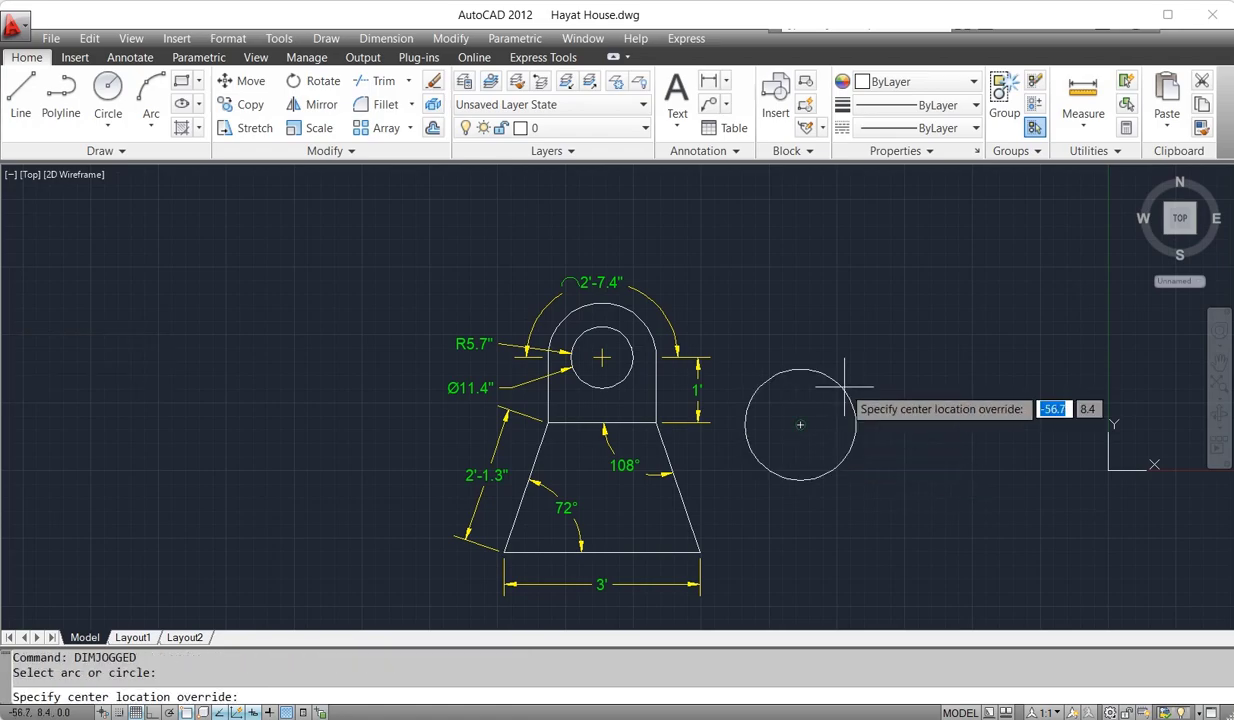
left_click(802, 429)
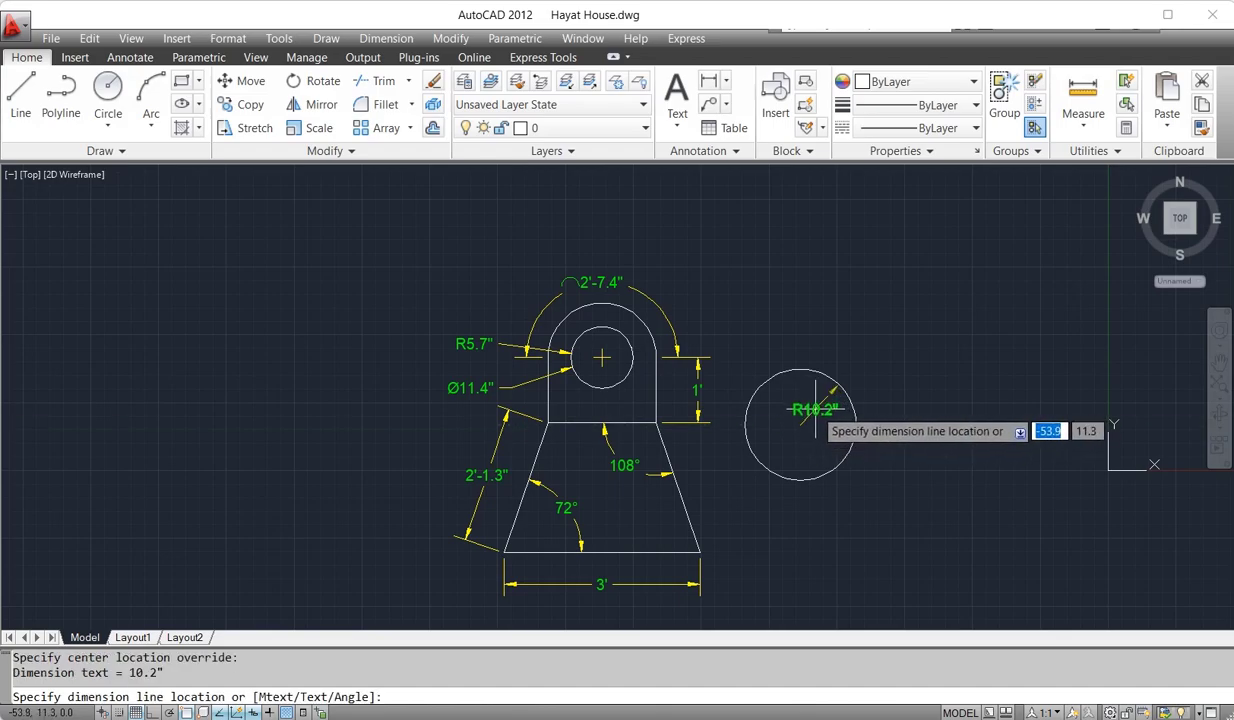
scroll(822, 408, "up", 5)
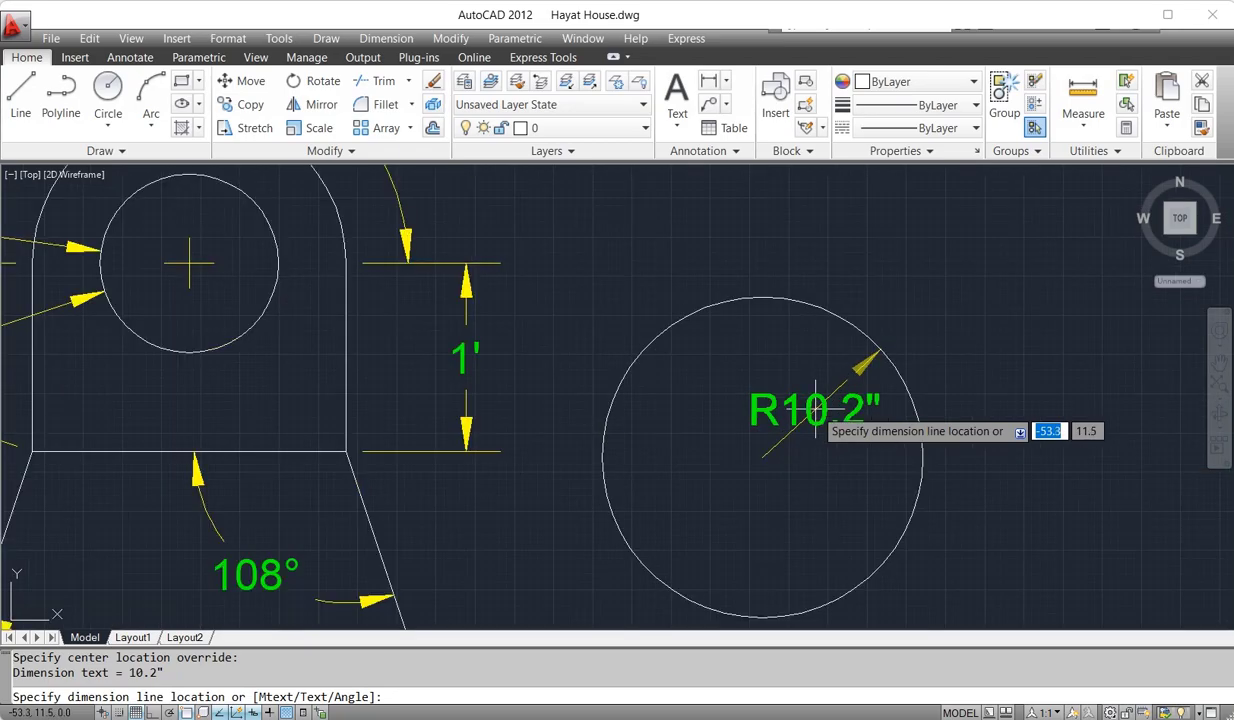
left_click(816, 408)
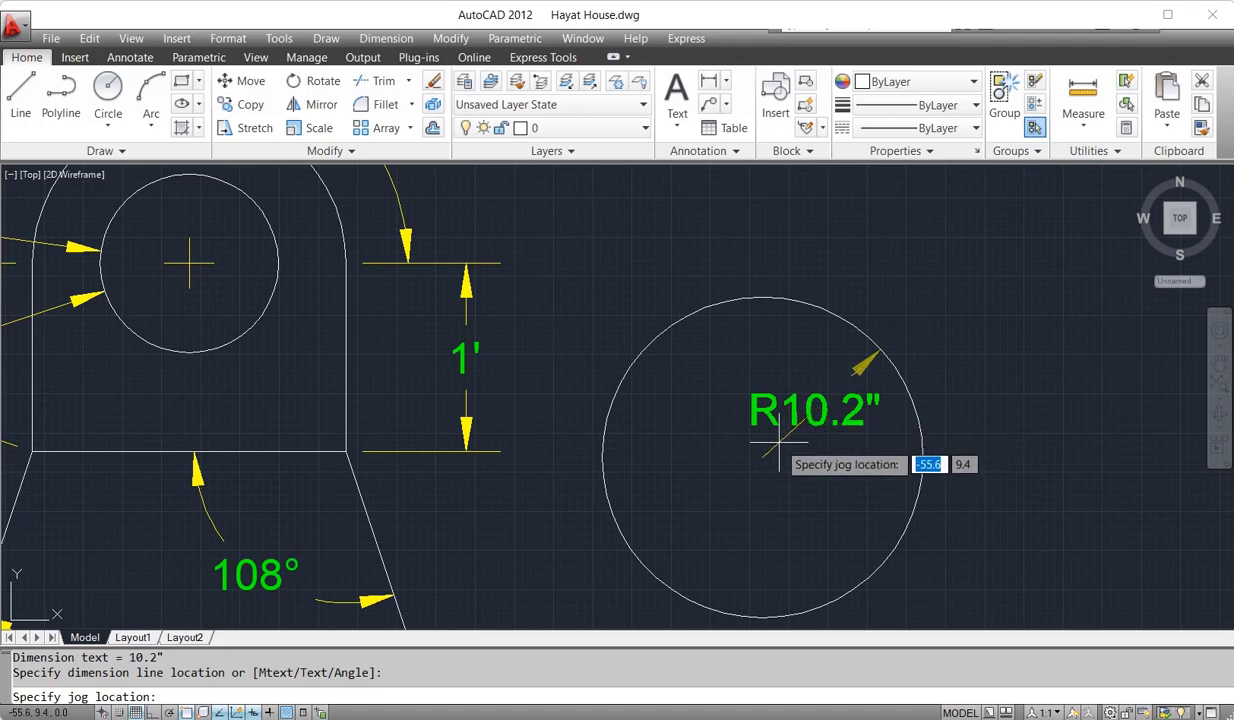
left_click(789, 436)
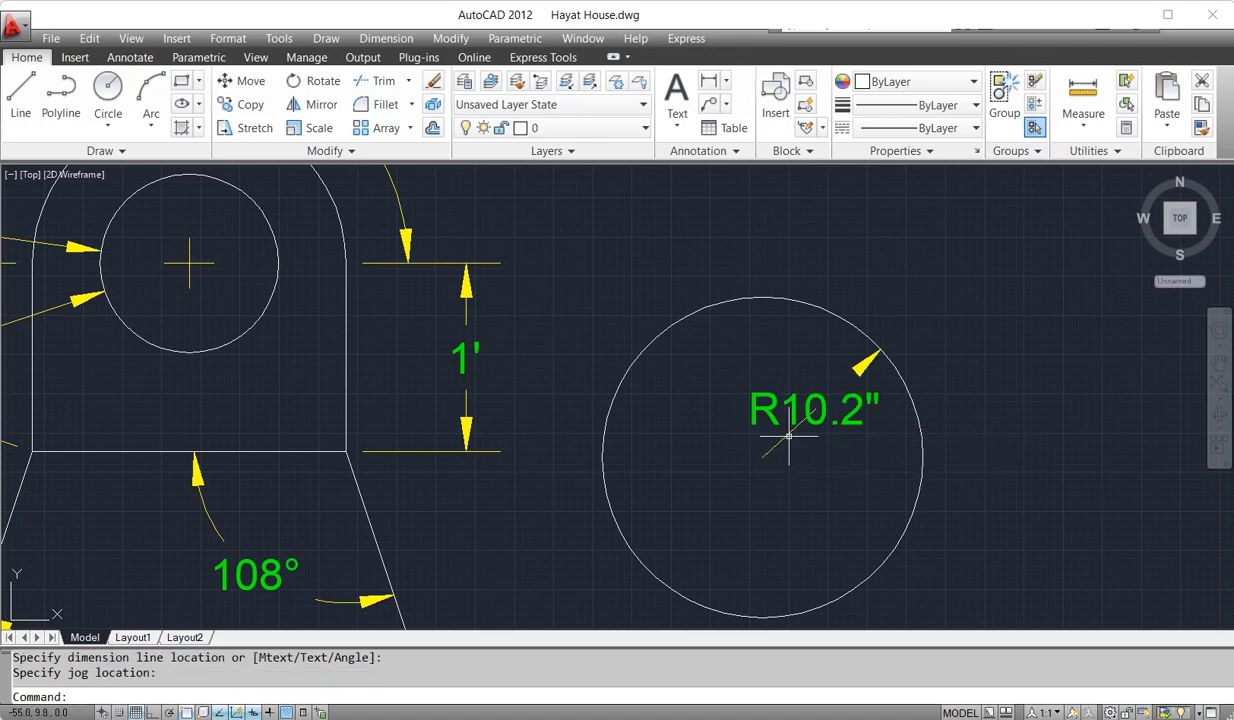
scroll(820, 412, "down", 2)
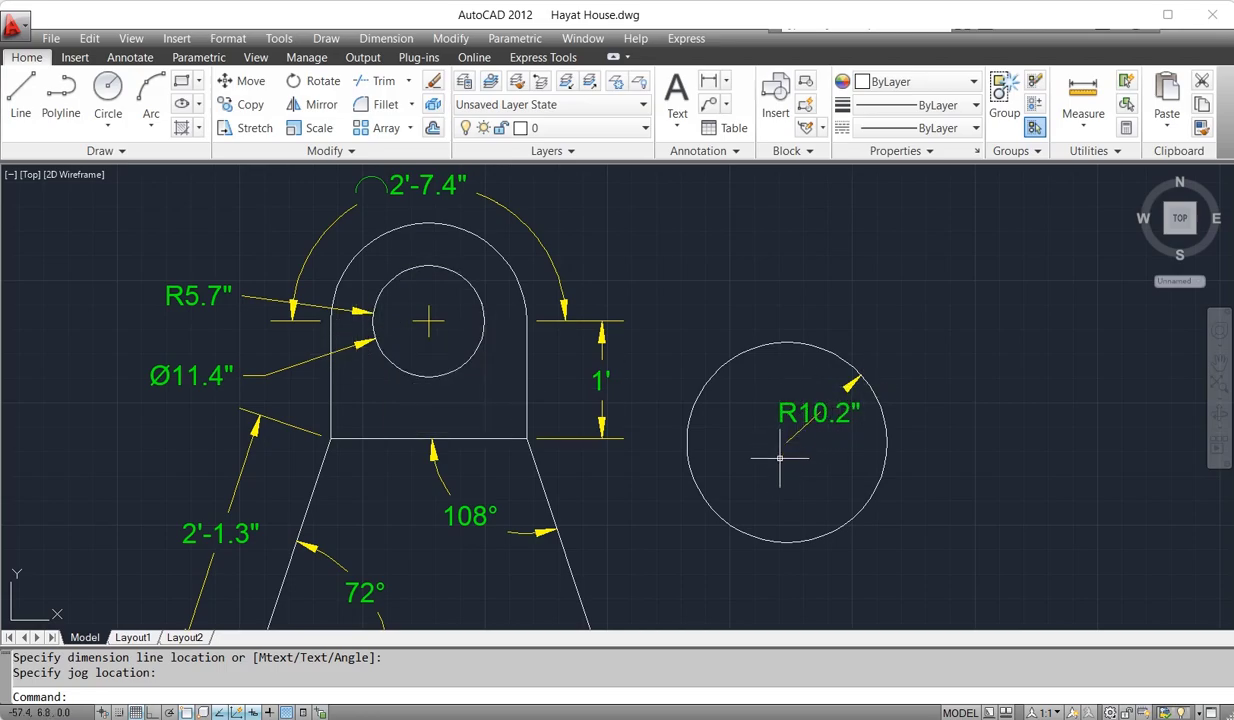
scroll(779, 461, "down", 4)
scroll(826, 480, "up", 2)
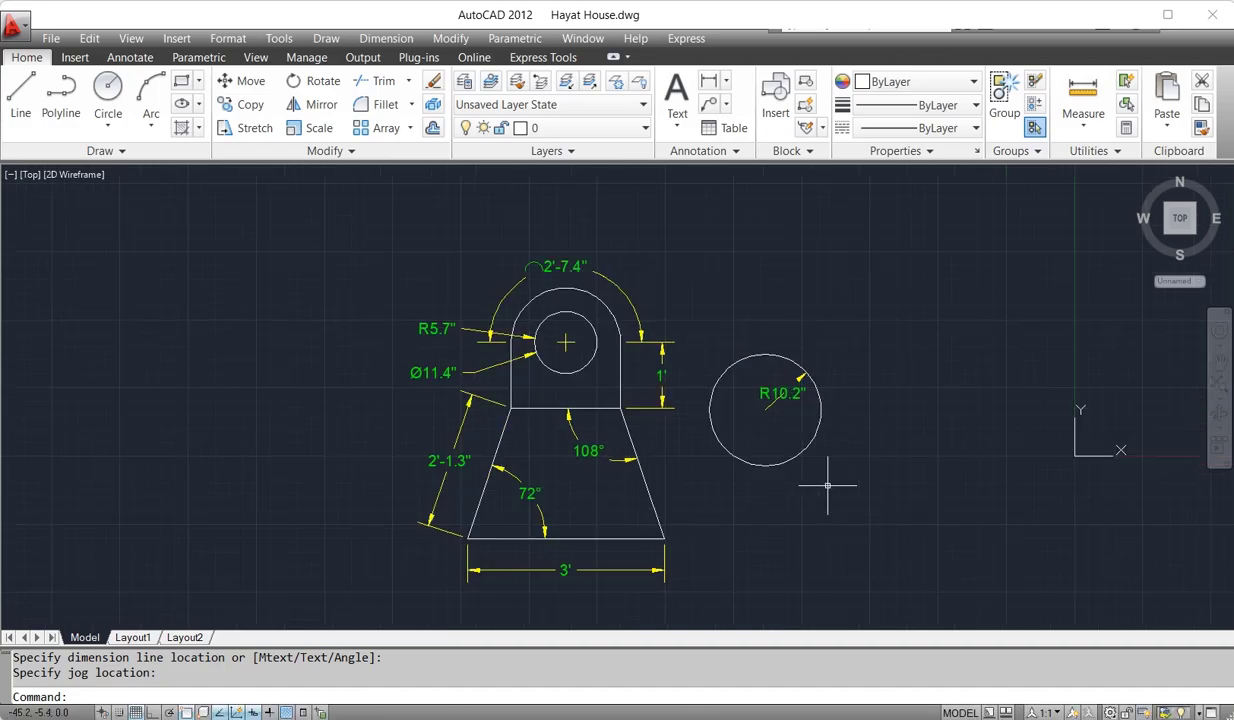
left_click(726, 80)
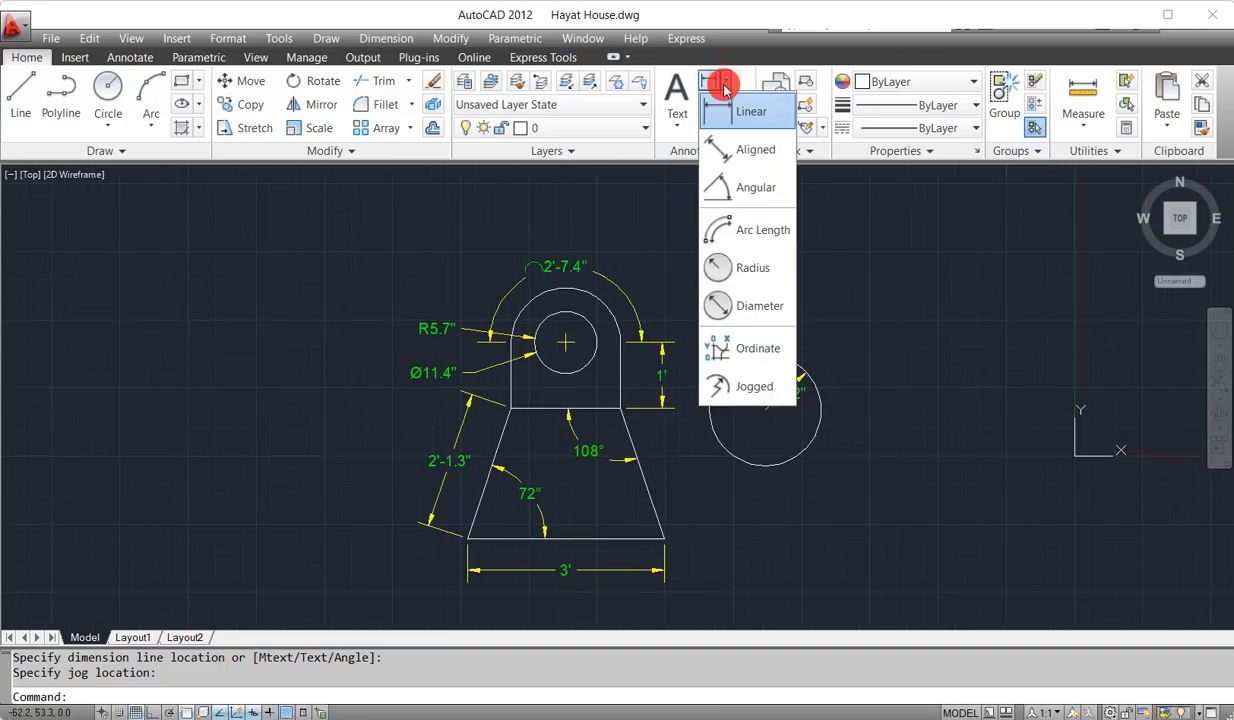
left_click(832, 331)
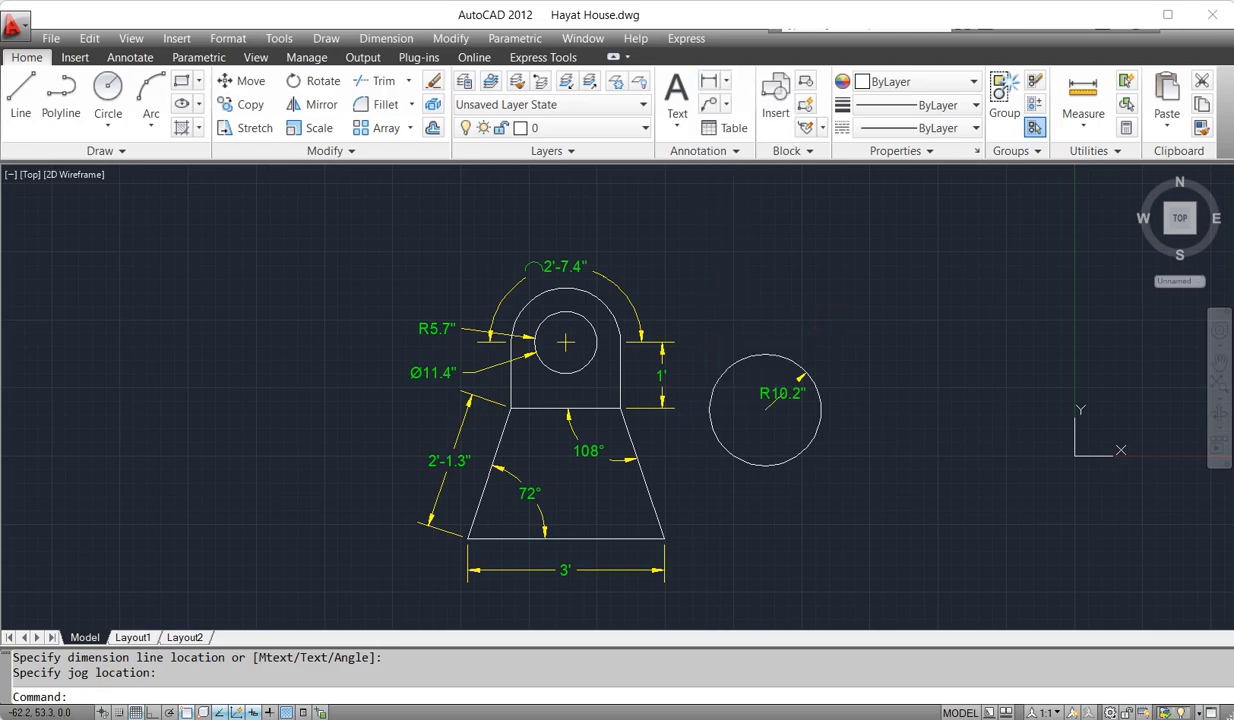
- Switch to the 88. umar House DWG.dwg drawing and view the lower part of its floor plan
left_click(893, 676)
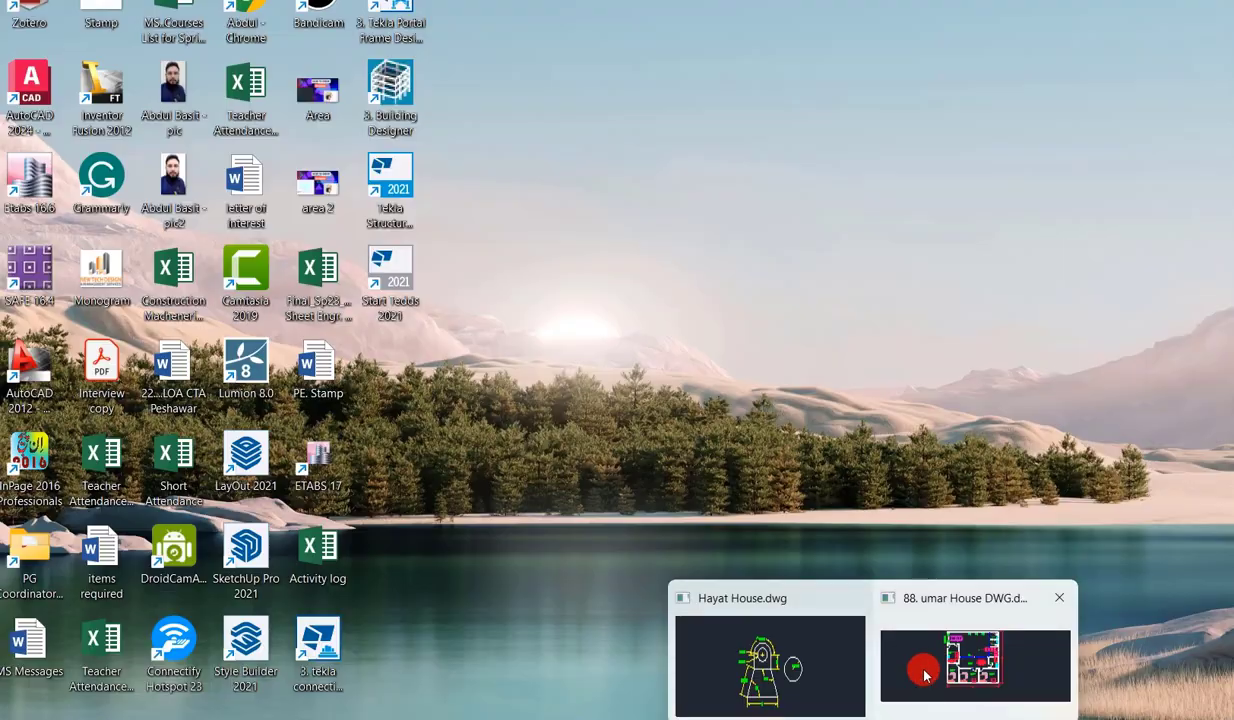
left_click(923, 668)
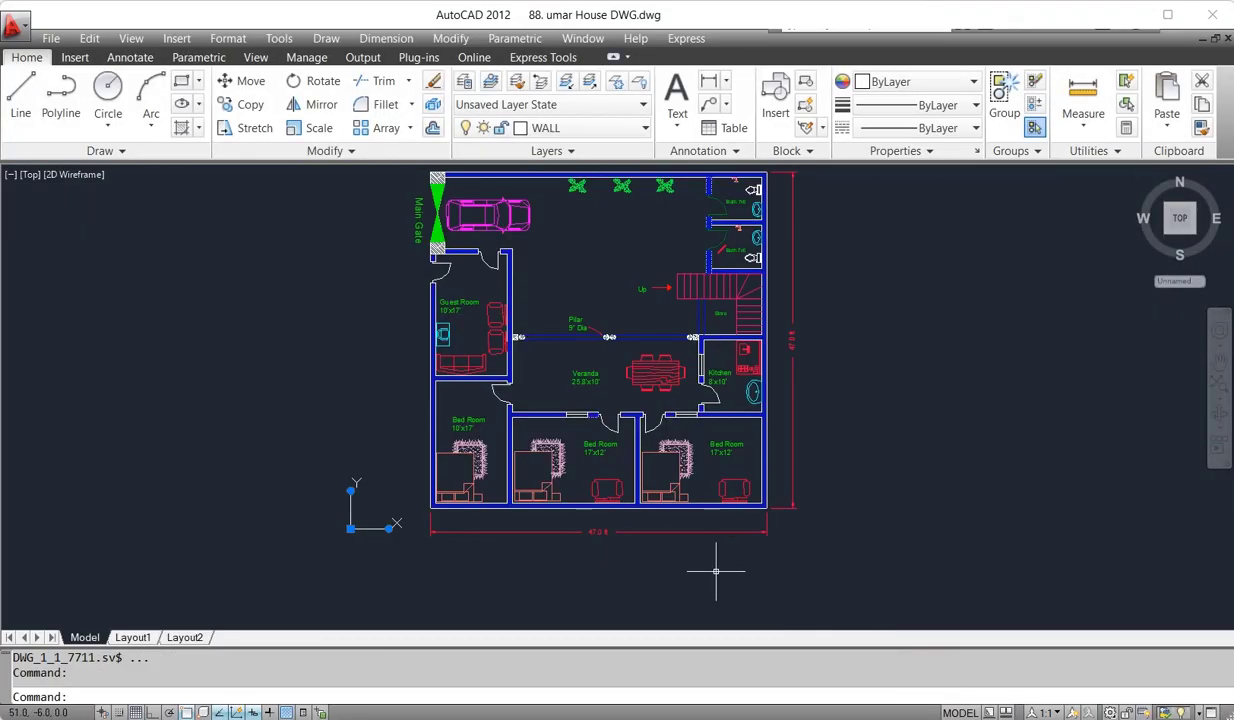
scroll(715, 567, "up", 2)
scroll(715, 567, "down", 3)
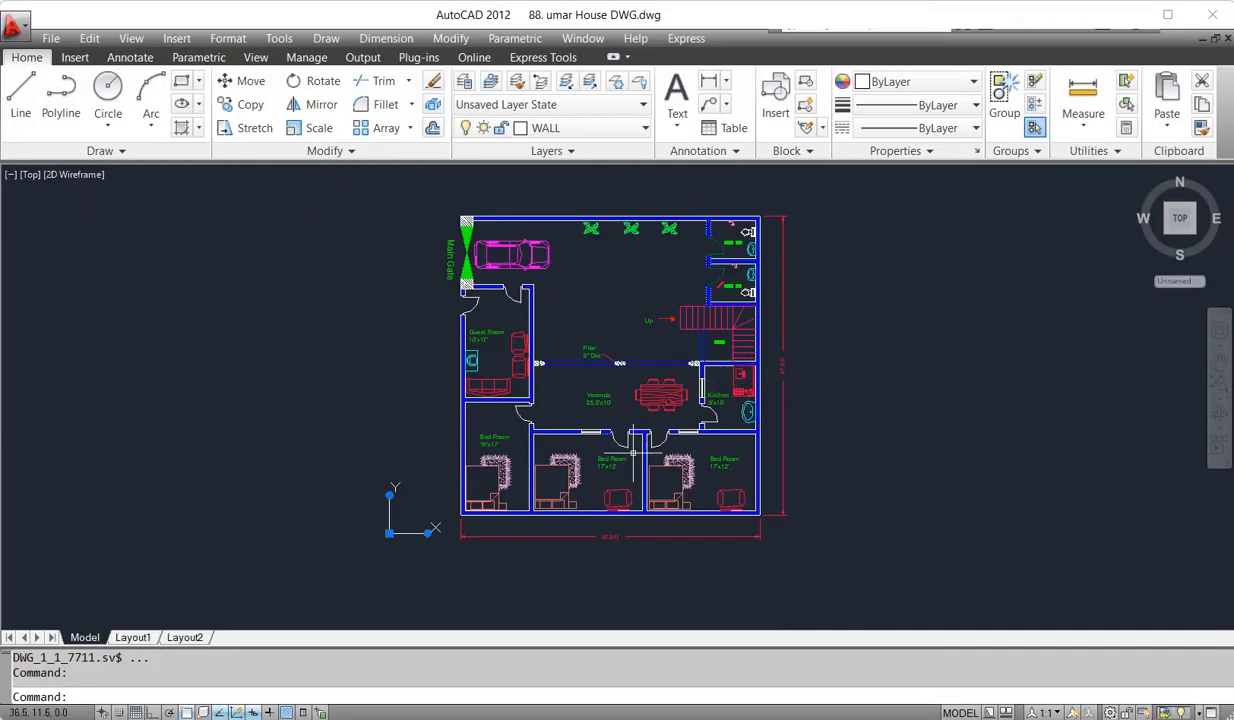
scroll(560, 566, "up", 2)
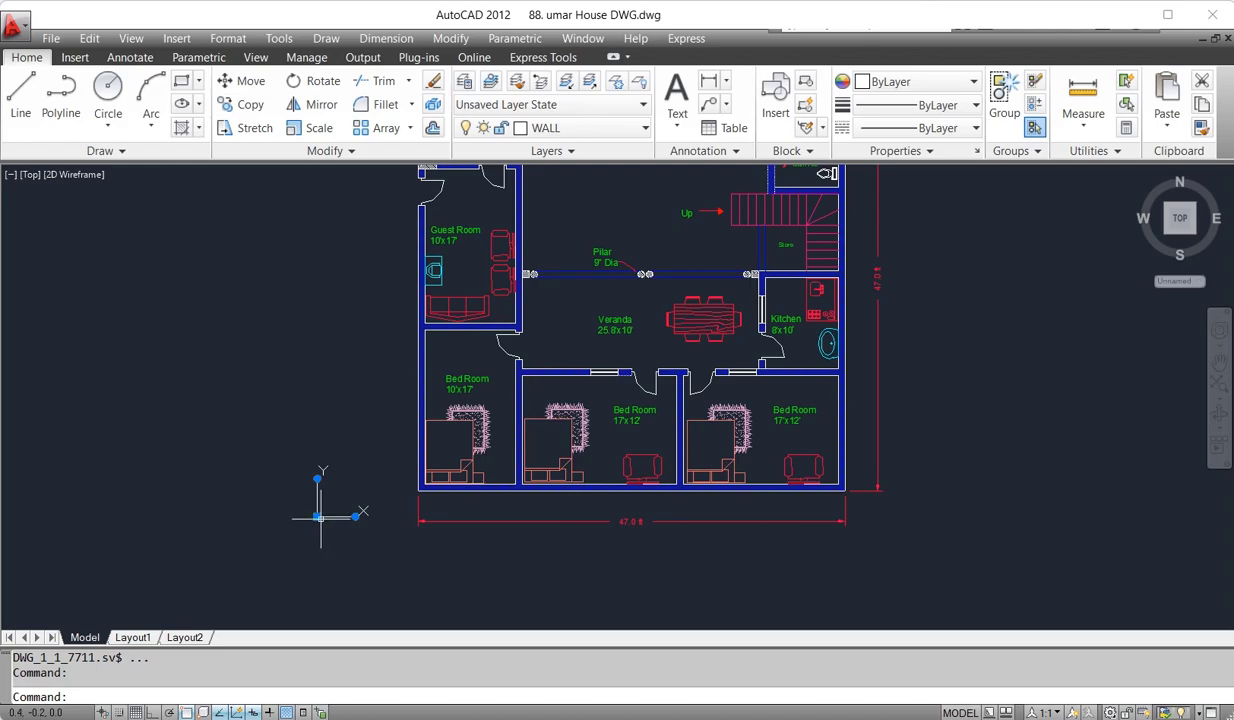
- Add an X ordinate dimension at the plan's lower-left outer wall corner, with its leader running straight down below the plan
mouse_move(316, 517)
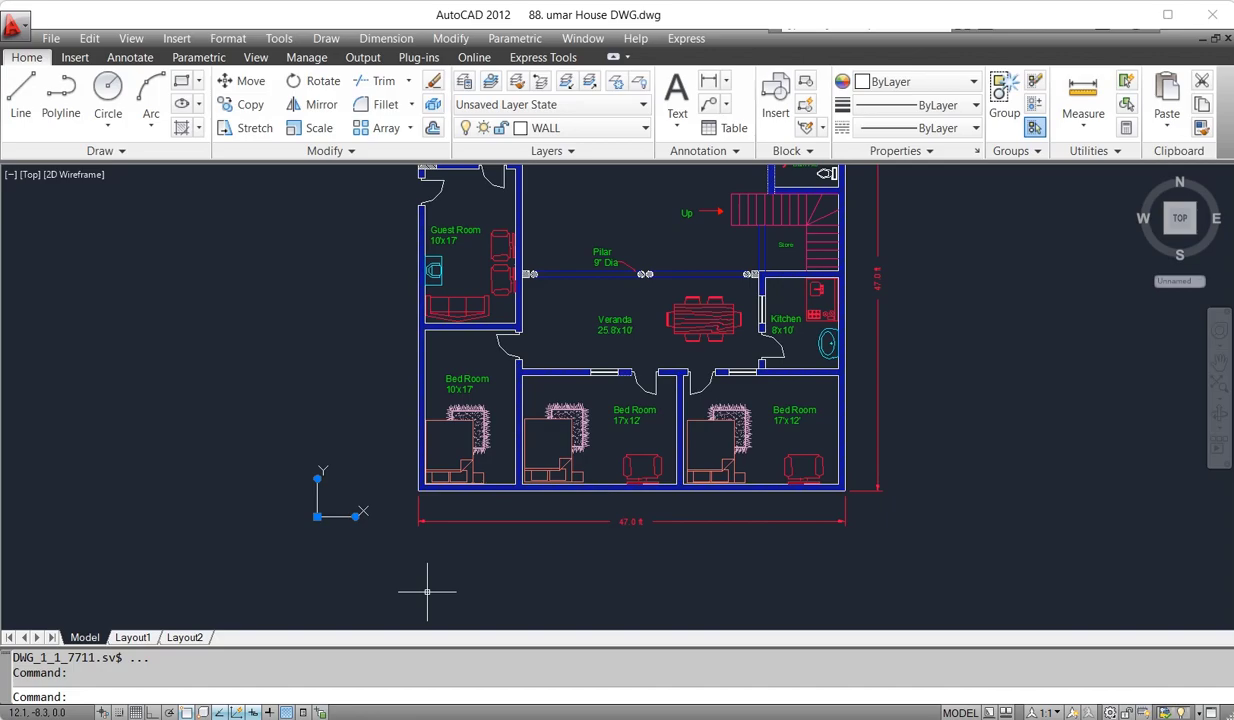
type("DIMORD")
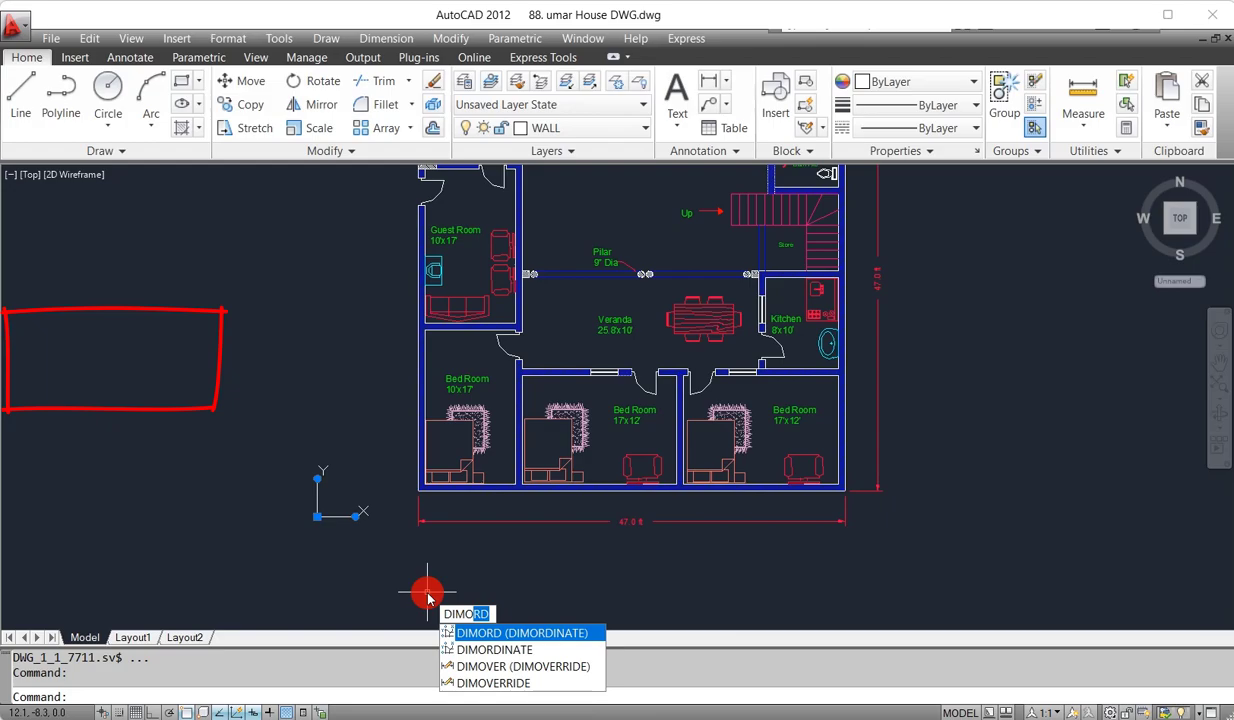
key("space")
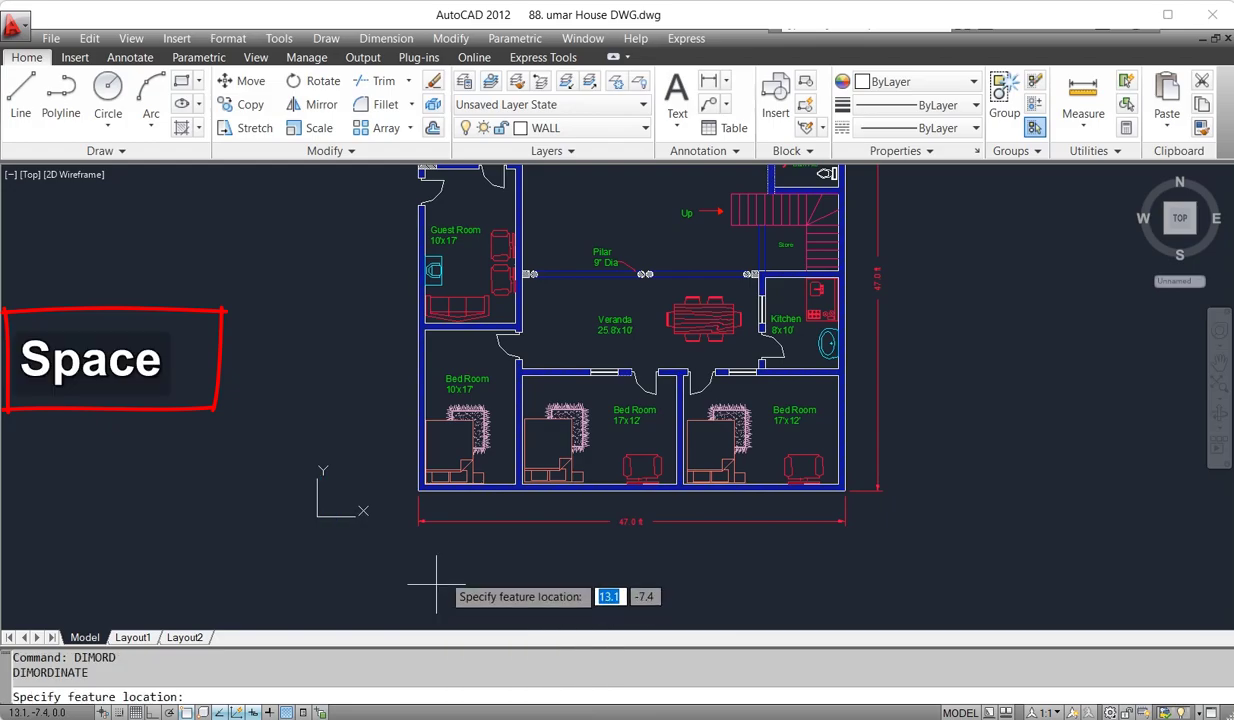
left_click(418, 491)
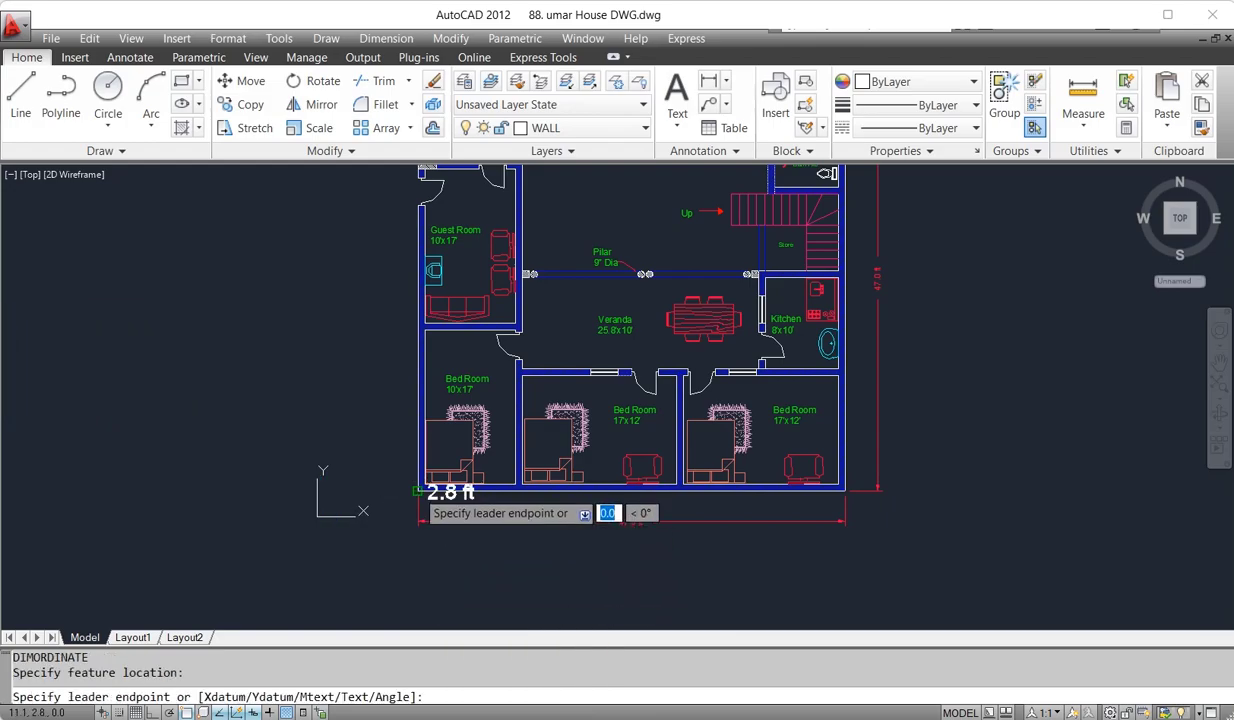
left_click(418, 561)
scroll(418, 556, "down", 2)
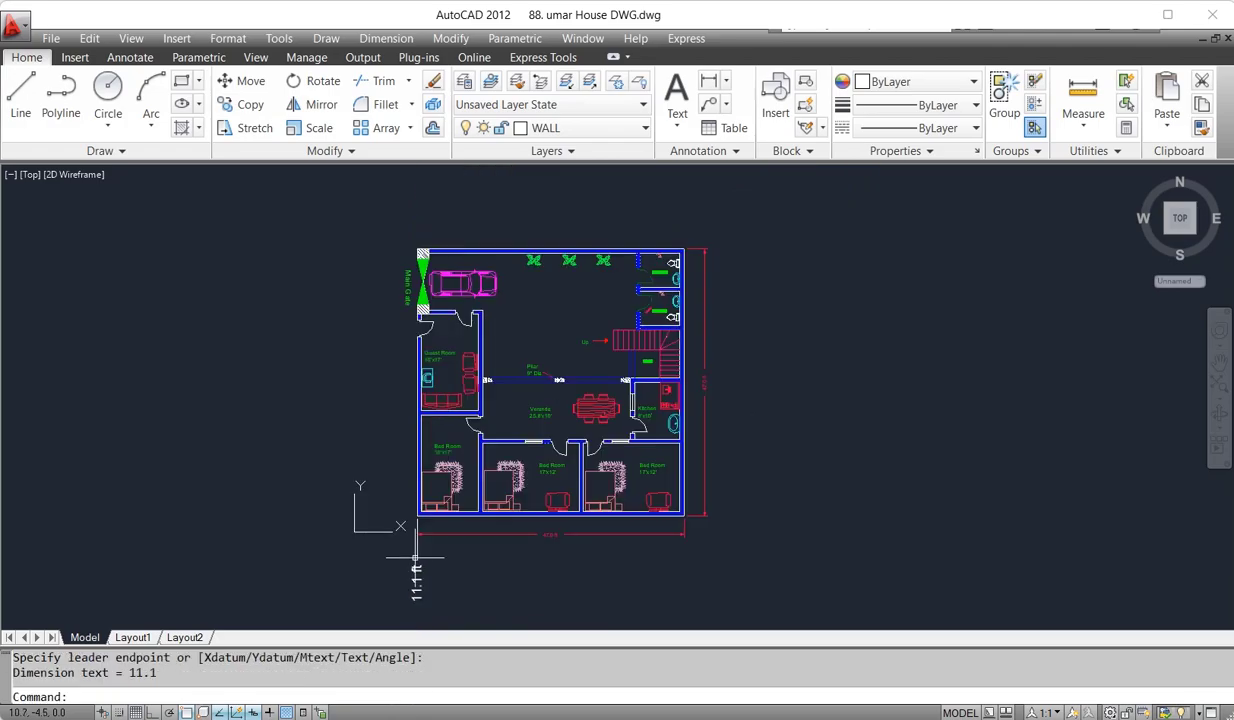
- Add X ordinate dimensions at the left faces of both partition walls between the lower bedrooms, with straight leaders ending below the plan
scroll(424, 614, "up", 3)
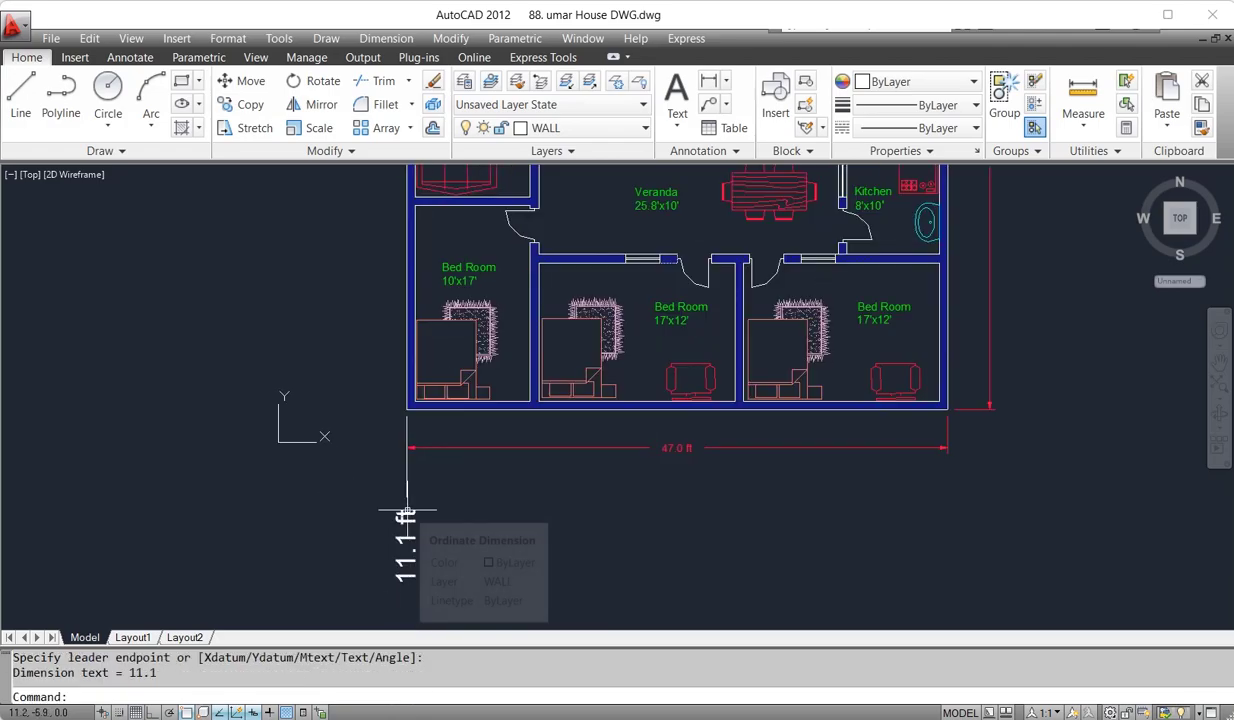
key("space")
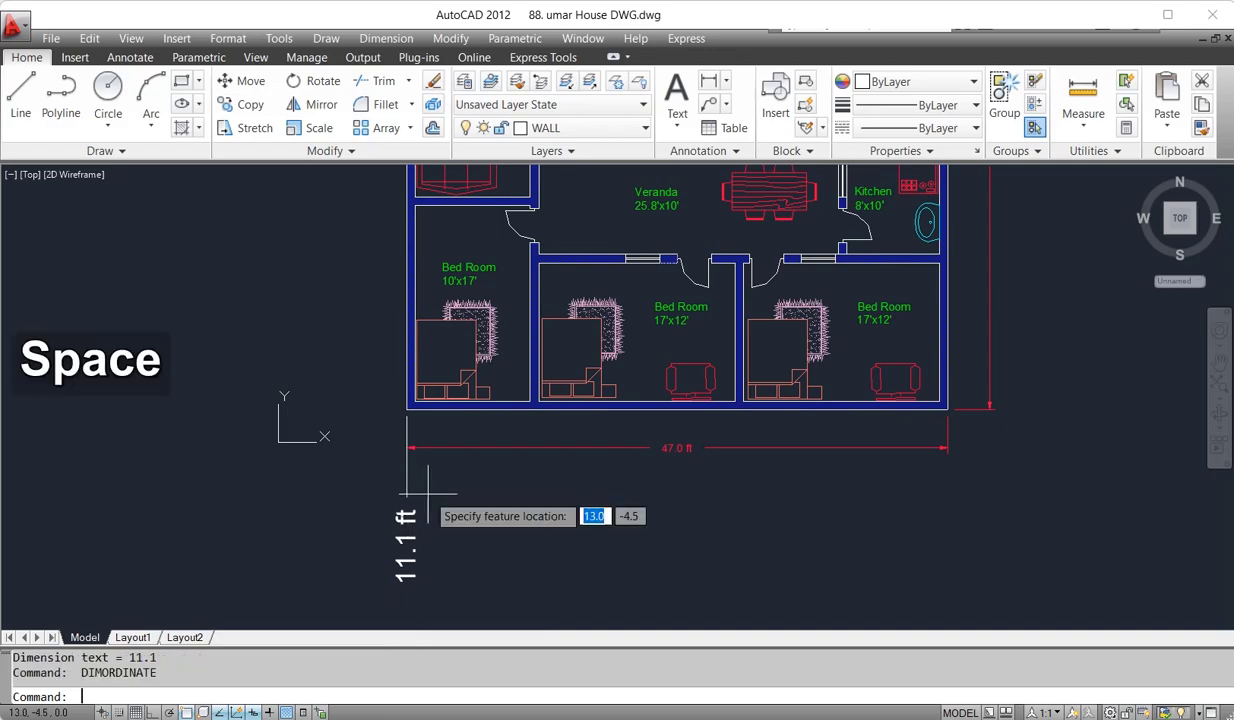
left_click(529, 401)
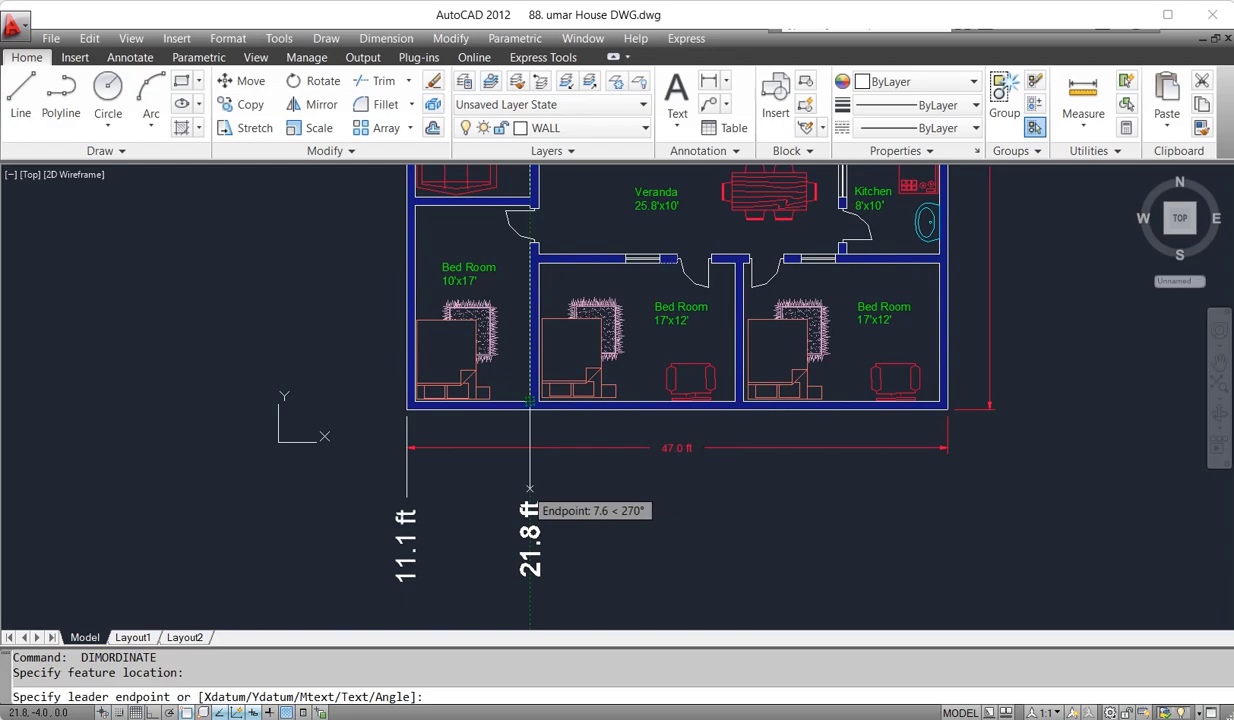
left_click(529, 484)
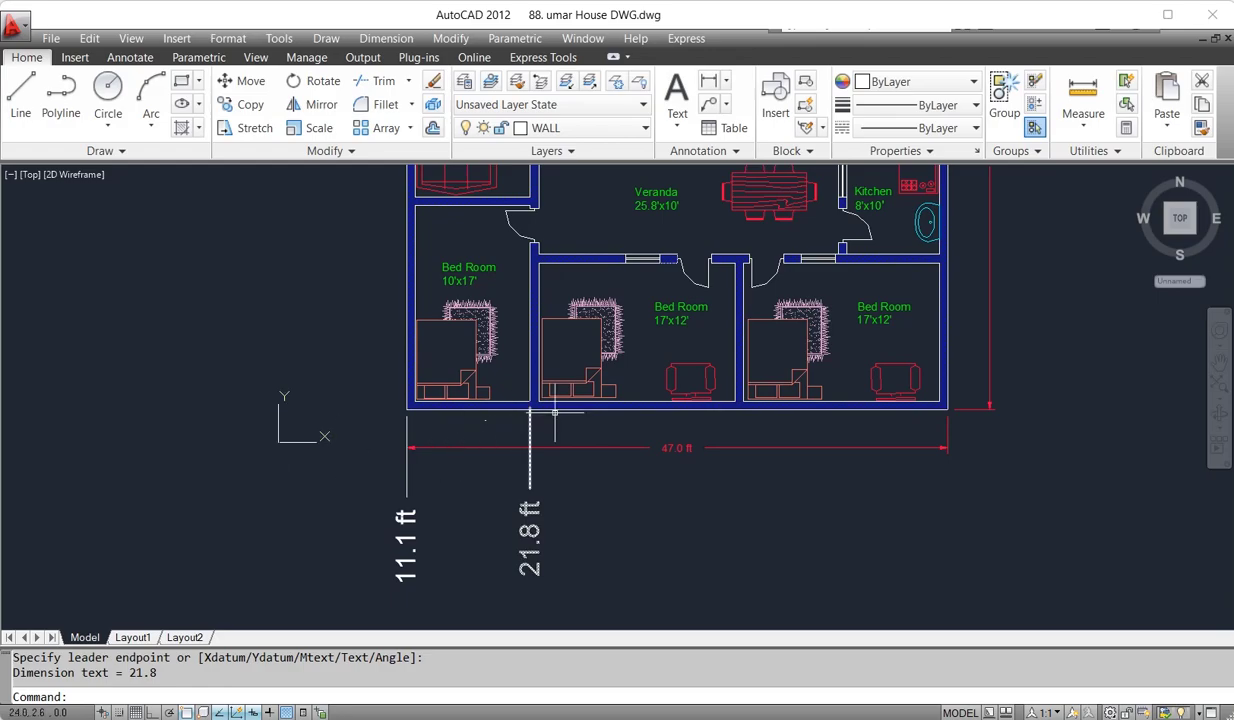
key("space")
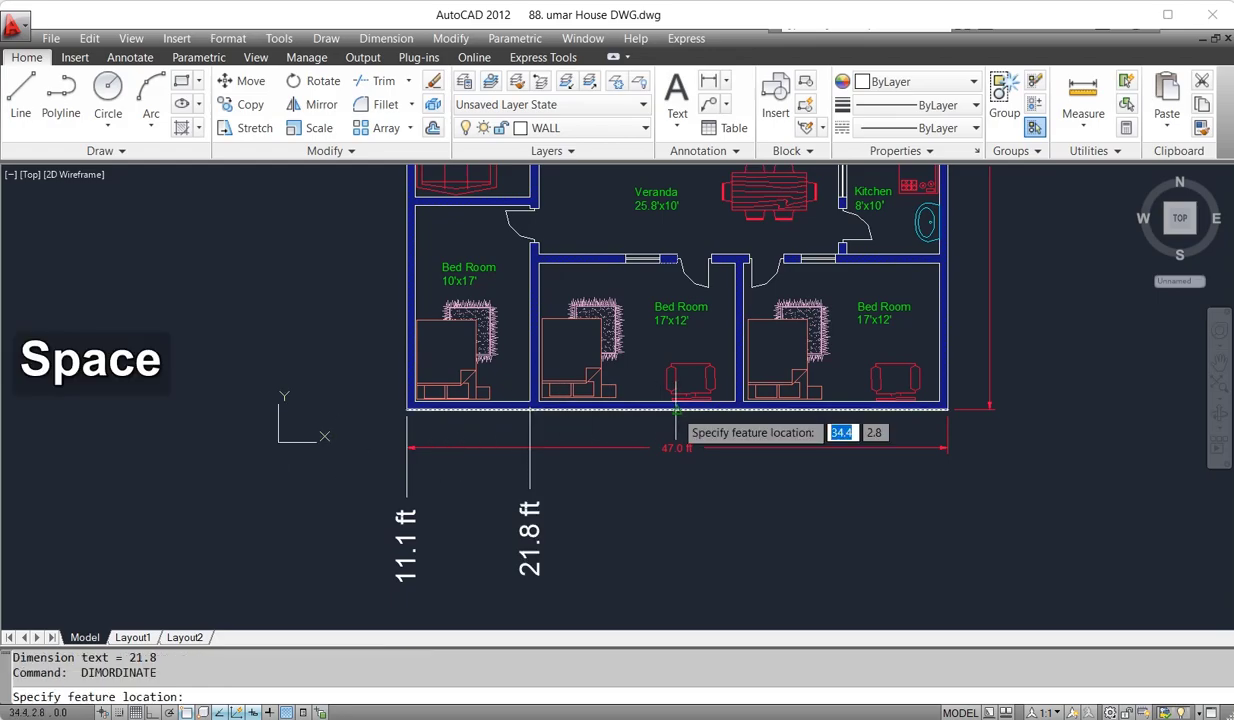
left_click(735, 401)
left_click(735, 487)
- Add X ordinate dimensions at both edges of the middle bedroom's window, ending the leaders below the plan between the partition wall dimensions
key("space")
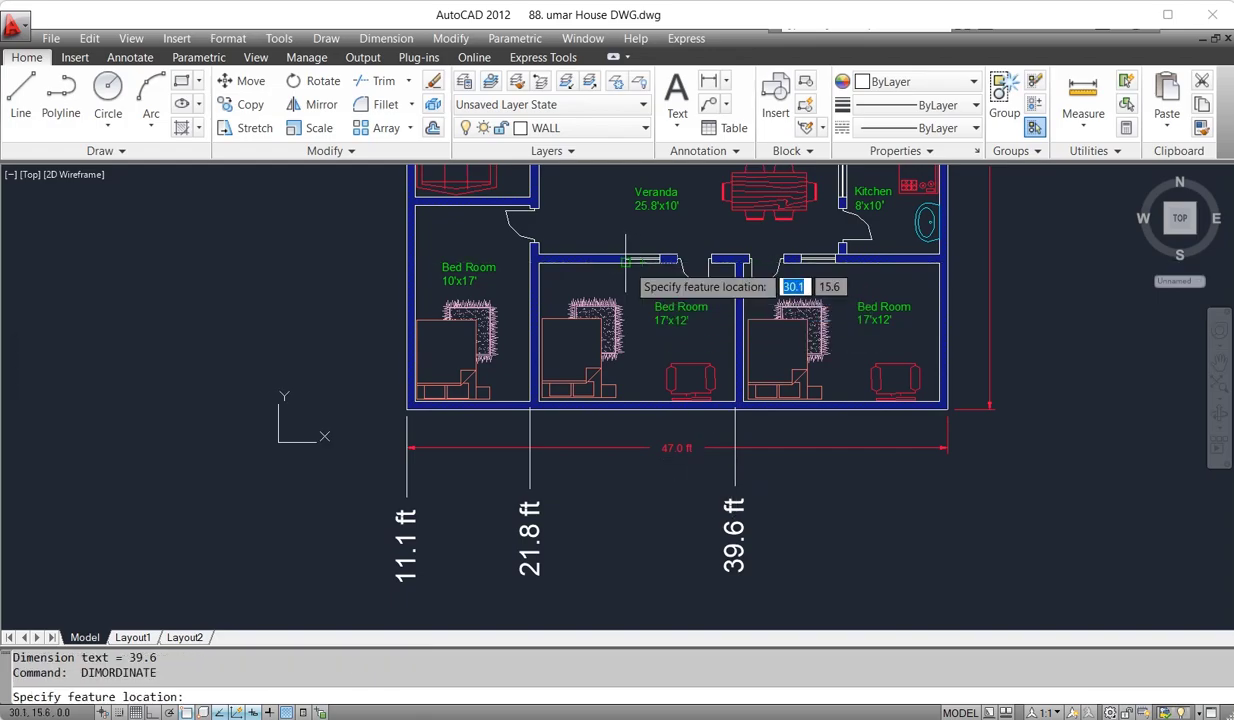
left_click(626, 262)
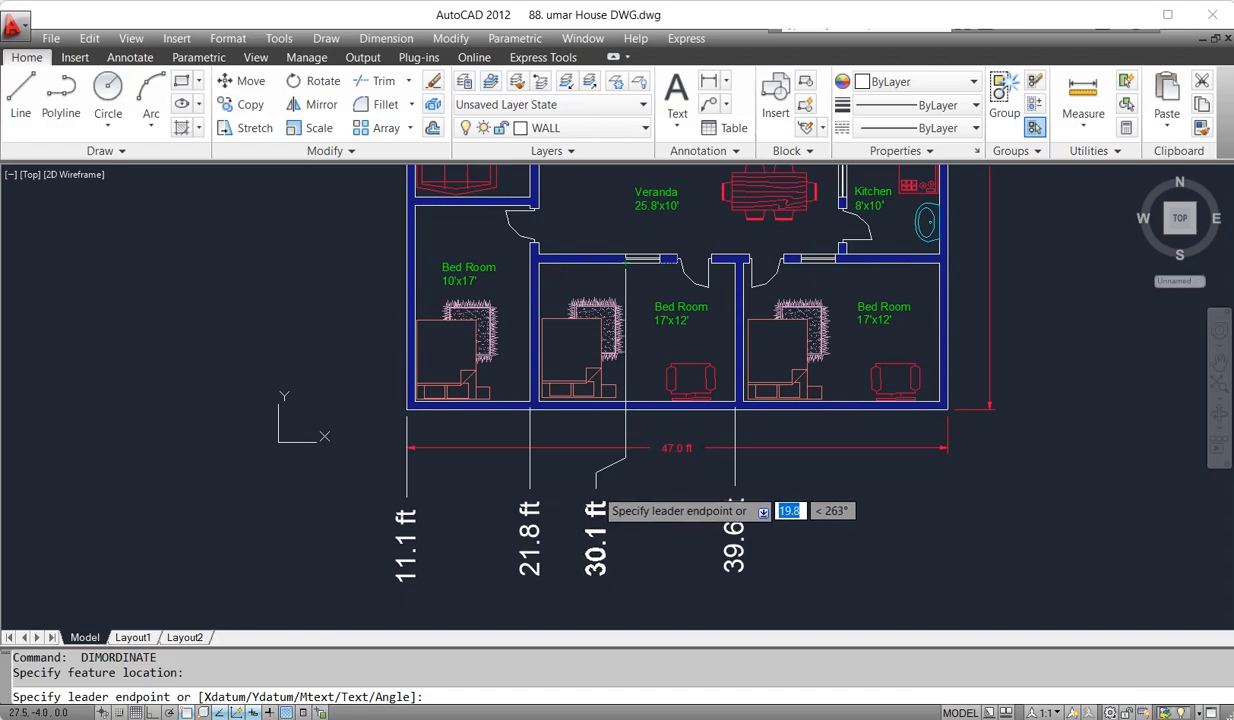
left_click(597, 487)
key("space")
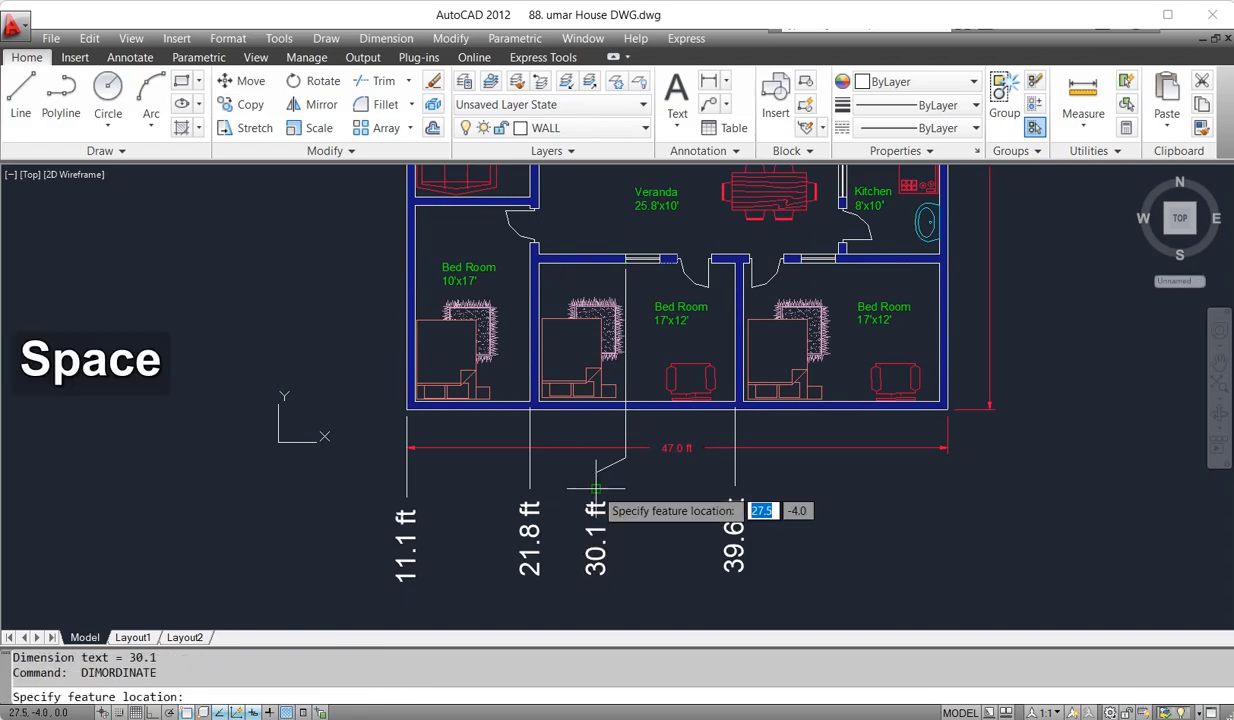
left_click(659, 262)
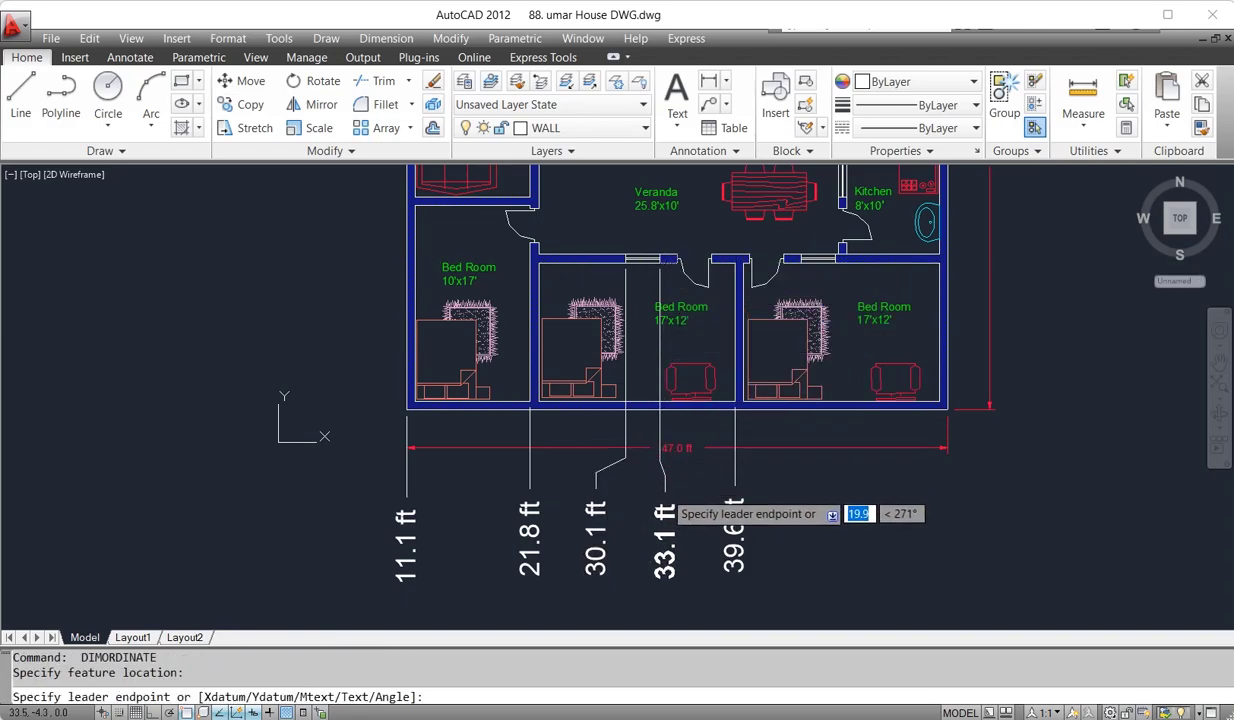
left_click(664, 497)
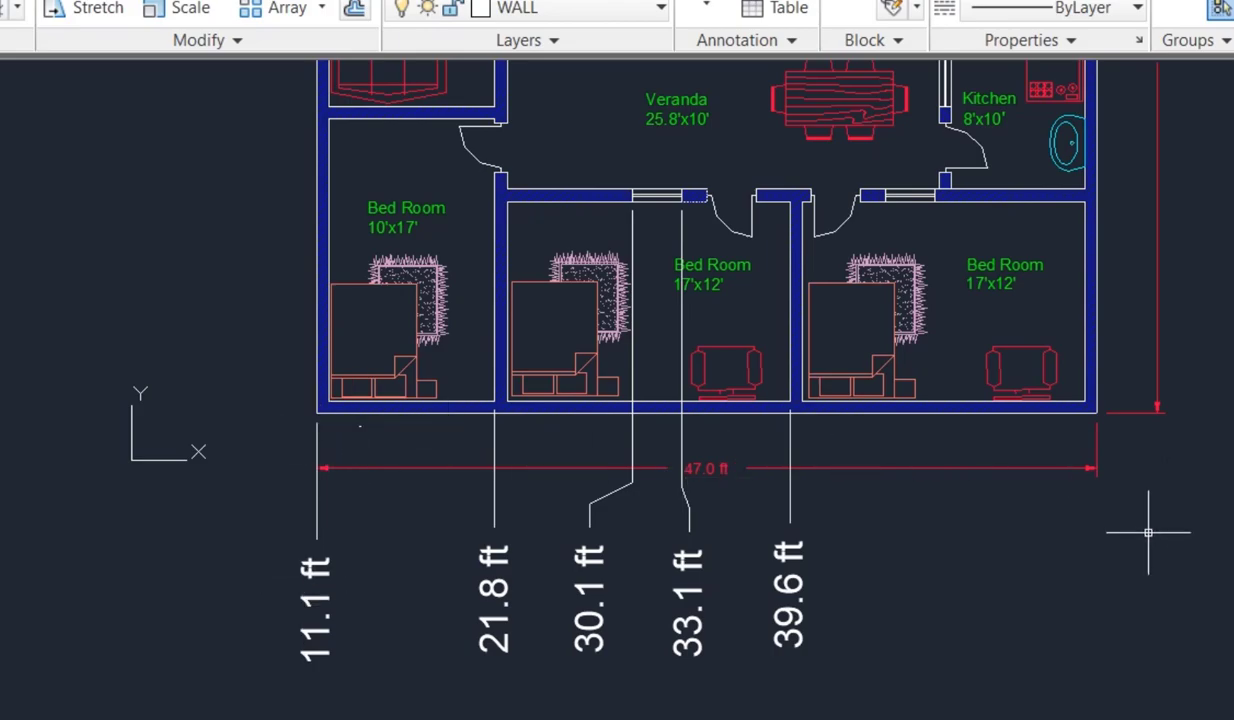
- Erase all the ordinate dimensions below the plan, keeping the red overall width dimension
left_click(908, 503)
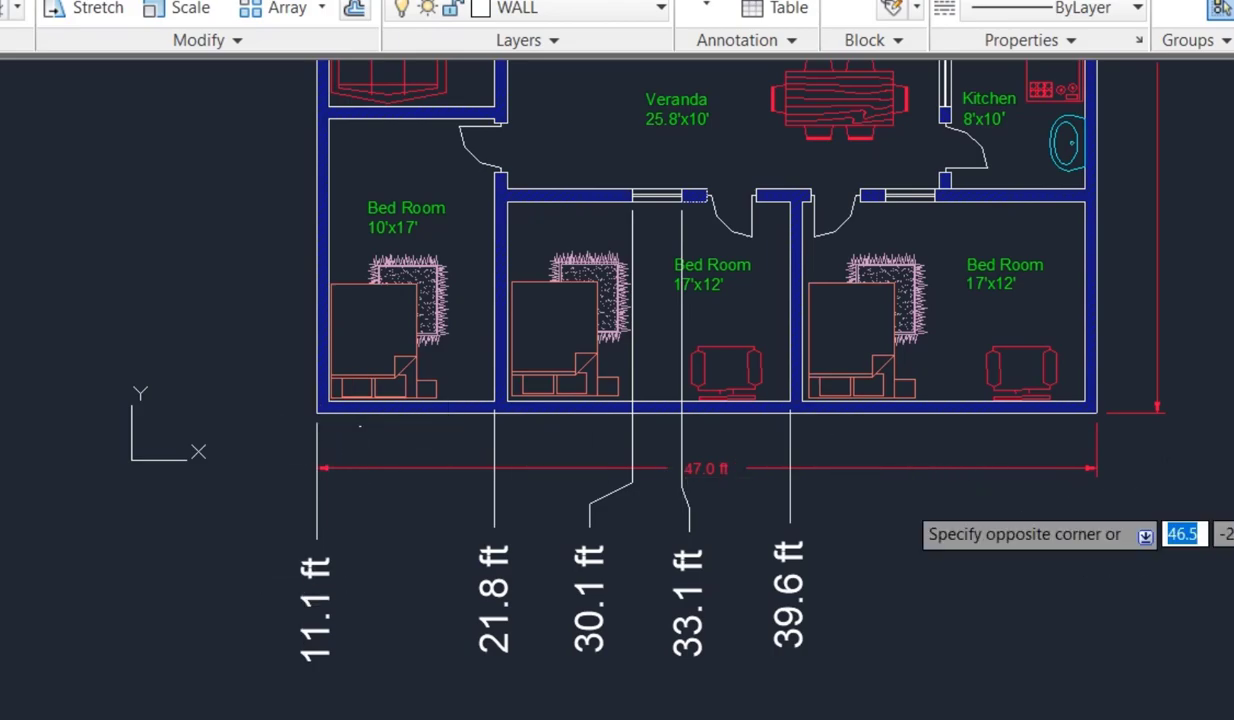
left_click(231, 668)
type("e")
key("Return")
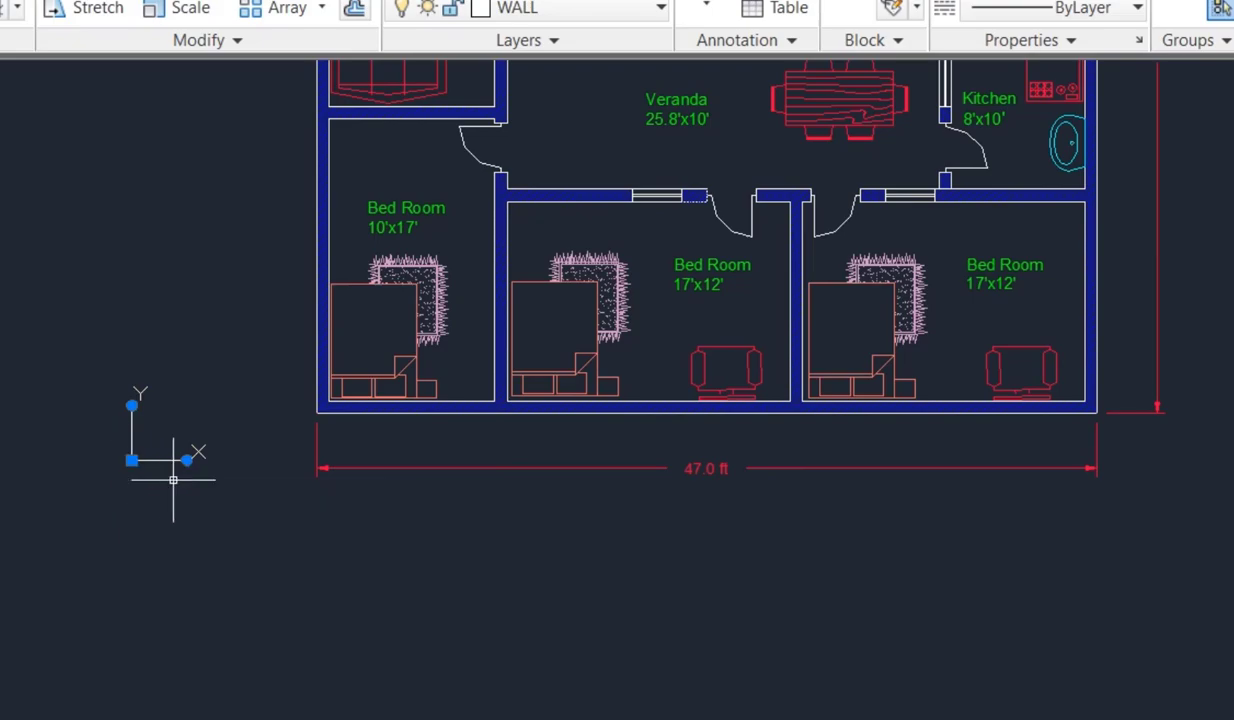
- Move only the UCS origin to the plan's lower-left outer wall corner
mouse_move(131, 460)
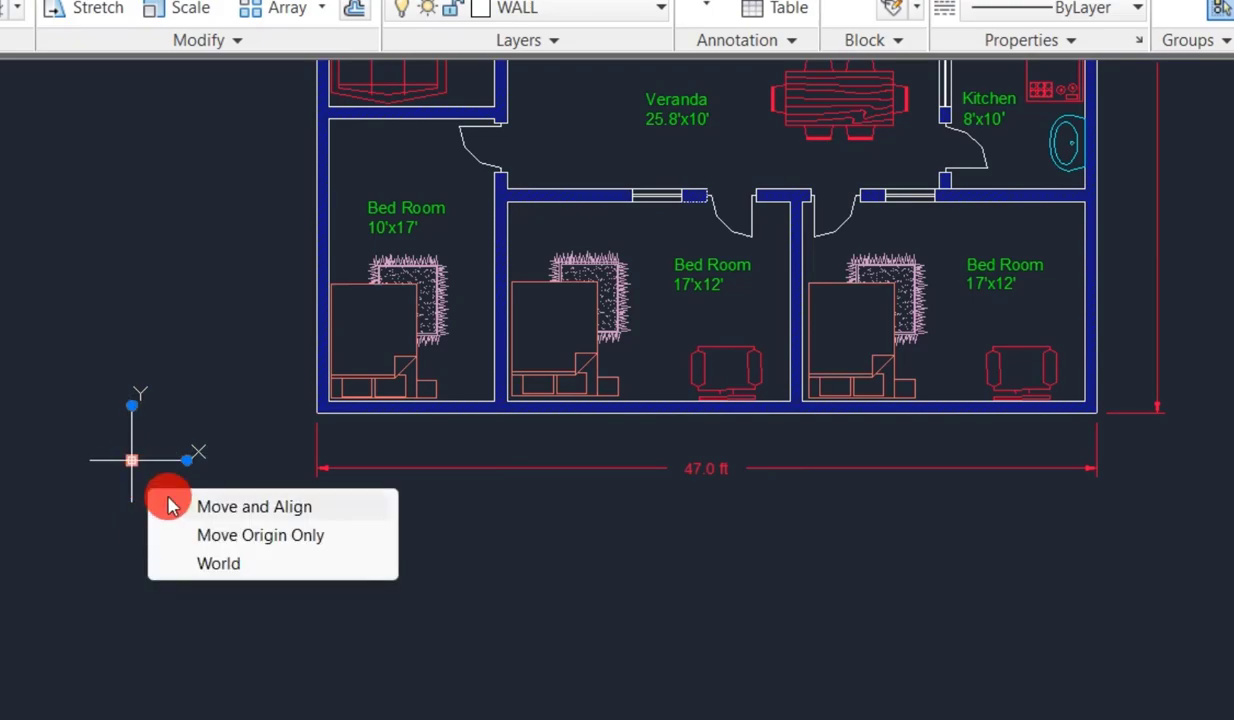
left_click(188, 536)
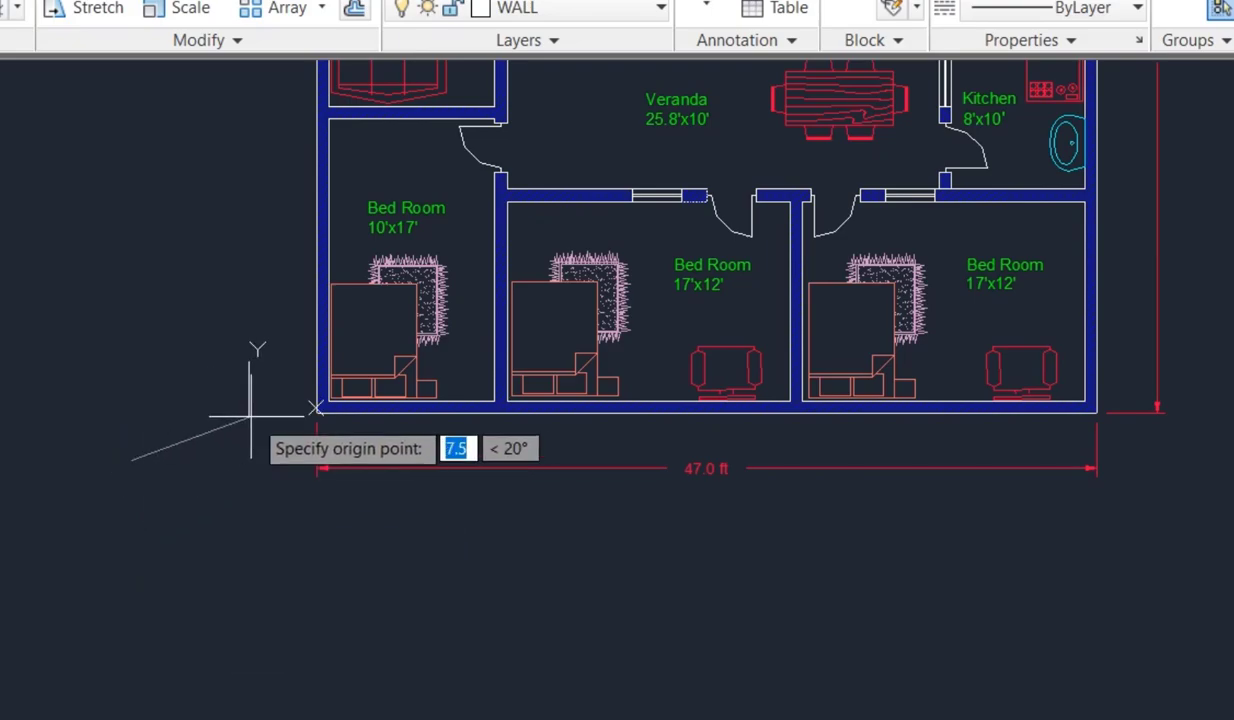
left_click(316, 412)
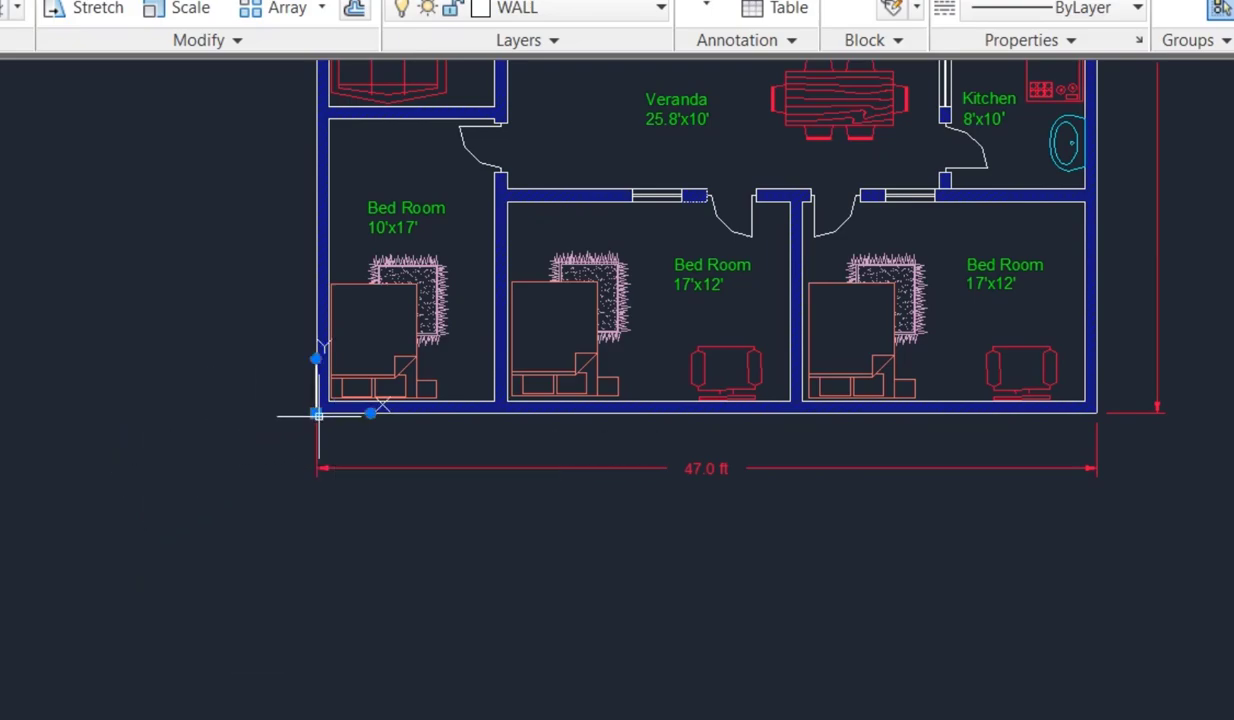
scroll(331, 412, "up", 3)
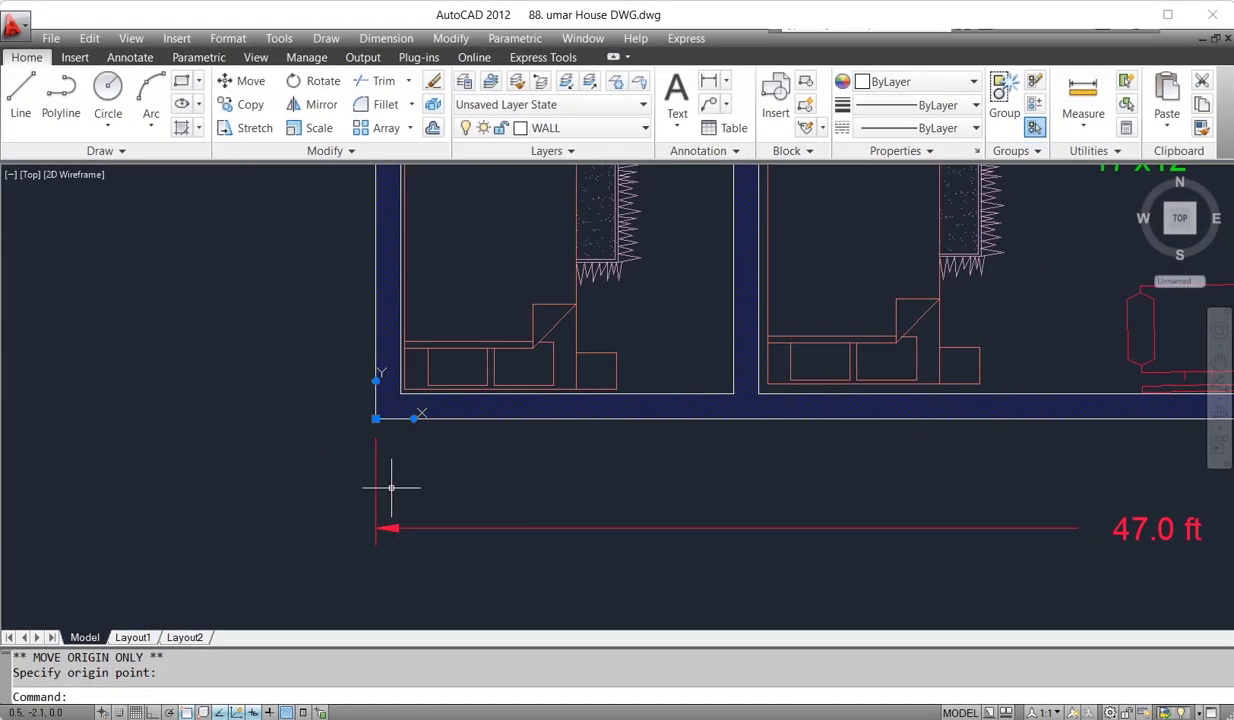
key("Escape")
- Add an X ordinate dimension at the new origin corner with DIMORD, its leader running straight down past the overall width dimension
type("DIM")
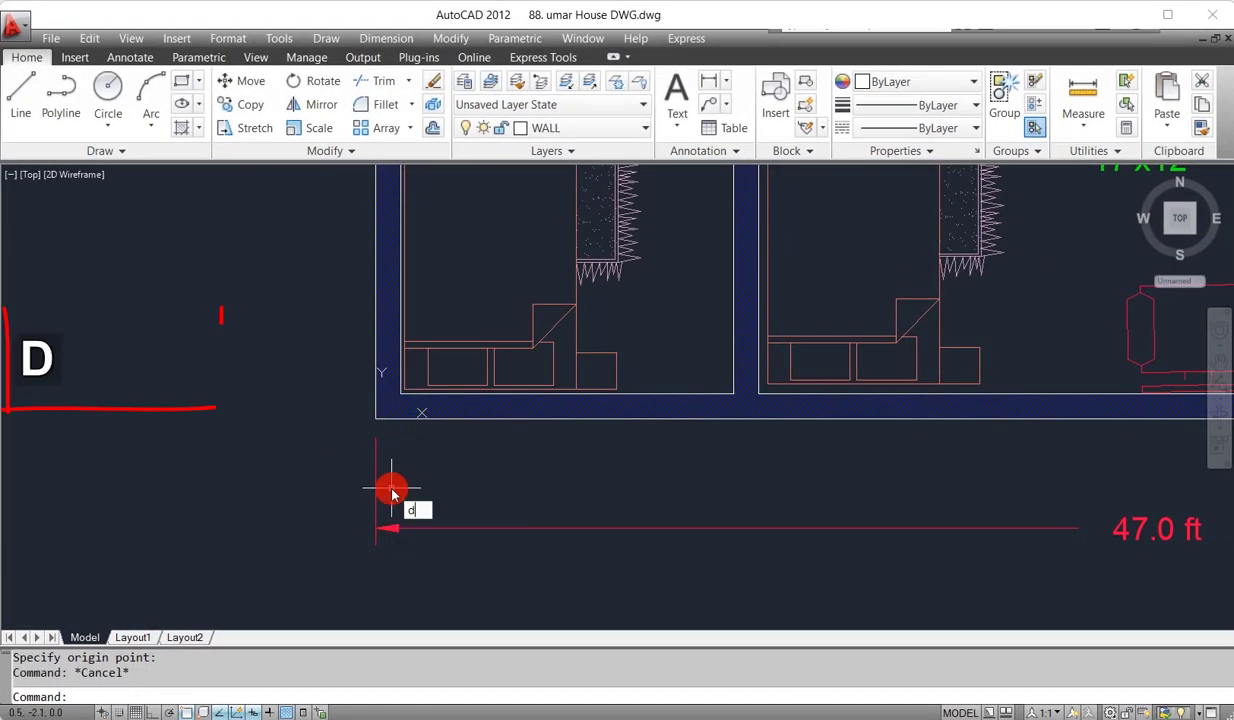
type("OR")
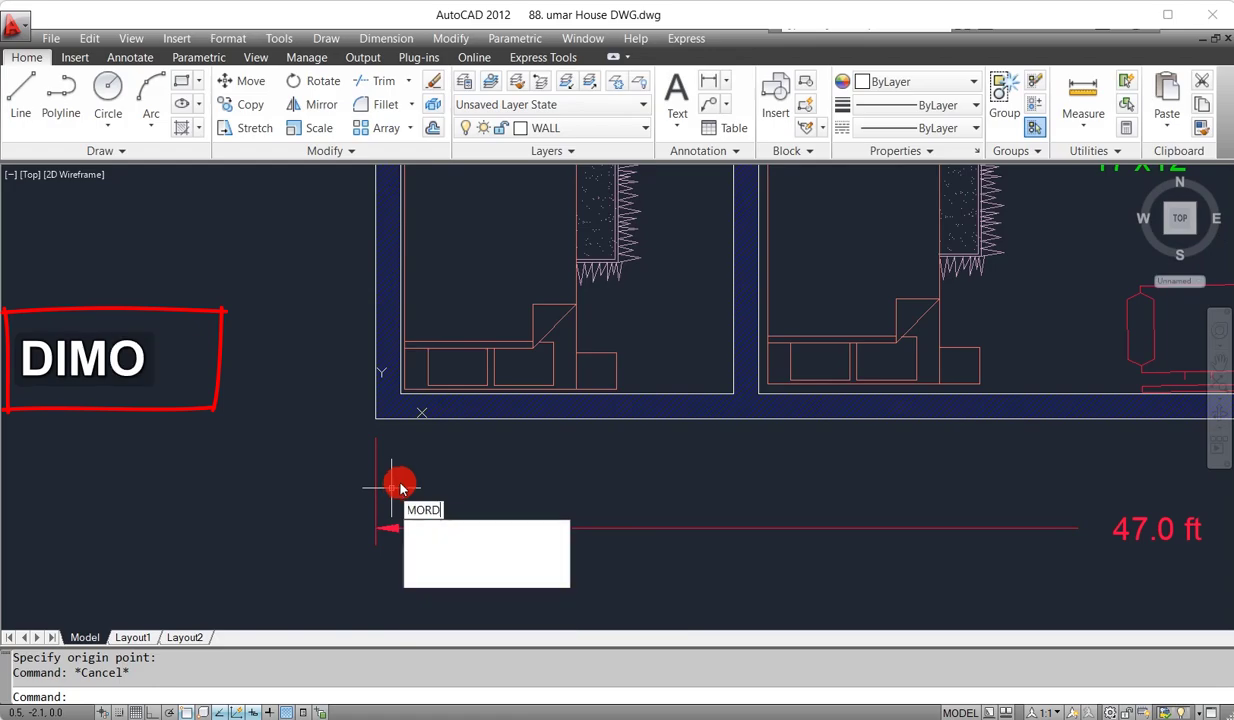
type("D")
key("space")
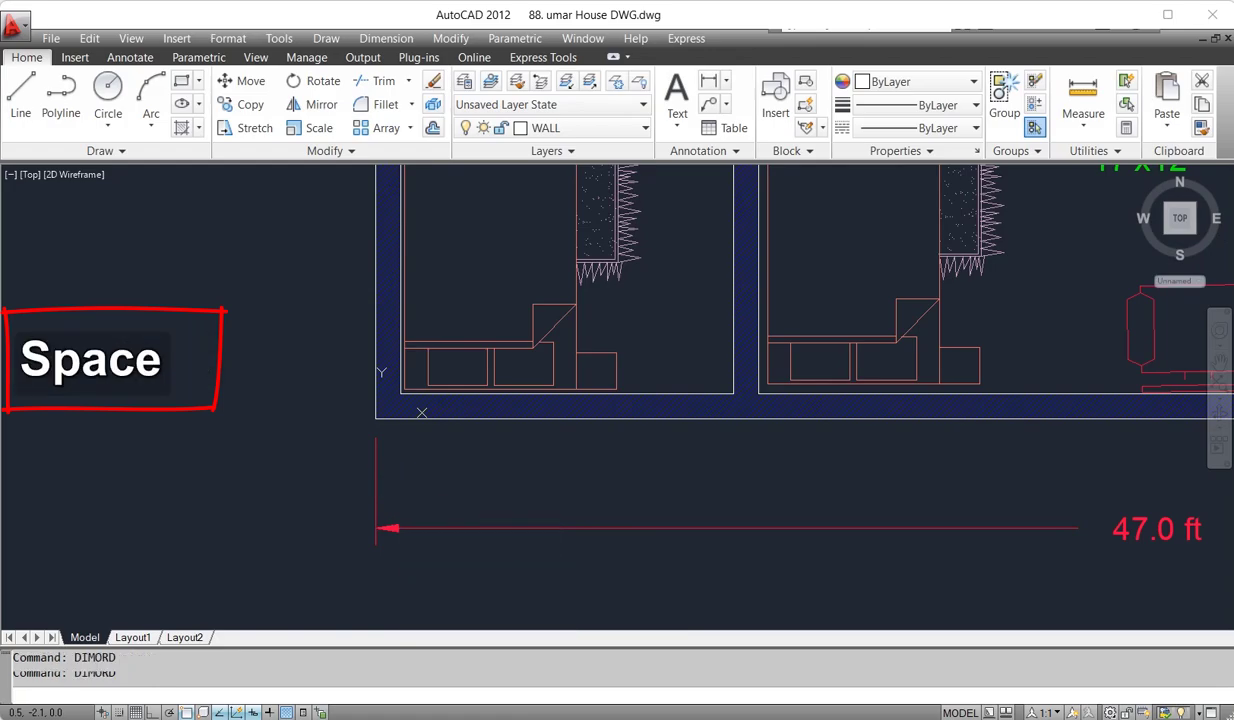
left_click(375, 418)
scroll(373, 432, "down", 4)
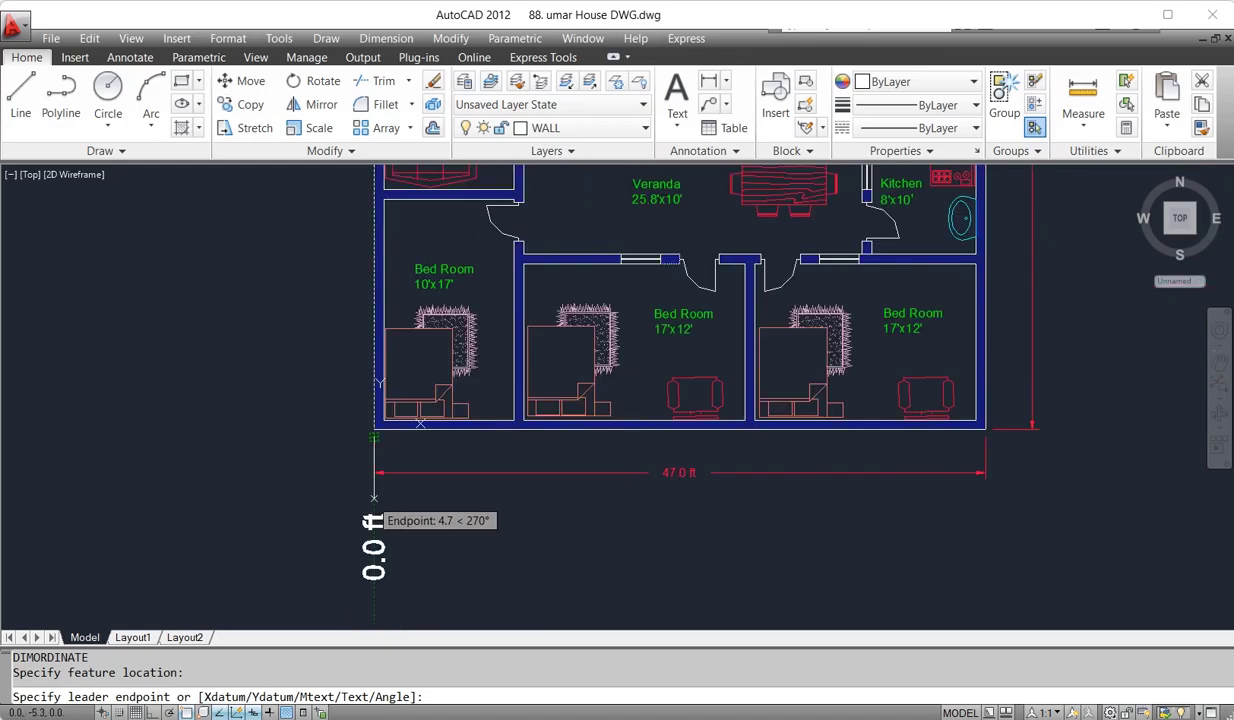
left_click(373, 497)
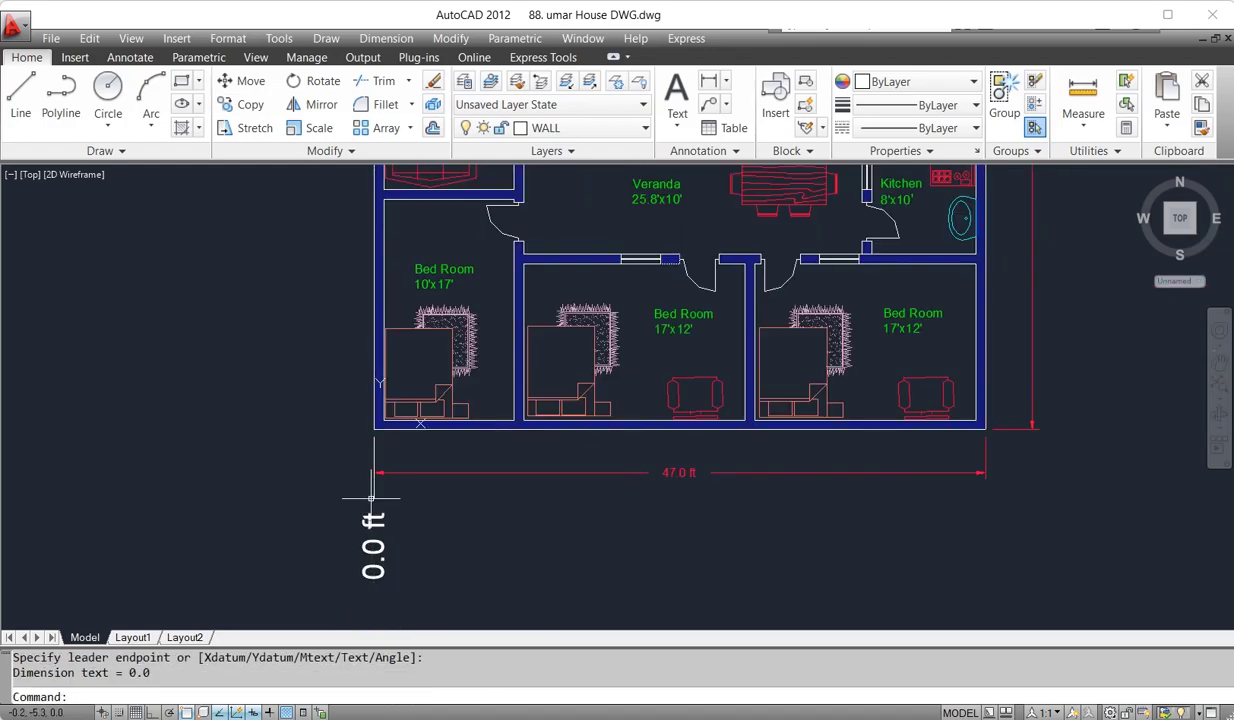
- Add an X ordinate dimension at the left face of the first bedroom partition wall, with a straight leader ending below the plan
key("space")
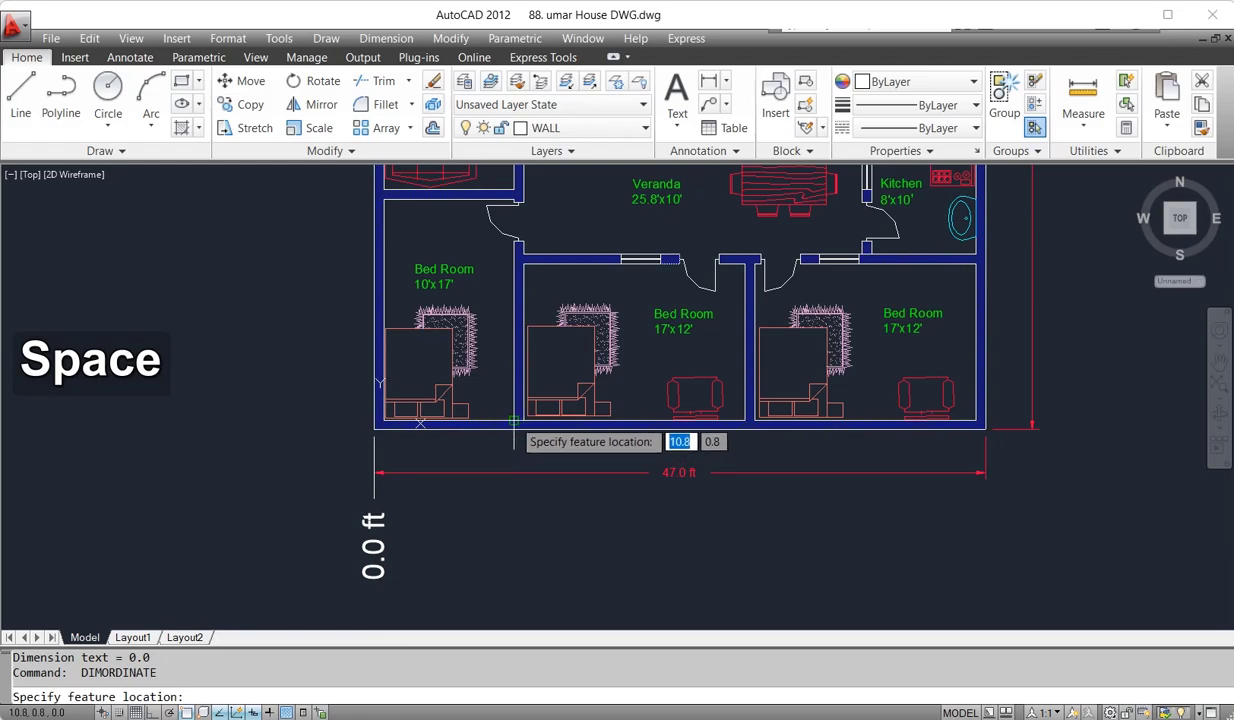
left_click(513, 421)
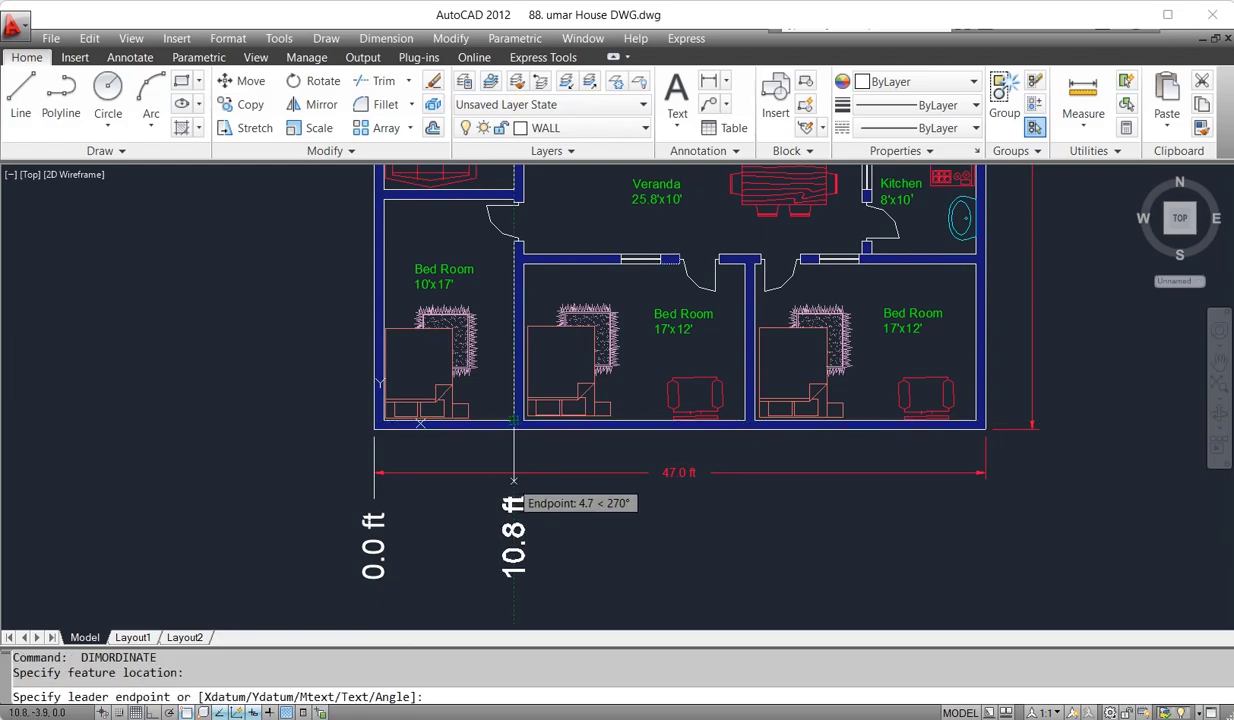
left_click(513, 491)
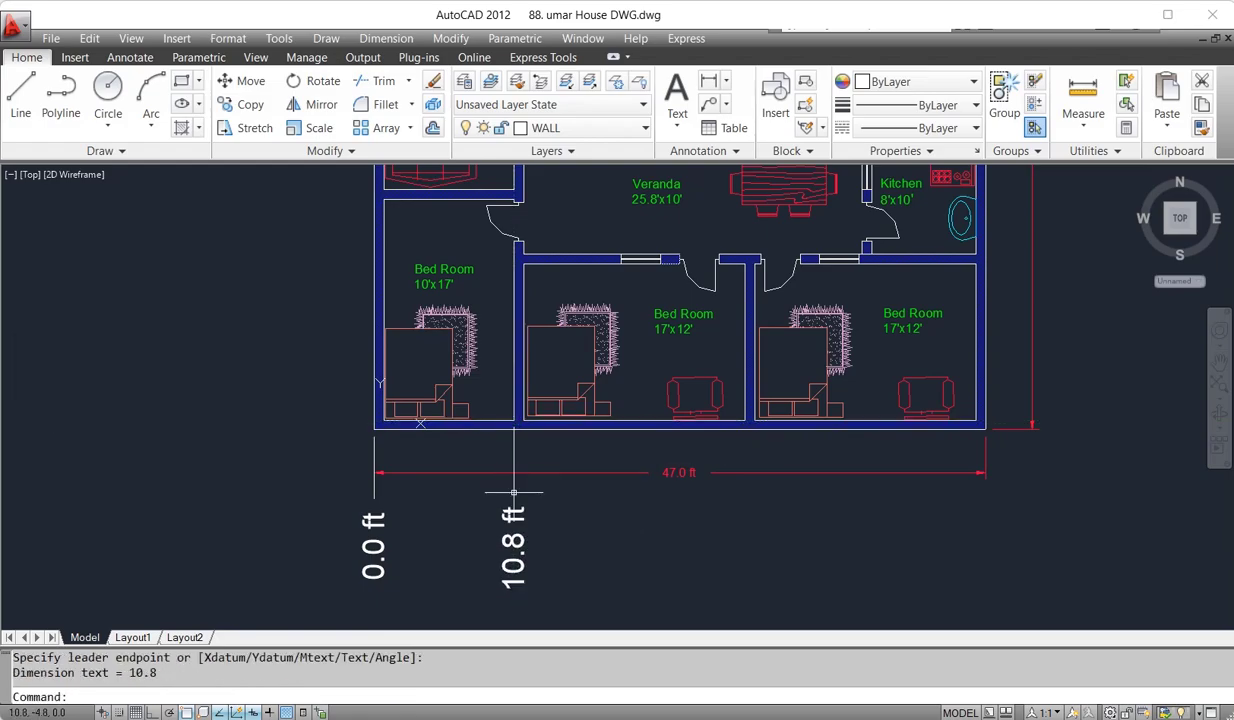
- Add X ordinate dimensions at both edges of the middle bedroom's window, with leaders bent to the right below the plan
key("space")
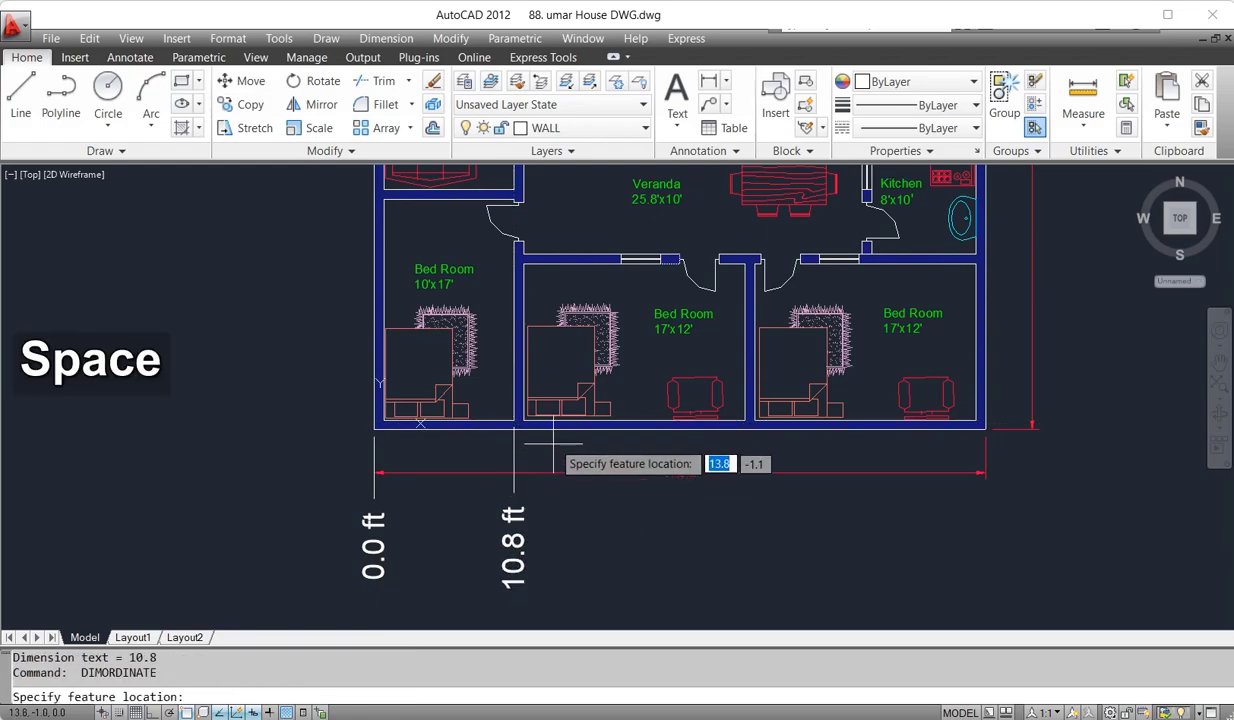
left_click(621, 262)
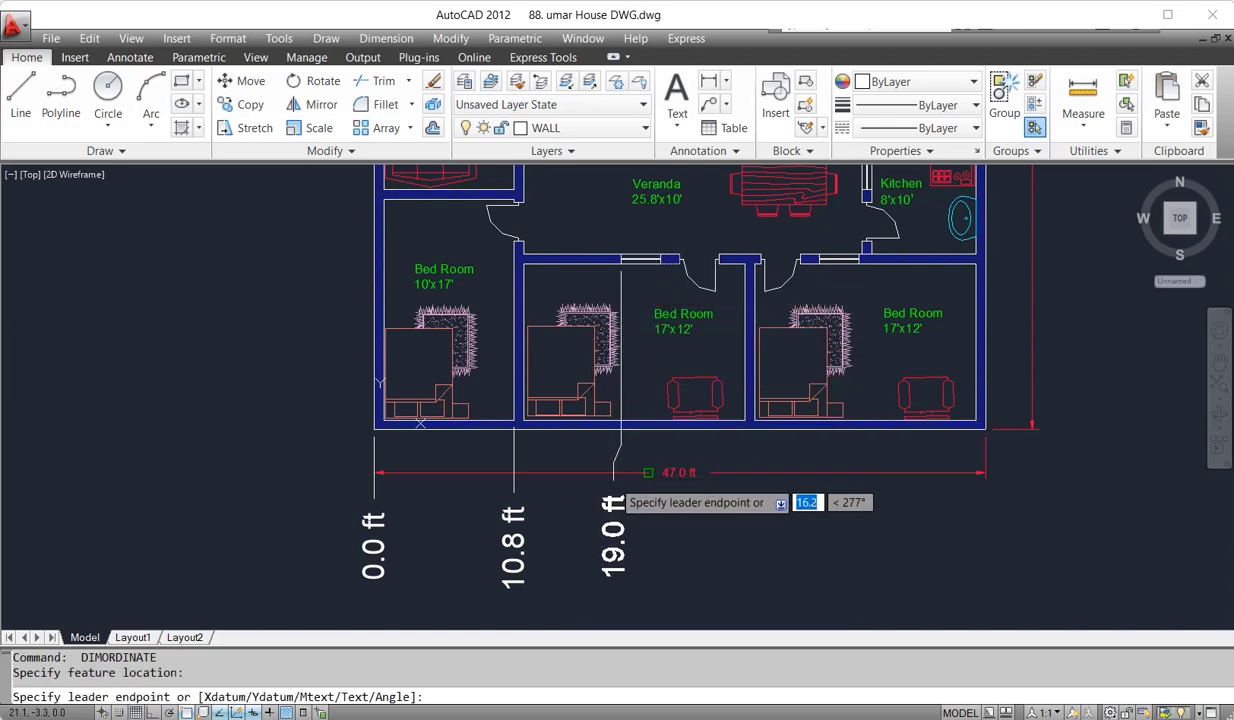
left_click(648, 472)
key("space")
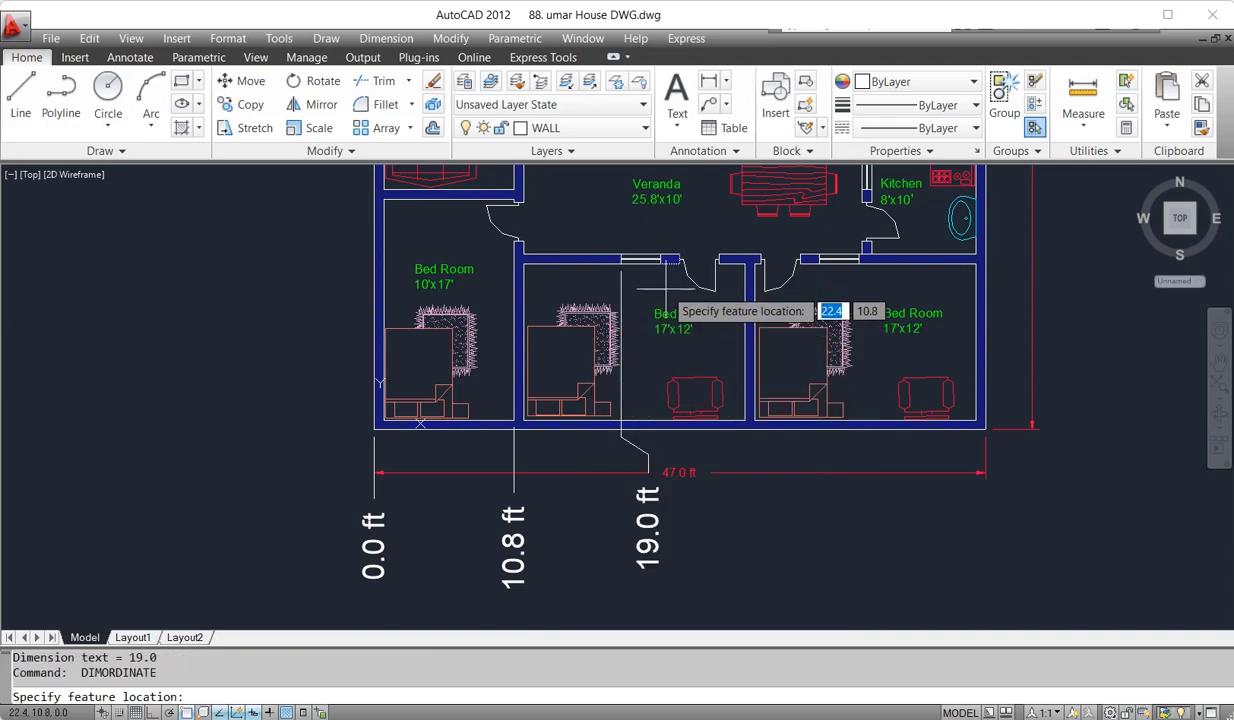
left_click(662, 260)
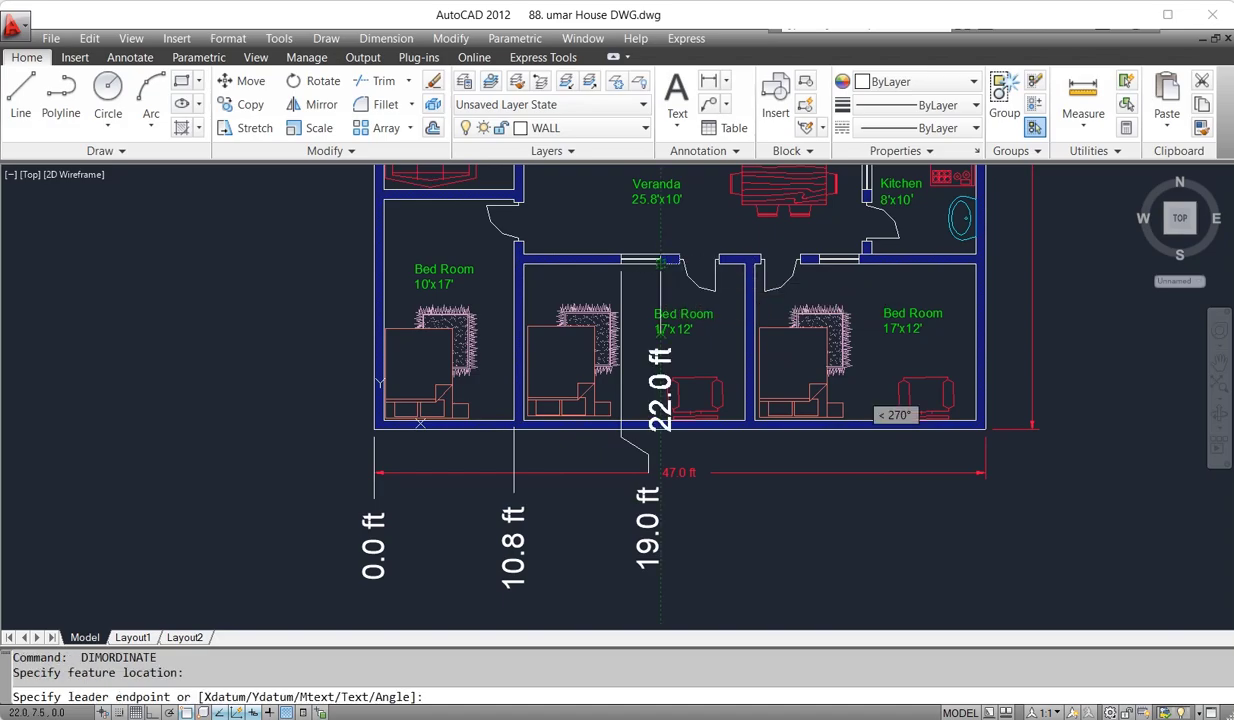
left_click(699, 523)
- Add X ordinate dimensions at the right edge of the middle bedroom's door opening and the second partition wall's left face, with right-bent leaders
key("space")
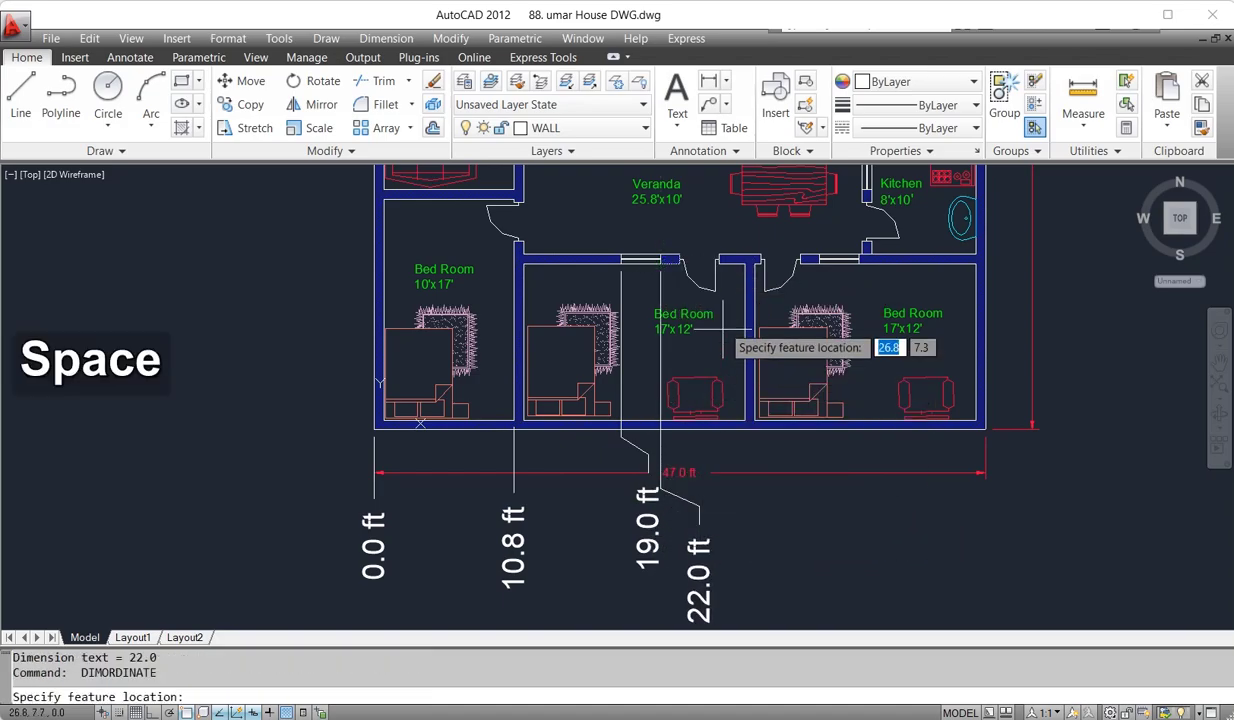
left_click(718, 262)
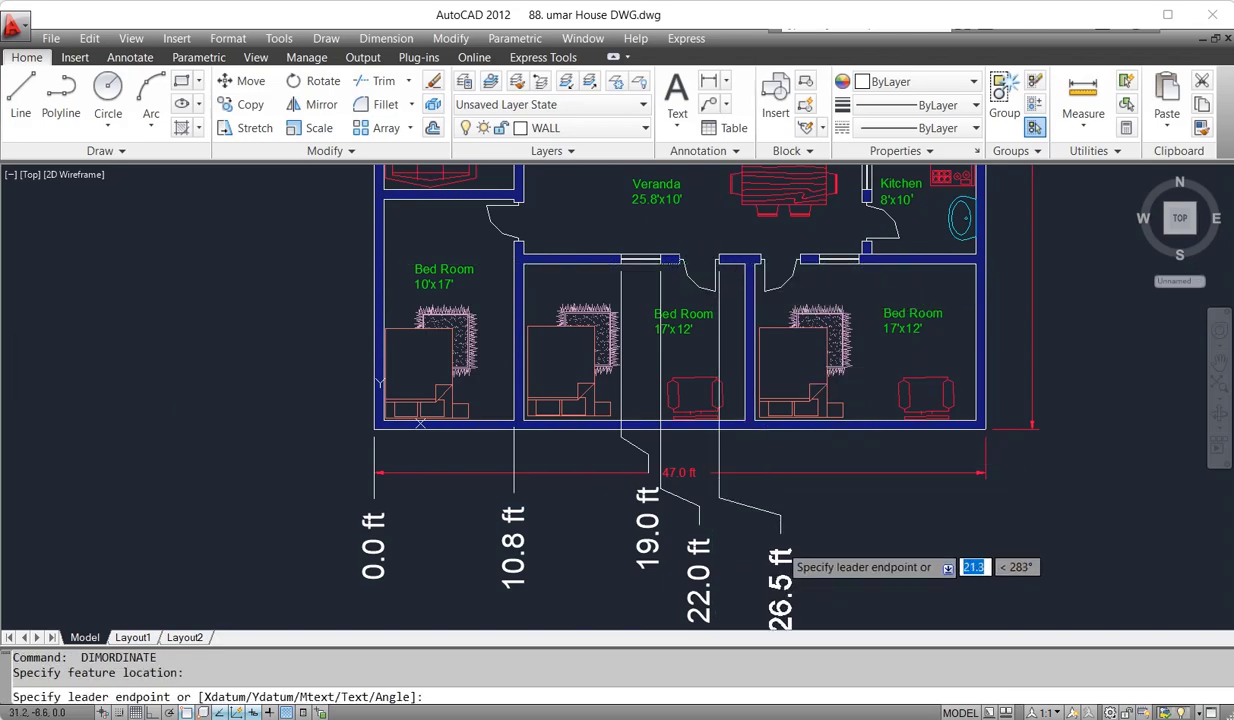
left_click(752, 522)
key("space")
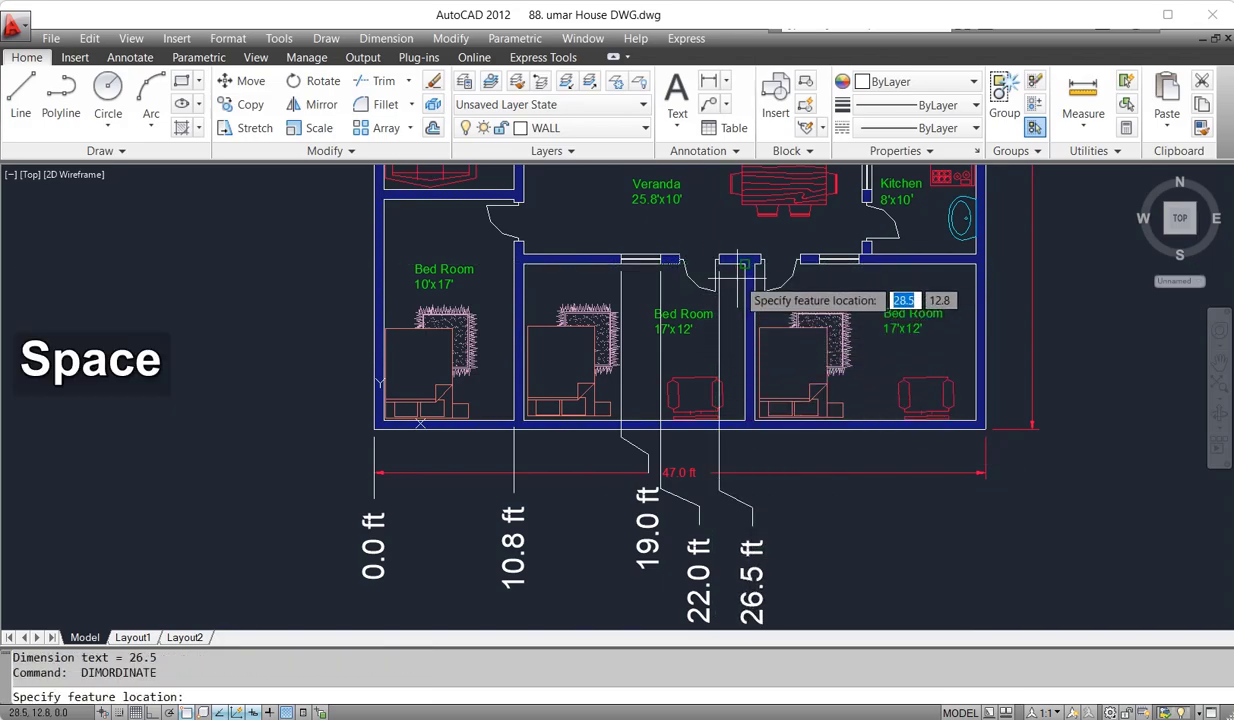
left_click(744, 421)
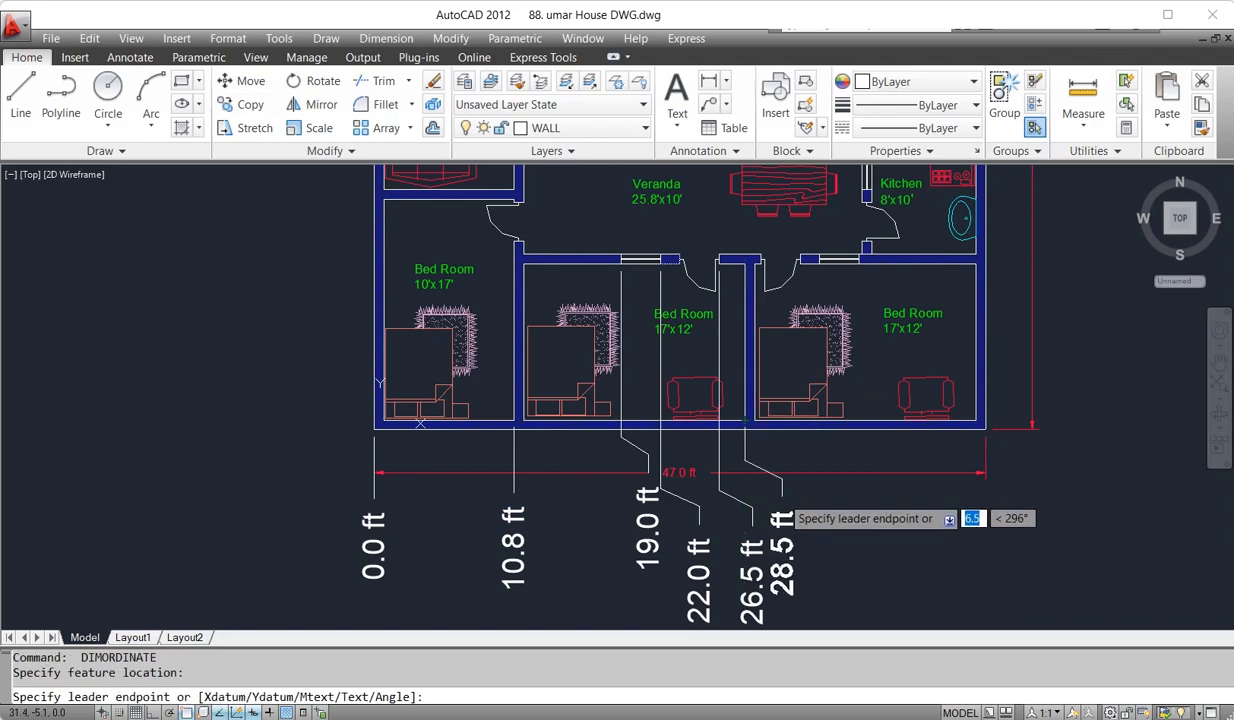
left_click(799, 505)
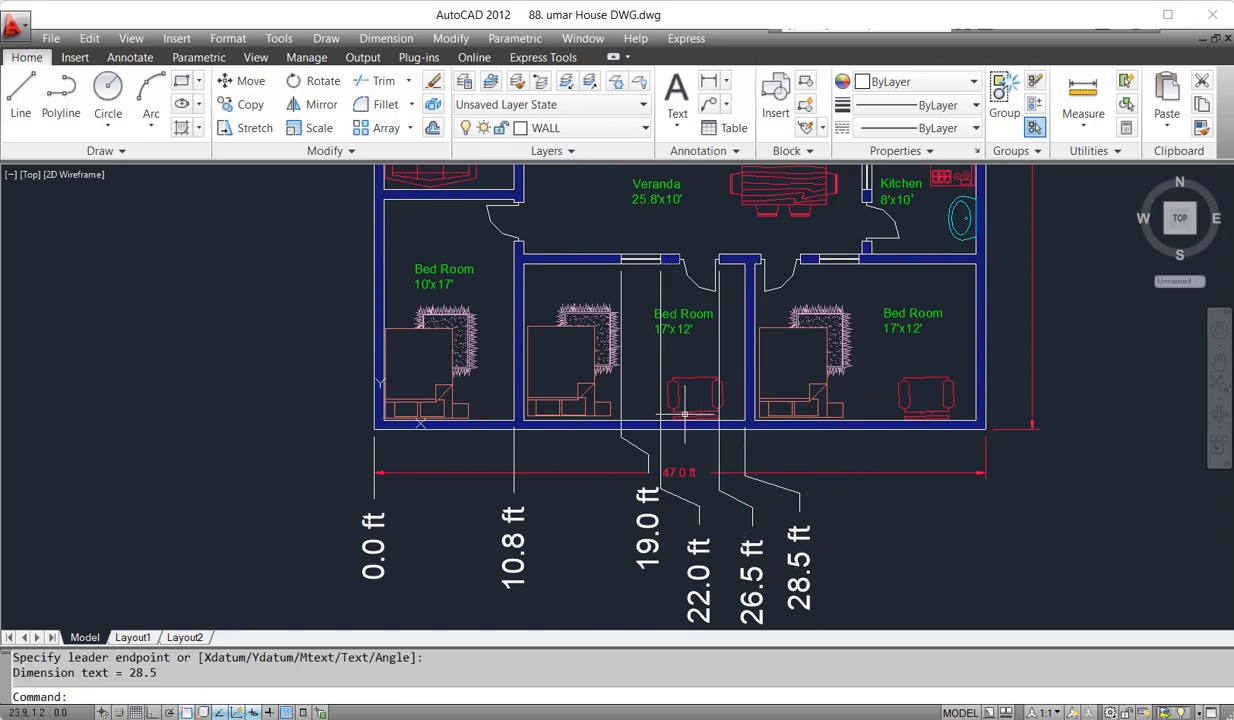
scroll(684, 413, "down", 2)
scroll(692, 573, "up", 3)
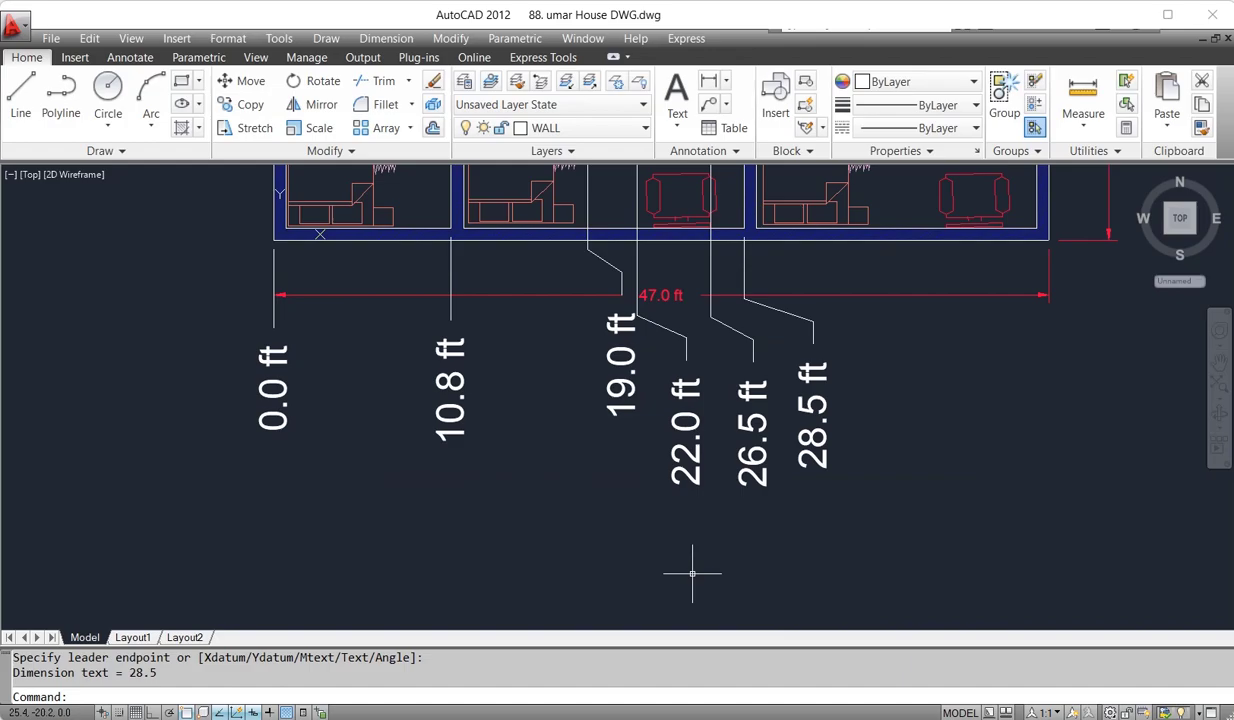